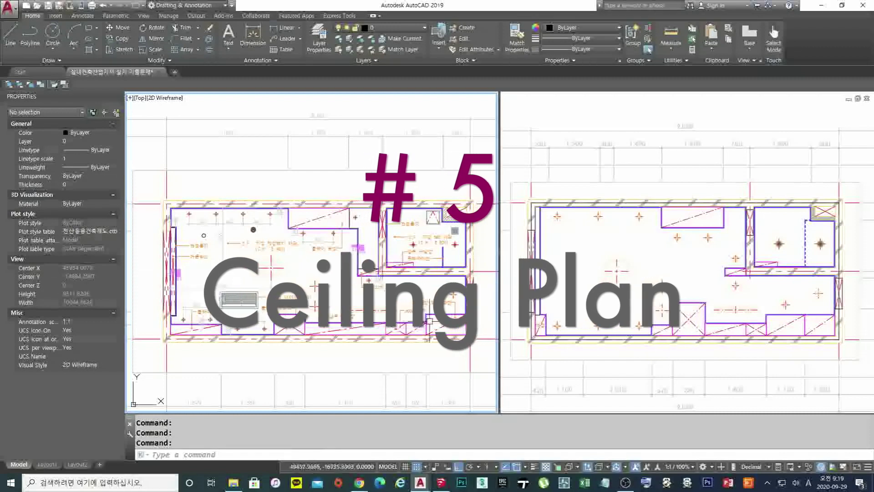
- Examine the material names and ceiling-height notes in the main room and bathroom of the finished ceiling plan
scroll(429, 321, "up", 2)
middle_click_drag(429, 322, 231, 166)
middle_click_drag(404, 296, 281, 225)
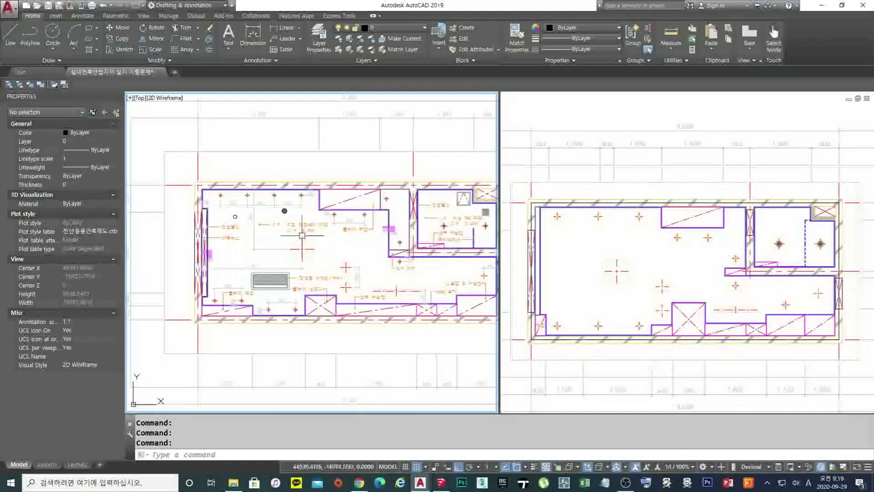
scroll(302, 236, "up", 2)
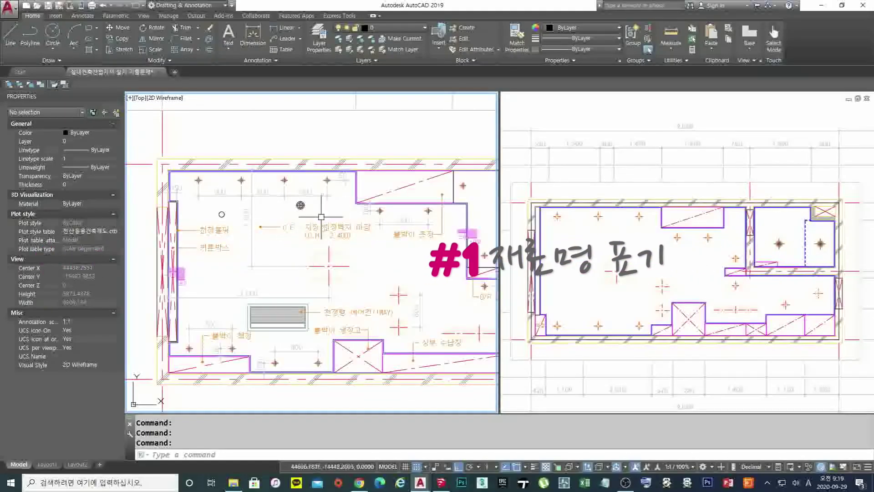
scroll(321, 216, "down", 3)
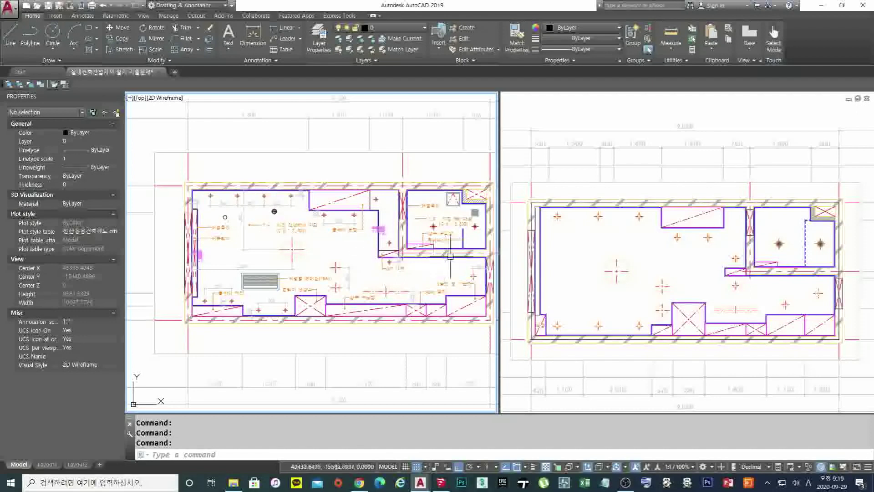
scroll(427, 289, "up", 5)
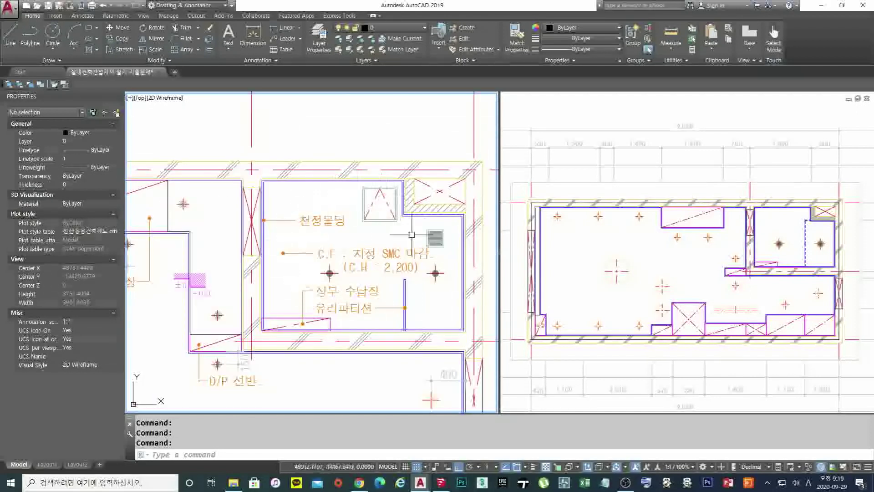
scroll(389, 258, "down", 5)
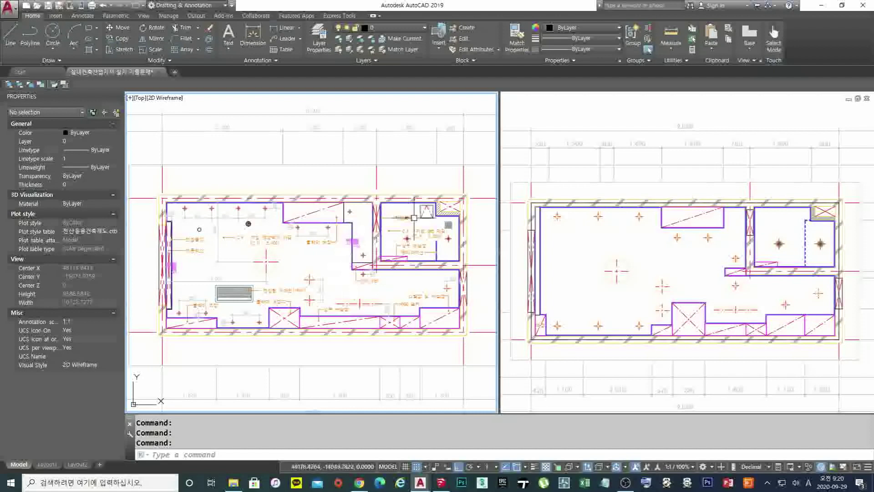
scroll(415, 217, "up", 4)
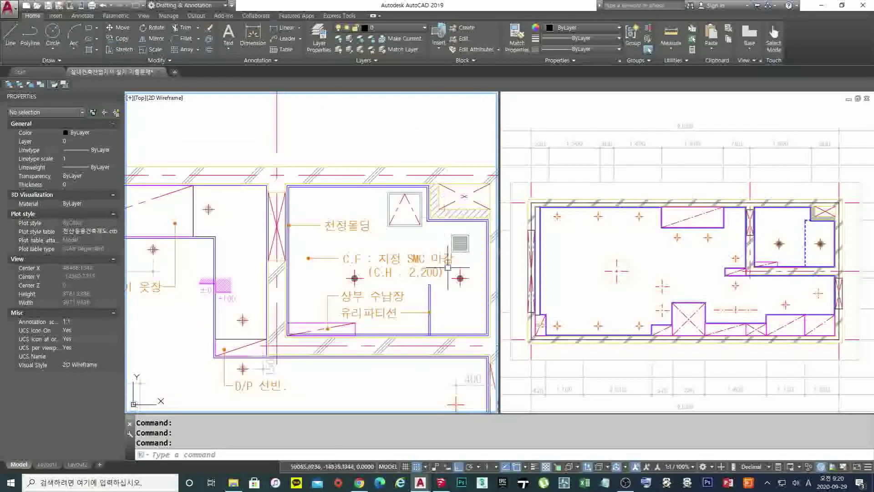
scroll(447, 267, "up", 3)
middle_click_drag(410, 270, 349, 263)
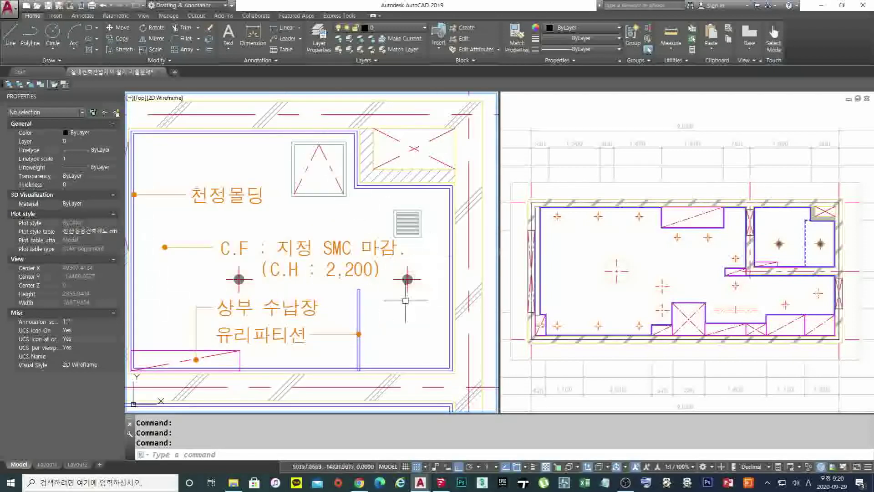
scroll(404, 297, "down", 6)
scroll(407, 205, "up", 8)
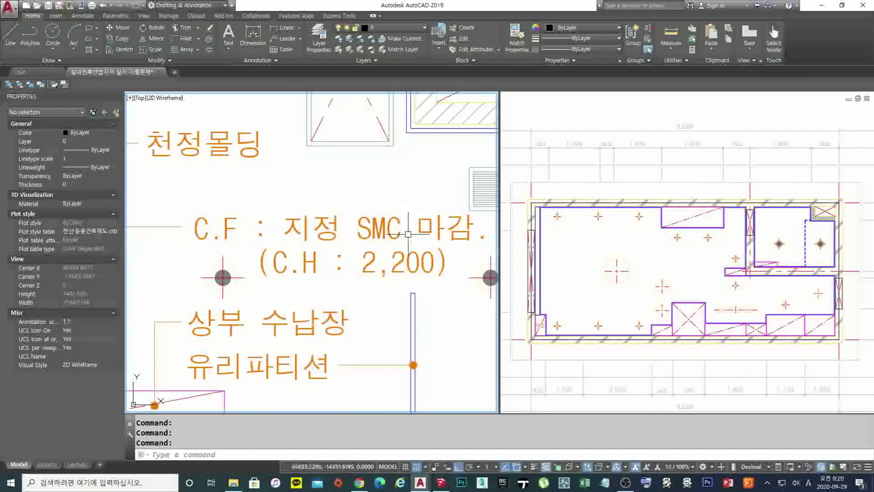
scroll(278, 201, "down", 5)
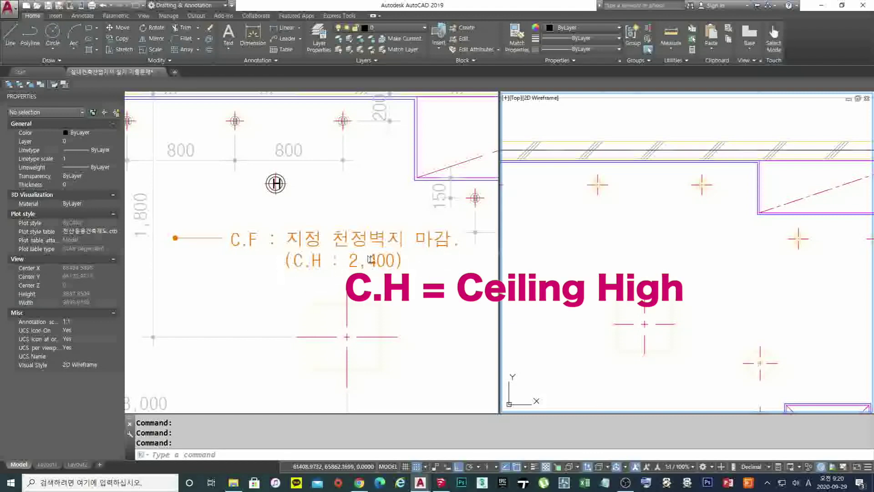
- Draw a short horizontal quick leader with a dot end in the main room of the unlabelled ceiling plan
left_click(573, 244)
left_click(573, 244)
type("l")
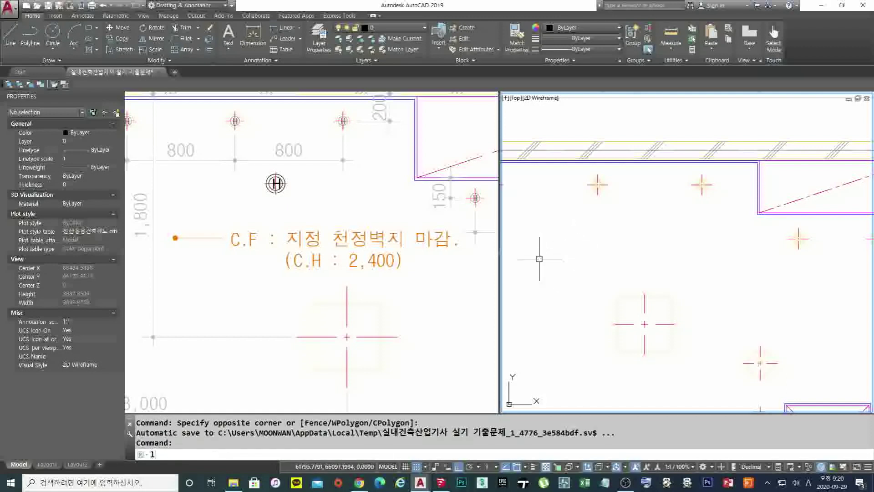
type("e")
key("Return")
left_click(556, 248)
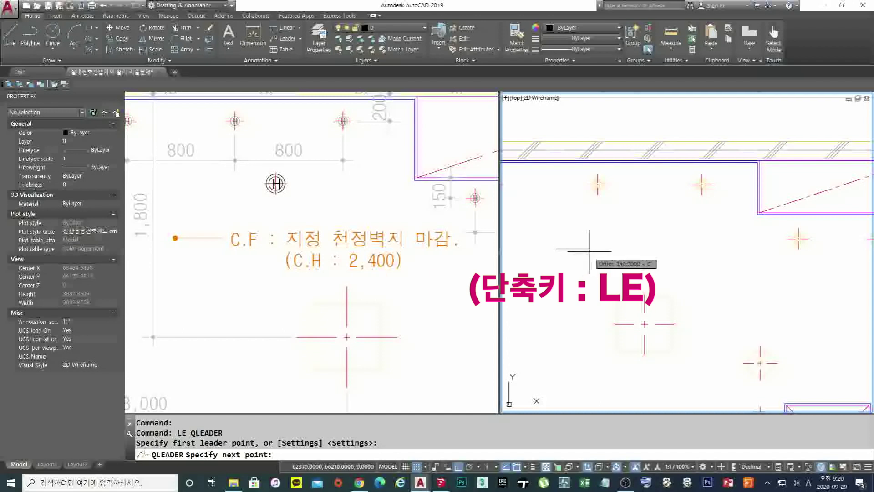
left_click(590, 249)
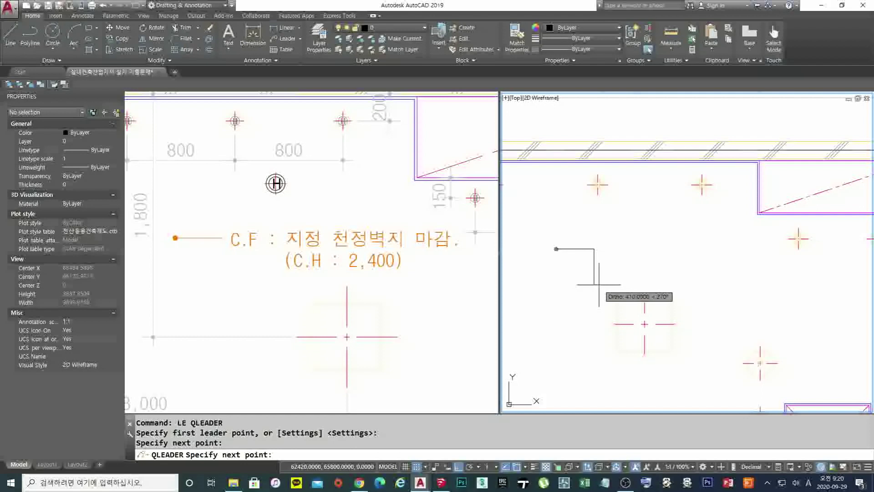
key("Escape")
- Copy the 1,400 dimension above the plan straight down into the main room
scroll(648, 242, "down", 5)
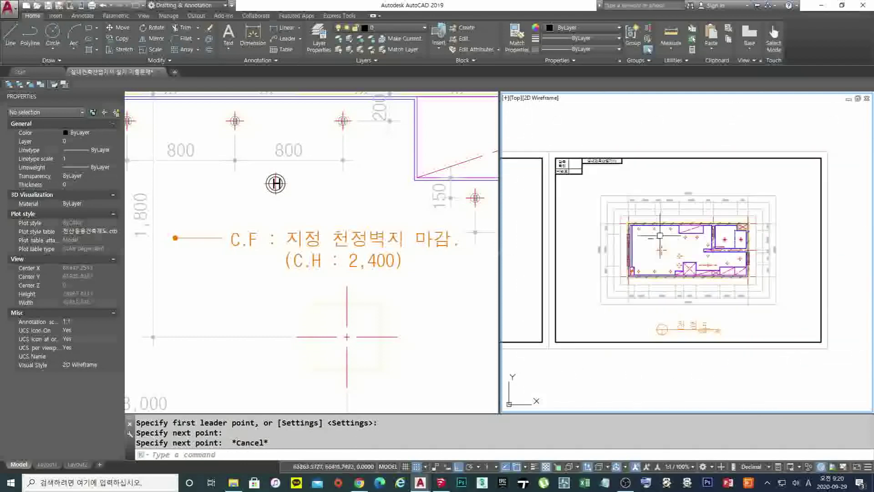
scroll(648, 242, "up", 5)
type("c")
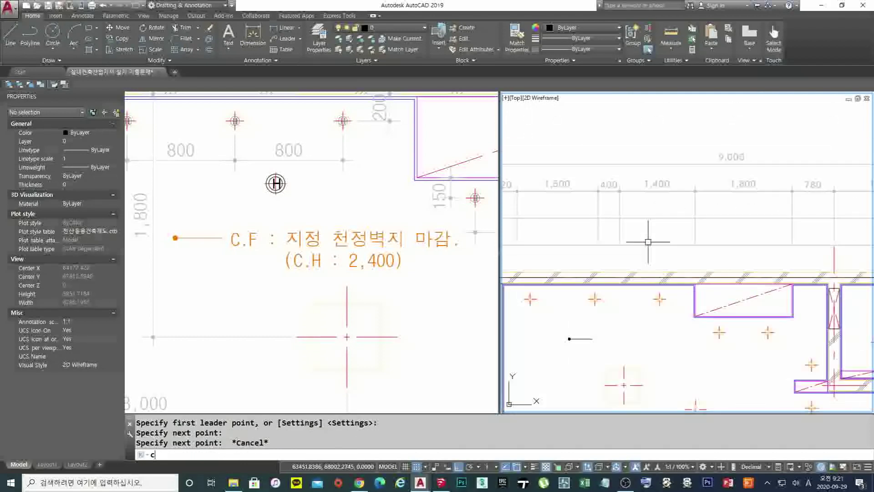
type("o")
key("Return")
left_click(655, 186)
key("Return")
left_click(650, 186)
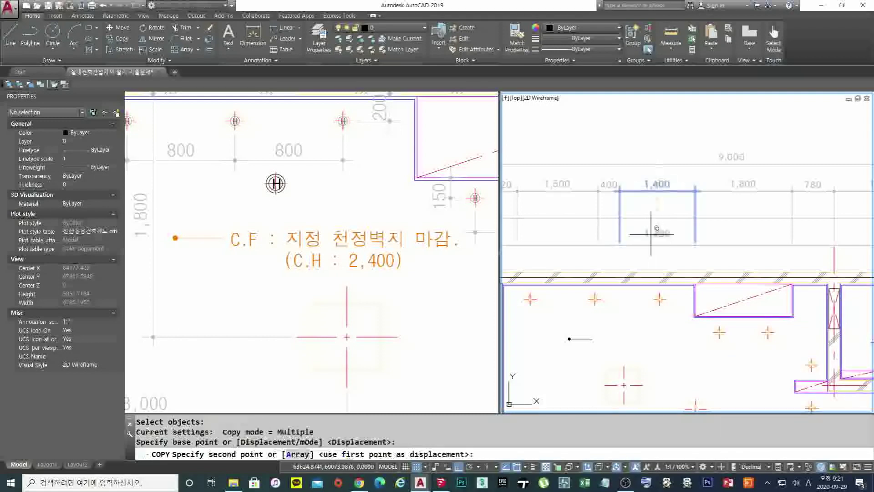
left_click(650, 336)
key("Return")
- Explode the copied 1,400 dimension into separate objects
scroll(650, 342, "up", 4)
type("x")
key("Return")
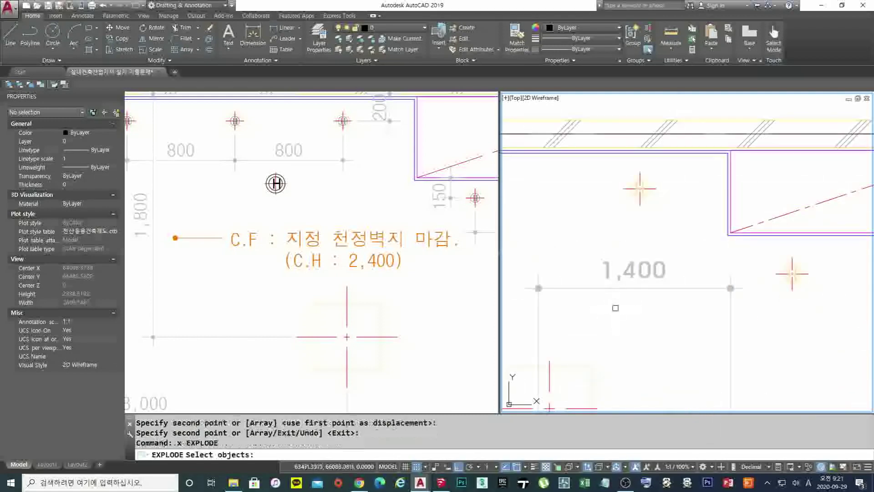
left_click(618, 309)
left_click(593, 269)
key("Return")
key("Return")
left_click(653, 324)
left_click(603, 278)
key("Return")
- Erase the exploded dimension's lines and end dots, keeping only its text
type("e ERASE")
key("Return")
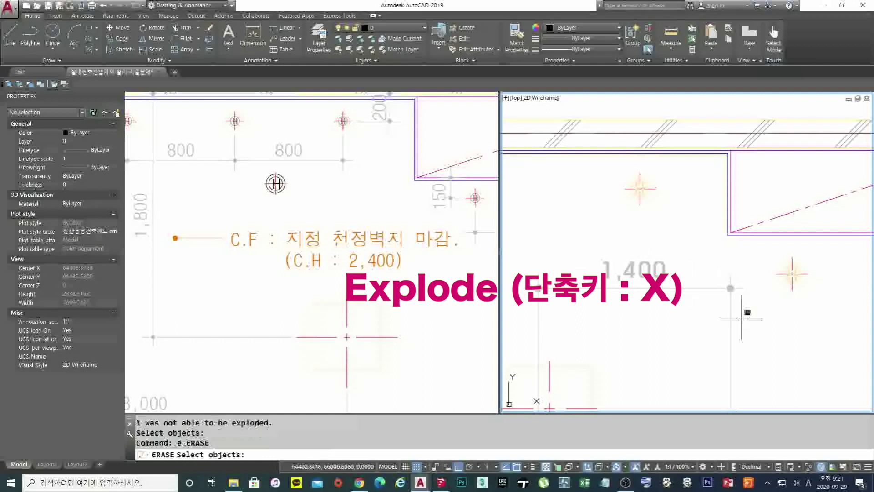
left_click(742, 318)
left_click(703, 275)
key("Return")
key("Return")
left_click(561, 315)
left_click(527, 253)
key("Return")
- Move the 1,400 text to the free end of the leader line, with Ortho off
mouse_move(625, 299)
middle_mouse_down()
mouse_move(659, 295)
mouse_move(757, 314)
mouse_move(733, 319)
middle_mouse_up()
type("m")
key("Return")
left_click(704, 306)
left_click(652, 250)
key("Return")
left_click(680, 277)
key("F8")
key("Escape")
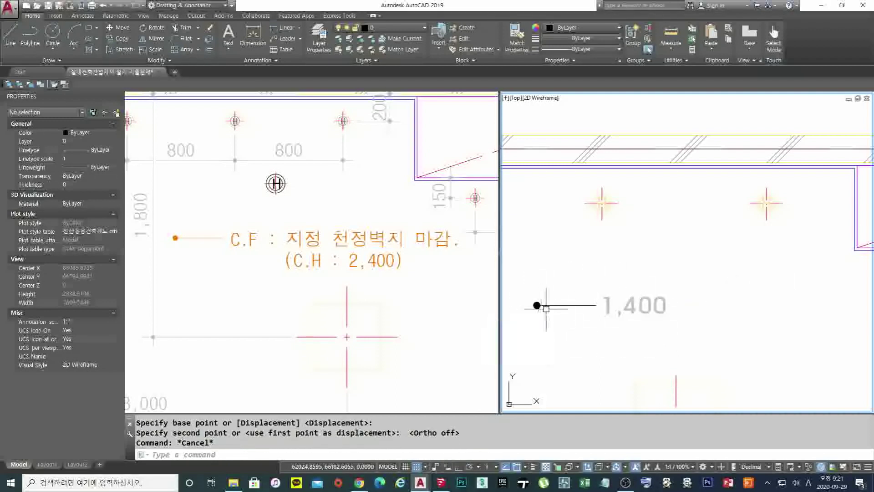
- Put the leader and its 1,400 text on the P-문자선 layer
middle_click_drag(710, 303, 742, 224)
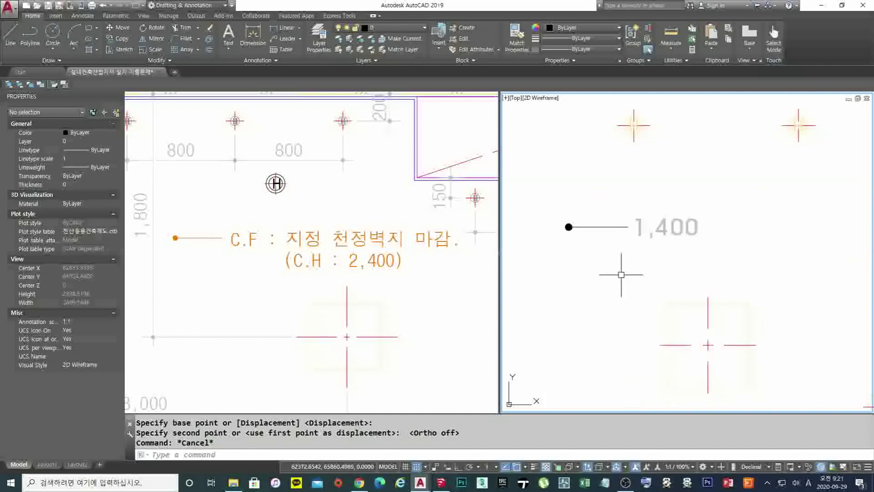
left_click(684, 227)
left_click(406, 29)
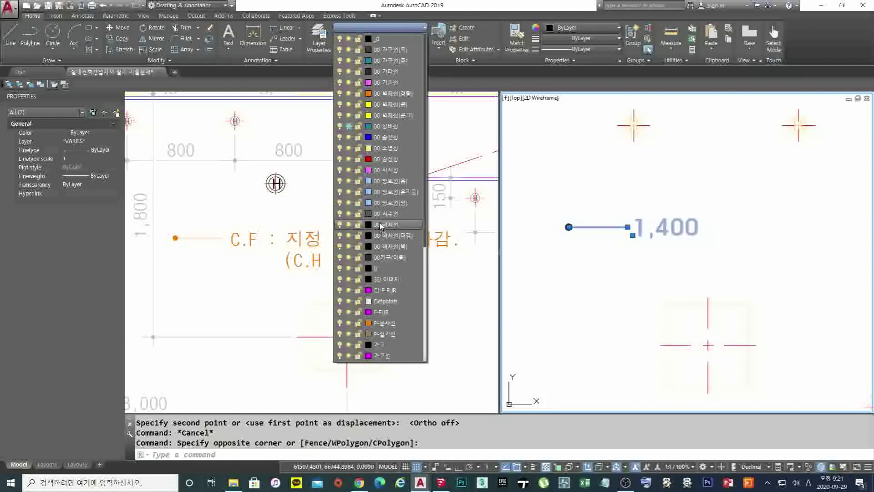
key("Escape")
key("Escape")
left_click(661, 232)
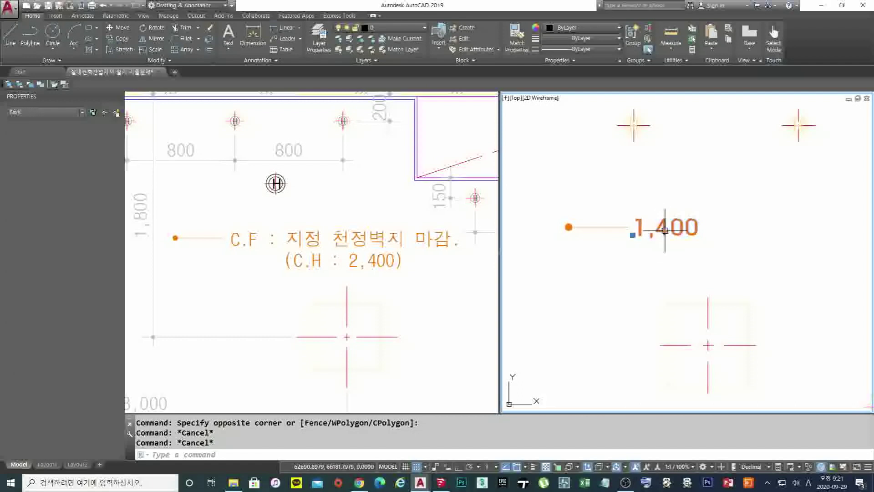
middle_click_drag(715, 262, 661, 258)
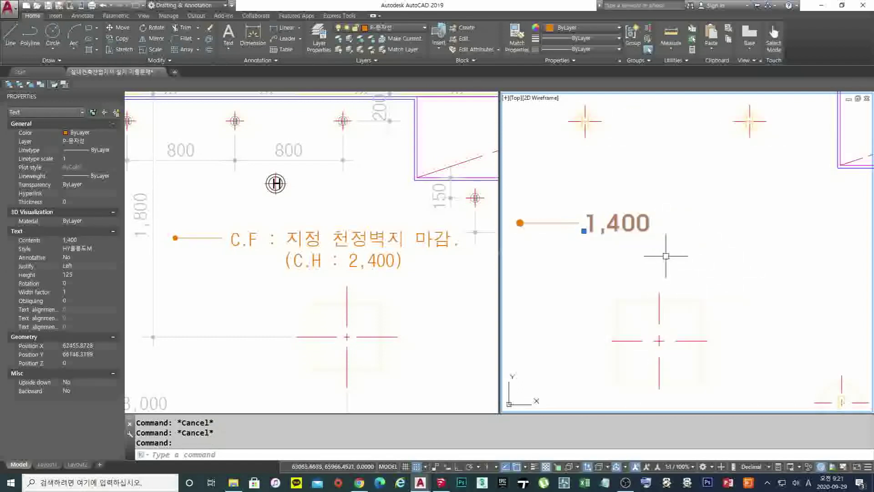
scroll(656, 249, "down", 6)
scroll(682, 175, "up", 3)
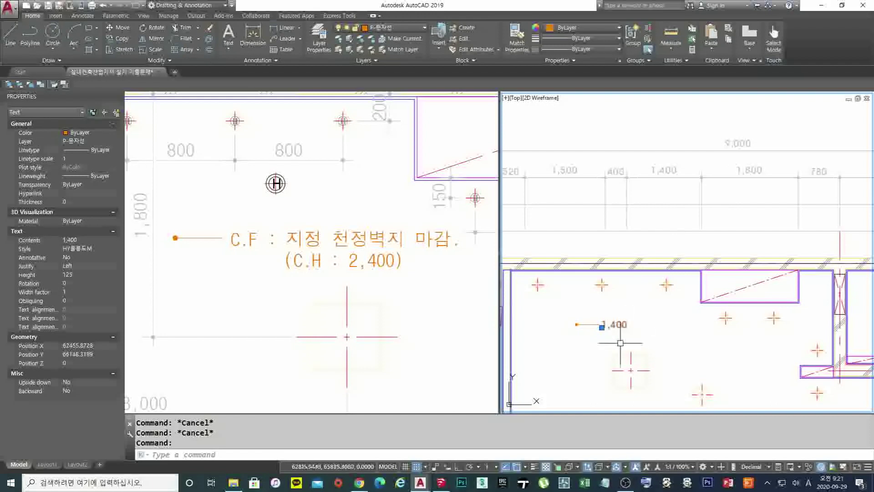
key("Escape")
- Replace the leader's 1,400 text with "C.F. : 지정 천정벽지 마감."
scroll(614, 251, "up", 5)
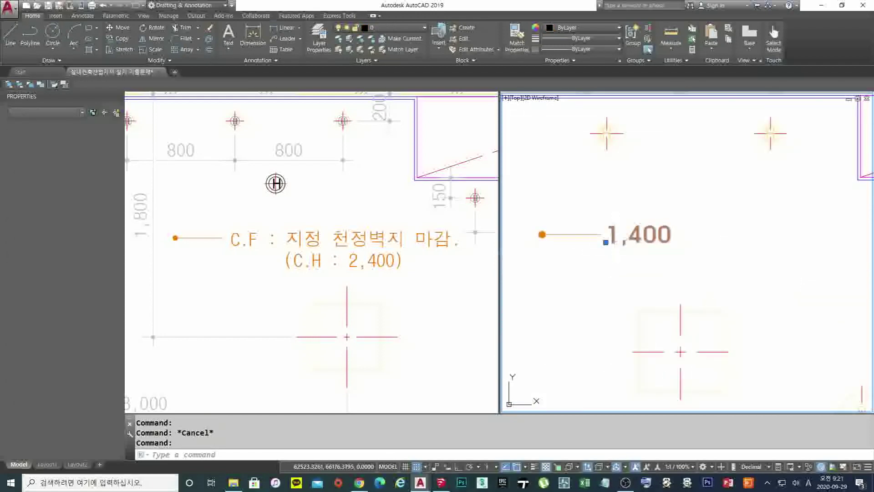
double_click(646, 235)
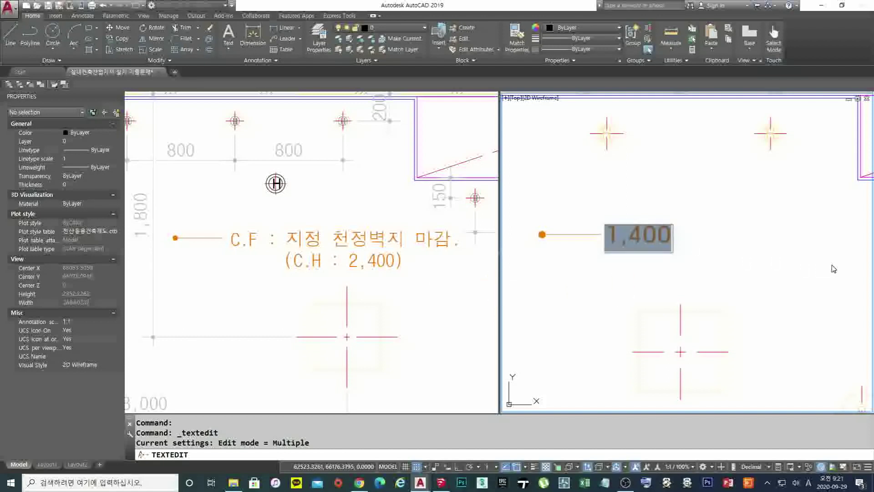
key("Delete")
type("C.")
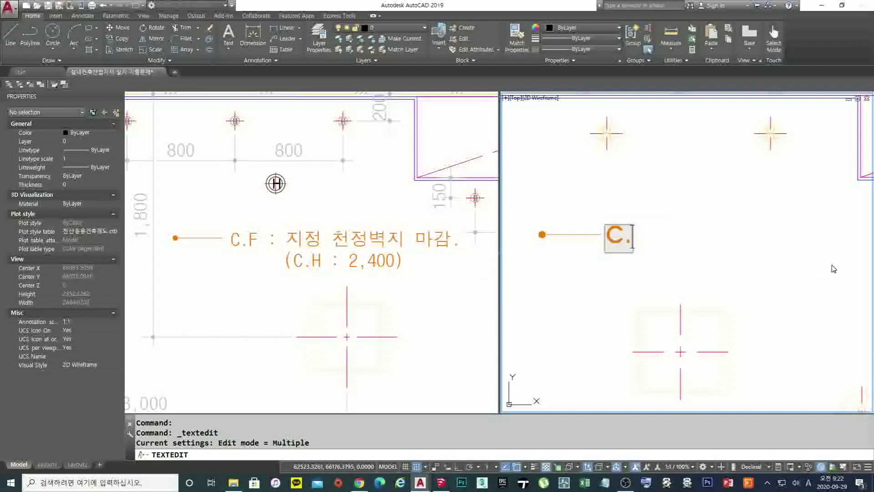
type("F. :")
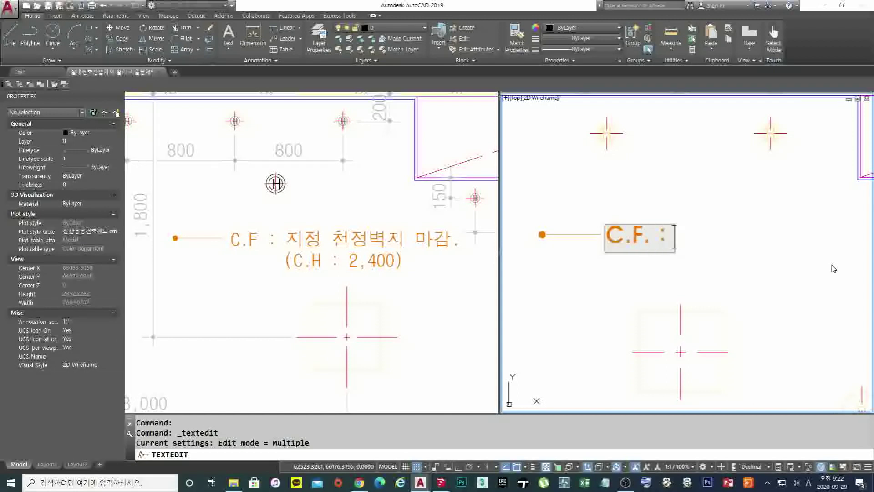
type(" 지정")
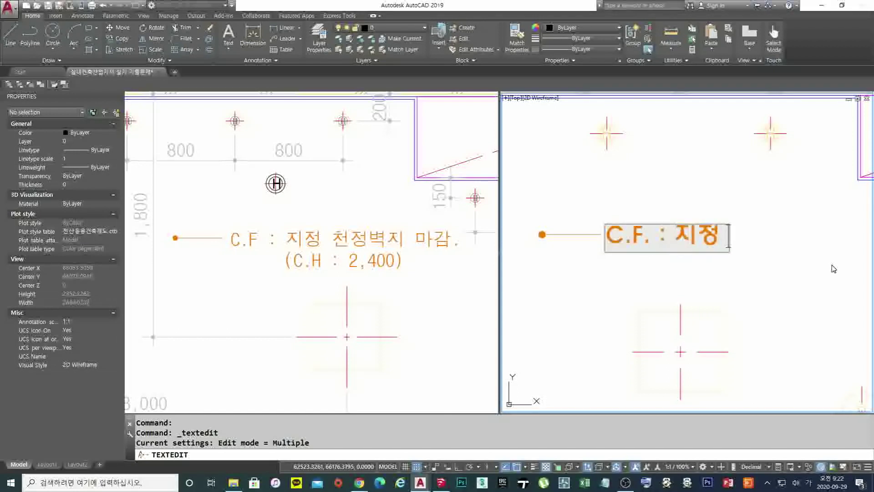
type(" ㅊ천정벽ㅈ")
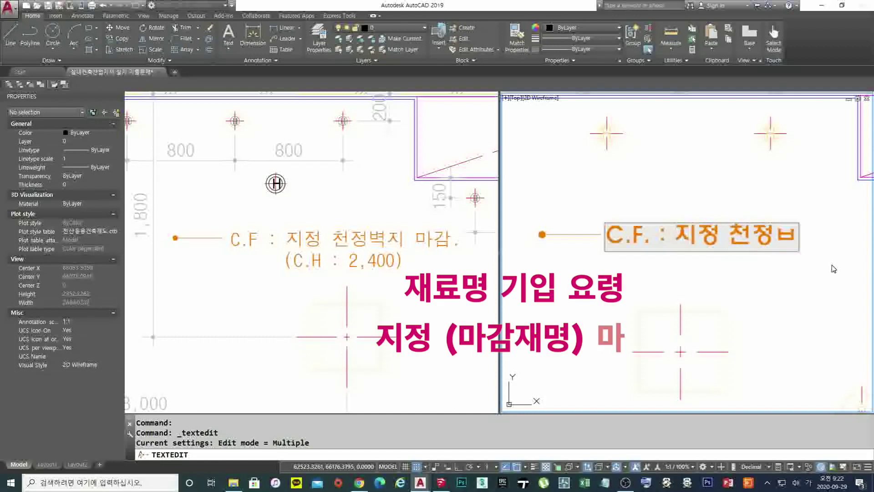
type("ㅣ 마감.")
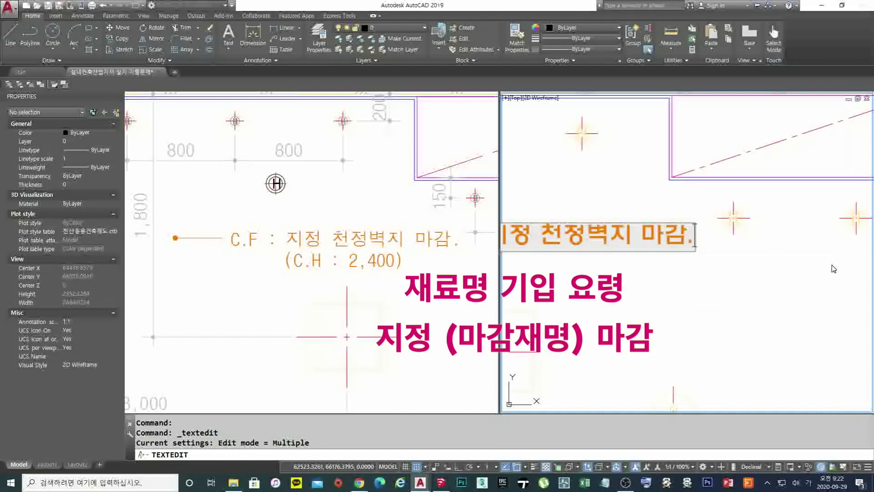
left_click(833, 268)
key("Escape")
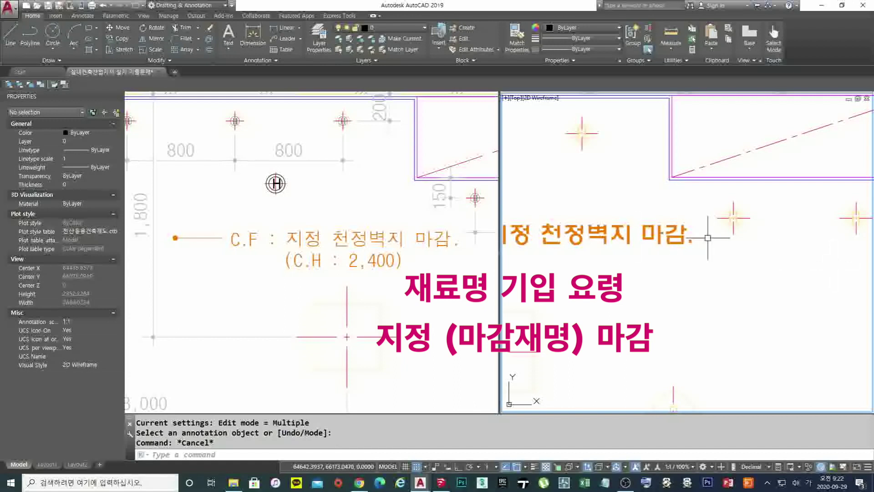
scroll(622, 246, "down", 5)
scroll(622, 246, "up", 2)
type("ㅊ")
key("Return")
key("Escape")
key("Escape")
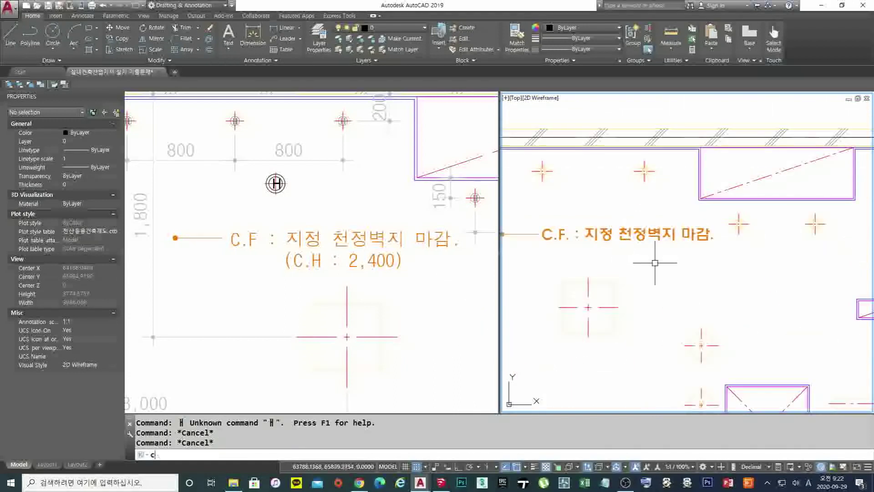
- Copy the ceiling finish note directly below itself as a second text line
key("Hangul")
type("co")
key("space")
left_click(653, 247)
left_click(637, 228)
key("Return")
left_click(664, 259)
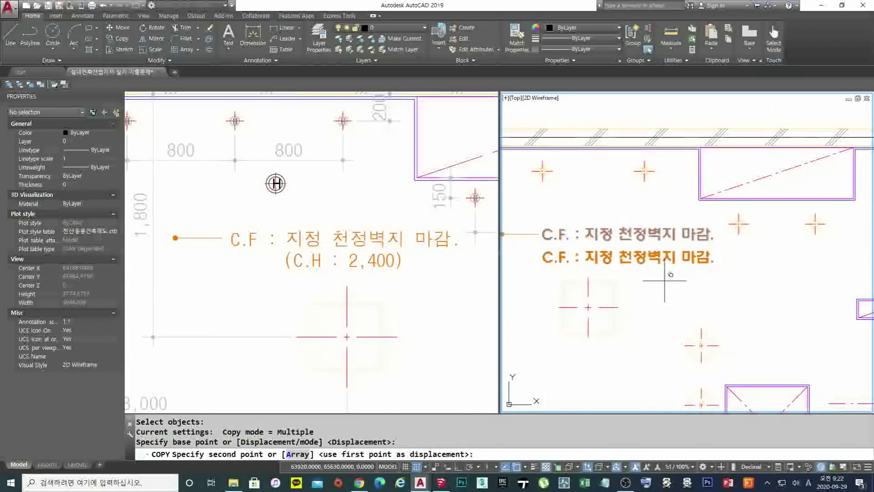
key("F8")
left_click(670, 272)
key("Escape")
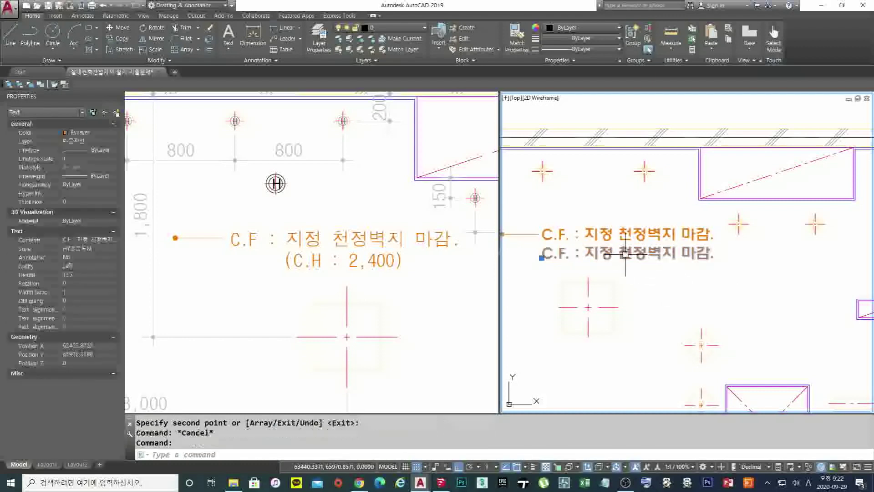
- Replace the copied second text line with the ceiling height note "(C.H : 2,400)"
double_click(627, 254)
type("(")
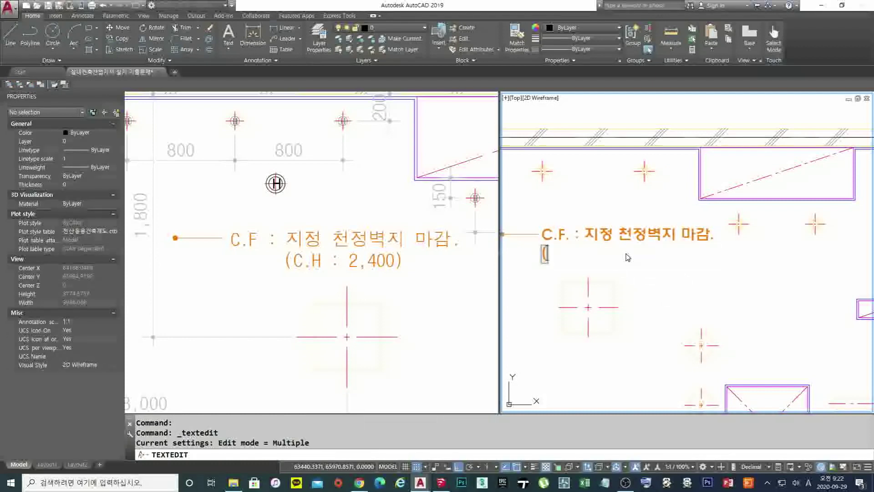
type("Ch")
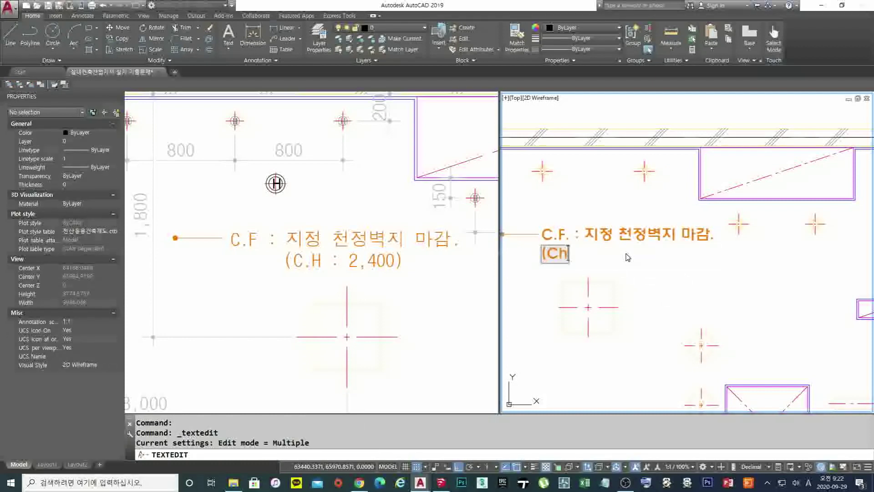
key("BackSpace")
type(".H : 2,400")
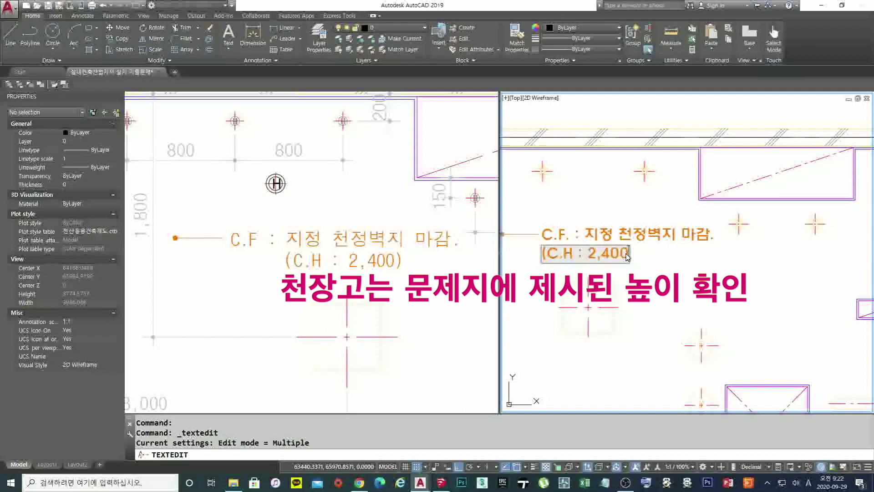
type(")")
left_click(589, 275)
key("Escape")
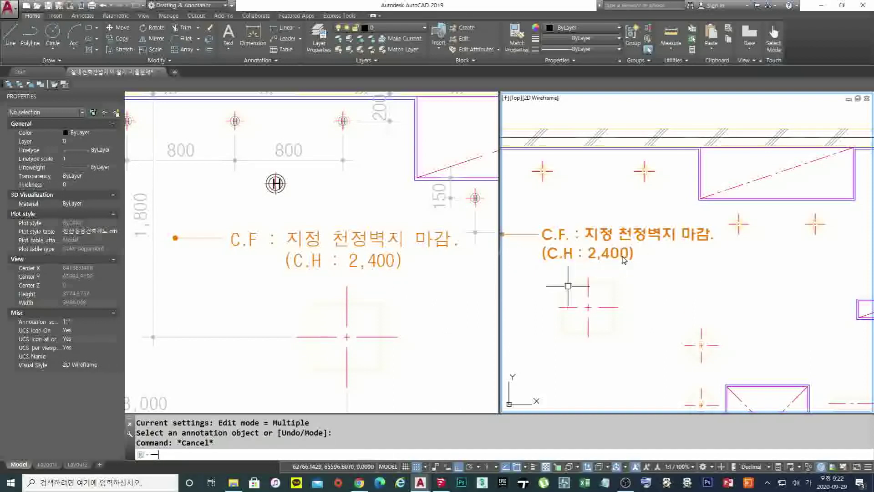
key("Return")
key("Escape")
key("Escape")
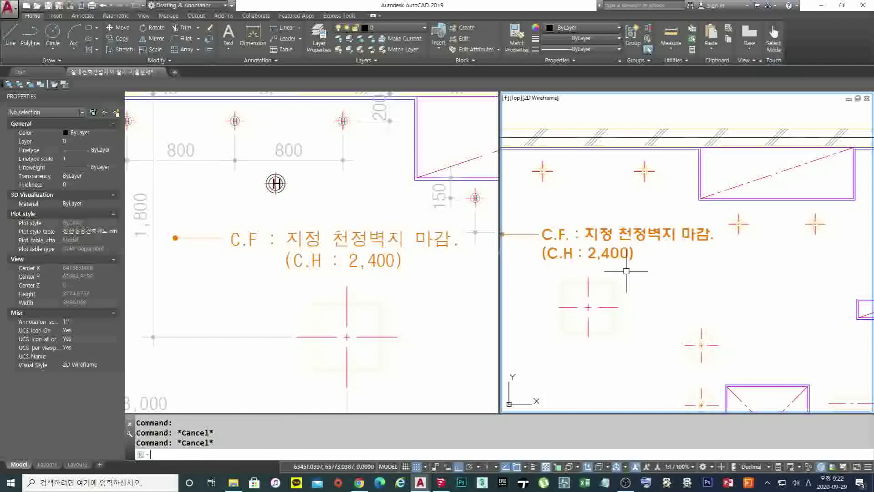
- Move the ceiling height note horizontally by about 570 so it sits centred under the ceiling finish note
type("m")
key("Return")
left_click(569, 253)
key("Return")
left_click(644, 277)
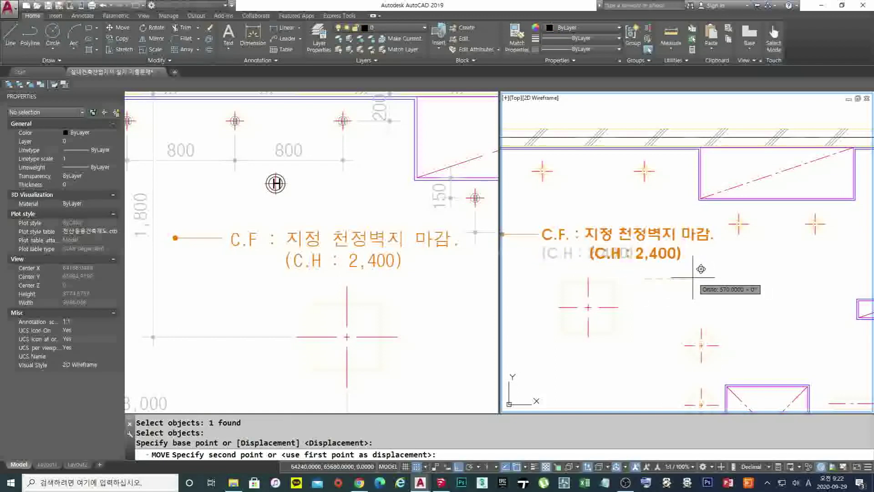
key("Escape")
- Copy the leader with its ceiling finish and ceiling height notes into the bathroom, with Ortho off
scroll(692, 274, "down", 6)
scroll(643, 214, "up", 6)
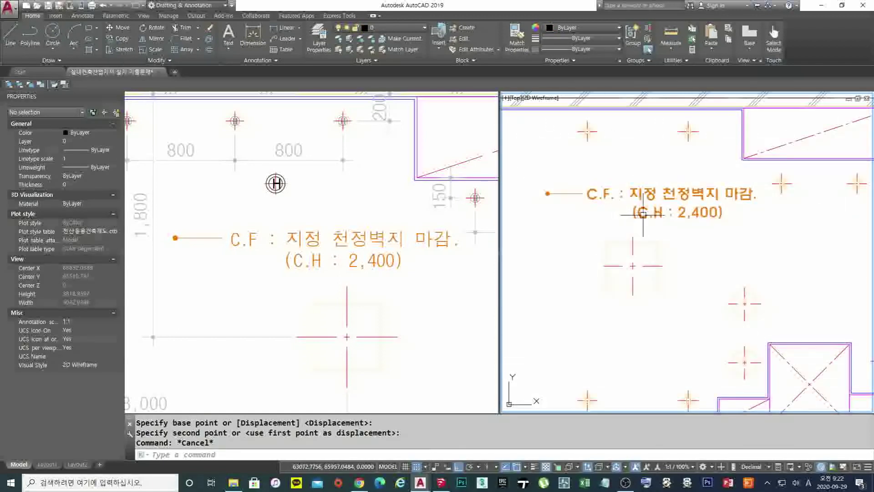
middle_click_drag(730, 215, 688, 250)
type("co")
key("Return")
left_click(658, 259)
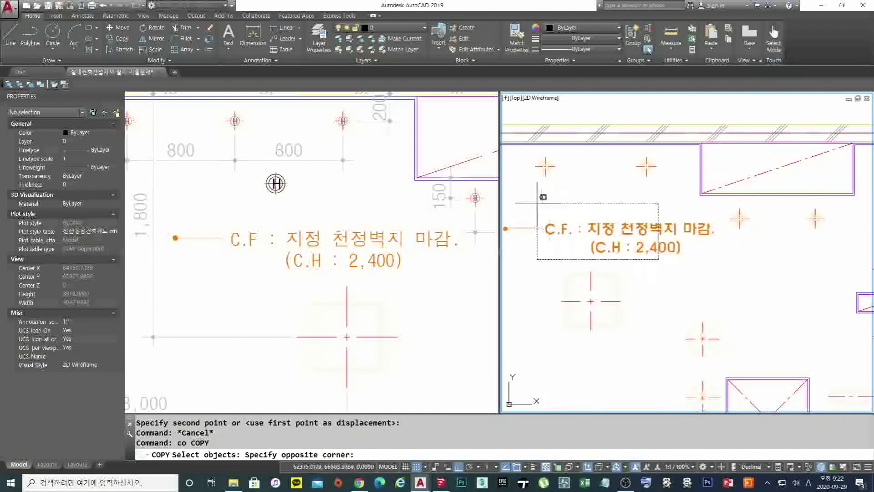
left_click(537, 204)
key("Return")
left_click(644, 276)
scroll(644, 275, "down", 6)
scroll(638, 264, "up", 8)
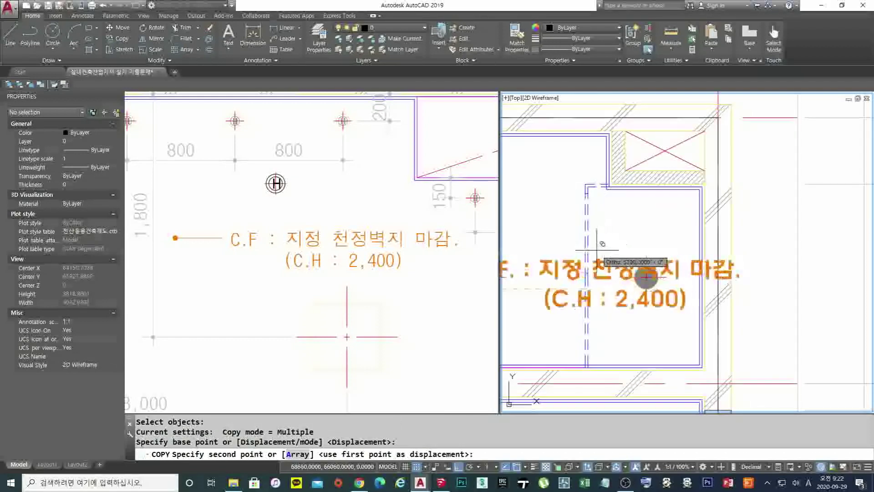
key("F8")
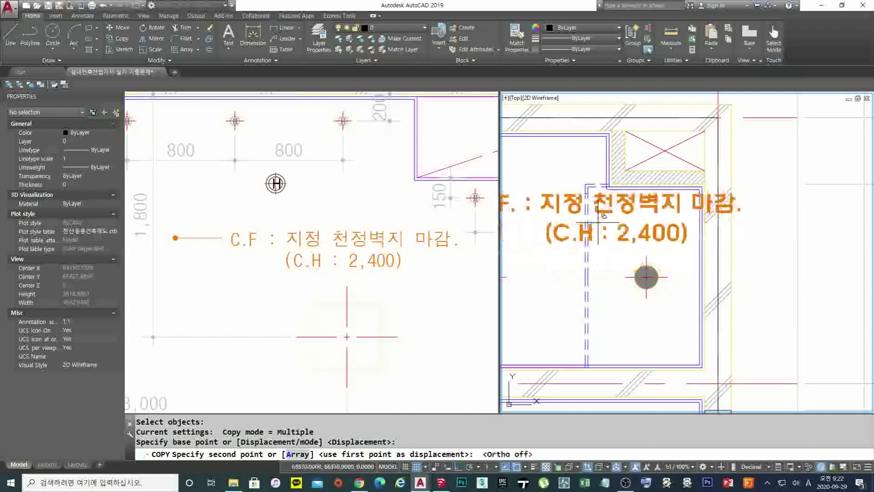
middle_click_drag(601, 237, 729, 263)
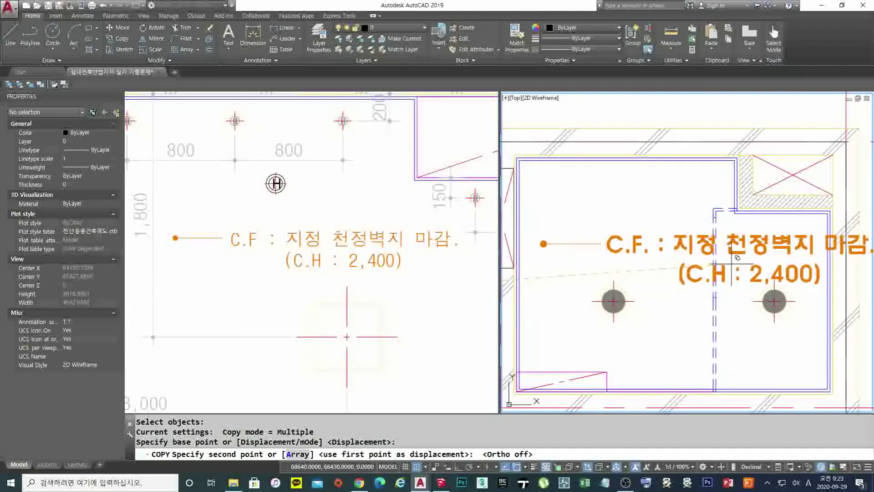
left_click(732, 258)
key("Escape")
scroll(645, 214, "down", 2)
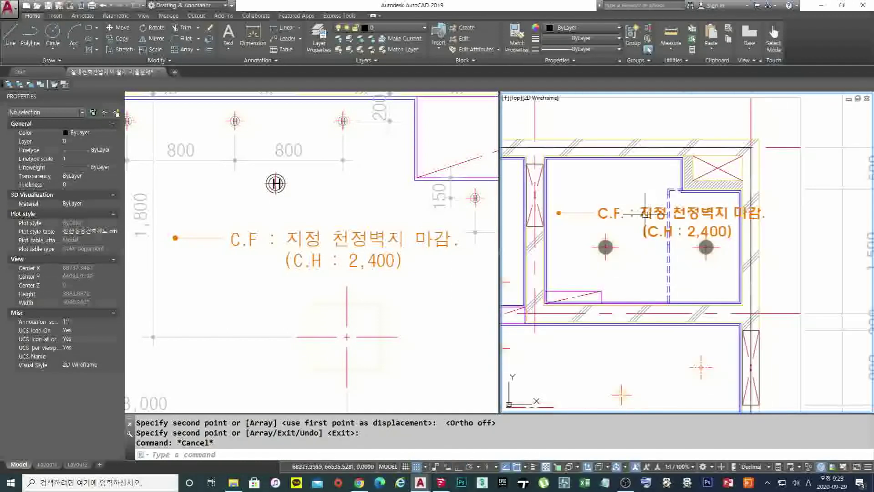
- Change the bathroom's ceiling finish note to "C.F. : 지정 SMC 마감."
scroll(644, 214, "up", 2)
double_click(568, 220)
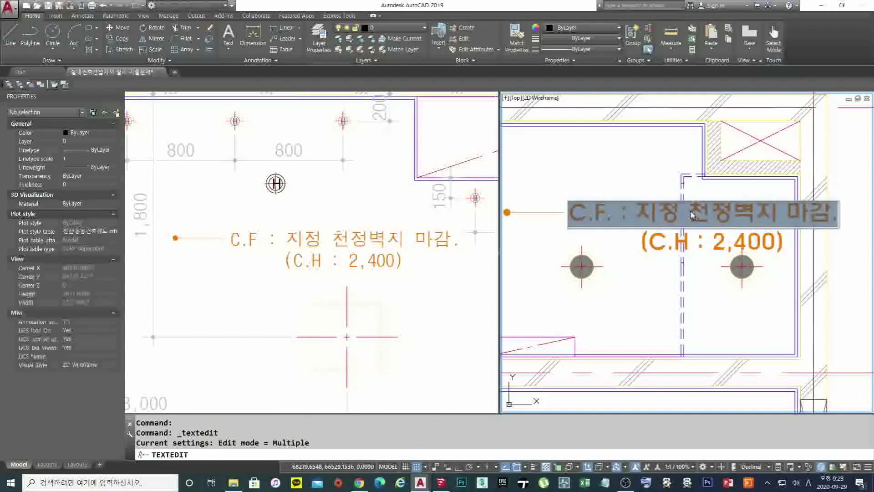
left_click_drag(687, 212, 780, 209)
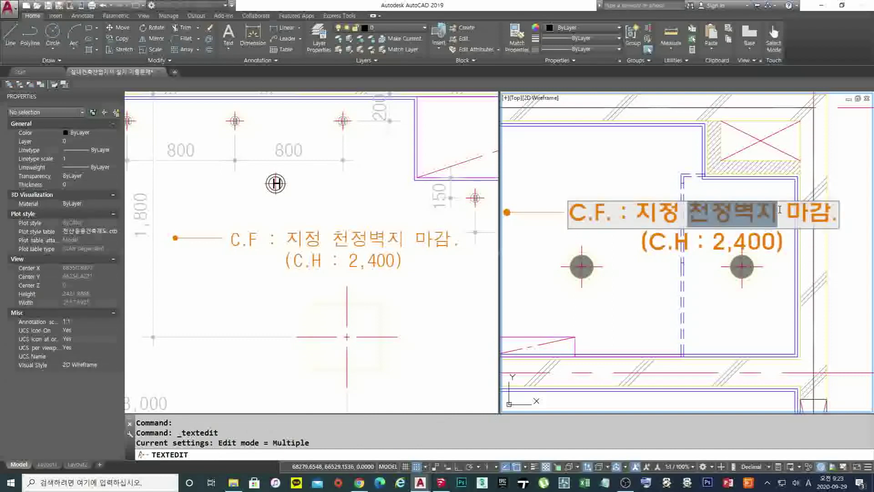
type("SM")
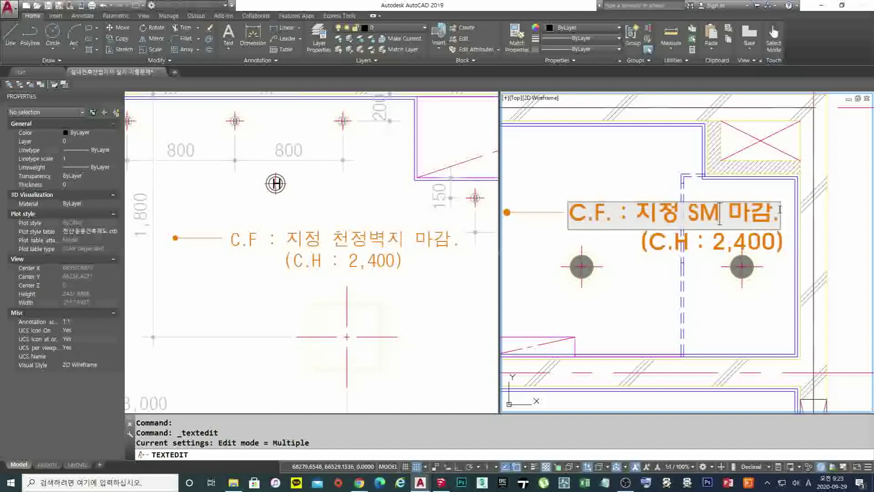
type("C")
key("Return")
key("Return")
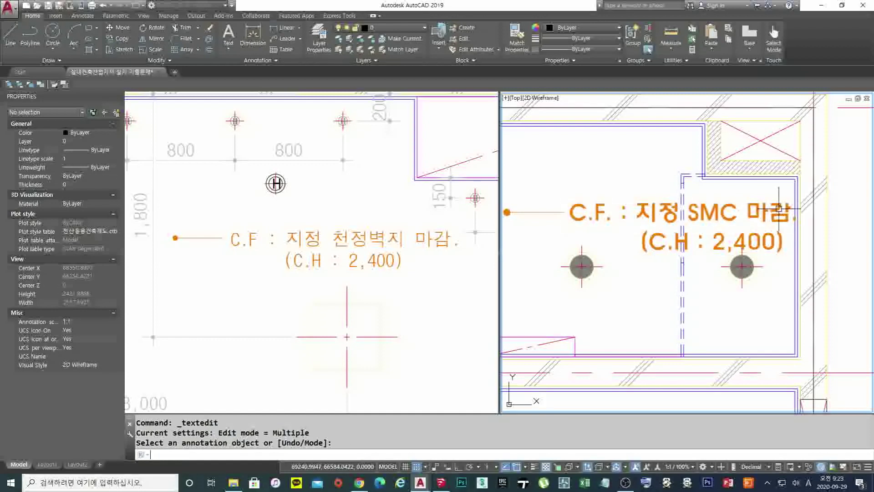
key("Escape")
key("Escape")
middle_click_drag(721, 289, 754, 317)
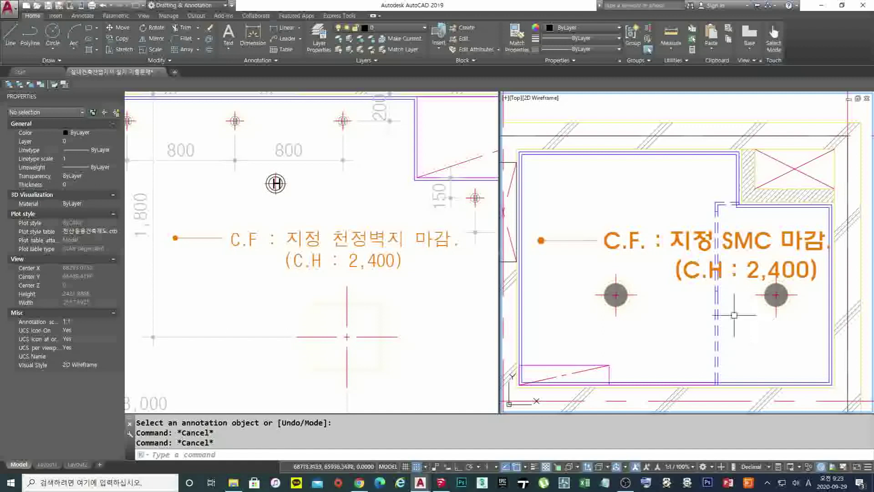
- Change the bathroom's ceiling height note to "(C.H : 2,200)"
middle_click_drag(690, 271, 666, 243)
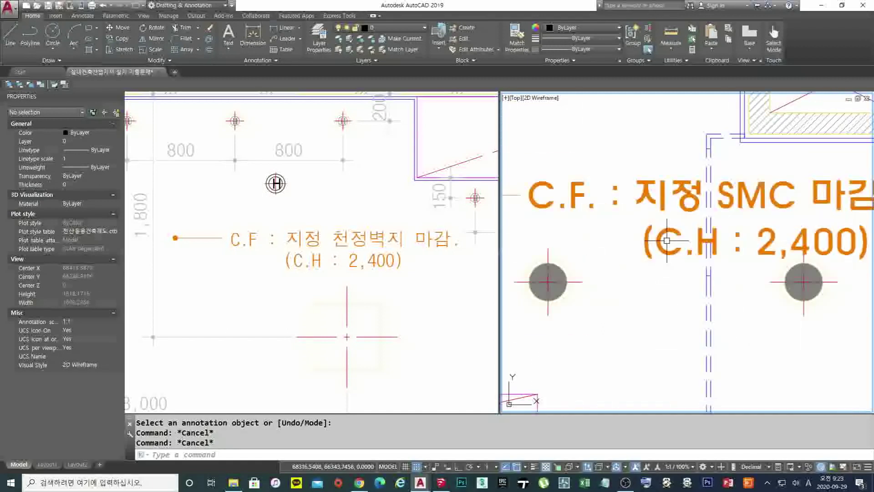
scroll(667, 240, "down", 4)
scroll(713, 232, "up", 4)
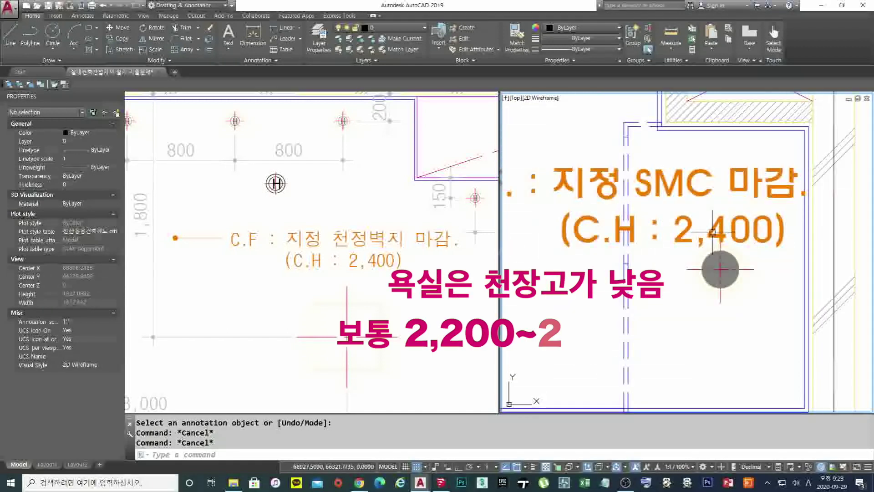
double_click(713, 232)
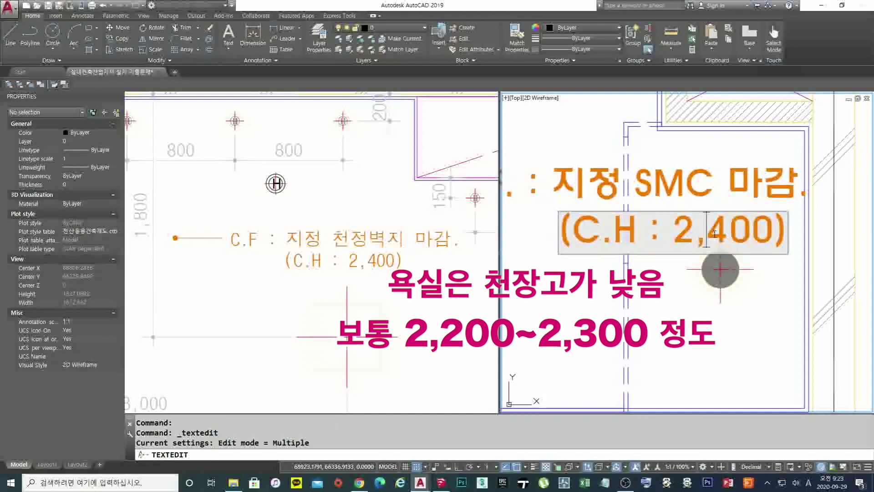
key("Escape")
key("Escape")
key("Escape")
key("Escape")
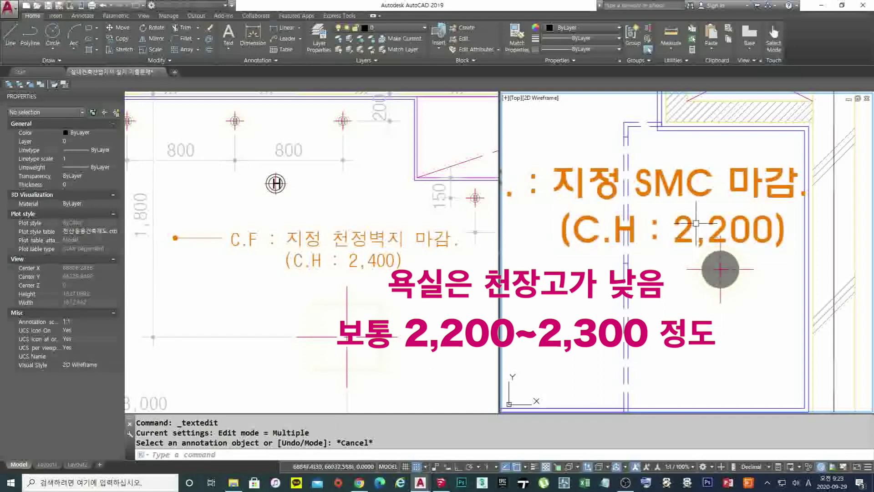
- Examine the furniture and fixture labels of the finished reference plan alongside the working ceiling plan
scroll(688, 249, "down", 4)
scroll(689, 249, "down", 6)
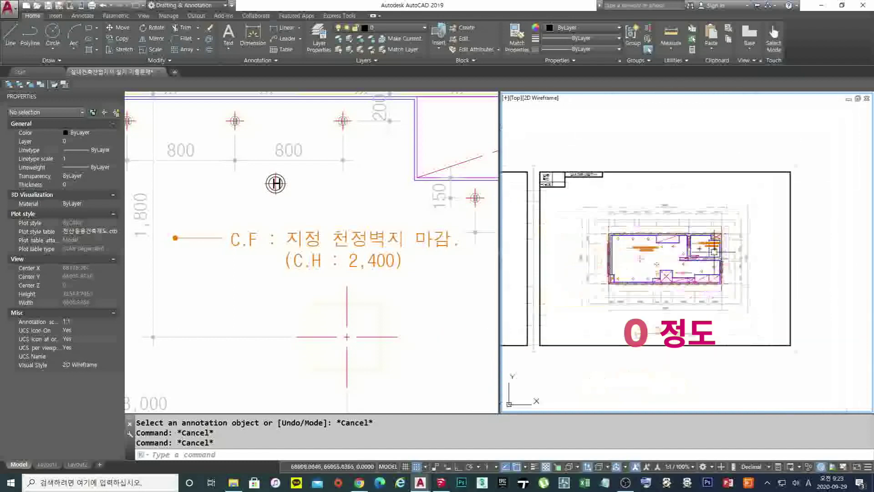
scroll(673, 257, "up", 4)
left_click(397, 275)
scroll(405, 276, "down", 4)
middle_click_drag(408, 275, 244, 220)
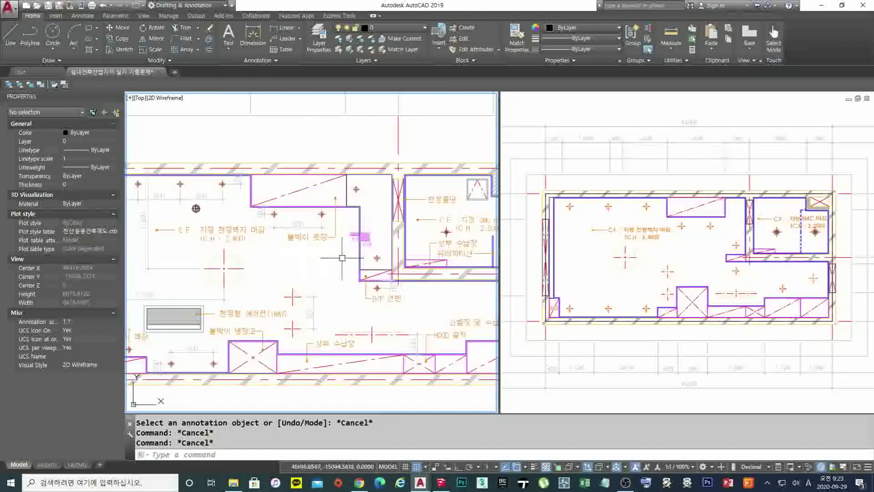
middle_click_drag(255, 318, 330, 277)
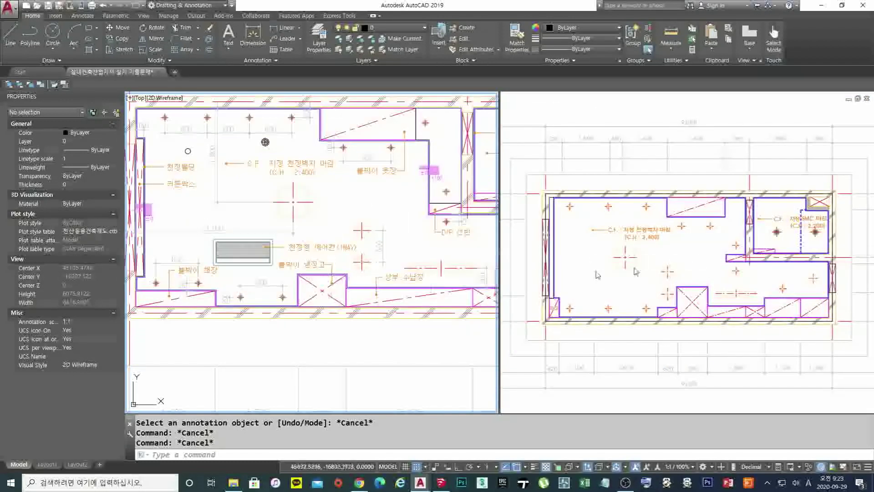
left_click(657, 249)
scroll(651, 237, "up", 8)
type("c")
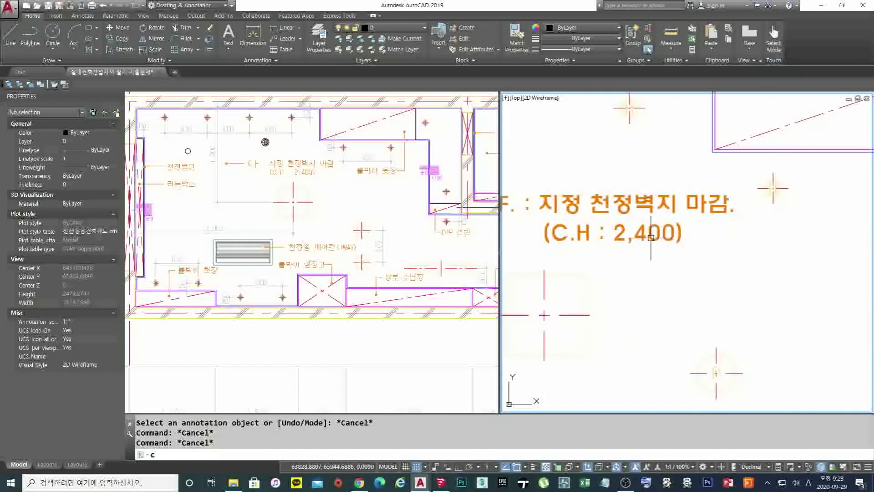
type("o")
key("Return")
left_click(360, 222)
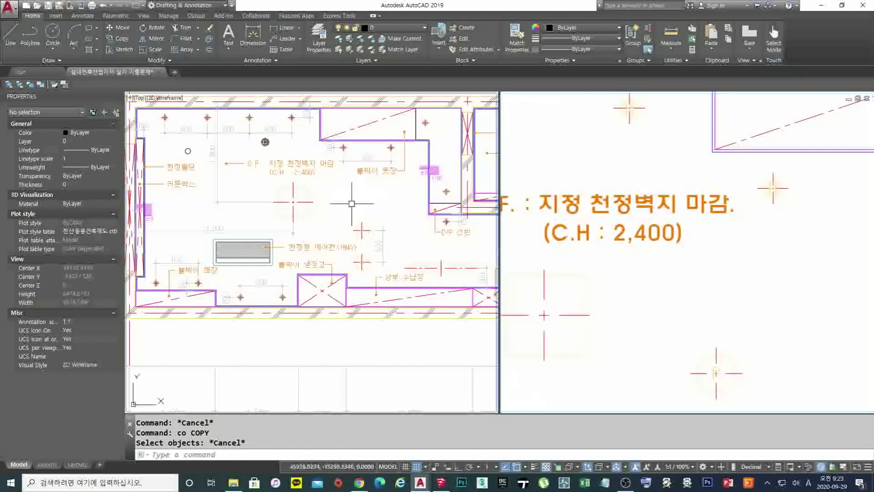
- Check the text properties of the reference plan's 붙박이 옷장 label, including its layer and height
scroll(346, 204, "up", 5)
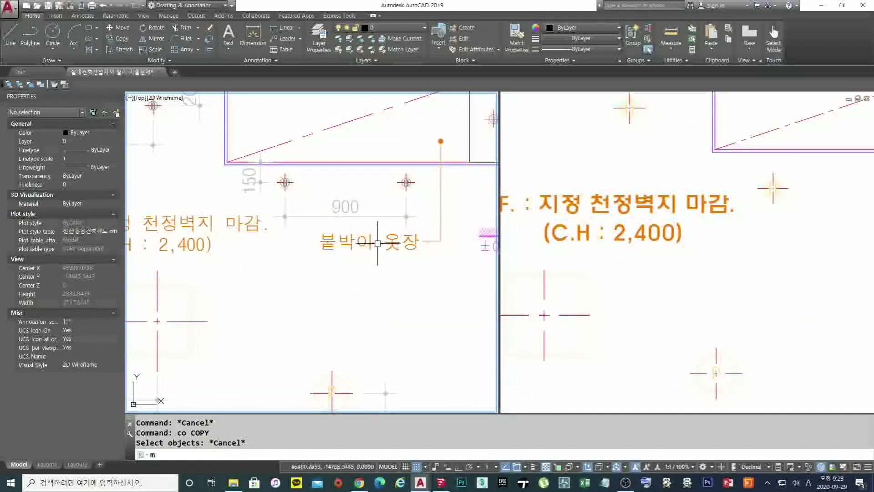
type("m")
key("Return")
key("Escape")
left_click(378, 244)
scroll(378, 244, "down", 5)
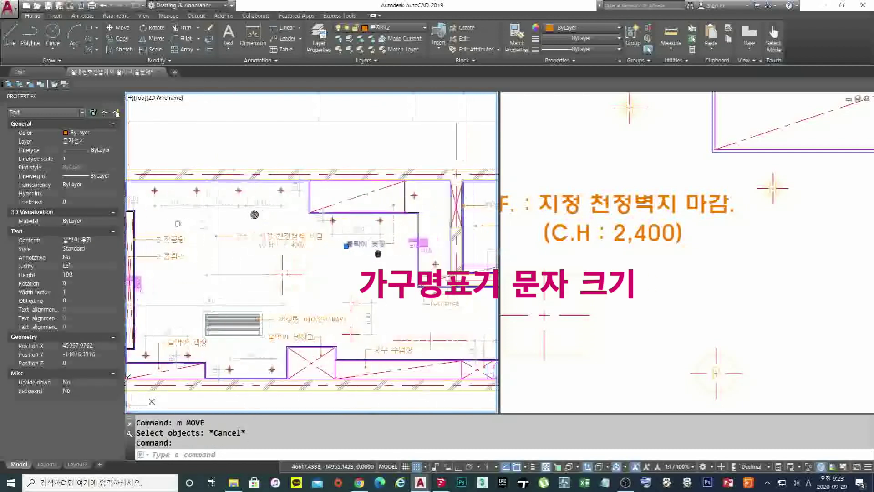
scroll(367, 248, "up", 4)
key("Escape")
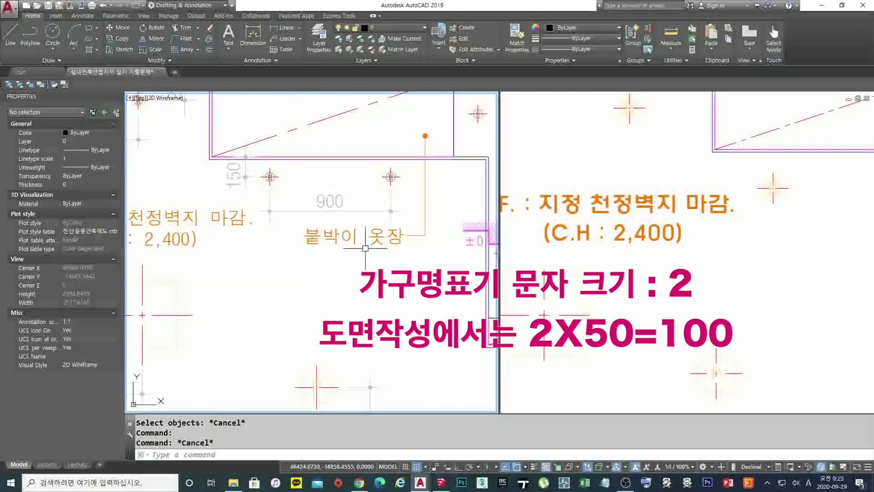
left_click(339, 237)
key("Escape")
key("Escape")
middle_click_drag(357, 263, 366, 302)
type("m")
key("Return")
left_click(331, 287)
left_click(329, 285)
key("Escape")
key("Escape")
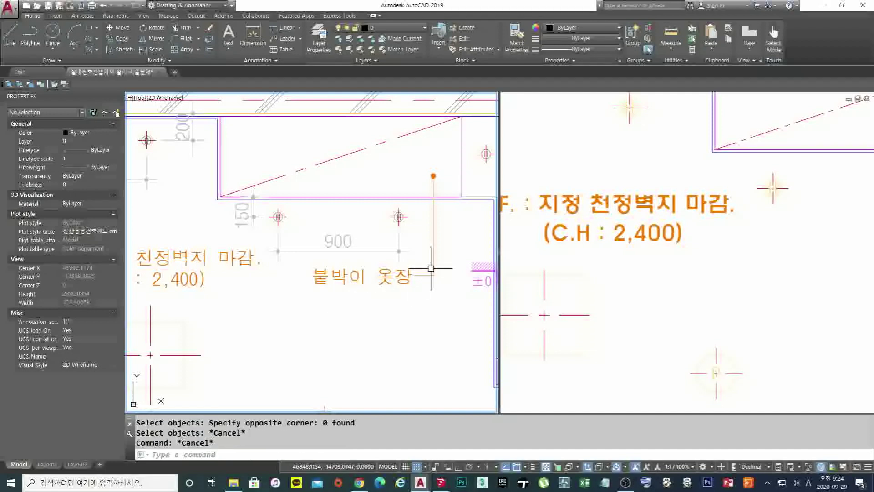
- Check the properties of the leader attached to the 붙박이 옷장 label
left_click(435, 273)
left_click(434, 231)
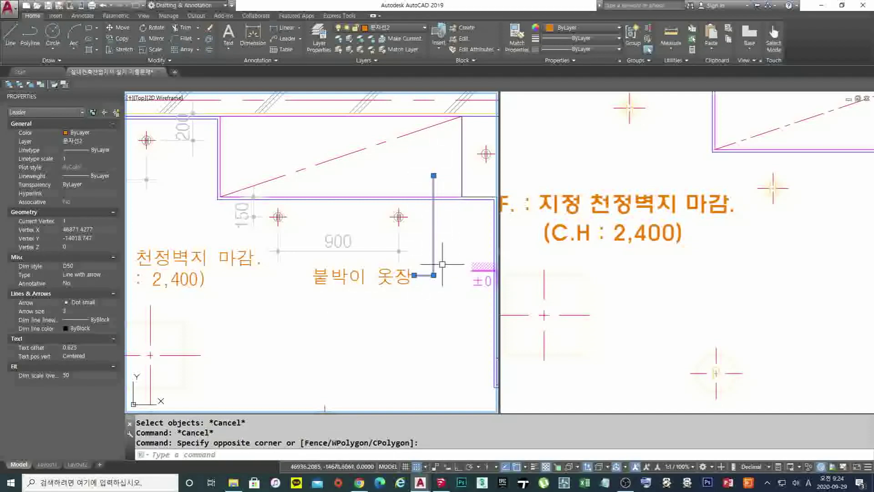
key("Escape")
key("Escape")
- Move the 붙박이 옷장 label inside the wardrobe outline in the reference plan
type("m")
key("Return")
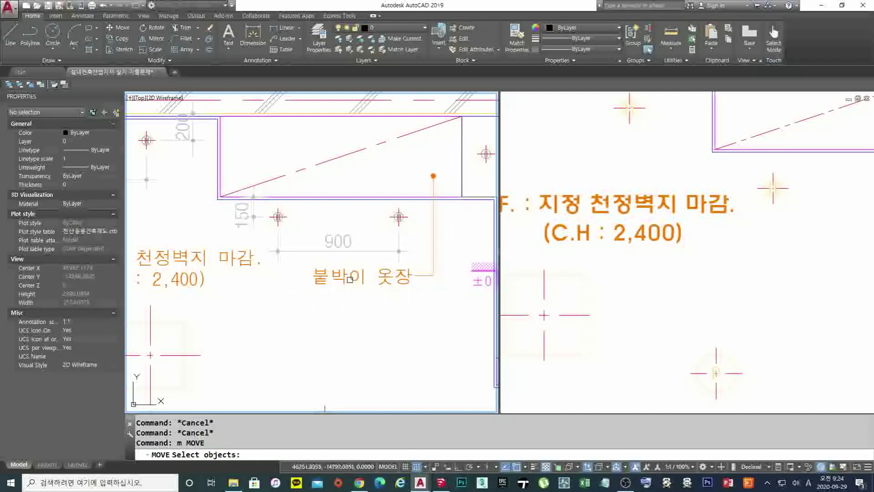
left_click(361, 279)
key("Return")
left_click(371, 275)
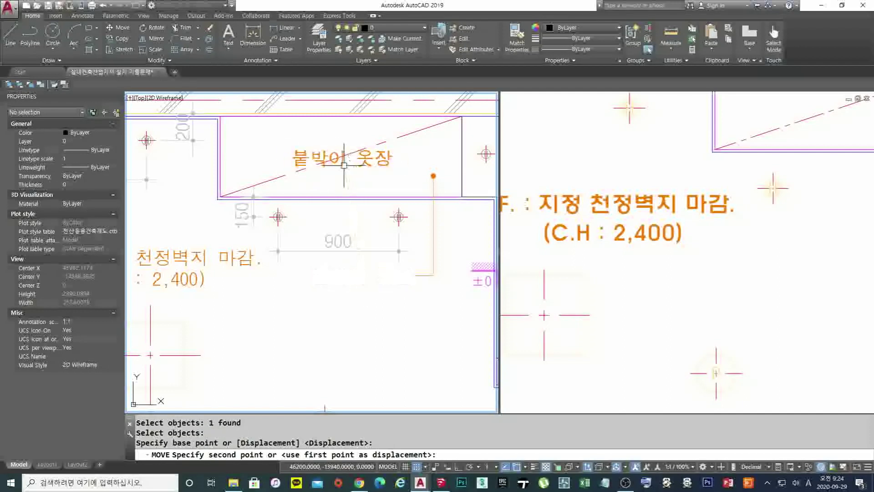
key("Escape")
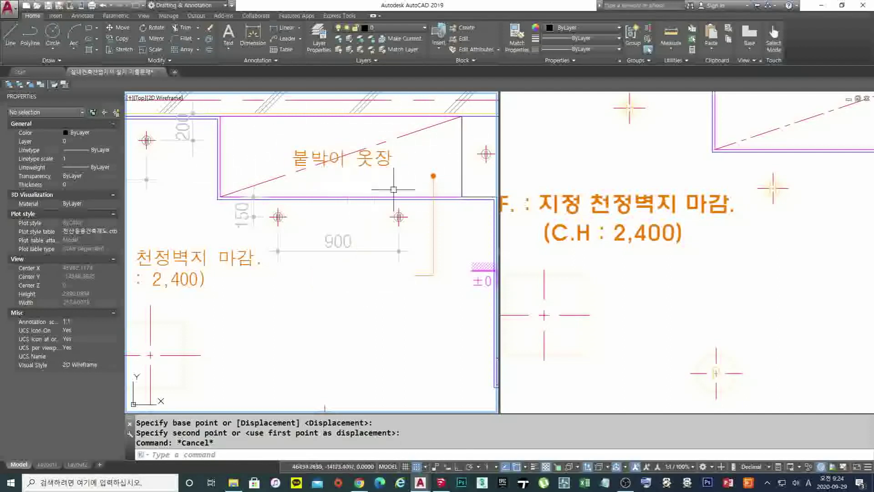
- Erase the leader left beside the wardrobe in the reference plan
type("e")
key("Return")
left_click(442, 249)
left_click(425, 231)
key("Return")
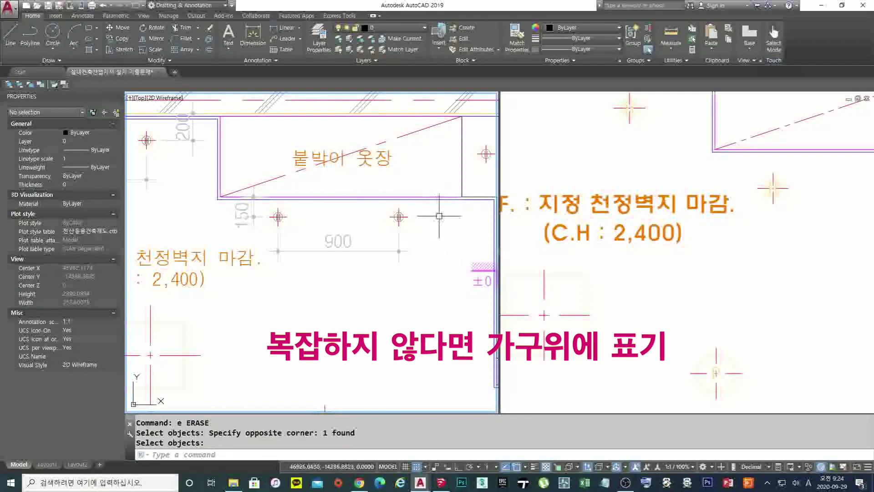
- Erase the leader attached to the 붙박이 냉장고 label in the reference plan
scroll(448, 296, "down", 5)
scroll(316, 236, "up", 6)
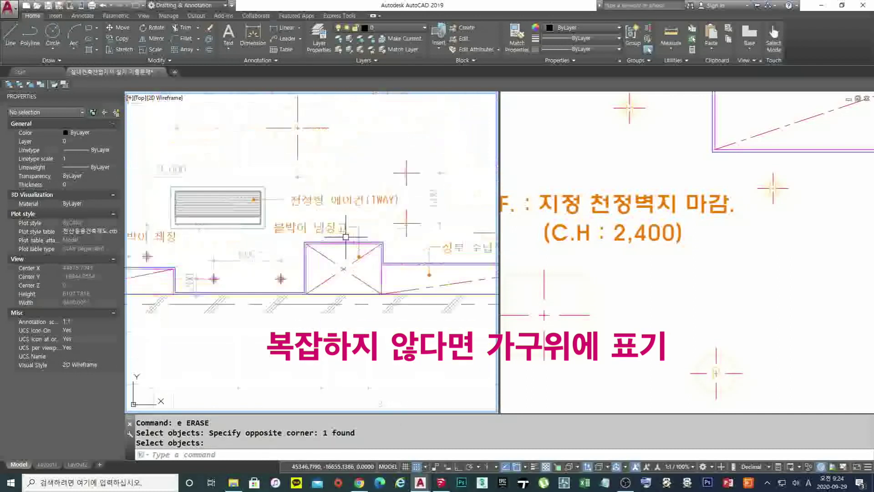
left_click(389, 226)
left_click(377, 220)
key("Return")
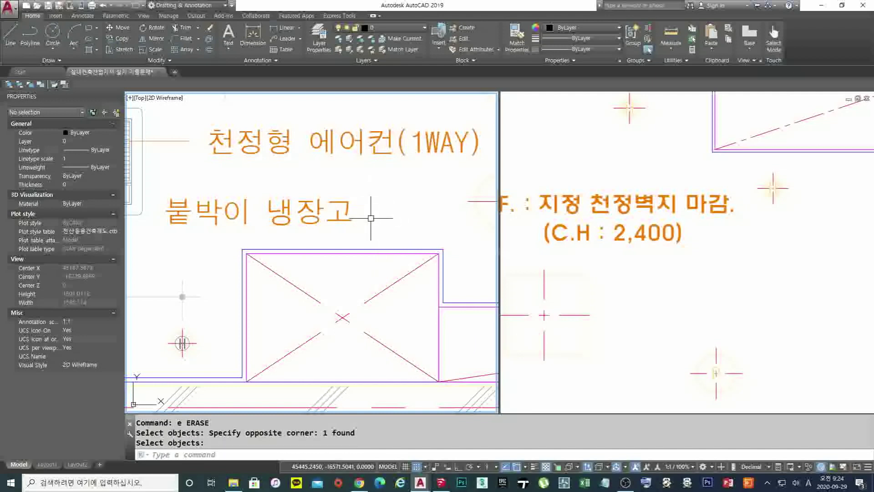
- Move the 붙박이 냉장고 label inside the built-in refrigerator outline
type("m")
left_click(356, 230)
left_click(261, 187)
key("Return")
left_click(261, 203)
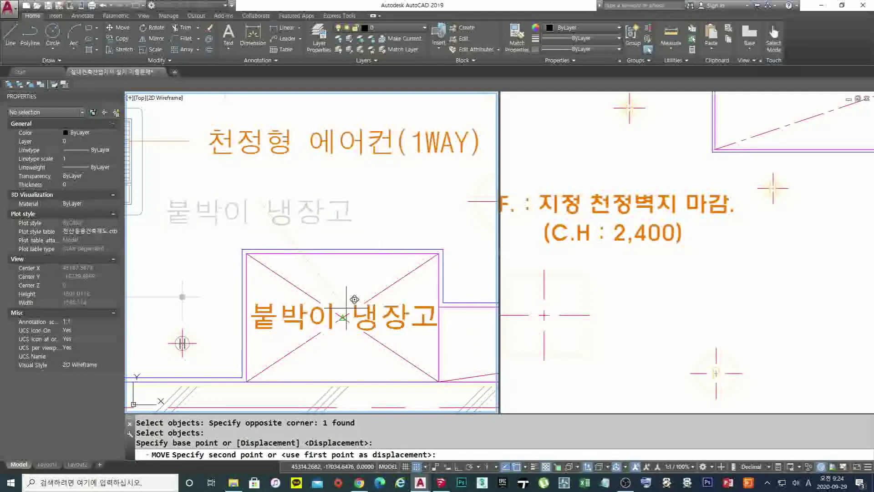
key("Escape")
- Shift the 붙박이 냉장고 label slightly upward to line it up with the centre of the refrigerator's cross
type("m")
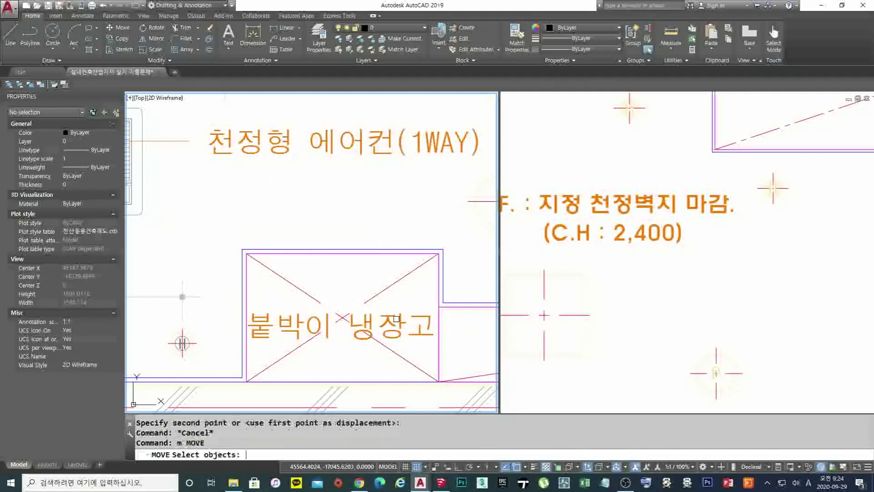
left_click(389, 332)
key("Return")
left_click(411, 220)
left_click(412, 212)
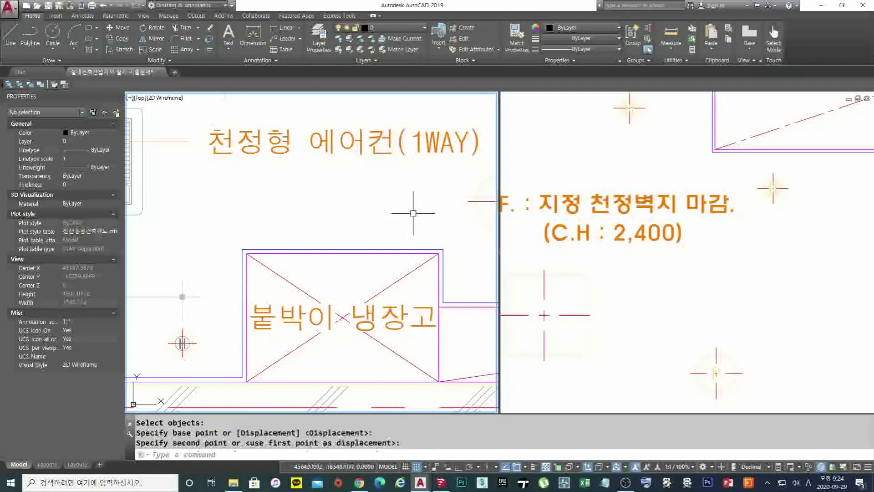
key("Escape")
- Erase the leader running from the 붙박이 책장 label to the built-in bookcase
scroll(417, 229, "down", 4)
middle_click_drag(417, 229, 464, 241)
scroll(306, 257, "up", 4)
type("e")
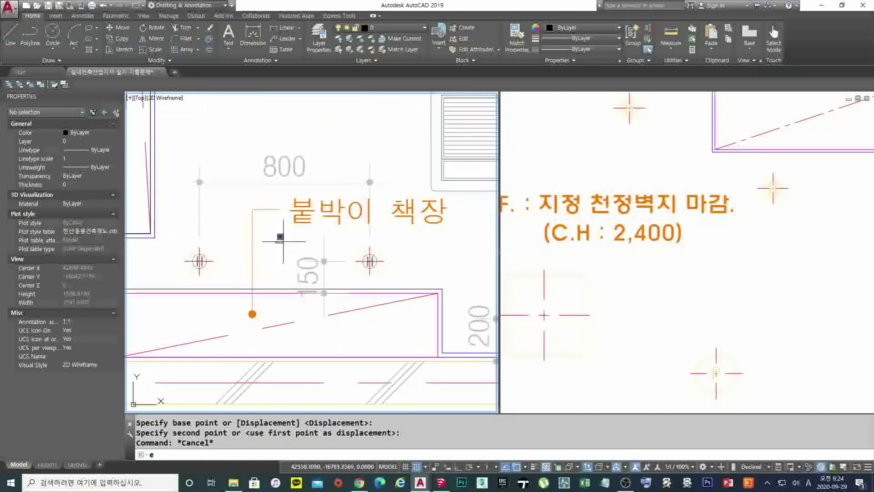
left_click(276, 239)
left_click(244, 231)
key("space")
- Move the 붙박이 책장 label inside the bookcase outline
type("m")
left_click(328, 212)
key("Return")
left_click(335, 204)
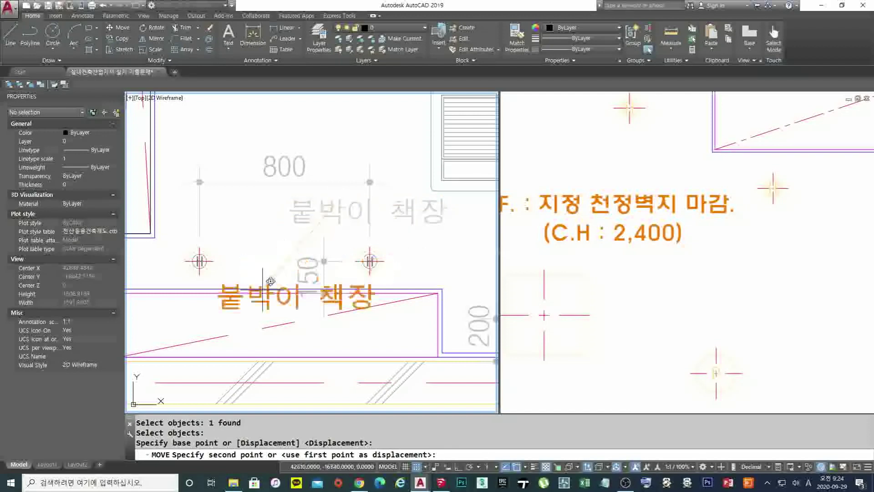
key("Escape")
- Turn off snap mode for free placement of the labels
scroll(292, 314, "down", 7)
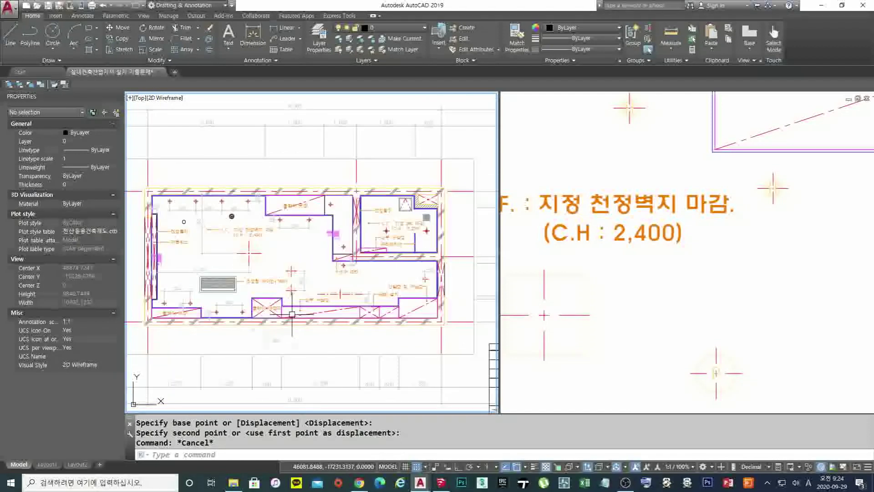
key("F9")
scroll(328, 300, "up", 8)
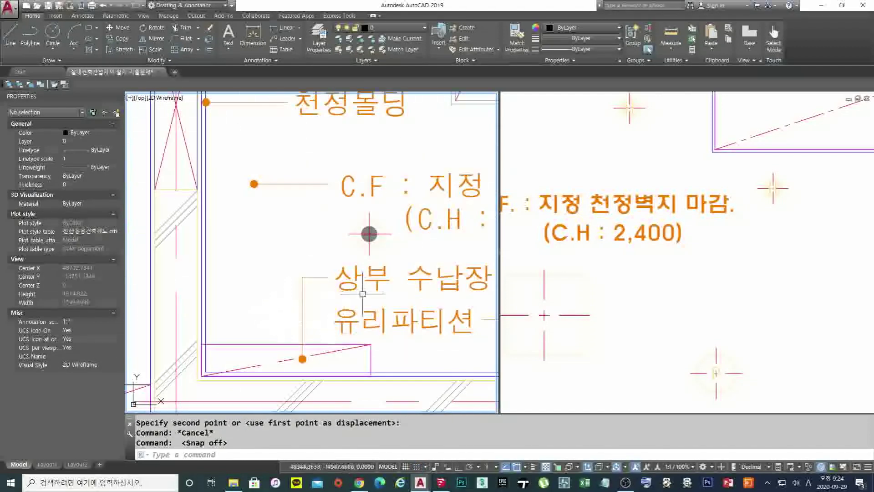
- Try to place the bathroom's 상부 수납장 label inside the narrow upper cabinet outline
middle_click_drag(363, 293, 376, 238)
type("m")
left_click(378, 224)
key("Return")
left_click(422, 217)
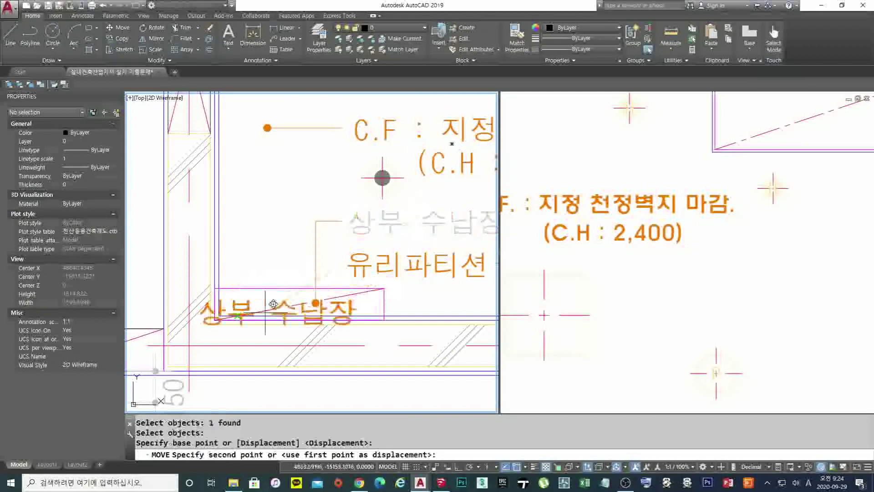
left_click(292, 297)
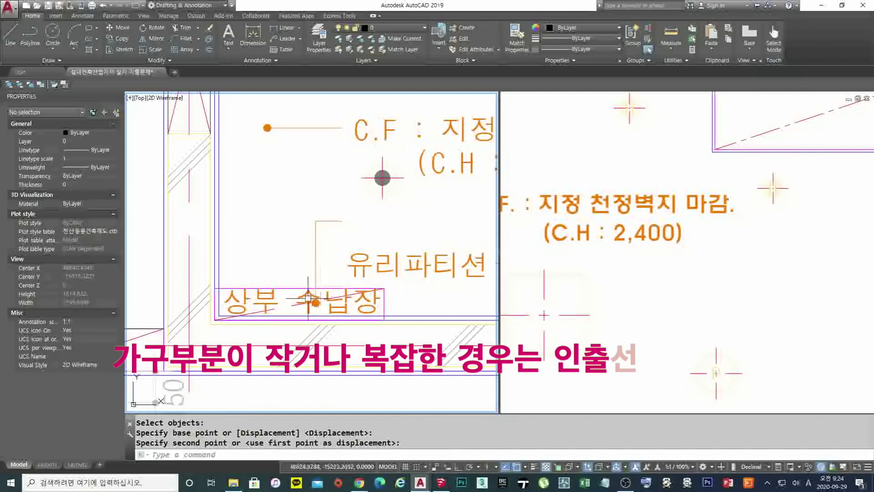
- Cancel the pending selection and undo the move of the bathroom's 상부 수납장 label
key("ctrl+x")
key("ctrl+z")
key("ctrl+z")
key("ctrl+z")
key("alt")
key("Escape")
key("Escape")
key("Escape")
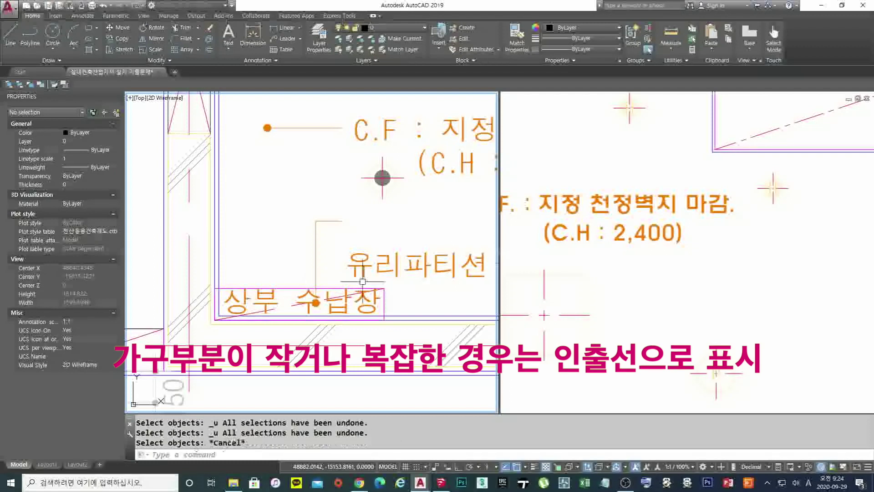
key("ctrl+z")
key("ctrl+z")
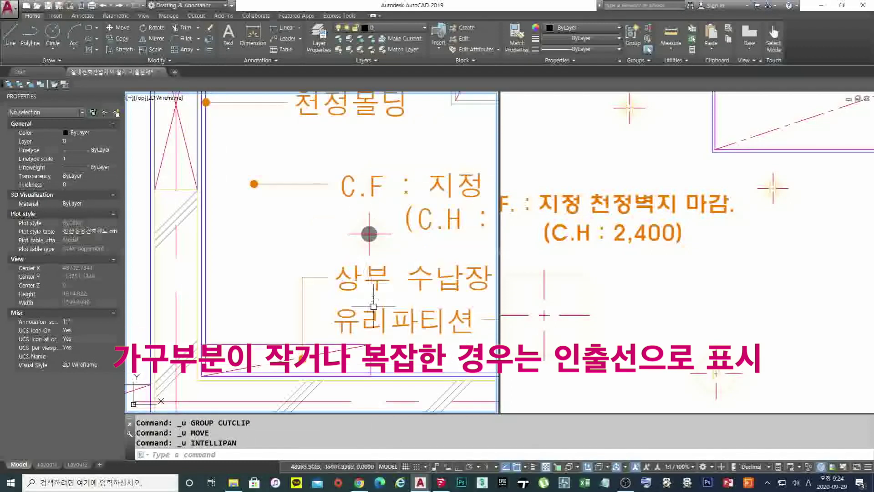
- Move the bathroom's 상부 수납장 label together with its leader toward the left wall, keeping the dot on the cabinet
middle_click_drag(376, 295, 291, 276)
middle_click_drag(240, 251, 348, 262)
type("m")
key("space")
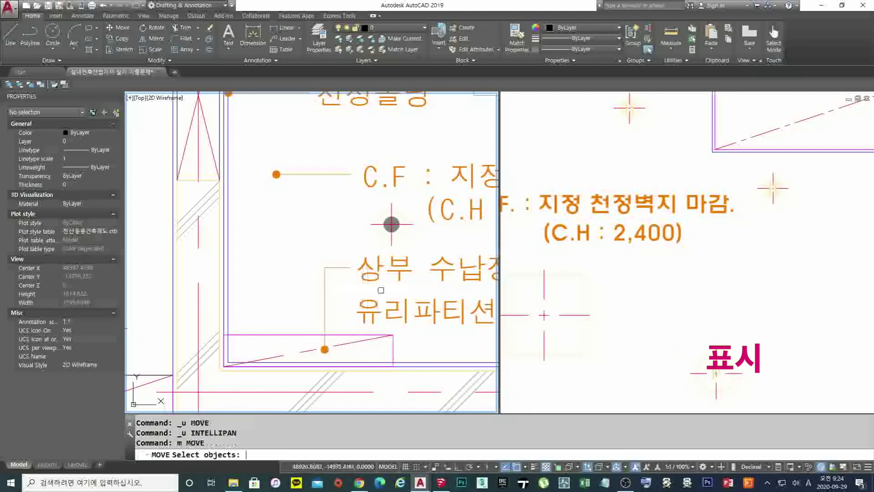
left_click(380, 289)
left_click(339, 261)
key("space")
left_click(339, 249)
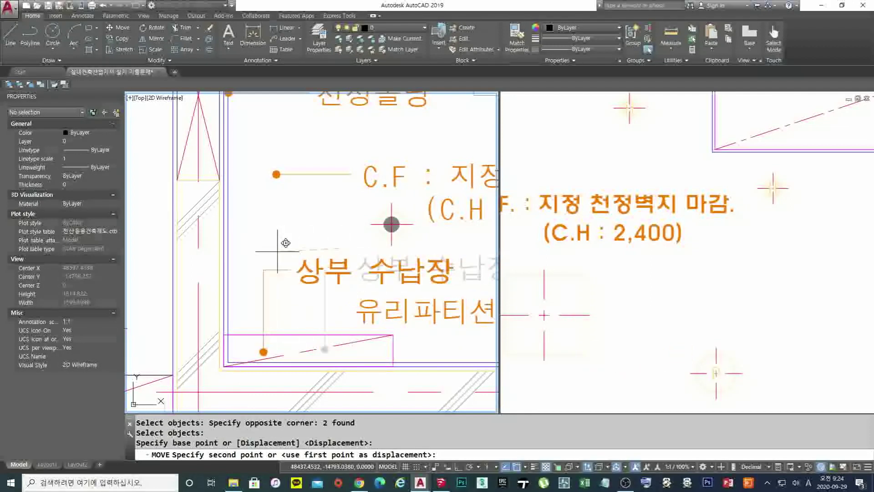
key("Escape")
- Check the bathroom's 상부 수납장 and 유리파티션 labels for overlapping text
scroll(346, 255, "down", 3)
scroll(370, 259, "up", 2)
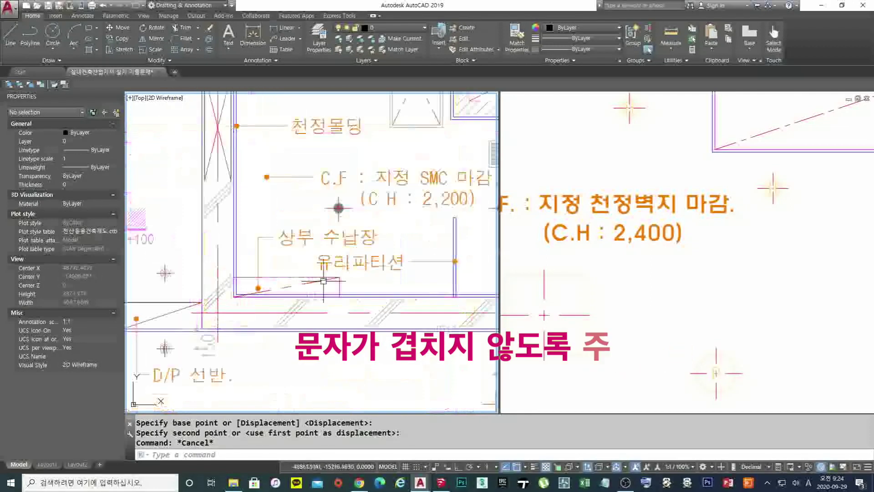
scroll(370, 260, "down", 2)
scroll(370, 259, "up", 2)
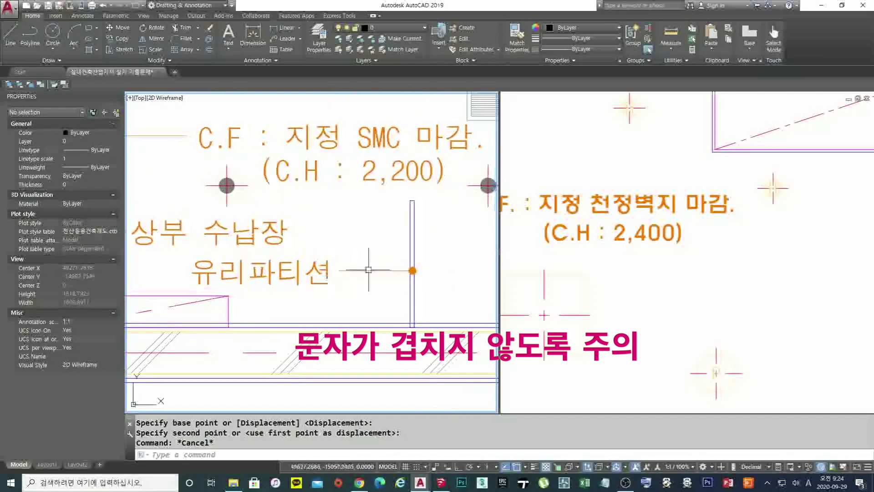
scroll(387, 266, "down", 3)
middle_click_drag(387, 266, 412, 284)
- Move the HOOD 설치 label onto the crossed hood outline in the kitchen
scroll(336, 297, "down", 2)
scroll(391, 256, "up", 4)
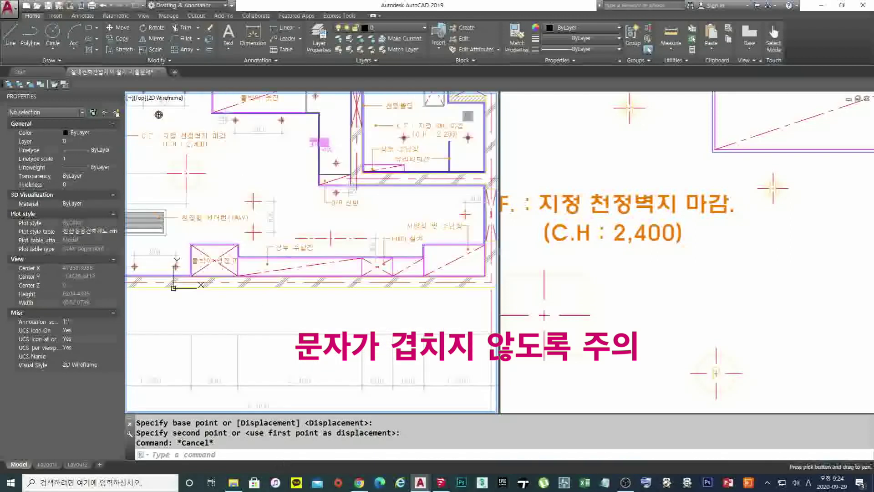
scroll(418, 244, "up", 2)
middle_click_drag(418, 245, 382, 246)
type("m")
key("space")
left_click(429, 238)
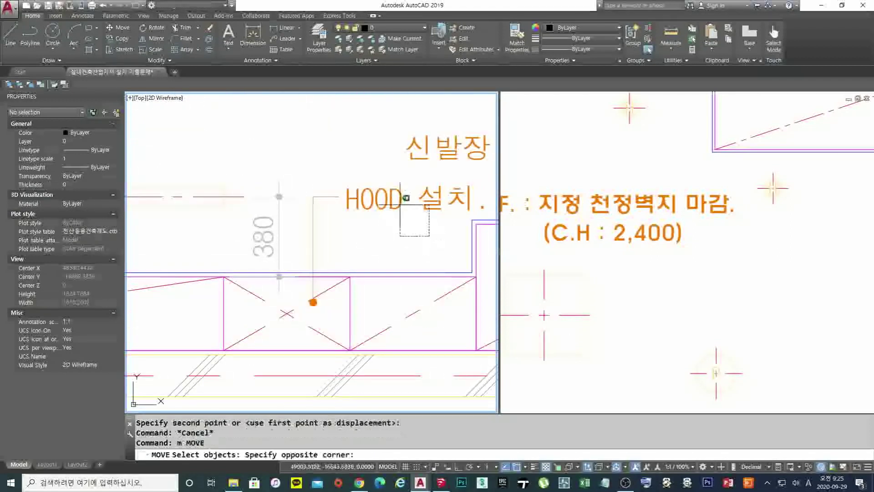
left_click(402, 199)
key("space")
left_click(421, 200)
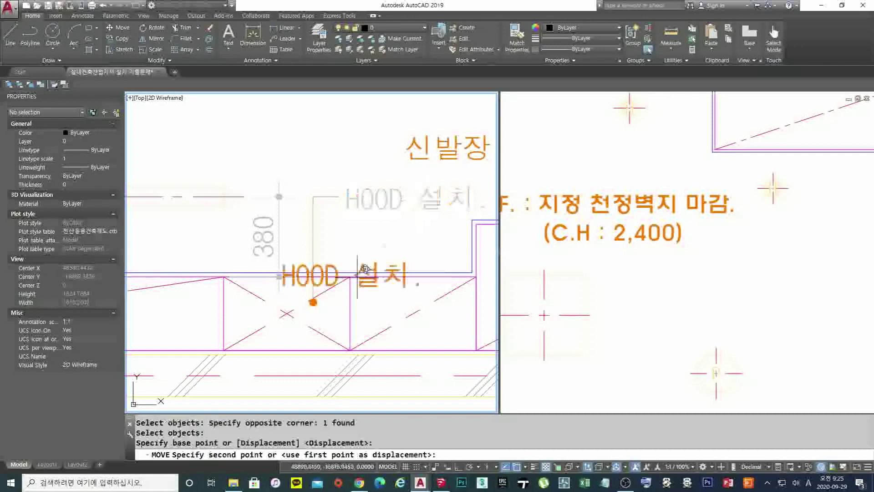
left_click(310, 304)
- Move the kitchen's 상부 수납장 label inside the long upper cabinet outline
scroll(361, 244, "down", 6)
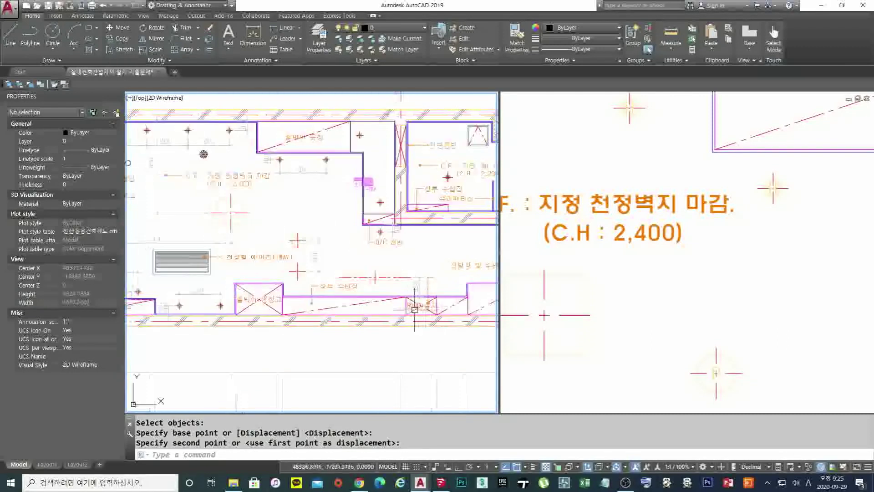
scroll(317, 295, "up", 5)
type("m")
key("space")
left_click(346, 271)
left_click(274, 241)
key("space")
left_click(289, 256)
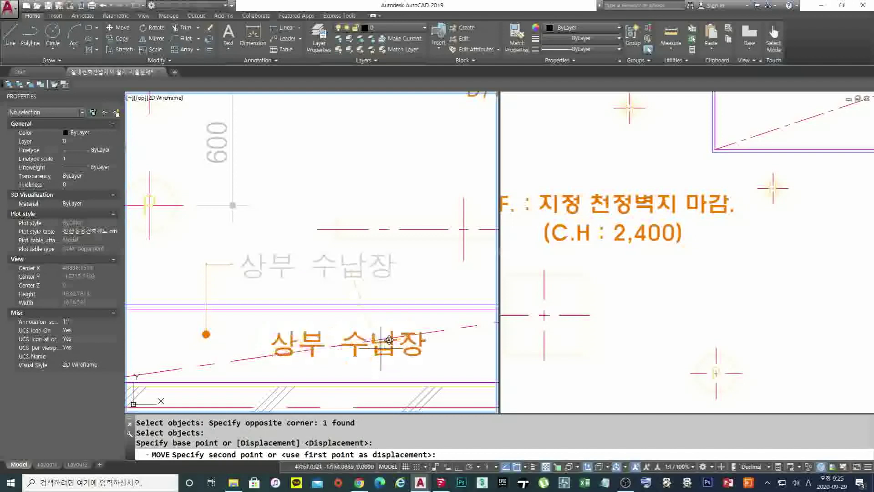
left_click(378, 344)
- Erase the leftover leader of the kitchen's 상부 수납장 label
scroll(349, 333, "down", 3)
scroll(291, 312, "up", 3)
type("e")
left_click(339, 328)
left_click(312, 309)
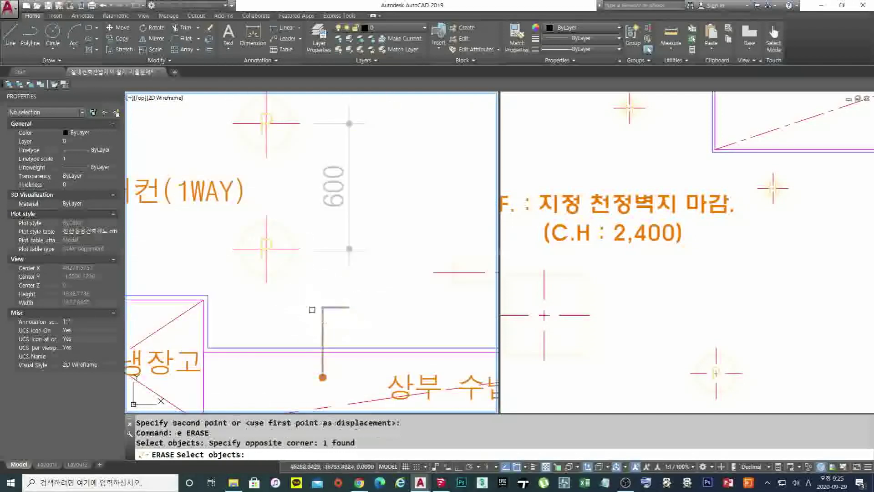
key("space")
- Move the 신발장 및 수납장 label inside the shoe cabinet outline by the entrance
scroll(314, 289, "down", 6)
scroll(396, 285, "up", 5)
type("m")
key("space")
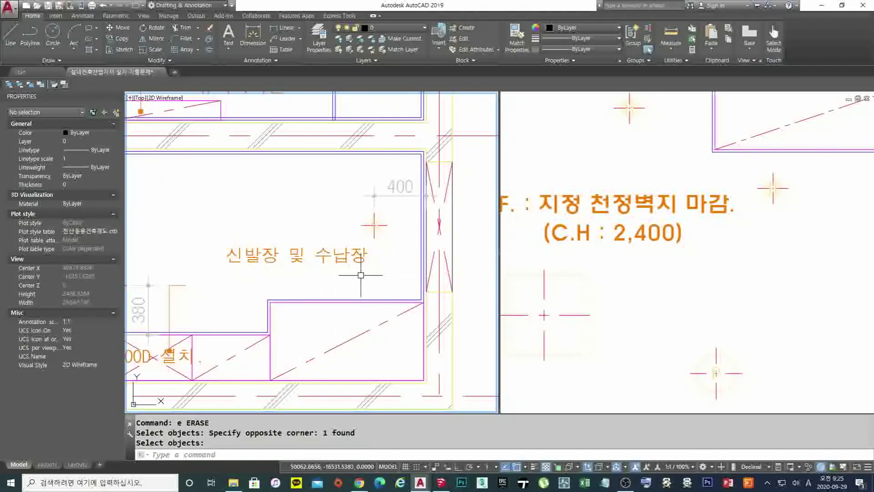
left_click(361, 272)
left_click(289, 230)
key("space")
left_click(311, 246)
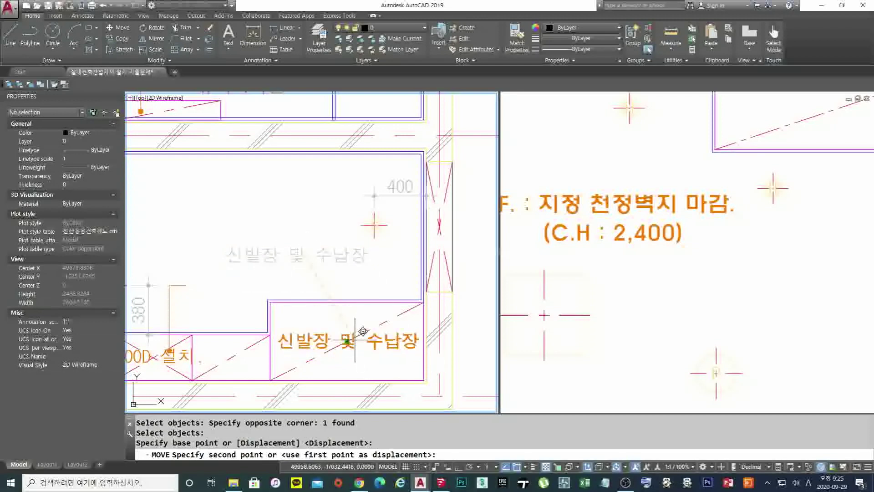
key("Escape")
- Adjust the position of the 신발장 및 수납장 label to centre it within the shoe cabinet outline
type("m")
key("space")
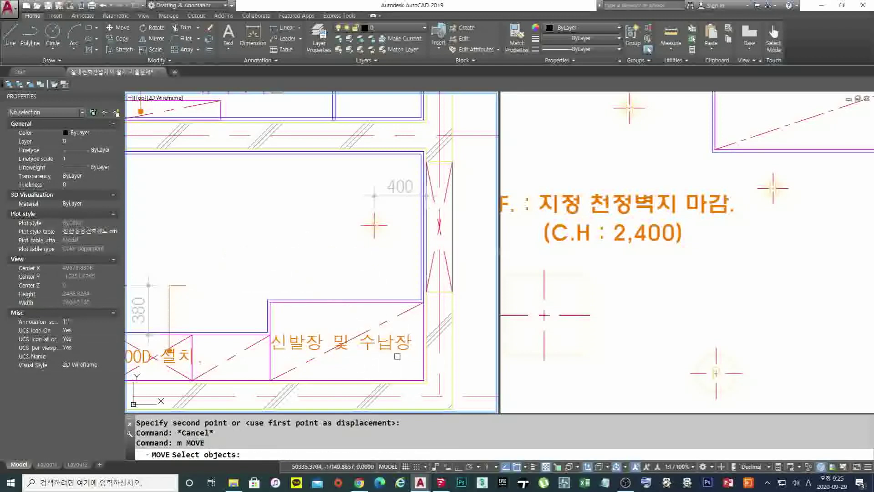
left_click(389, 353)
left_click(319, 335)
key("space")
left_click(385, 357)
key("Escape")
scroll(312, 253, "down", 10)
scroll(367, 316, "up", 2)
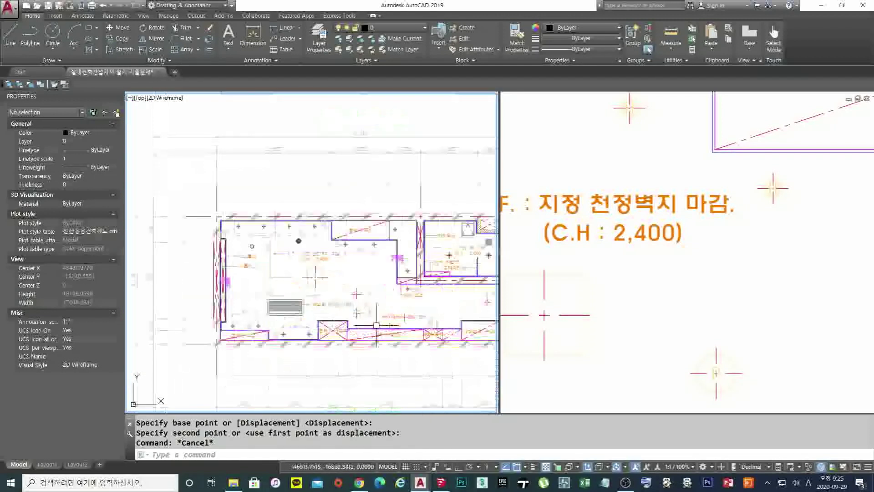
scroll(370, 335, "up", 1)
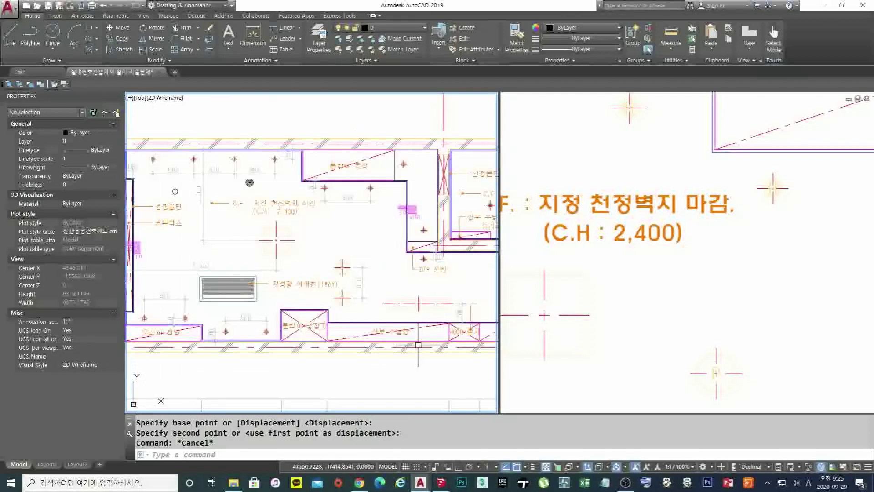
scroll(387, 321, "up", 1)
scroll(336, 303, "up", 1)
scroll(346, 296, "up", 1)
type("e")
key("space")
left_click(348, 293)
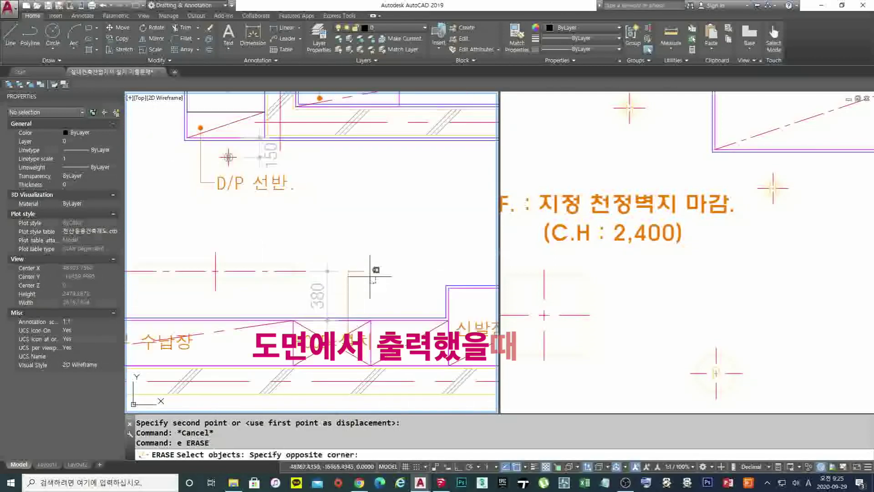
left_click(339, 337)
key("Escape")
key("Escape")
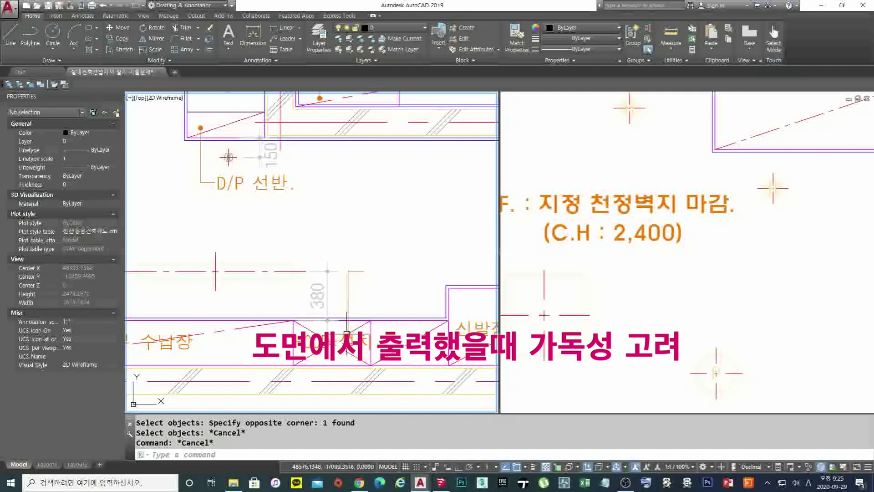
- Erase the leftover leader above the HOOD 설치 label
type("e")
key("space")
left_click(361, 261)
left_click(349, 309)
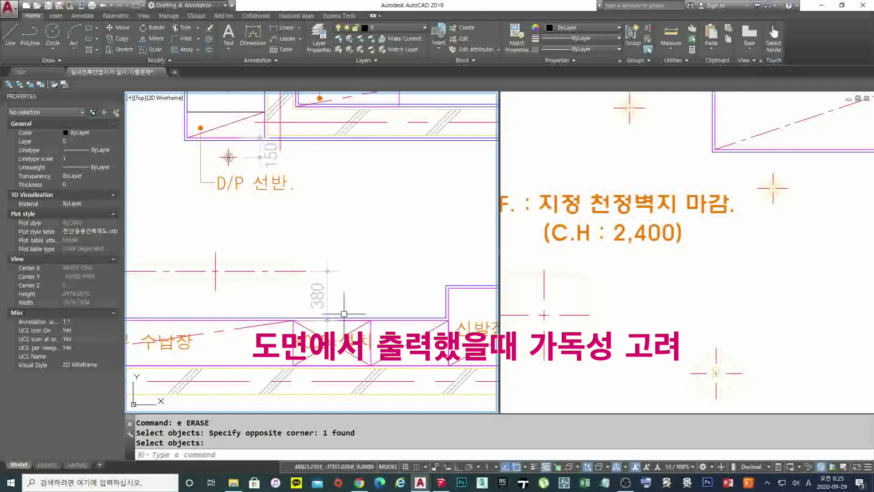
scroll(350, 254, "down", 1)
scroll(285, 212, "up", 1)
middle_click_drag(285, 212, 362, 299)
type("m")
key("space")
left_click(384, 311)
left_click(360, 319)
key("Escape")
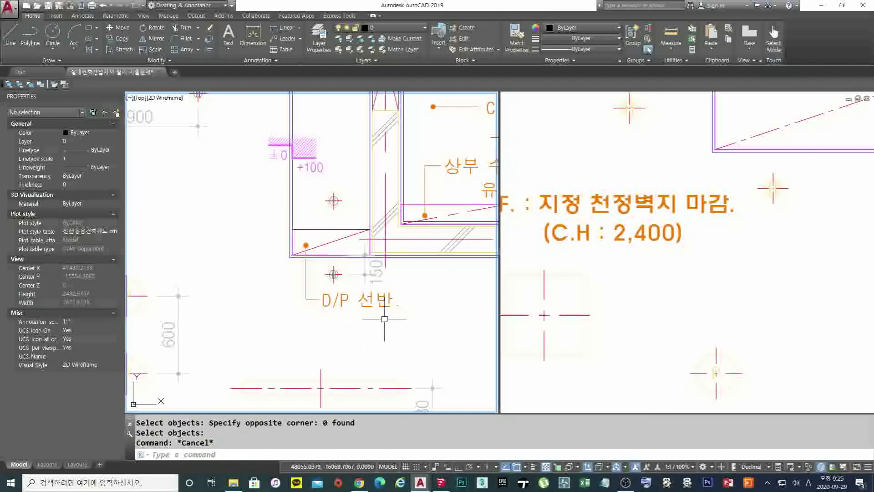
- Move the D/P 선반 label inside the display shelf outline beside the bathroom wall
key("space")
left_click(387, 291)
left_click(350, 332)
key("space")
left_click(305, 334)
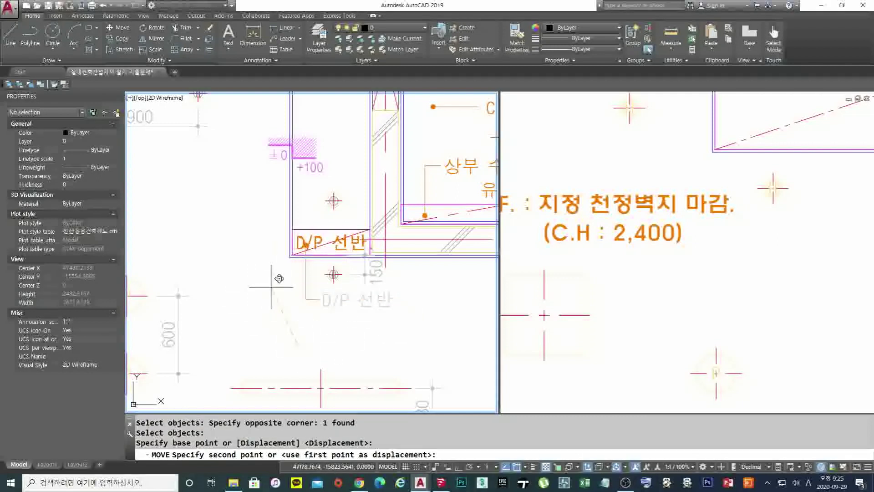
left_click(272, 287)
- Erase the leftover leader of the D/P 선반 label below the shelf
type("e")
key("space")
left_click(323, 314)
left_click(299, 288)
key("space")
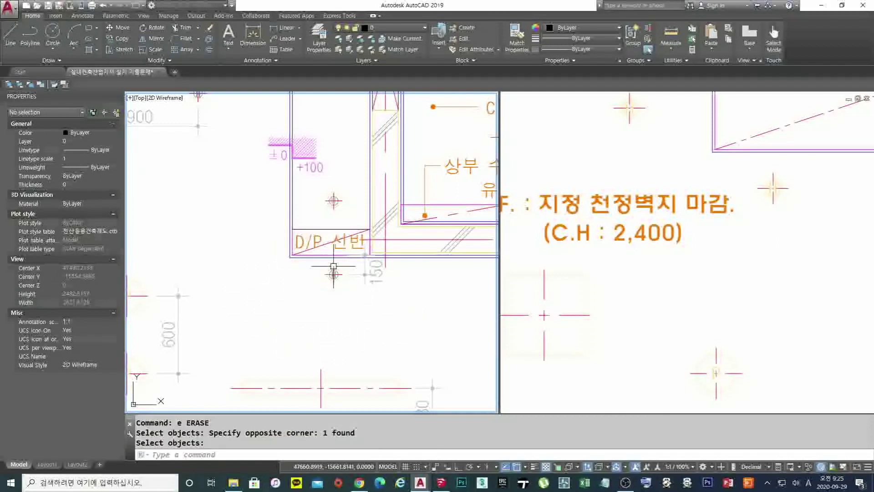
scroll(380, 330, "down", 4)
middle_click_drag(403, 296, 296, 296)
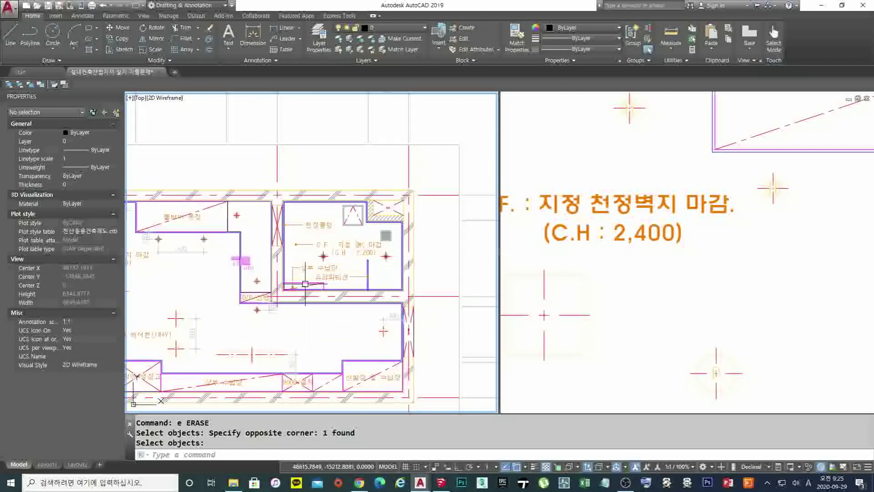
- Move the 천정형 에어컨(1WAY) label onto the ceiling air conditioner symbol
middle_click_drag(261, 268, 371, 206)
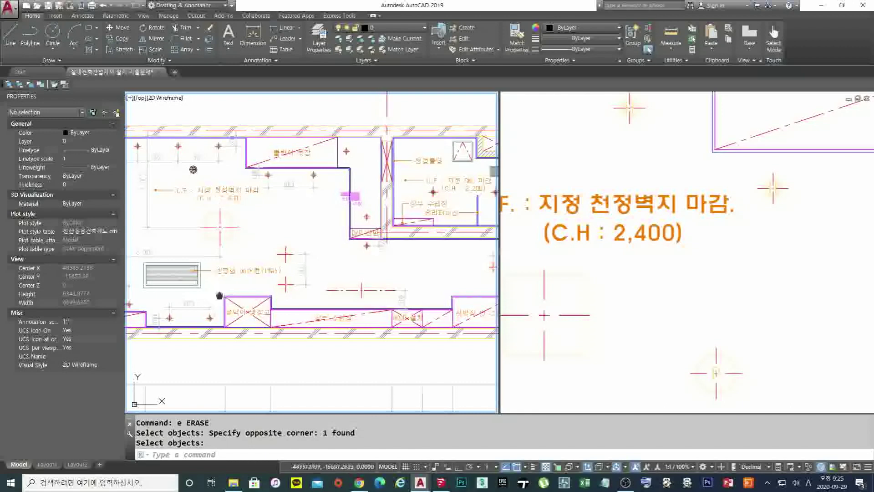
middle_click_drag(219, 294, 352, 309)
scroll(254, 191, "down", 10)
middle_click(237, 280)
middle_click(237, 281)
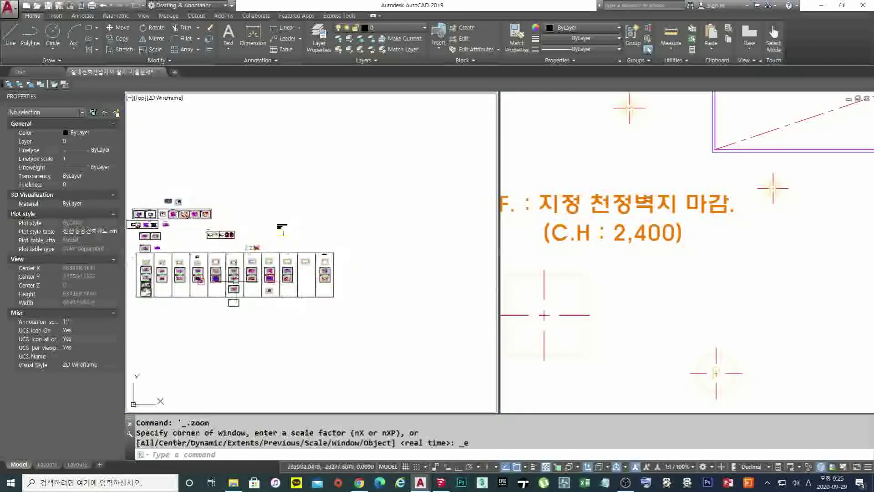
scroll(236, 280, "up", 15)
middle_click_drag(361, 279, 237, 269)
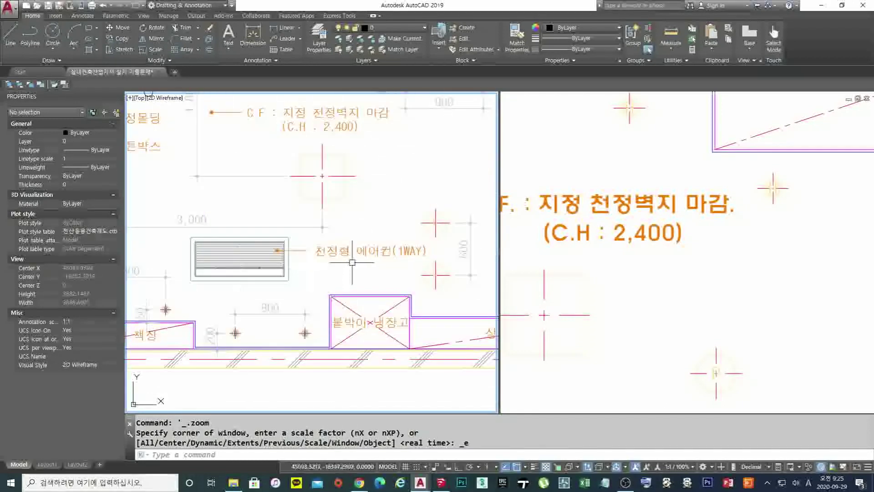
type("m")
key("Return")
left_click(310, 239)
left_click(432, 261)
key("Return")
left_click(399, 267)
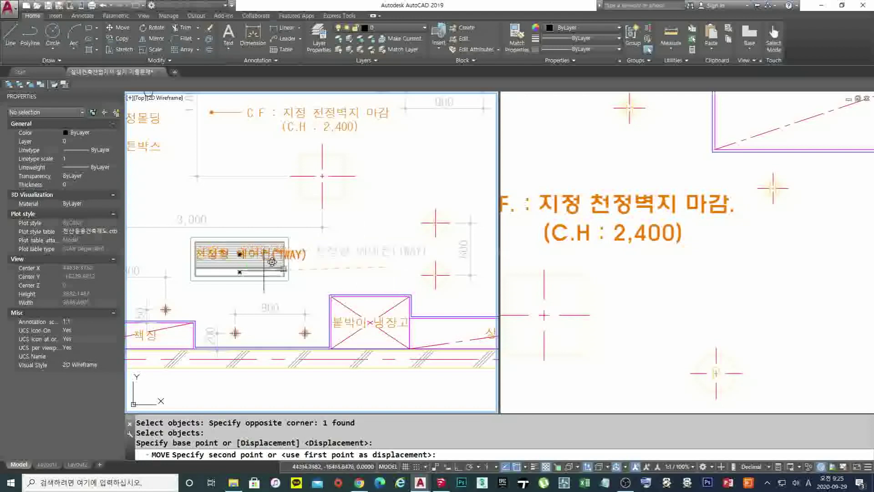
middle_click_drag(225, 254, 283, 253)
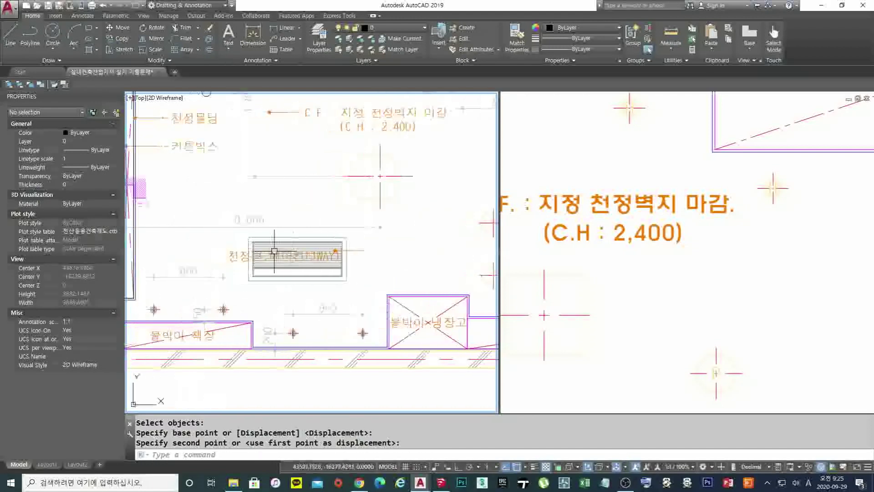
- Try erasing the moved 천정형 에어컨(1WAY) label, and undo both the erasure and the move
left_click(296, 260)
type("e")
key("Return")
left_click(297, 257)
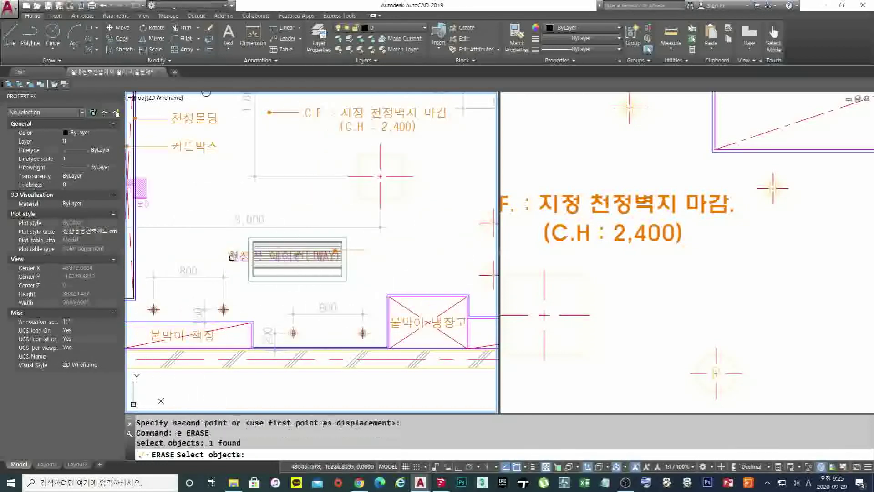
key("ctrl+z")
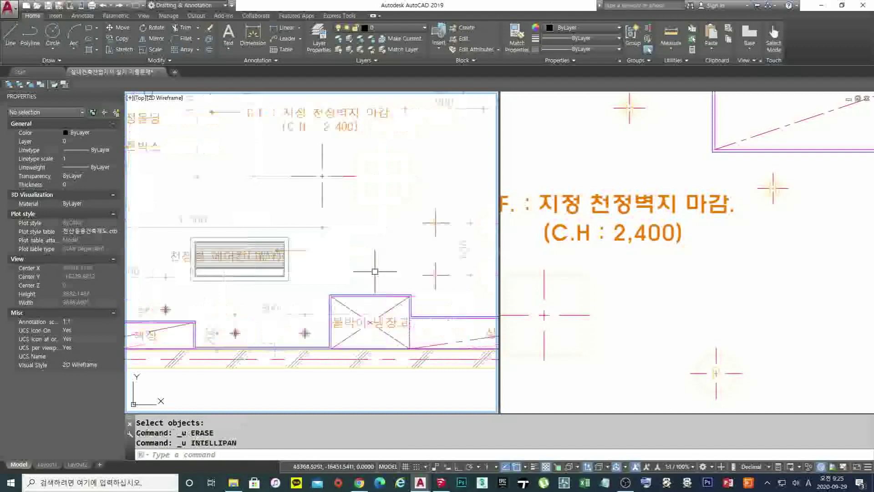
key("ctrl+z")
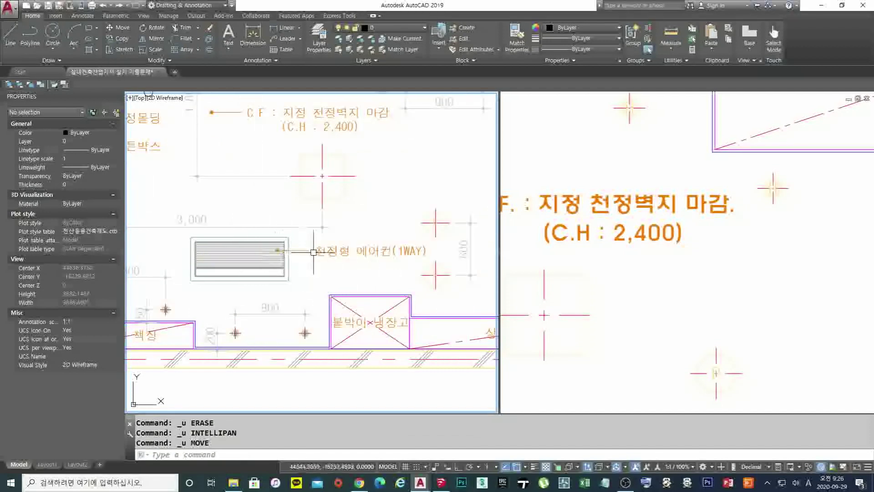
key("Escape")
- Erase the 천정형 에어컨(1WAY) label and its leader beside the ceiling air conditioner
scroll(311, 269, "up", 4)
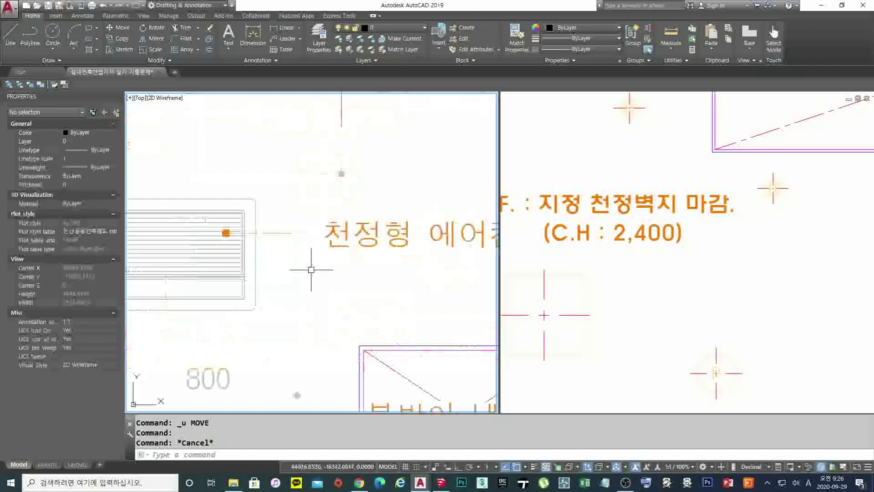
left_click(284, 200)
key("Escape")
scroll(371, 245, "down", 5)
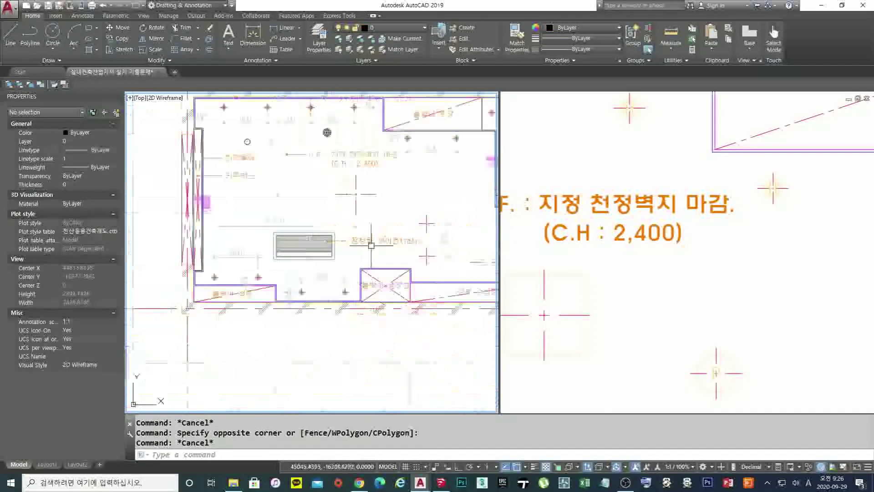
scroll(371, 245, "up", 5)
type("e")
key("Return")
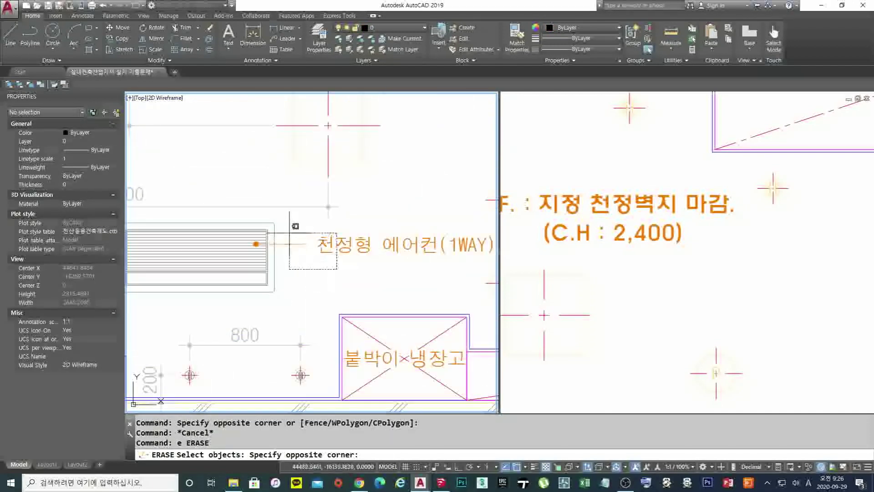
left_click(290, 233)
key("Return")
- Compare the air conditioner entry in the legend table with the air conditioner symbol on the ceiling plan
scroll(300, 255, "down", 8)
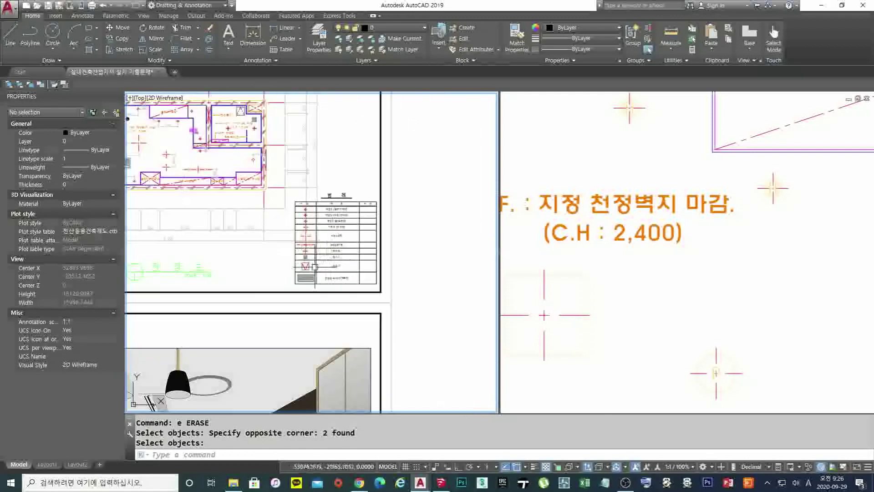
scroll(315, 267, "up", 8)
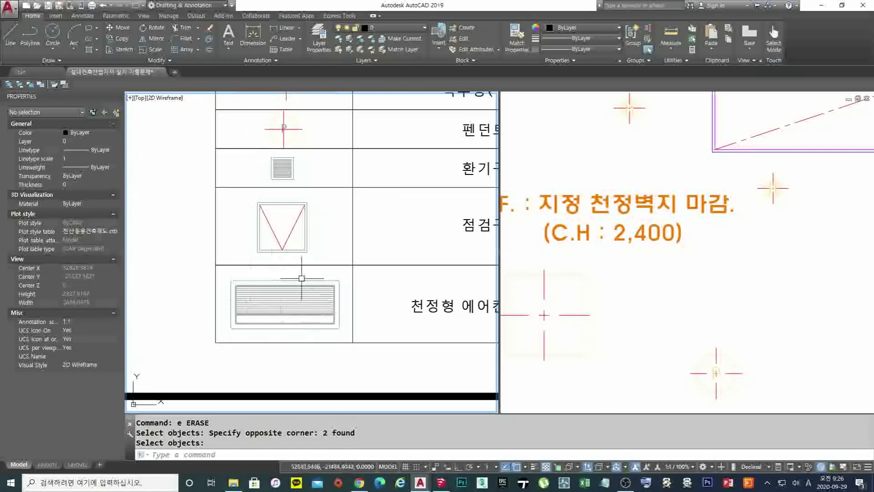
scroll(301, 304, "down", 5)
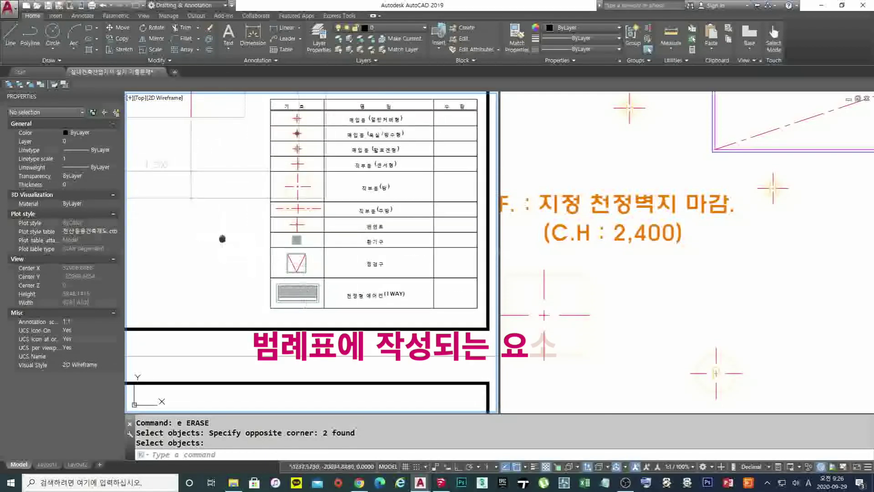
scroll(220, 240, "down", 4)
scroll(439, 332, "up", 6)
scroll(439, 331, "down", 3)
scroll(303, 263, "up", 3)
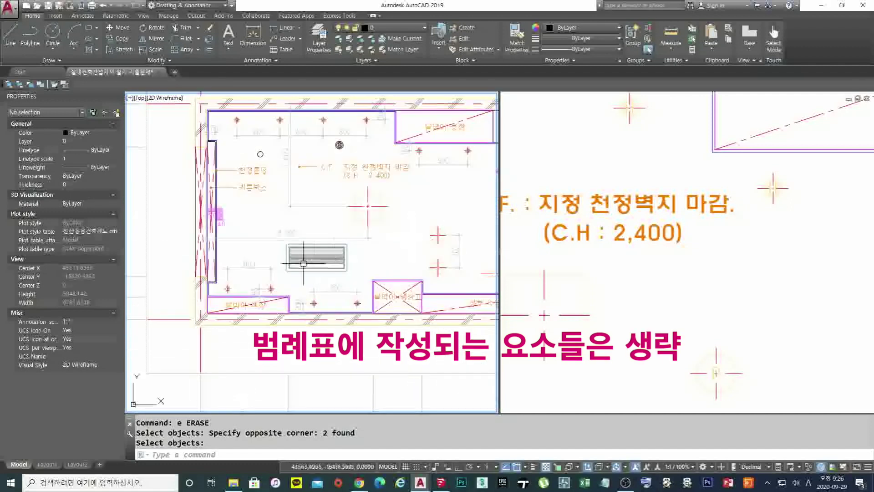
scroll(318, 254, "up", 3)
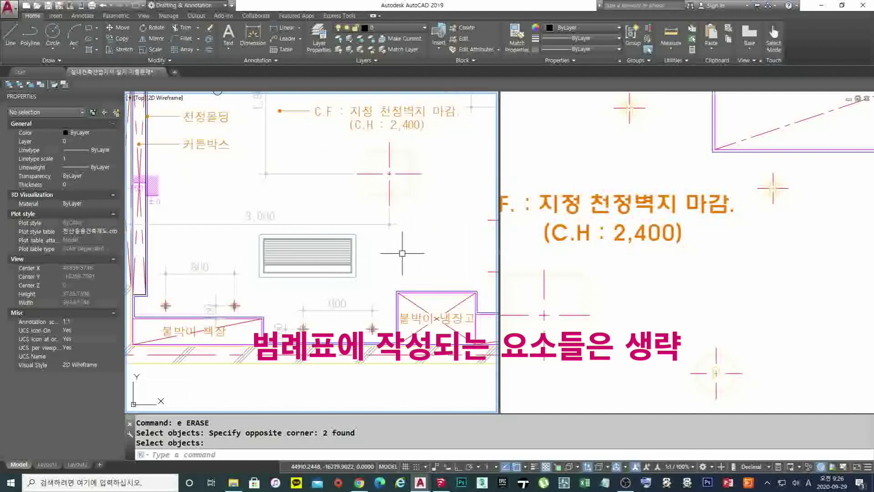
- Examine the 천정몰딩 and 커튼박스 leader notes beside the curtain box on the ceiling plan
scroll(335, 256, "down", 3)
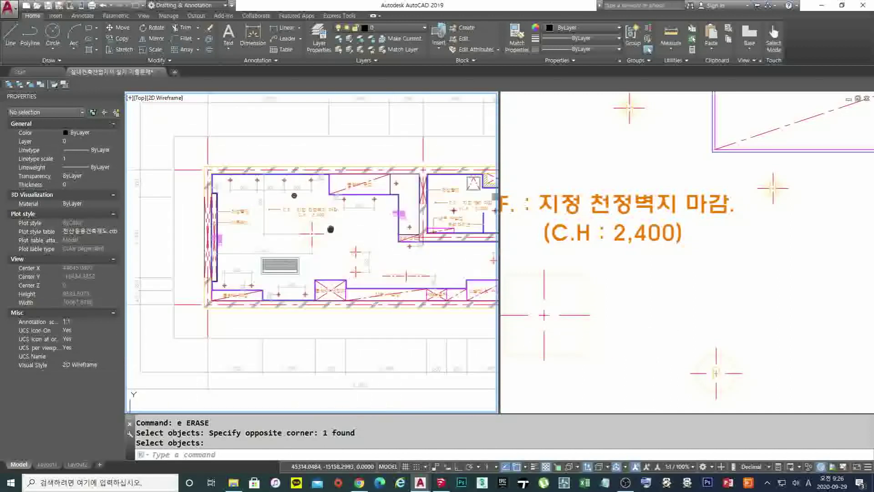
scroll(302, 238, "up", 2)
scroll(310, 238, "down", 2)
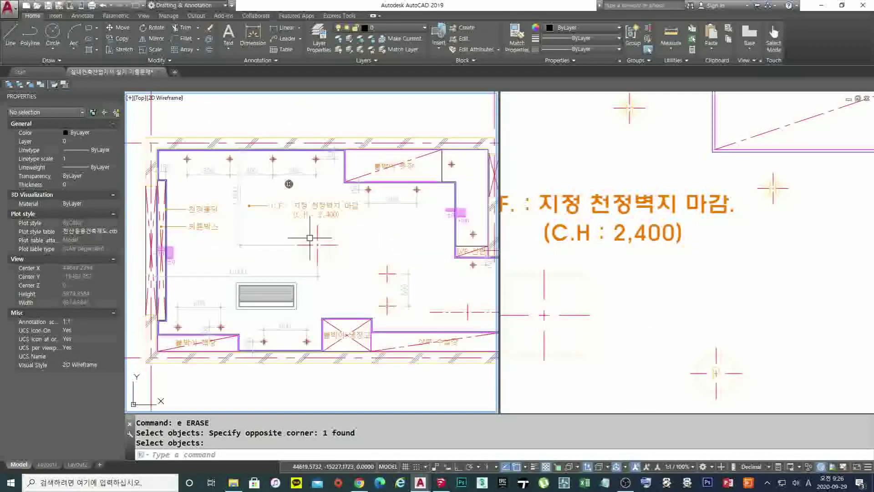
middle_click_drag(204, 273, 254, 272)
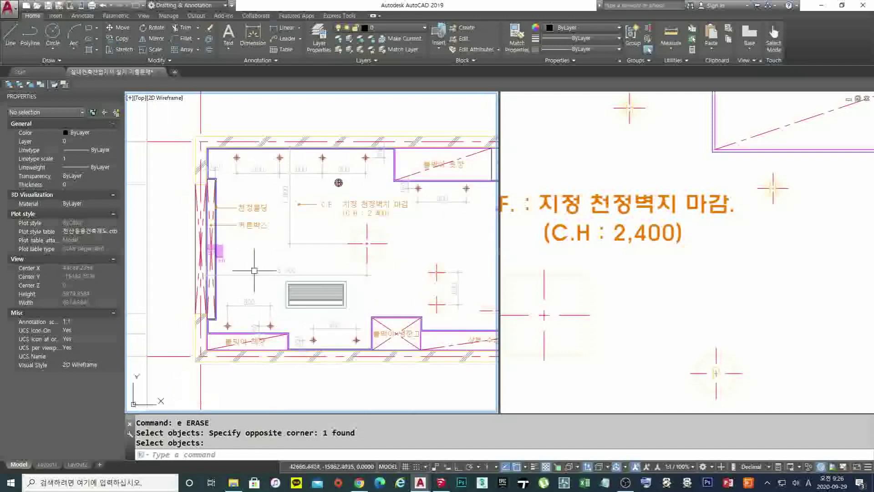
scroll(217, 207, "up", 2)
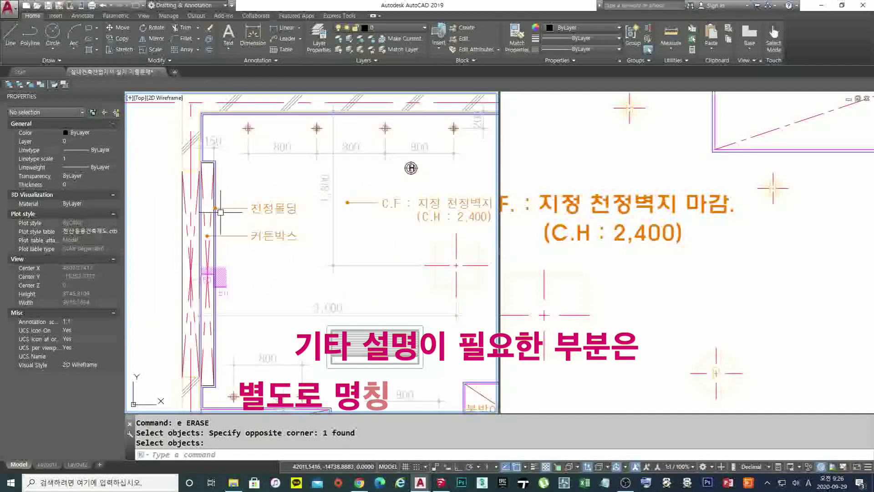
left_click(236, 231)
key("Escape")
left_click(266, 219)
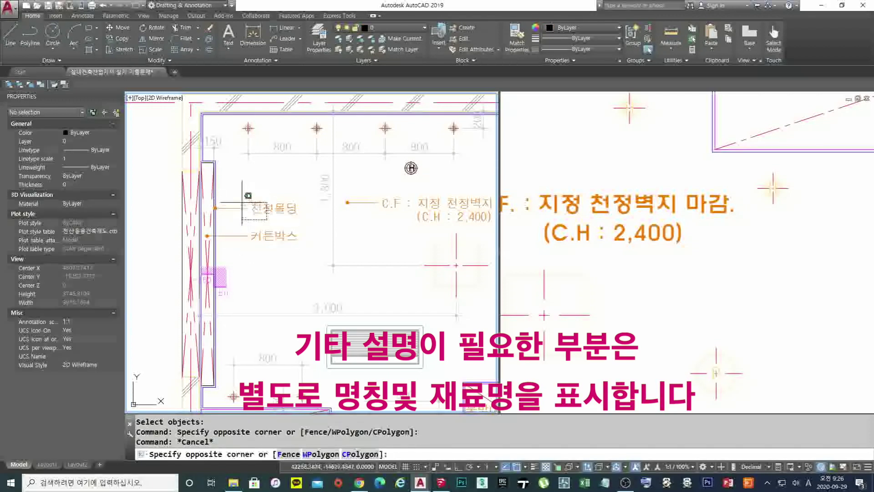
key("Escape")
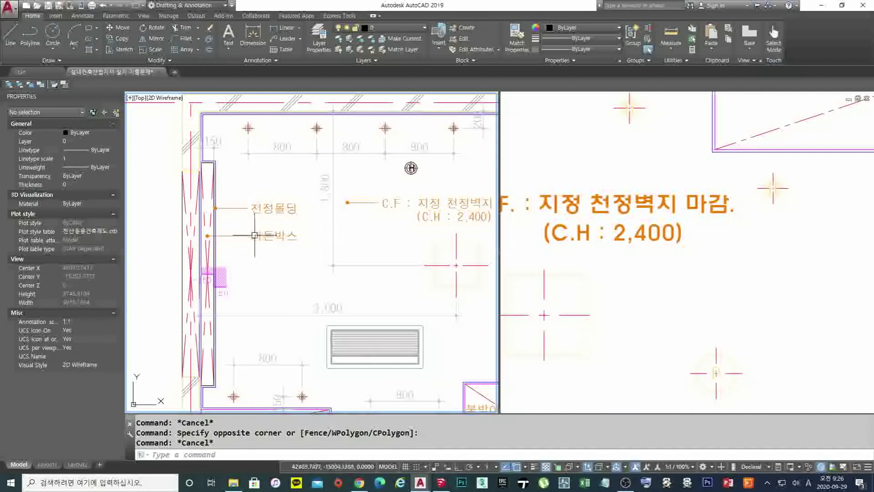
- Move the 커튼박스 label from the end of its leader onto the curtain box outline
type("m")
key("Return")
left_click(282, 247)
left_click(262, 232)
key("Return")
left_click(308, 272)
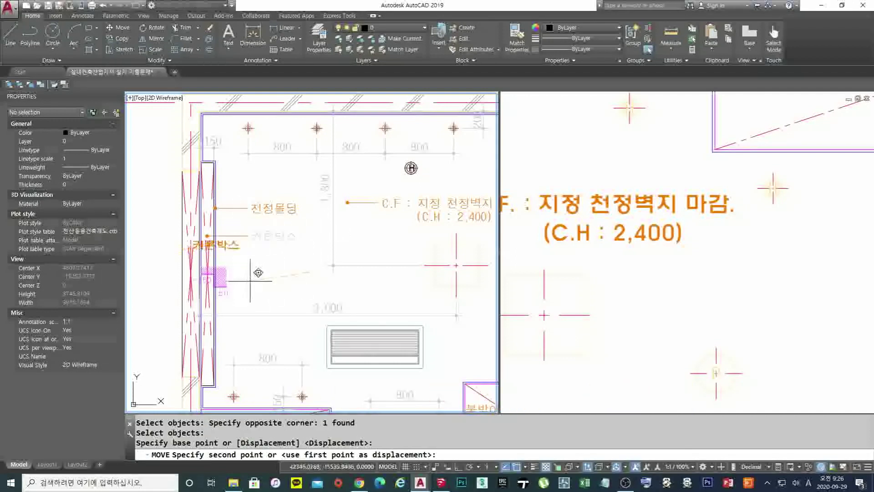
left_click(245, 281)
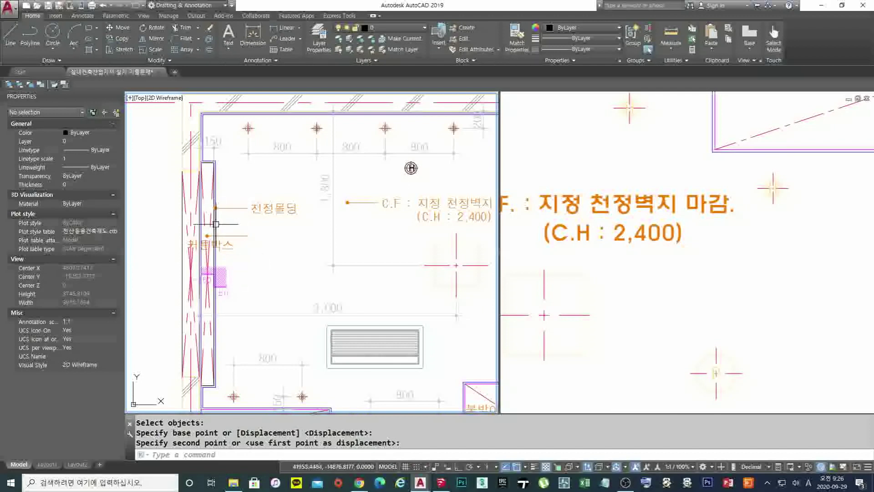
- Rotate the 커튼박스 label by 90 degrees to run along the narrow curtain box
middle_click_drag(216, 224, 240, 222)
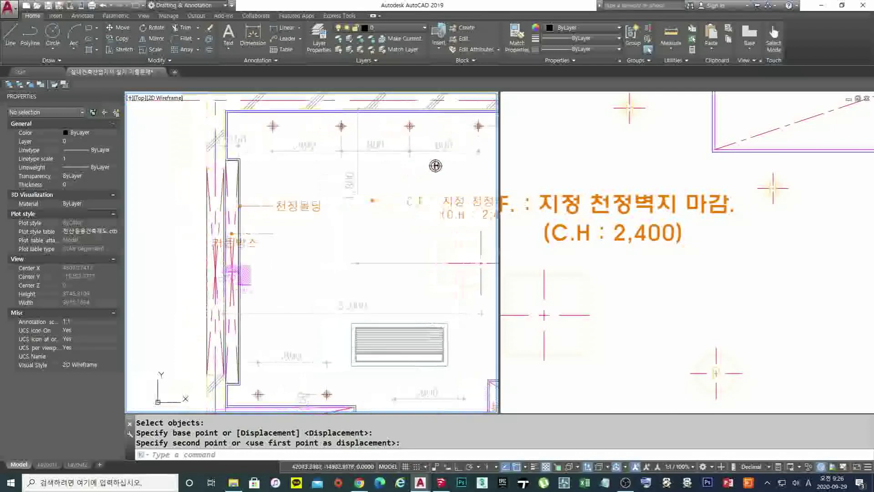
key("Return")
left_click(249, 246)
key("Return")
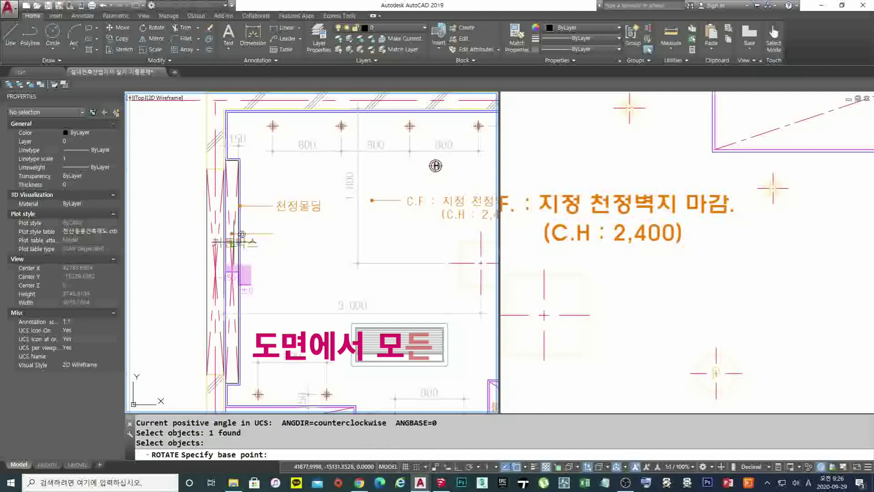
left_click(242, 236)
key("Return")
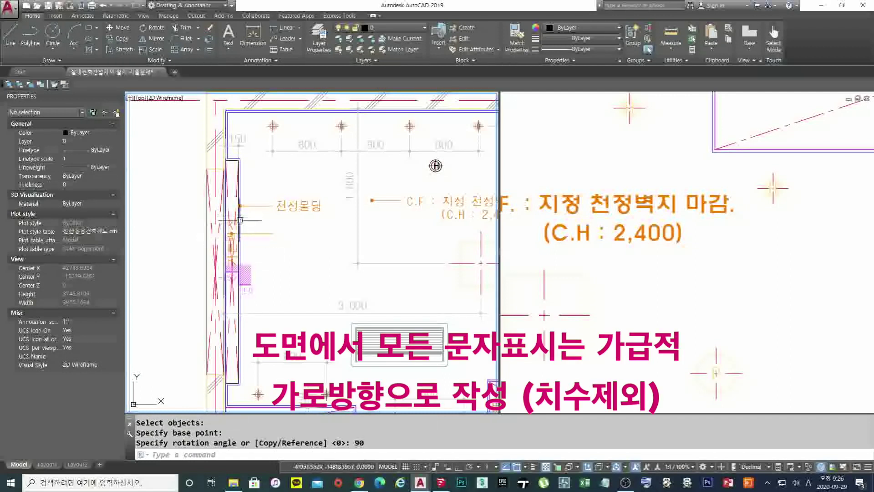
scroll(211, 255, "up", 4)
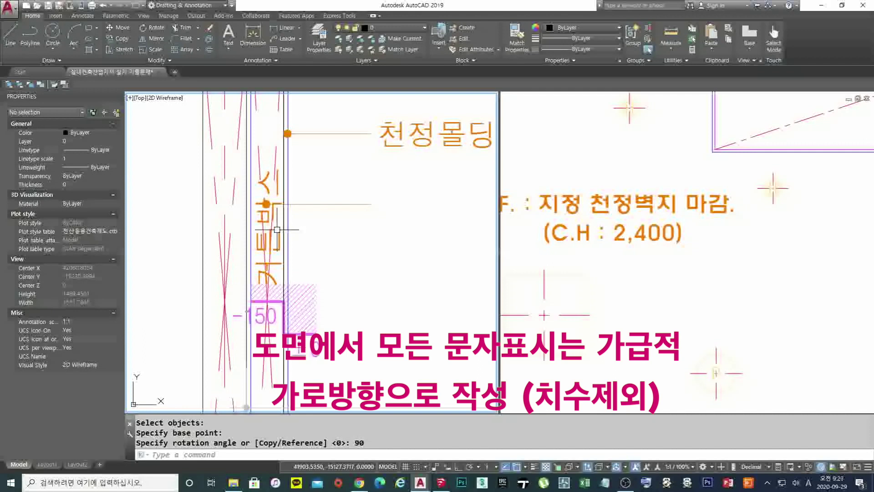
- Undo the rotation and the move of the 커튼박스 label
key("ctrl+z")
key("ctrl+z")
key("ctrl+z")
key("ctrl+z")
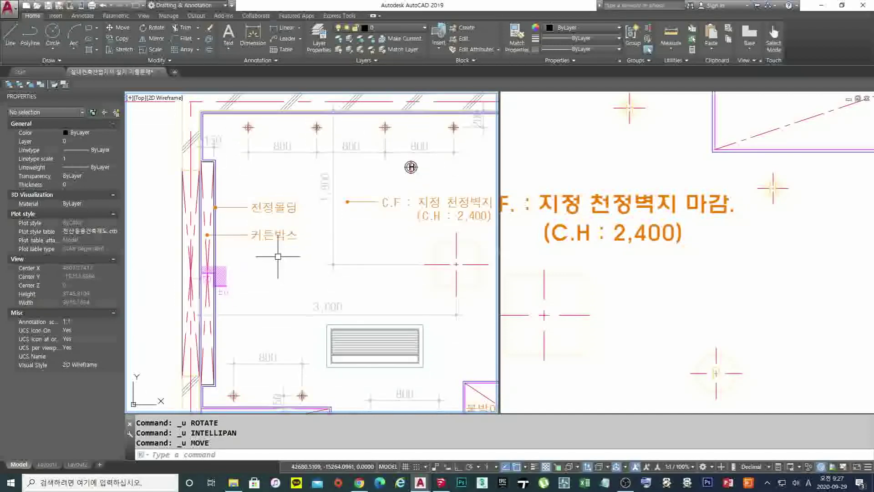
- Move the D/P 선반 label out of the display shelf outline to the open area below the downlight
middle_click_drag(283, 253, 201, 239)
scroll(301, 205, "up", 4)
key("m")
key("space")
left_click(300, 203)
key("space")
left_click(300, 204)
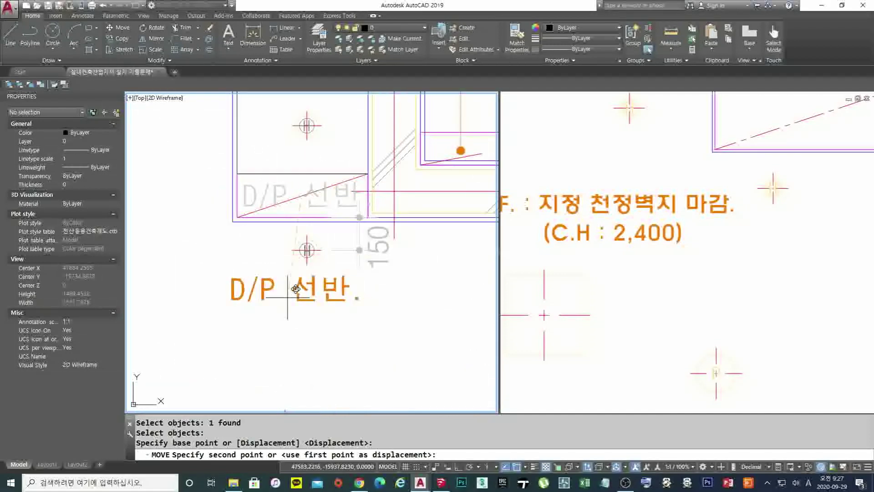
left_click(303, 303)
key("Escape")
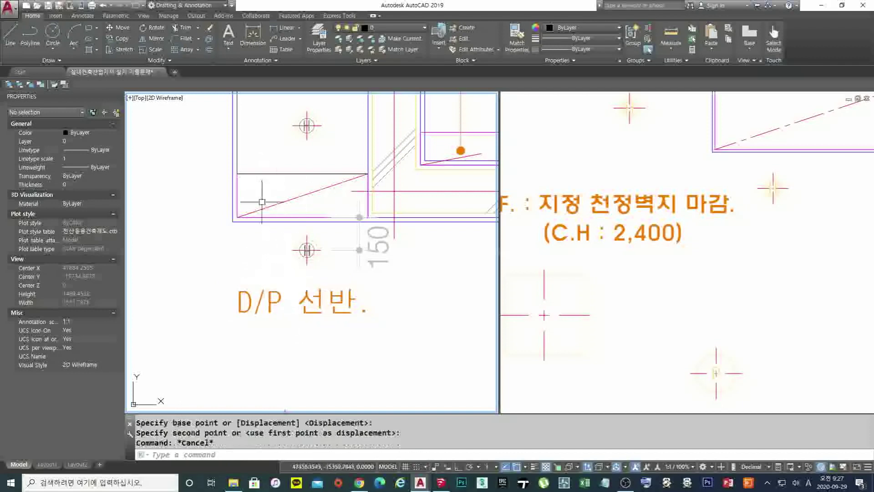
- Shift the D/P 선반 label further right to leave room for a leader beside it
middle_click_drag(284, 298, 275, 294)
key("m")
key("space")
left_click(340, 335)
left_click(308, 302)
key("space")
left_click(296, 340)
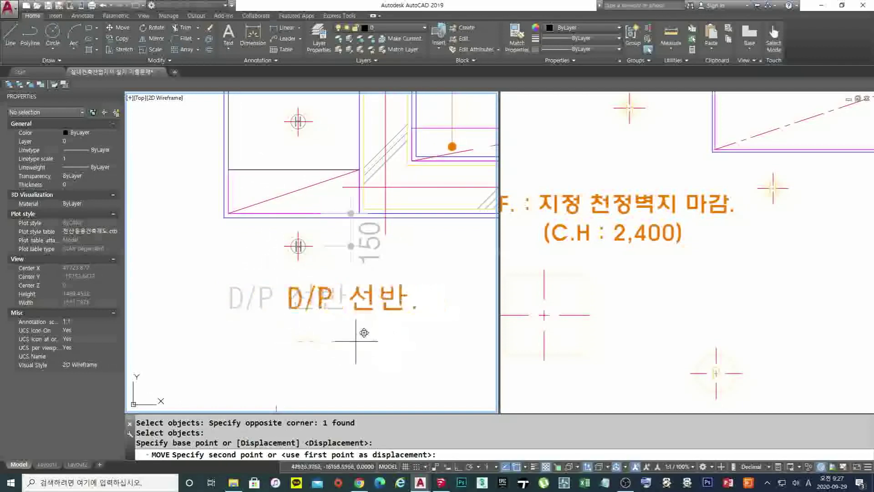
left_click(354, 340)
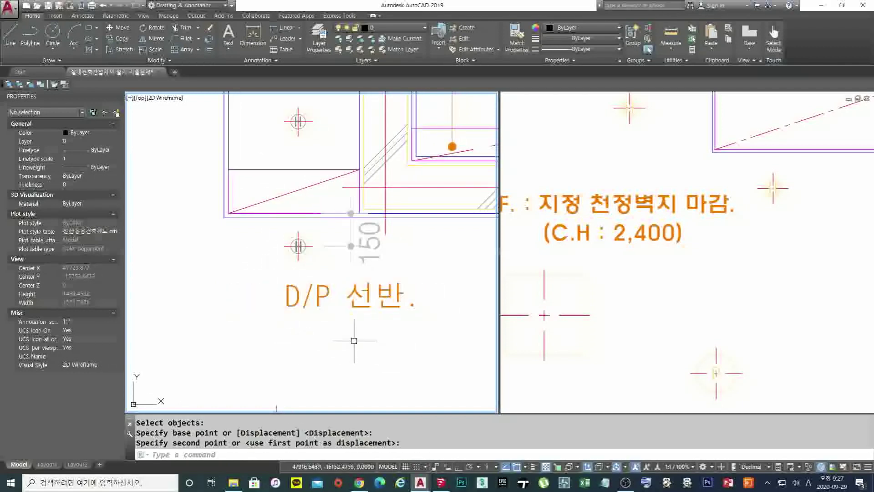
- Try a bent leader from inside the display shelf to the start of the D/P 선반 label, and undo it
left_click(252, 193)
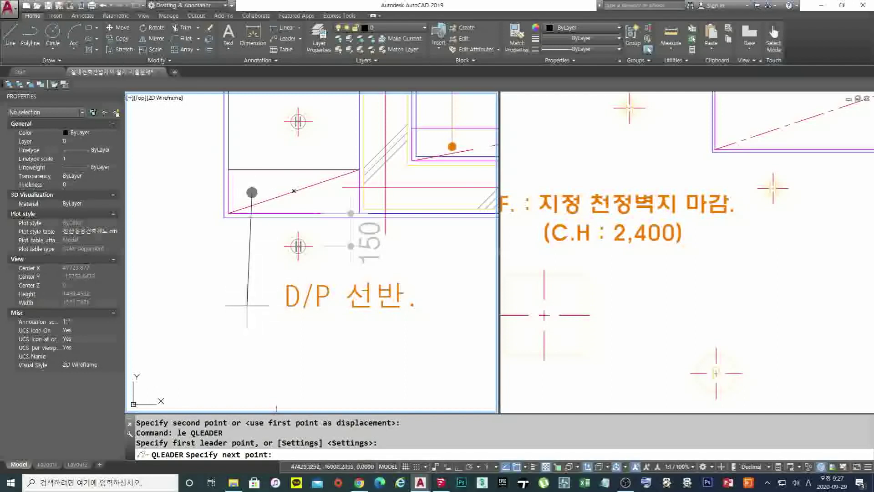
key("F8")
left_click(272, 300)
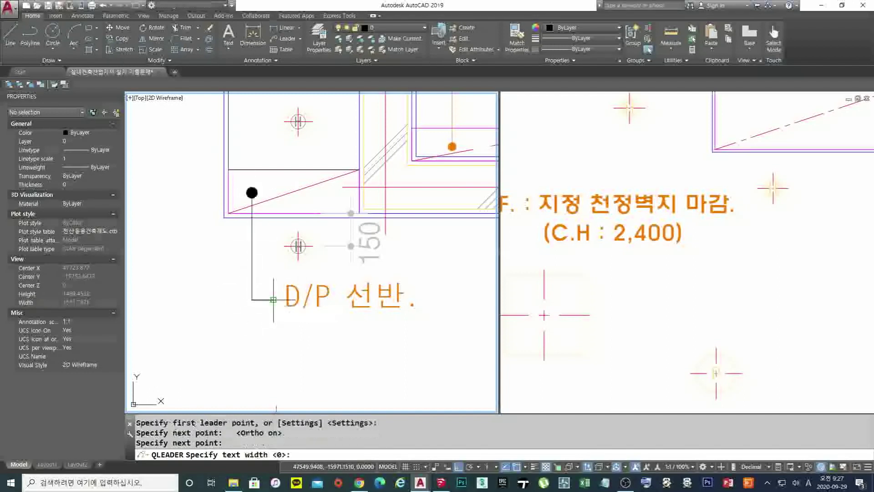
key("Return")
key("Escape")
key("Escape")
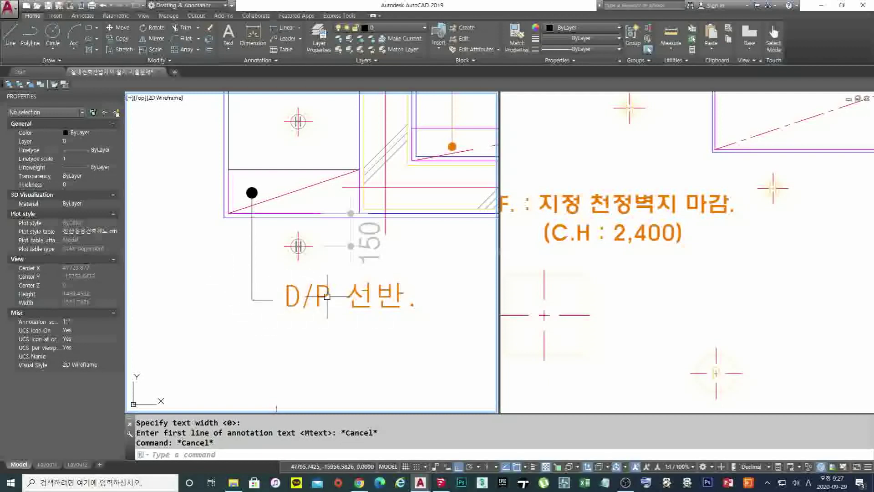
key("ctrl+z")
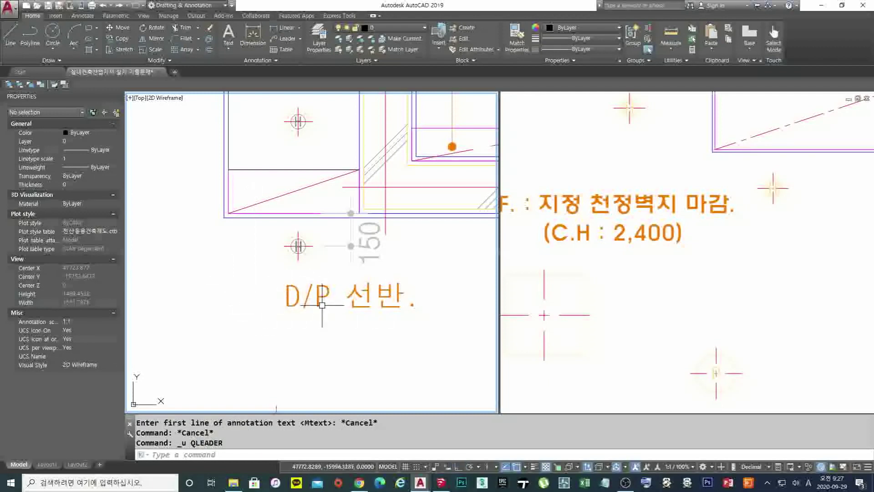
- Draw a straight vertical leader from inside the display shelf down to the level of the D/P 선반 label
type("le")
key("Return")
left_click(254, 185)
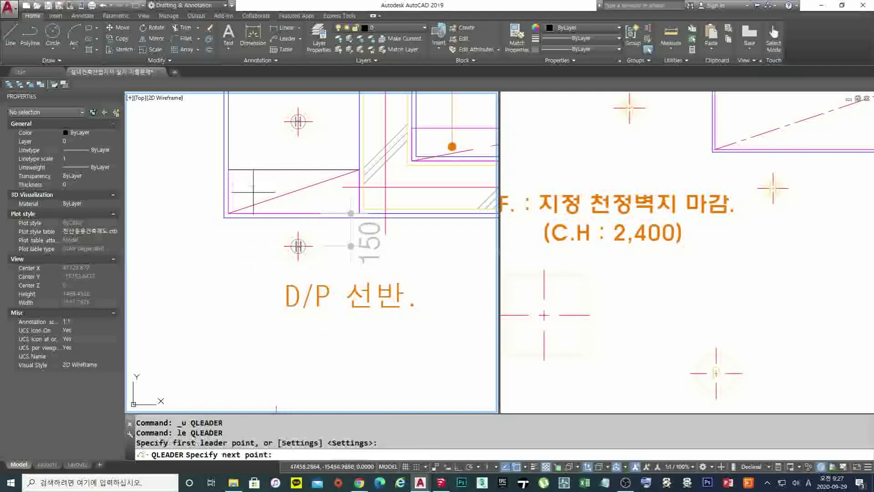
key("F8")
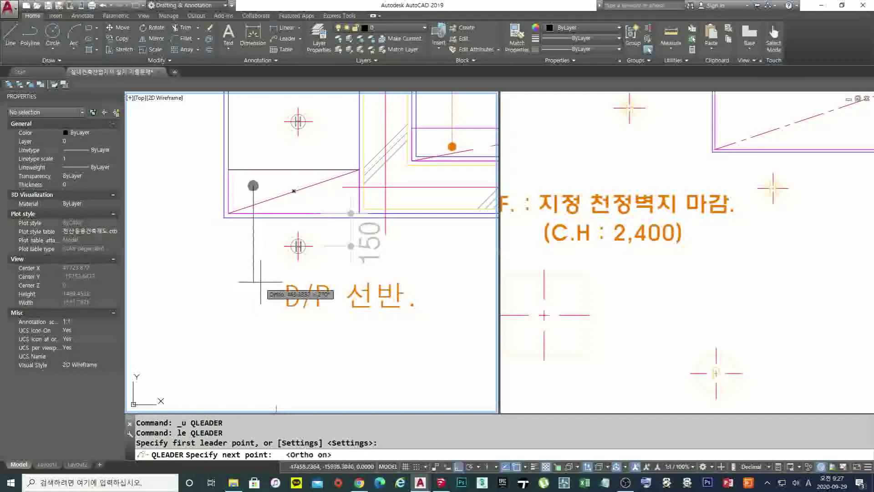
left_click(254, 285)
key("Escape")
key("Escape")
key("Escape")
- Move the D/P 선반 label directly below the lower end of the vertical leader
type("m")
key("space")
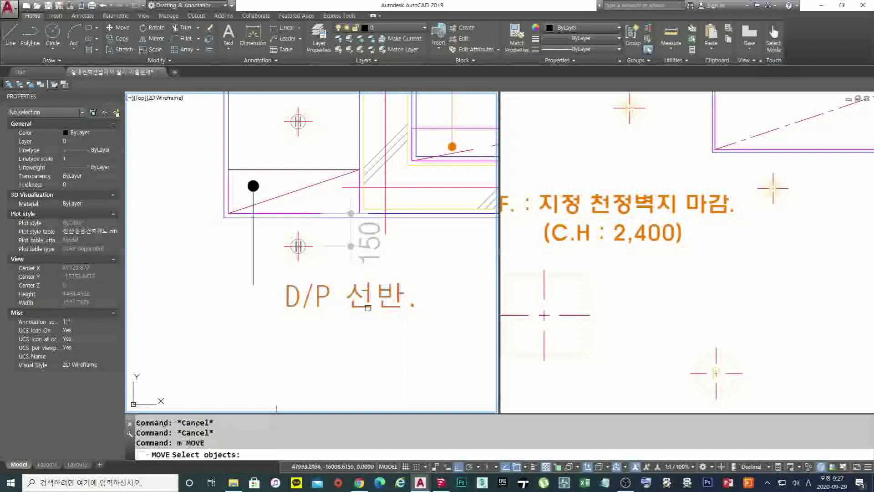
left_click(367, 307)
left_click(341, 287)
key("space")
left_click(379, 323)
key("space")
left_click(395, 327)
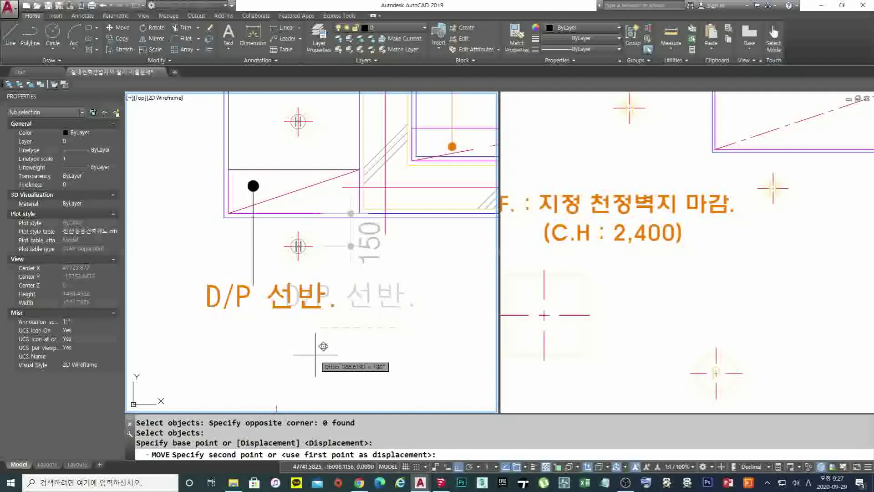
key("F8")
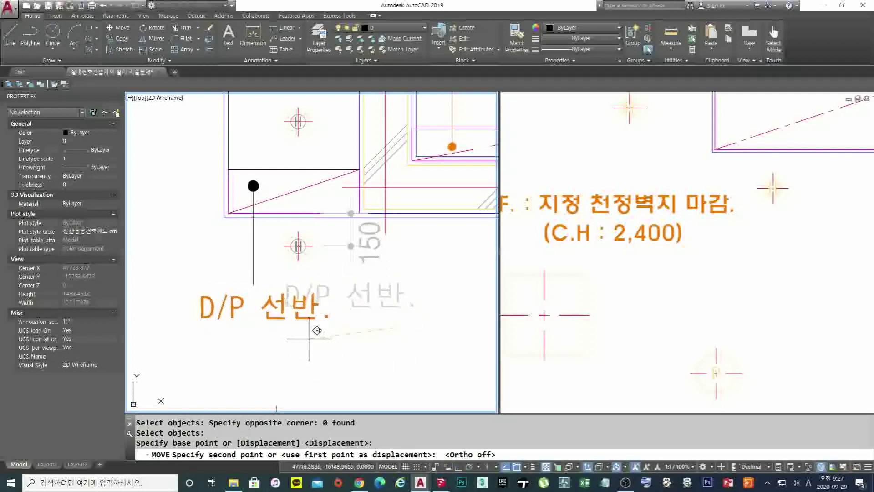
left_click(307, 340)
key("Escape")
- Erase the D/P 선반 label together with its vertical leader
middle_click_drag(241, 289, 295, 293)
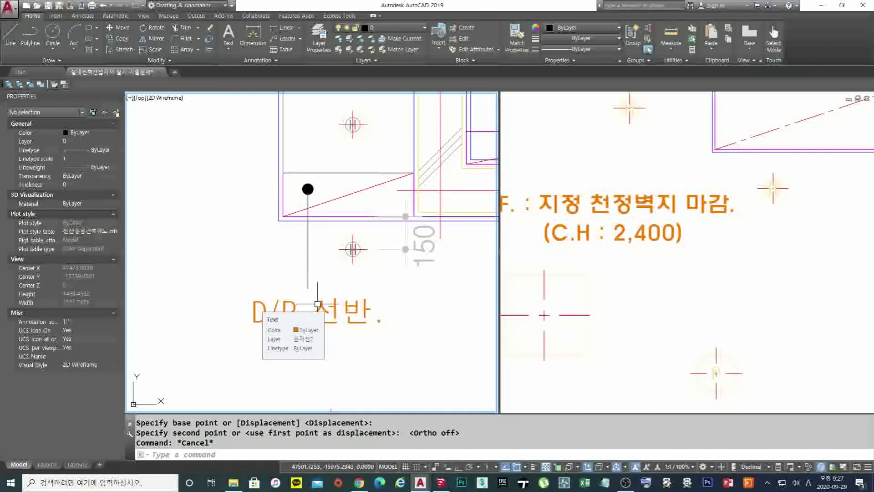
type("e")
key("Return")
left_click(340, 345)
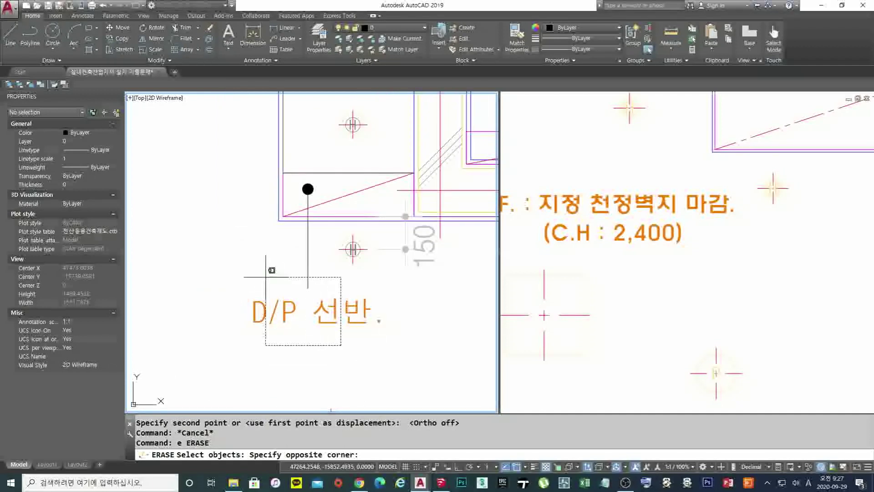
left_click(265, 276)
key("Return")
- Examine the hatched level-difference symbol marked -150 and ±0 at the curtain box and its place in the plan
scroll(371, 250, "down", 5)
scroll(336, 234, "up", 5)
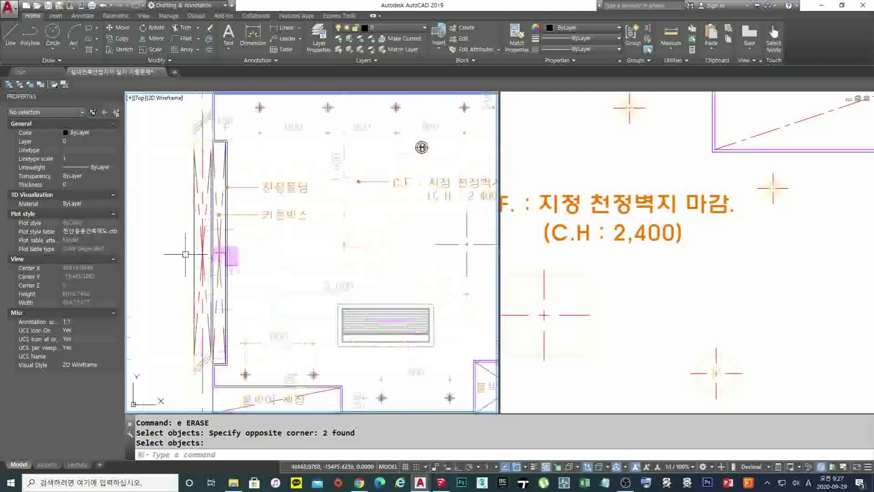
scroll(188, 252, "up", 4)
left_click(181, 213)
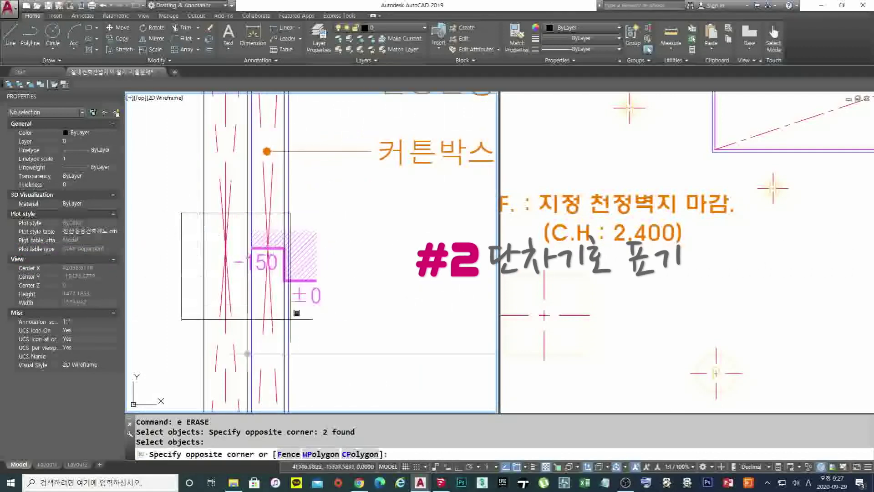
key("Escape")
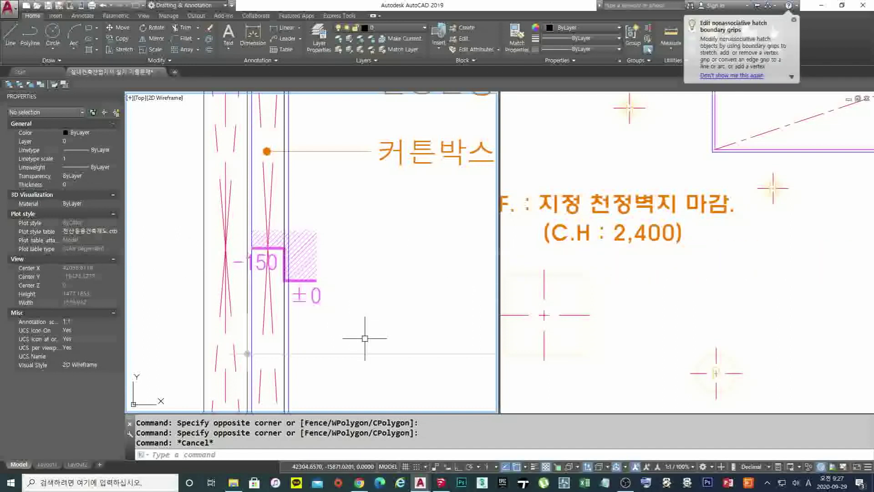
scroll(365, 338, "down", 5)
middle_click_drag(360, 318, 257, 270)
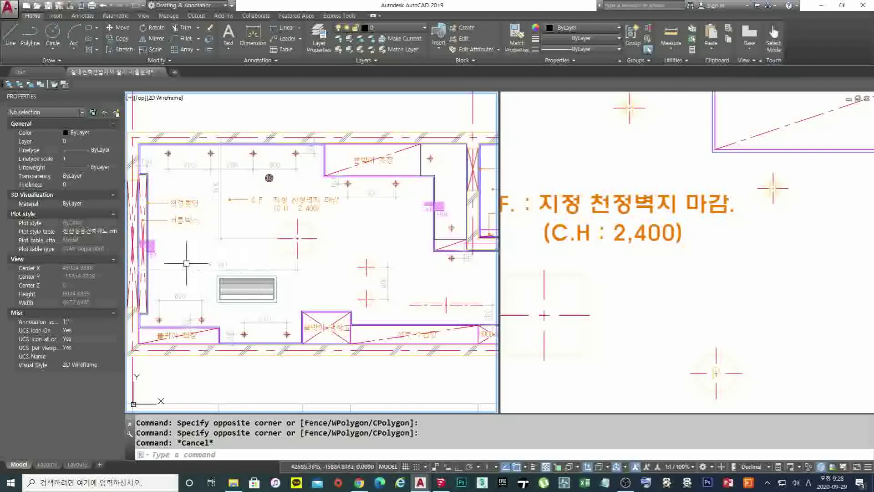
scroll(186, 263, "up", 5)
left_click(200, 229)
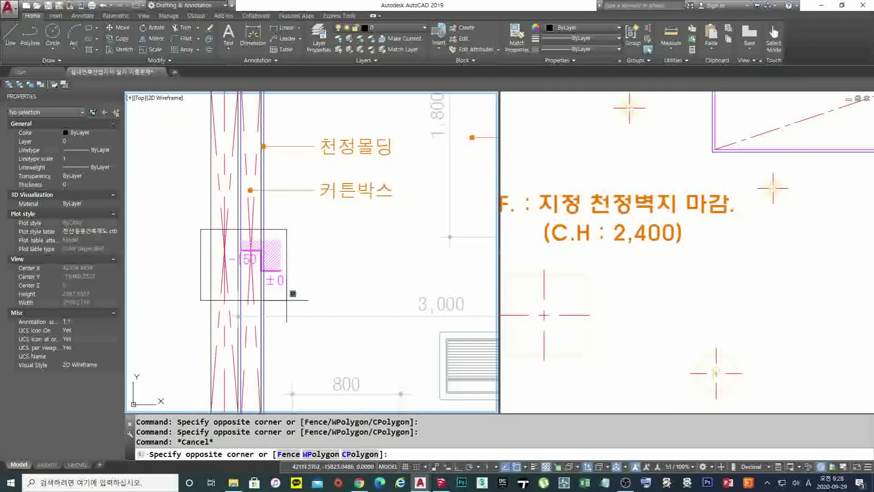
left_click(293, 294)
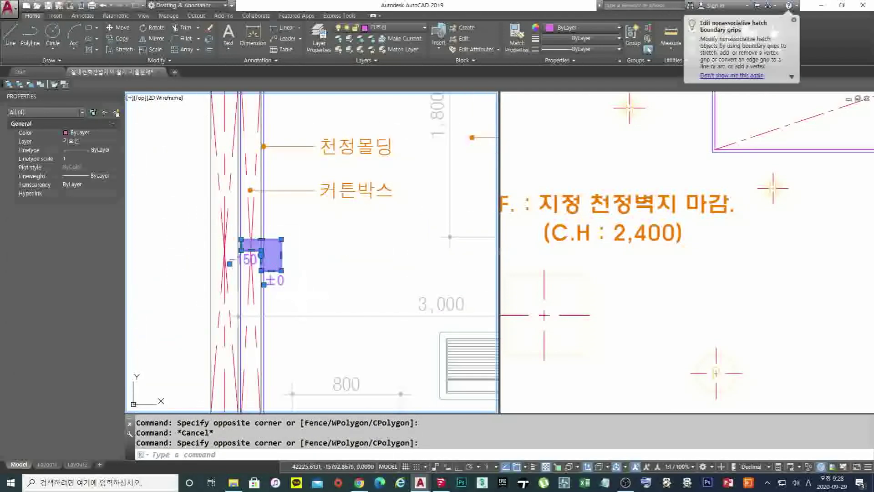
key("Escape")
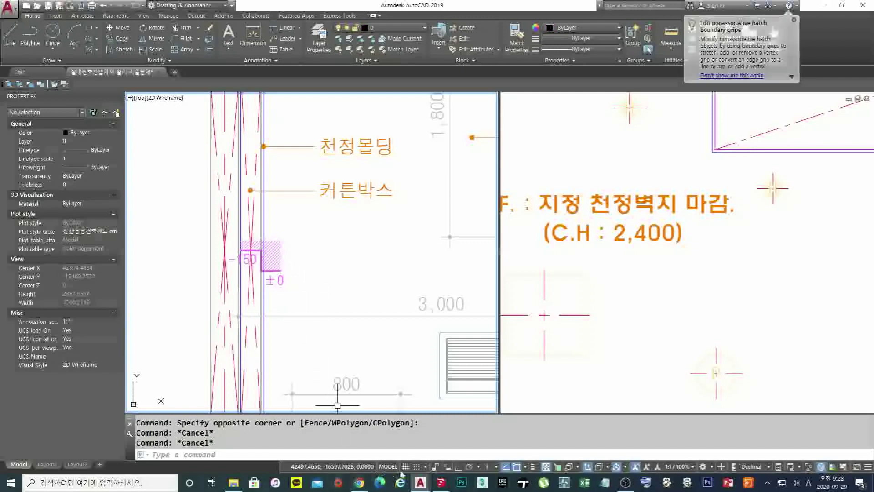
- Switch to SketchUp and examine the curtain box recess in the bedroom ceiling and in the separate ceiling section model
left_click(442, 484)
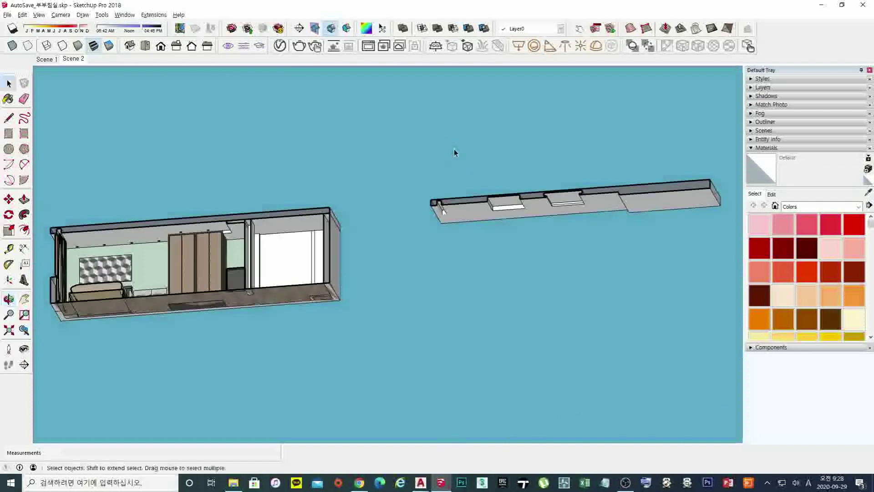
scroll(269, 232, "down", 2)
scroll(273, 273, "up", 10)
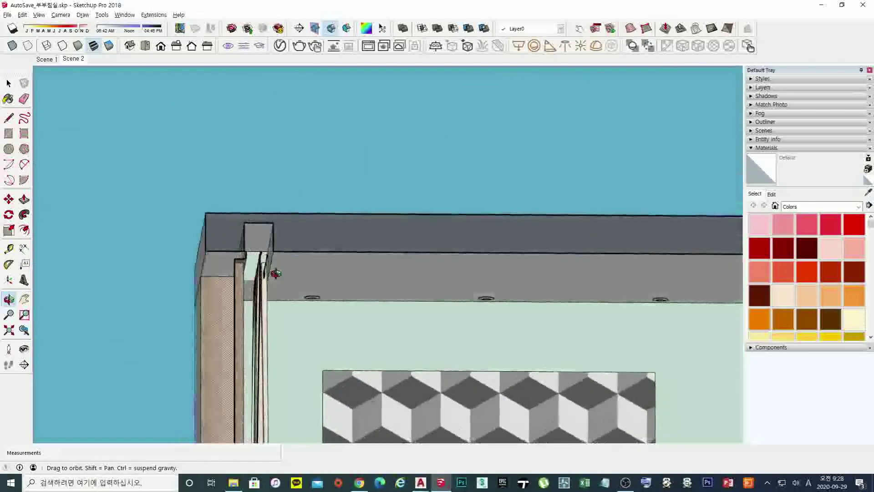
scroll(229, 267, "up", 3)
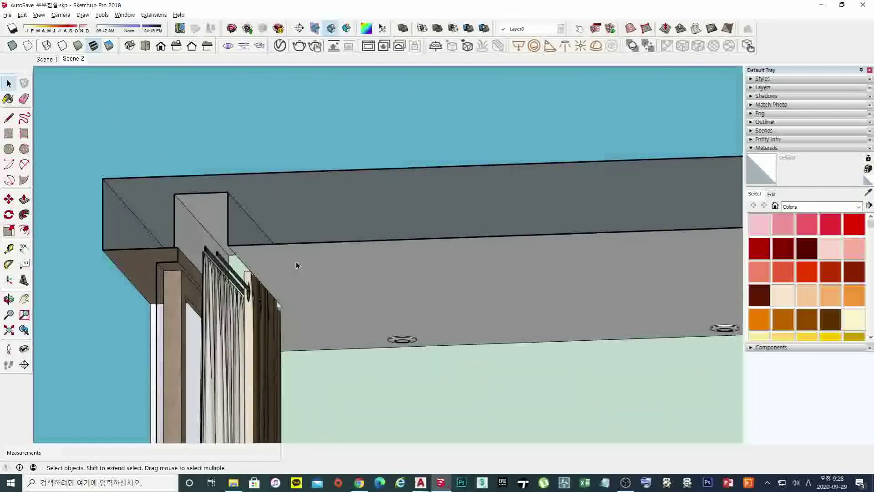
double_click(213, 208)
scroll(273, 275, "down", 1)
middle_click_drag(269, 303, 330, 293)
scroll(223, 199, "down", 5)
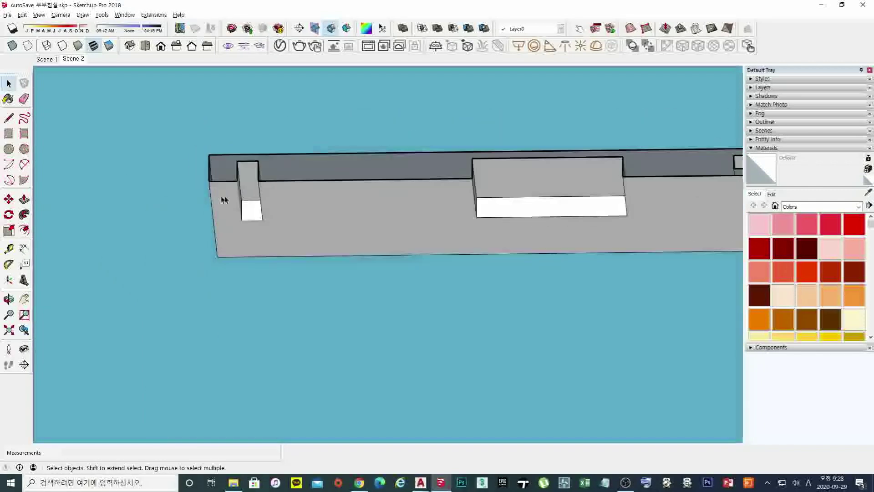
- Examine the plain rectangular recess and the undercut recess in the ceiling section model
scroll(224, 201, "down", 3)
middle_click_drag(483, 209, 249, 256)
scroll(315, 250, "up", 5)
scroll(359, 214, "up", 3)
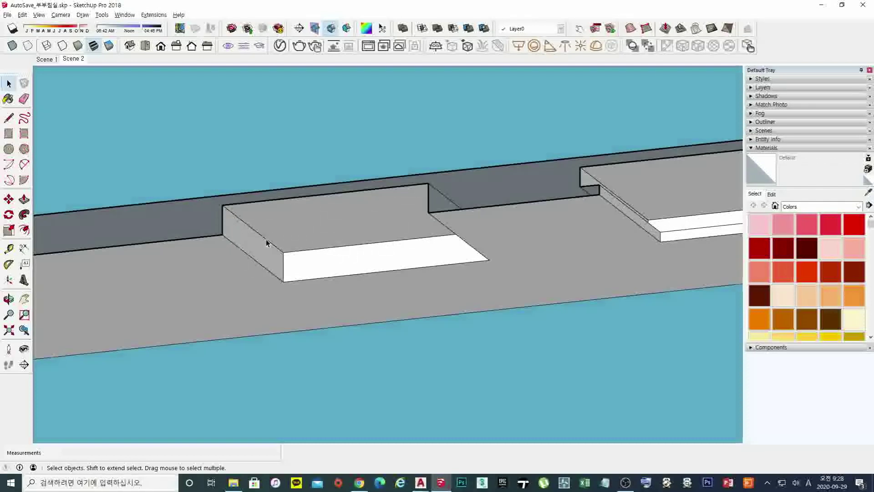
scroll(244, 250, "down", 5)
scroll(376, 255, "up", 5)
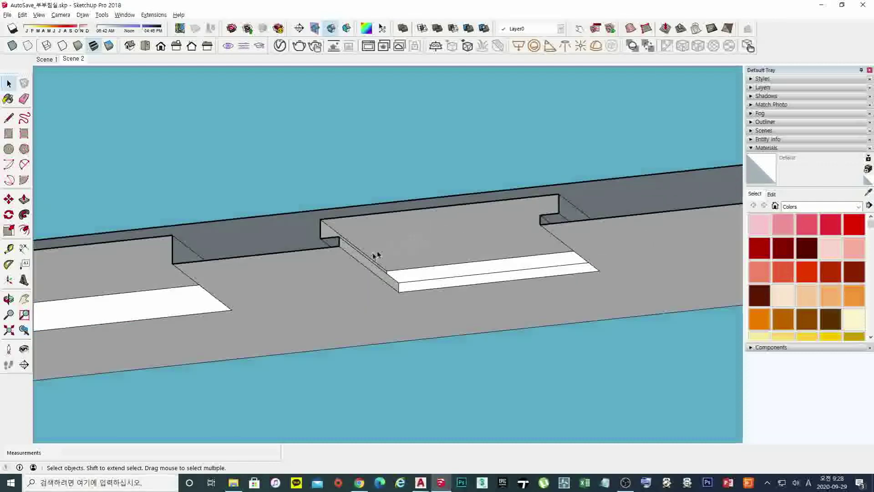
scroll(342, 246, "up", 2)
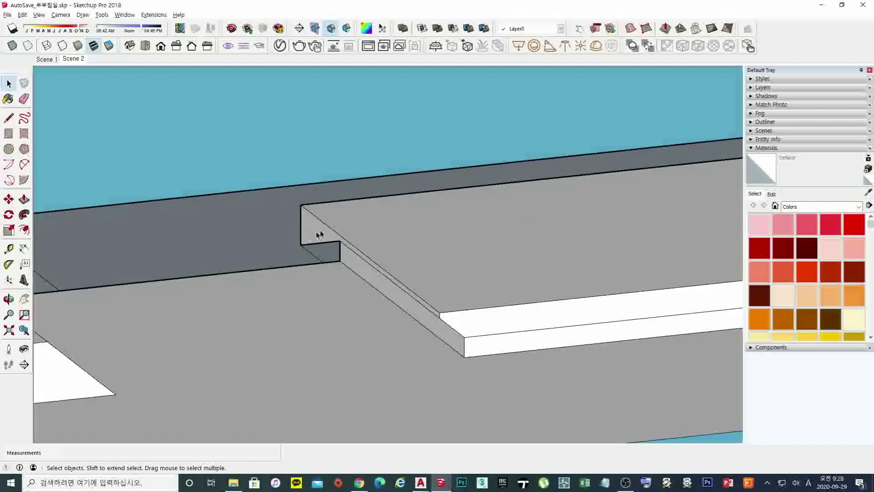
scroll(315, 230, "down", 3)
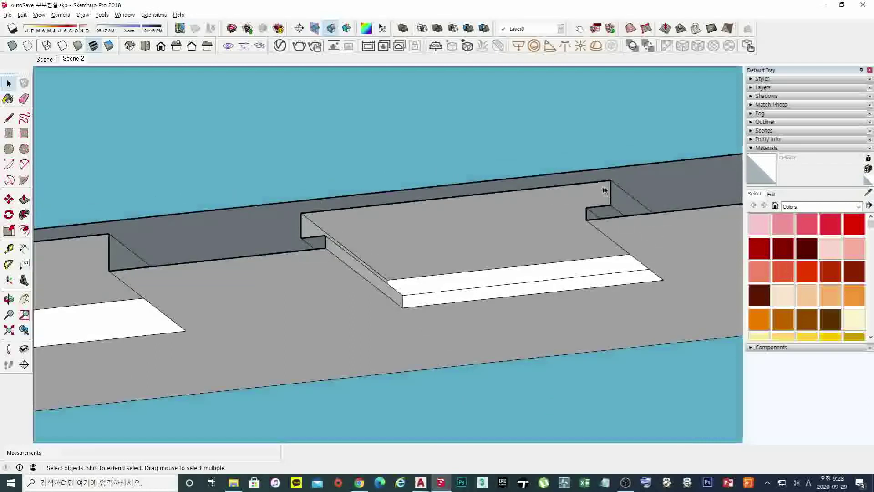
scroll(469, 332, "down", 2)
scroll(432, 325, "up", 2)
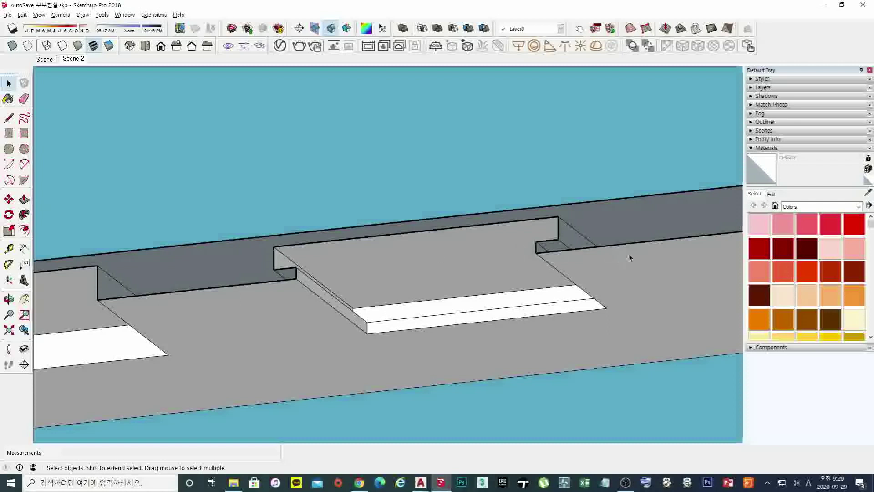
- Inspect the step down to the lower ceiling from both sides and compare it with the recesses
scroll(261, 261, "down", 3)
scroll(581, 255, "up", 3)
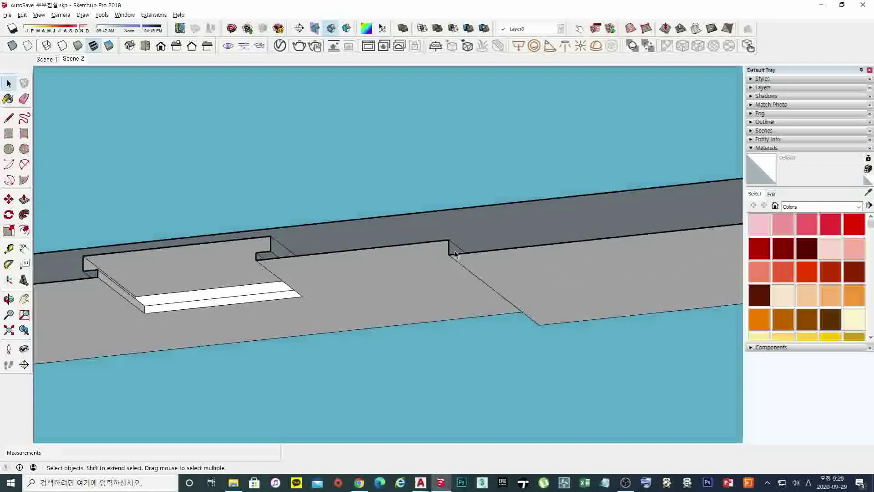
mouse_move(446, 253)
middle_mouse_down()
mouse_move(532, 262)
mouse_move(447, 293)
middle_mouse_up()
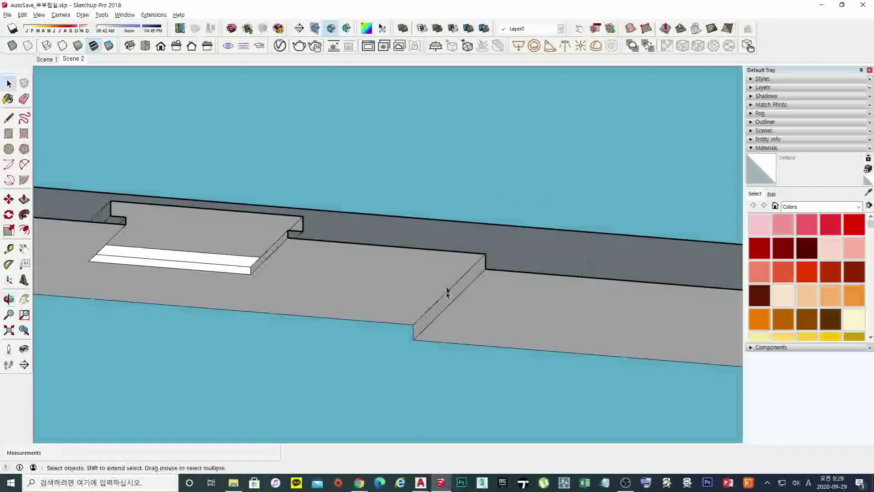
middle_click_drag(550, 288, 334, 258)
scroll(271, 261, "down", 3)
scroll(289, 274, "up", 3)
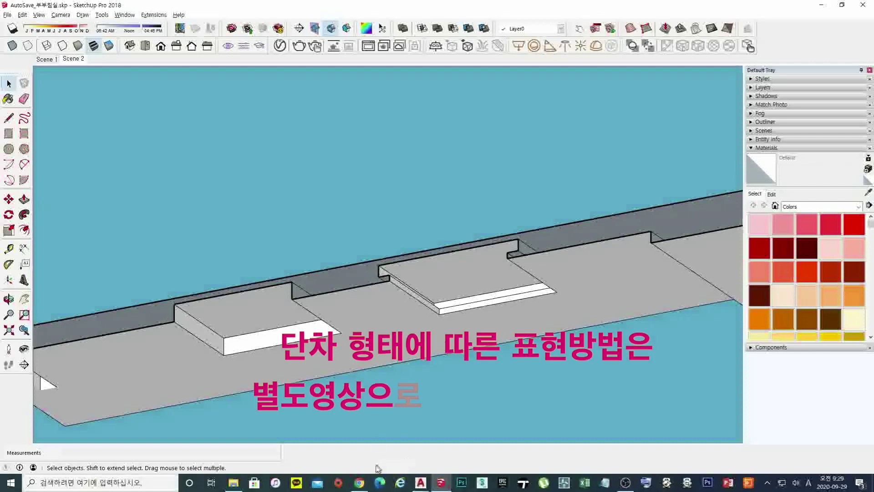
- Switch to AutoCAD and draw a stepped polyline across the curtain box with a 150 drop and a final horizontal segment about 144 long
mouse_move(419, 482)
left_click(394, 458)
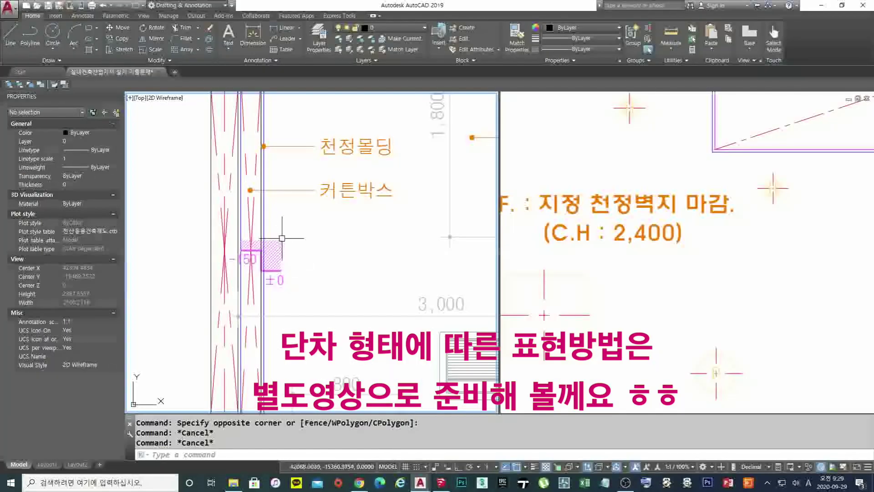
left_click(559, 273)
type("pl")
key("Return")
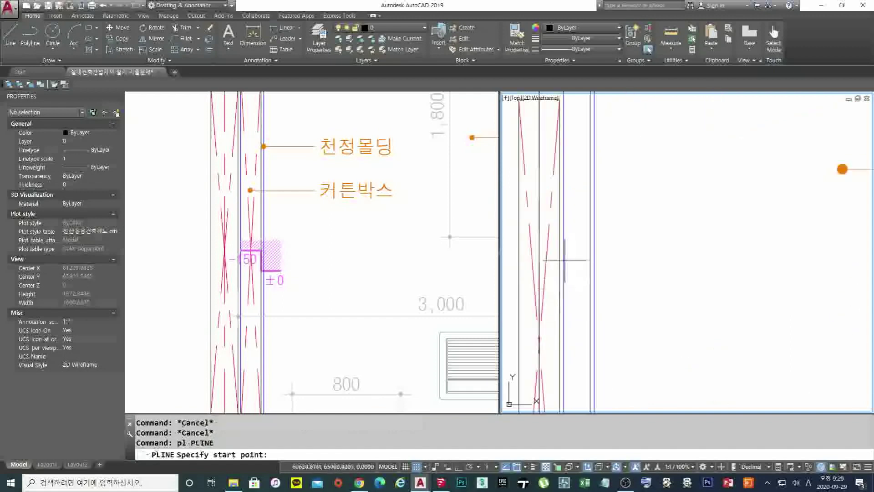
left_click(560, 345)
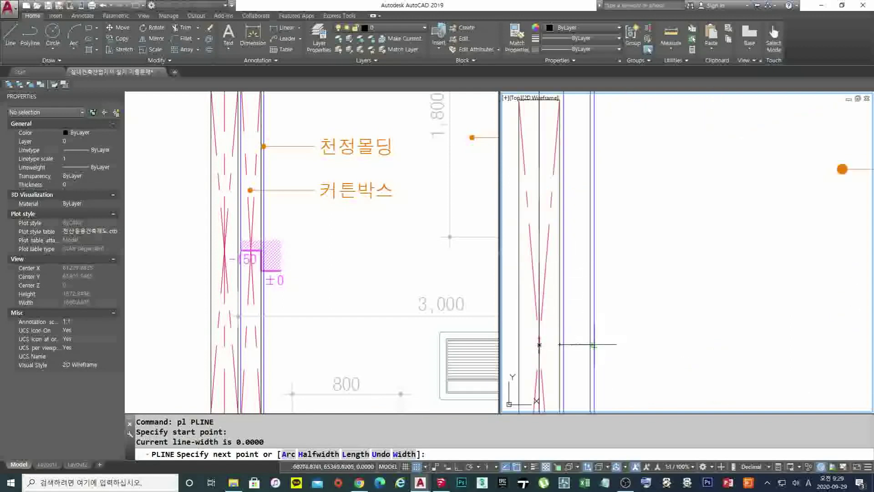
left_click(593, 345)
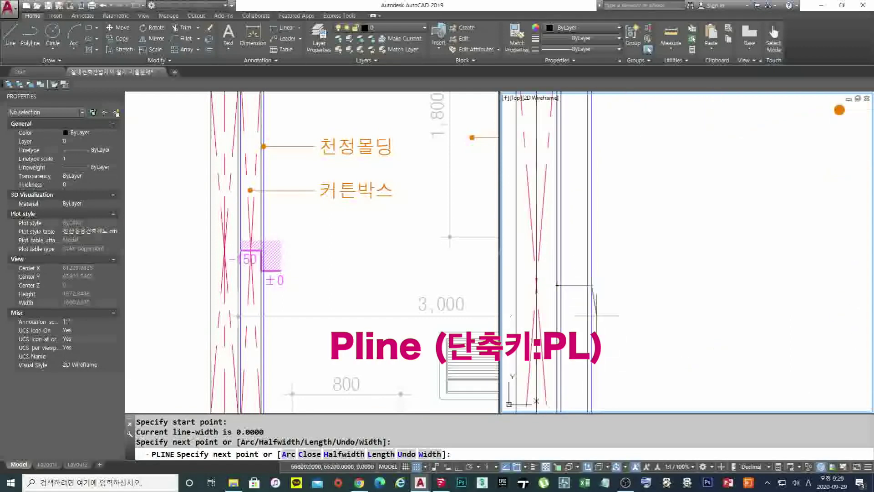
key("ctrl+z")
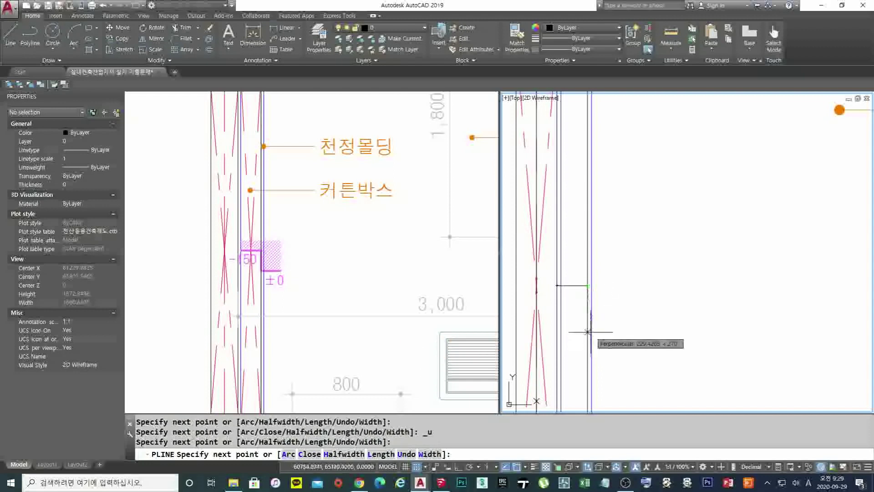
key("F9")
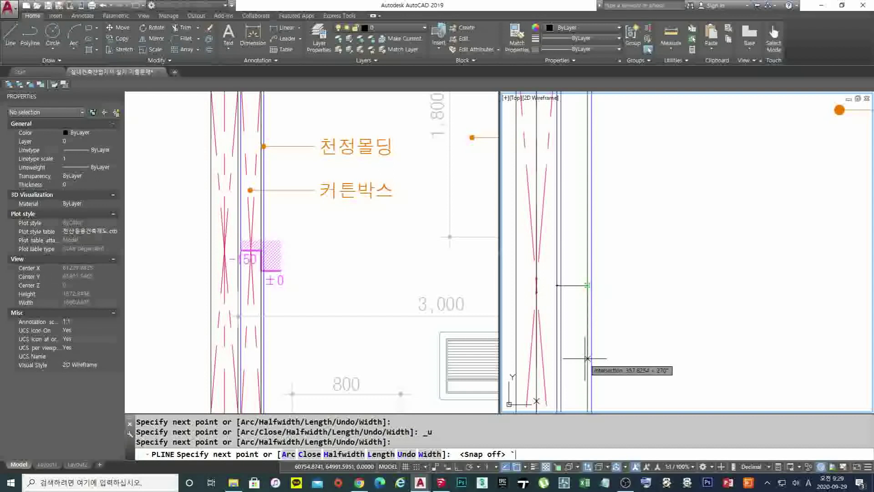
type("150")
key("Return")
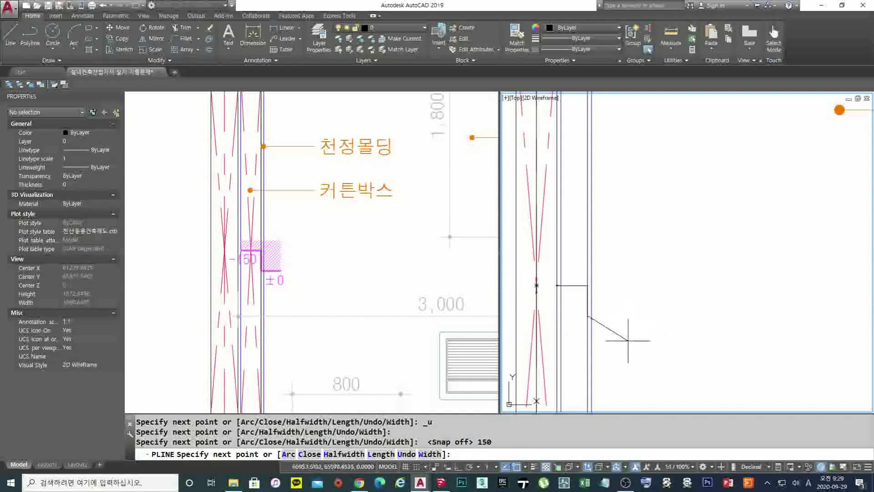
key("F8")
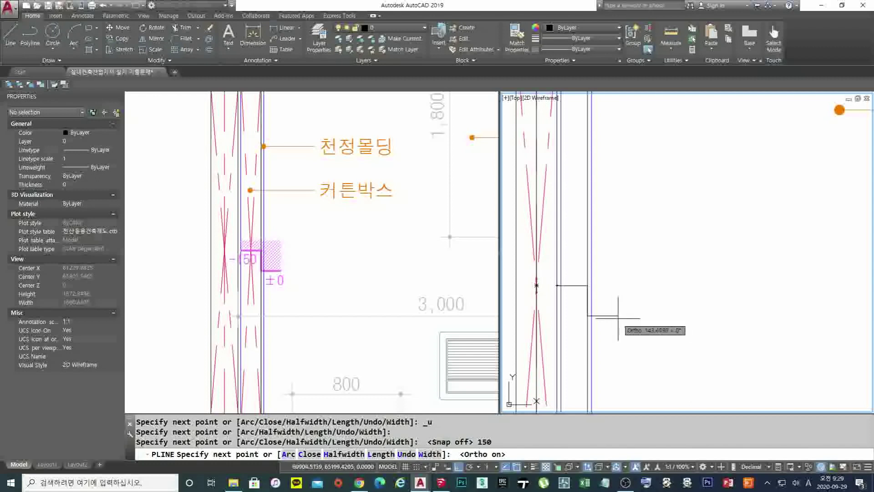
left_click(618, 318)
key("Return")
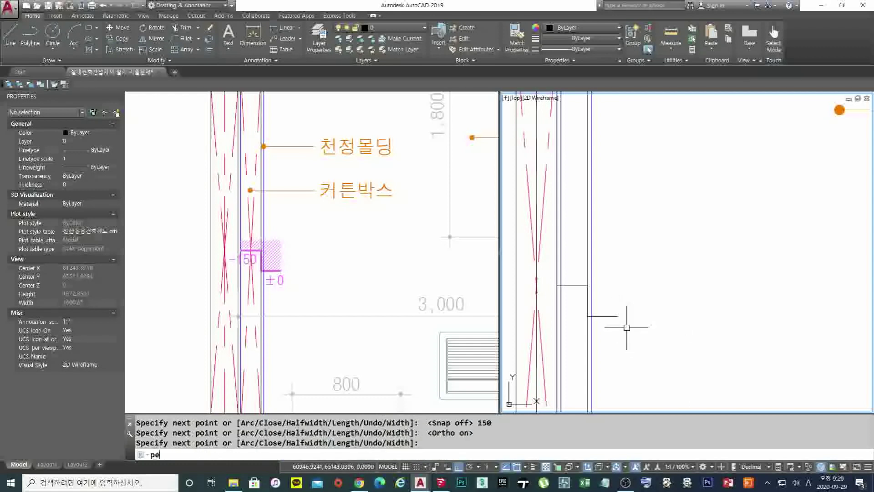
- Set the stepped polyline's width to 10 for all segments with PEDIT
type("pe")
key("Return")
left_click(613, 315)
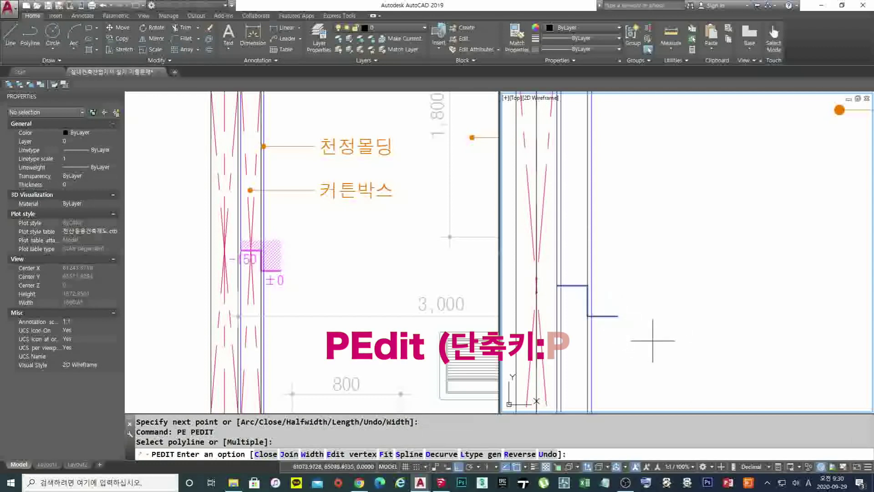
type("w")
key("Return")
type("10")
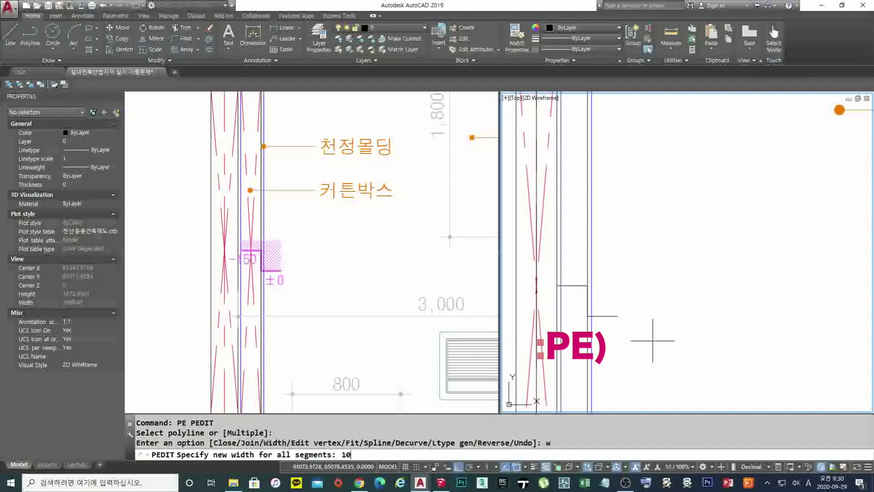
key("Return")
key("Return")
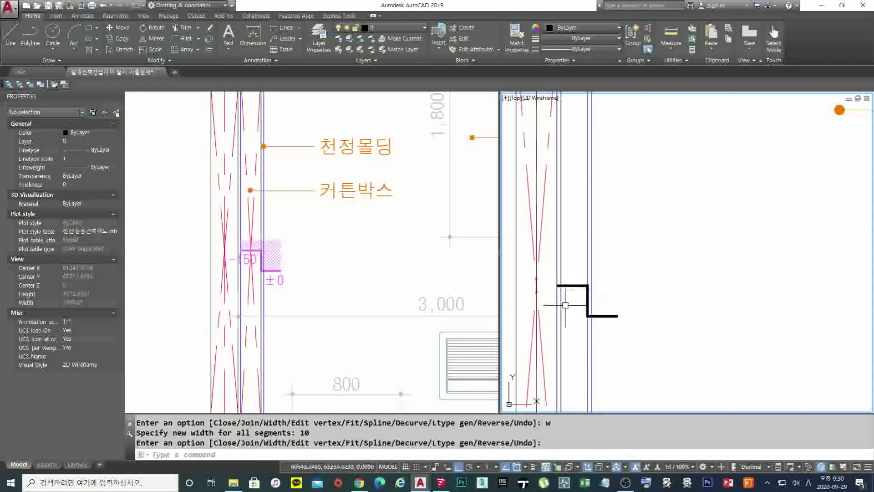
- Draw a thin polyline above the stepped line, joining its two ends into an enclosed hatch area
type("pl")
key("Return")
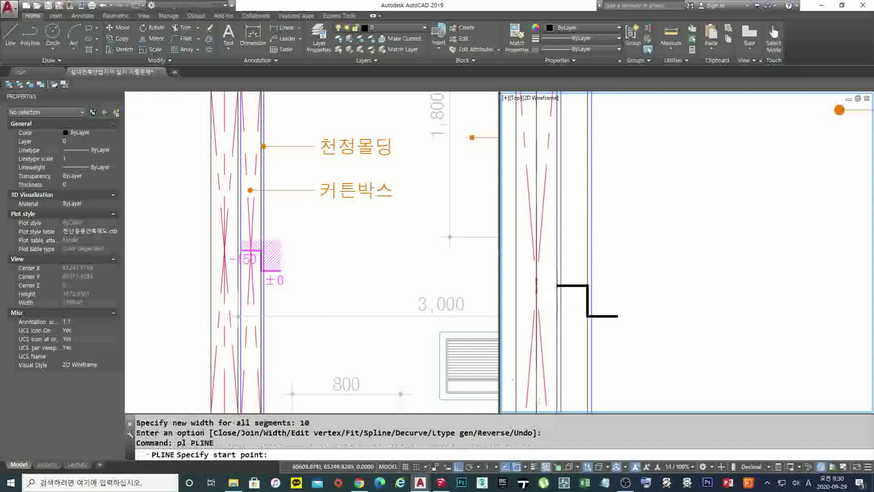
scroll(558, 290, "up", 1)
left_click(558, 283)
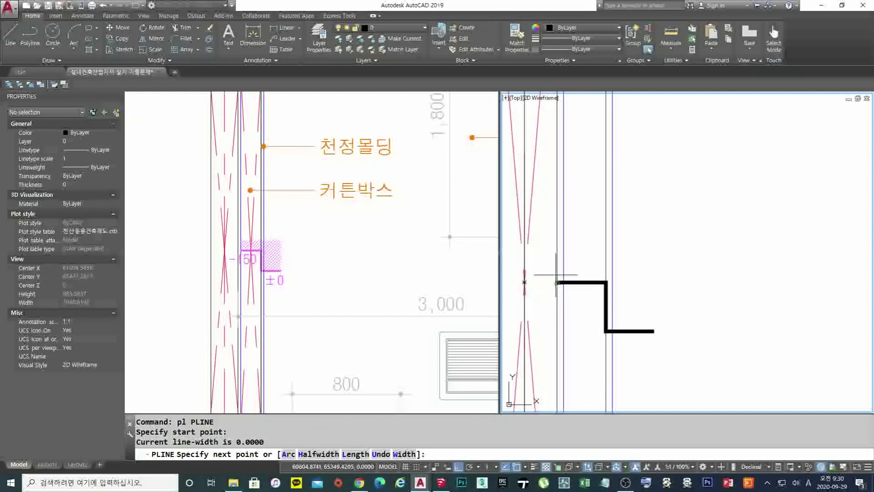
left_click(572, 254)
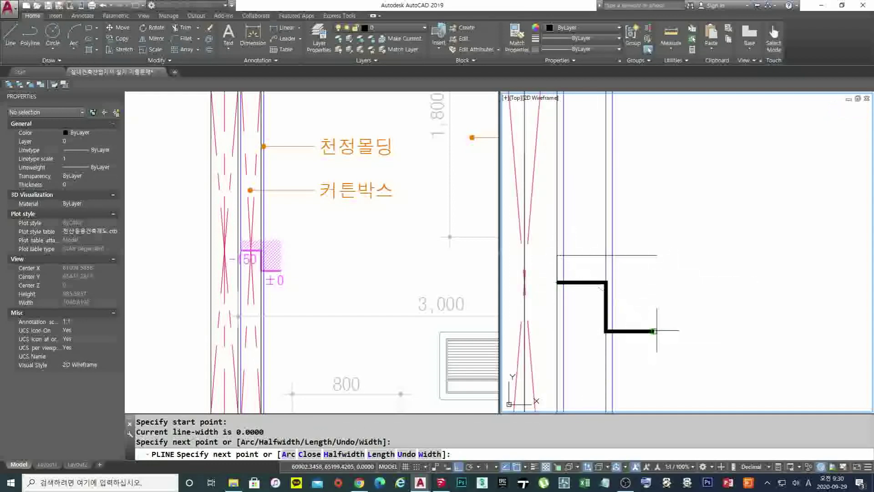
left_click(654, 255)
left_click(654, 331)
key("Return")
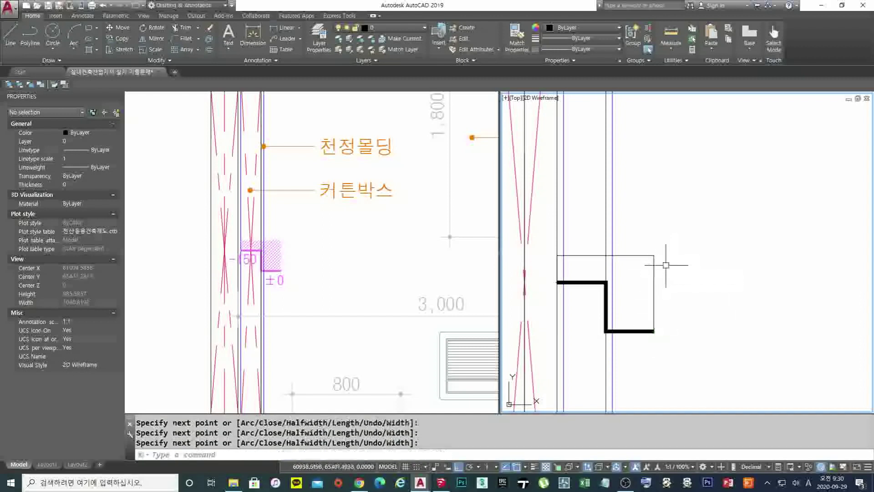
left_click(666, 266)
left_click(642, 245)
key("Escape")
key("Escape")
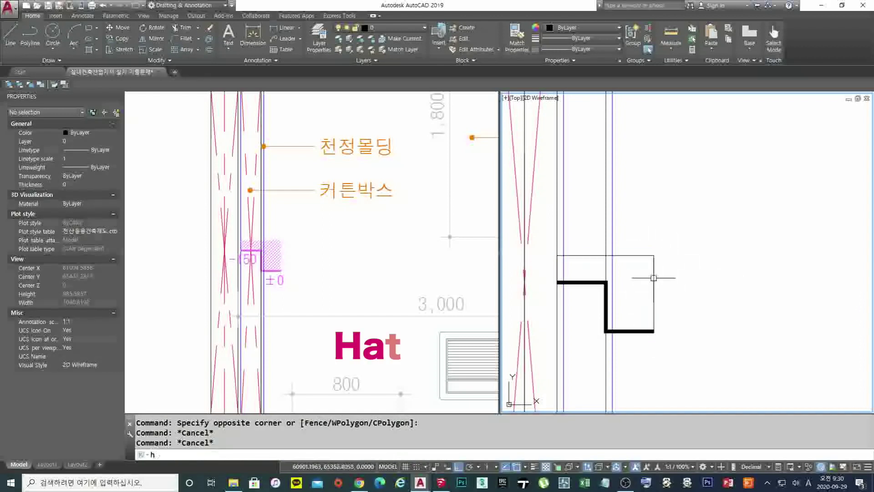
- Hatch the area enclosed by the two polylines with a user-defined line pattern at 45 degrees and a spacing of 25
type("h")
key("Return")
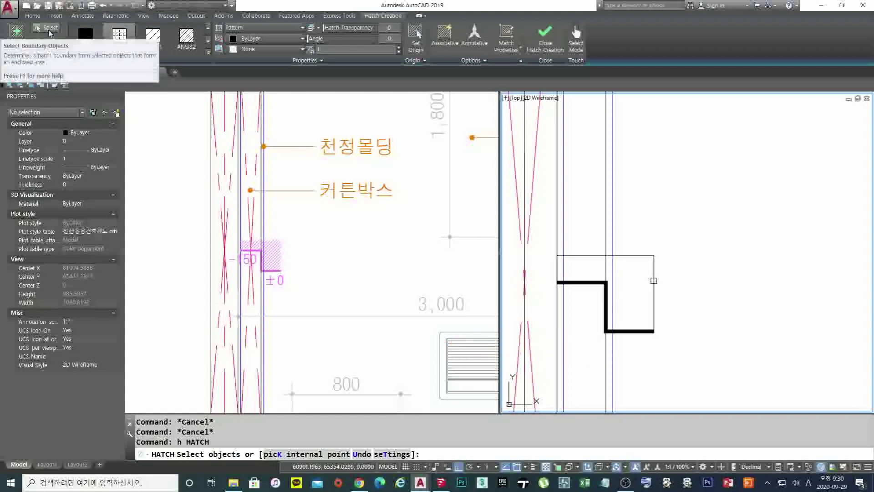
left_click(43, 32)
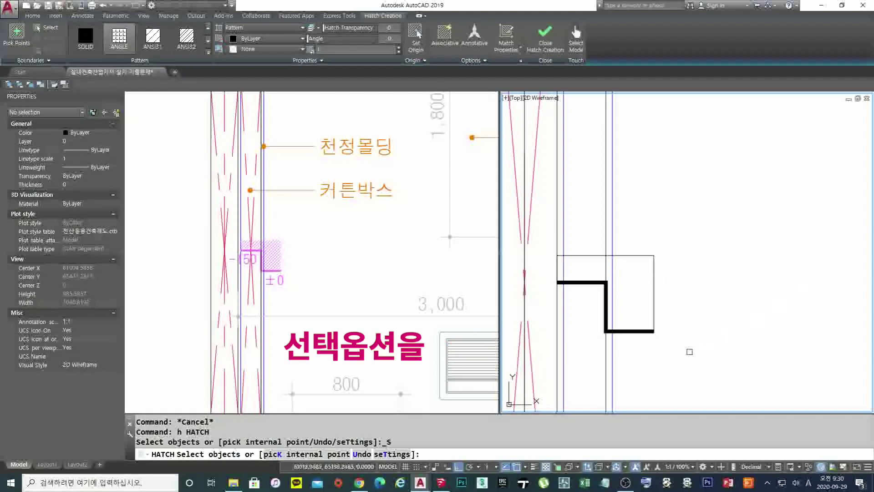
left_click(676, 348)
left_click(542, 235)
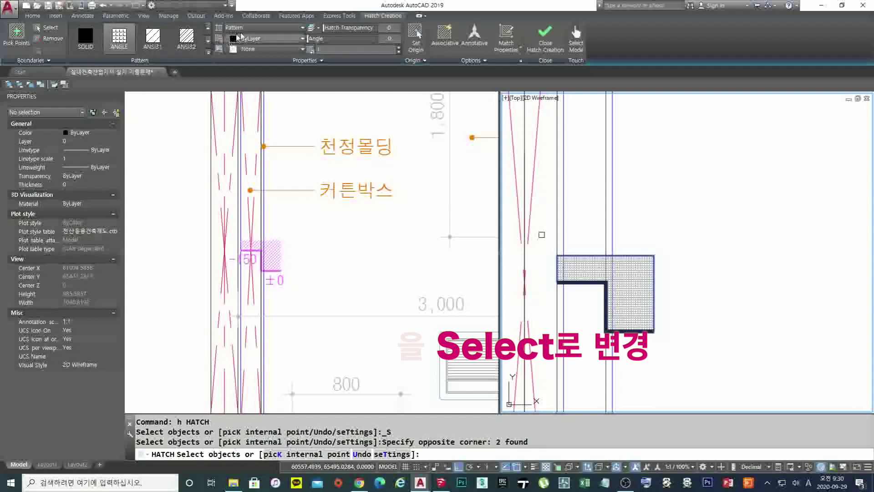
left_click(271, 28)
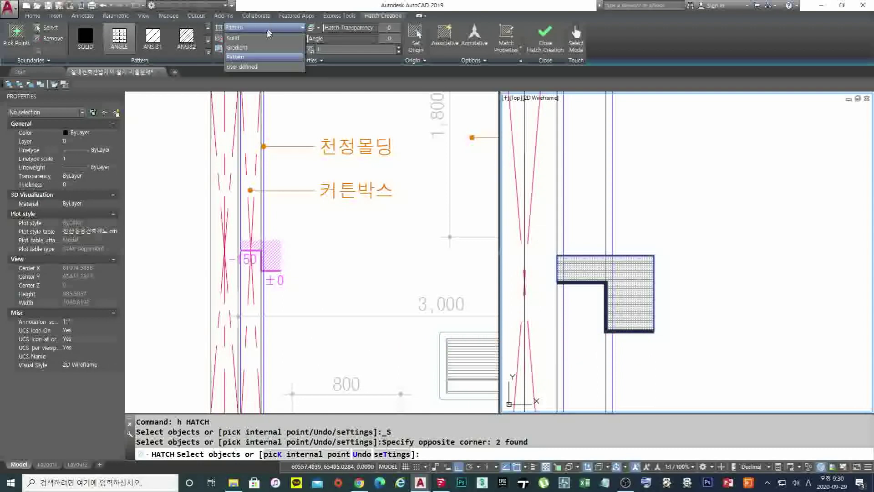
left_click(264, 67)
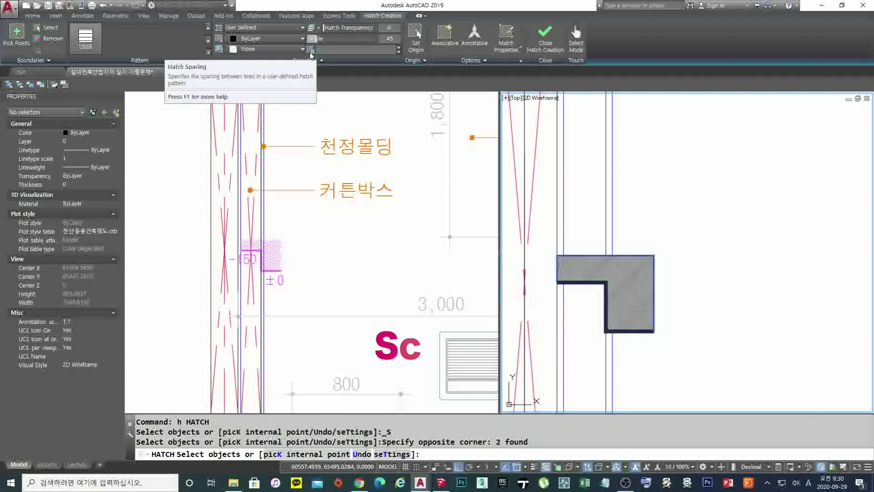
type("25")
key("Return")
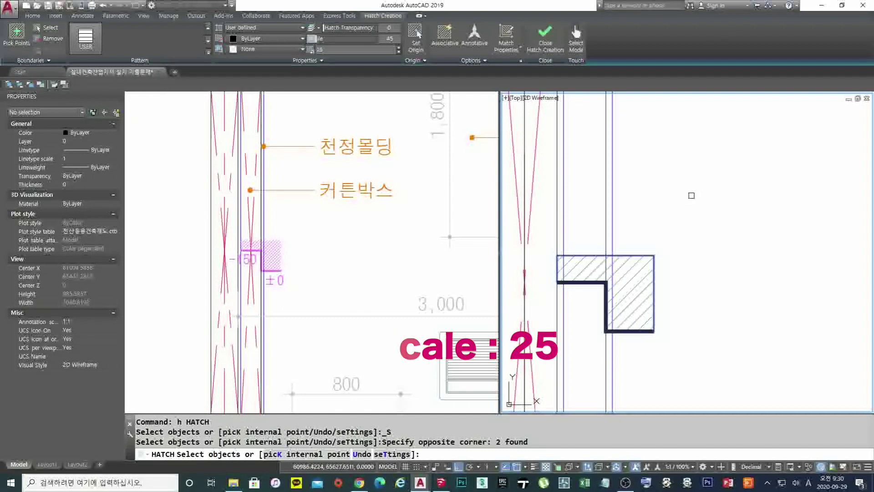
key("Return")
- Erase the thin outline polyline around the hatch, keeping the hatch and the thick stepped line
scroll(646, 268, "up", 2)
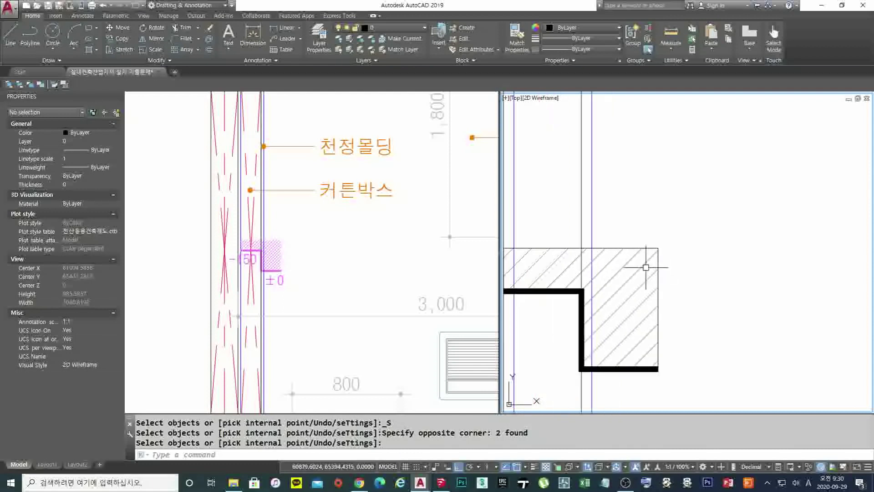
type("e")
key("Return")
left_click(652, 246)
scroll(670, 231, "down", 2)
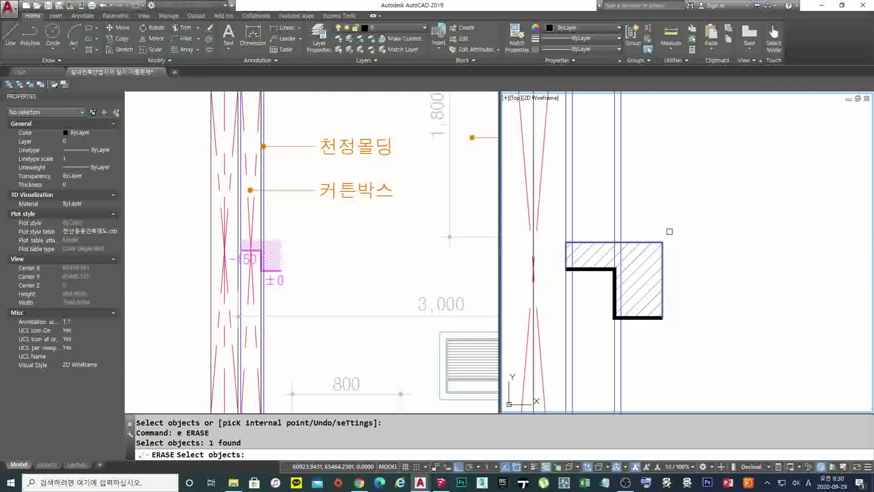
scroll(566, 260, "up", 2)
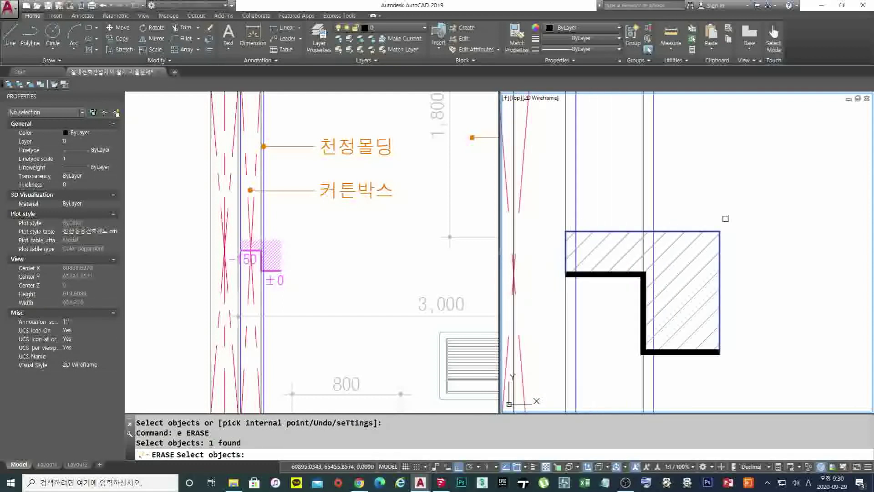
key("Return")
- Check the reference symbol's labels and copy the (C.H : 2,400) text to just below the new level-difference symbol
scroll(578, 255, "down", 2)
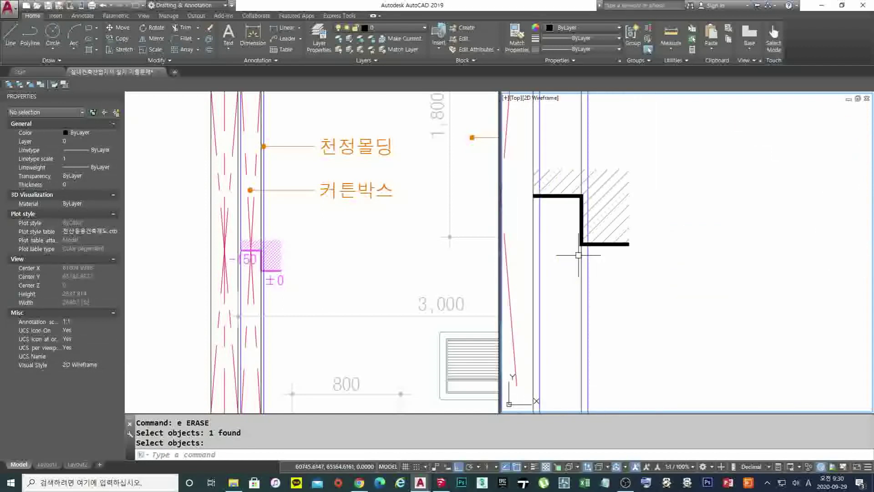
middle_click_drag(586, 251, 592, 265)
left_click(255, 279)
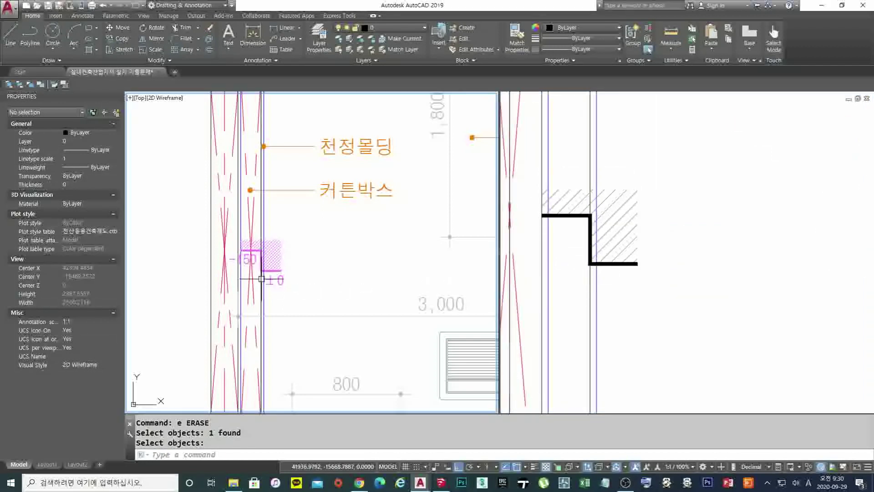
scroll(249, 251, "up", 2)
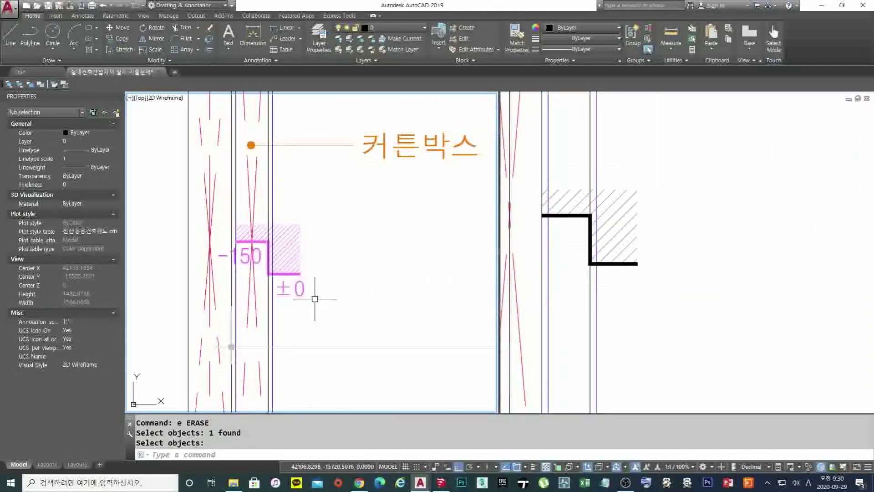
left_click(835, 250)
scroll(608, 237, "down", 5)
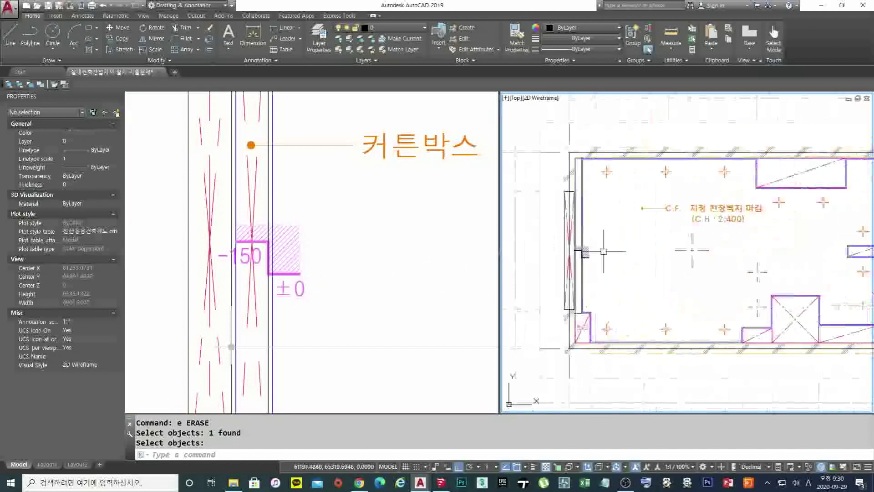
type("co")
key("Return")
left_click(721, 220)
key("Return")
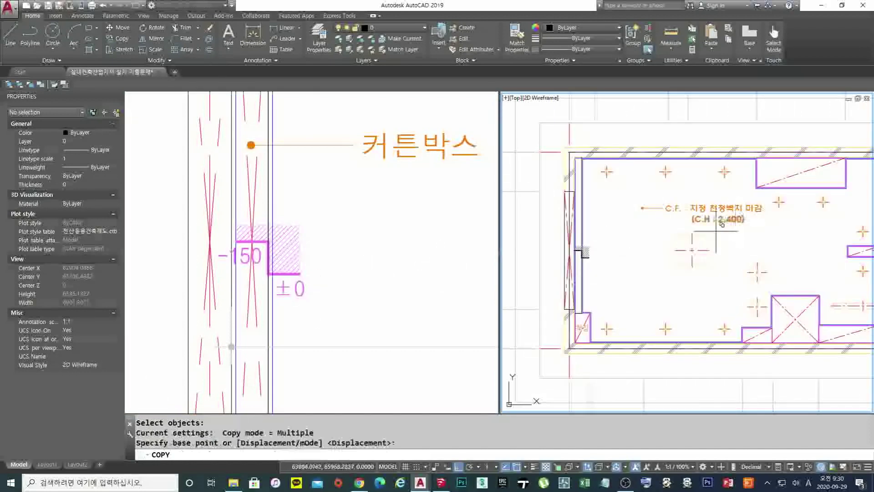
left_click(735, 251)
key("F8")
scroll(601, 227, "up", 8)
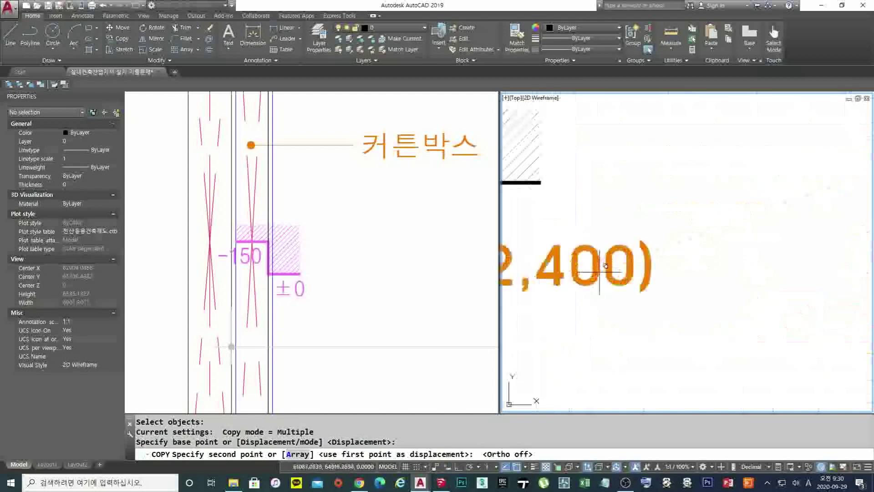
left_click(605, 225)
scroll(620, 223, "down", 5)
scroll(683, 273, "up", 3)
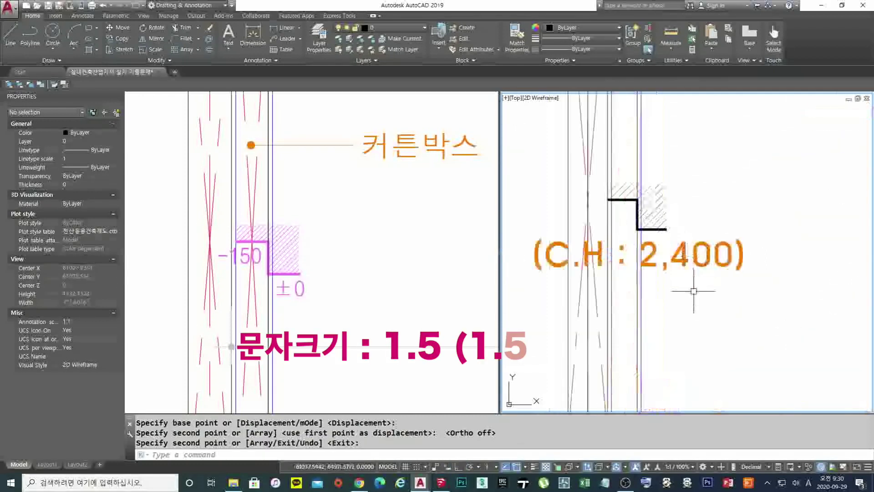
key("Return")
- Set the text height of the copied (C.H : 2,400) label below the new level-difference symbol to 75
left_click(676, 258)
key("Escape")
key("Escape")
key("Escape")
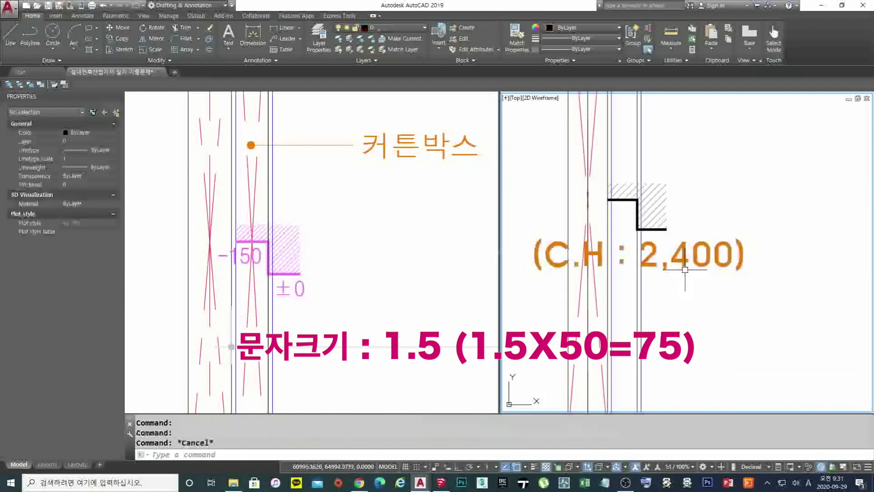
left_click(712, 271)
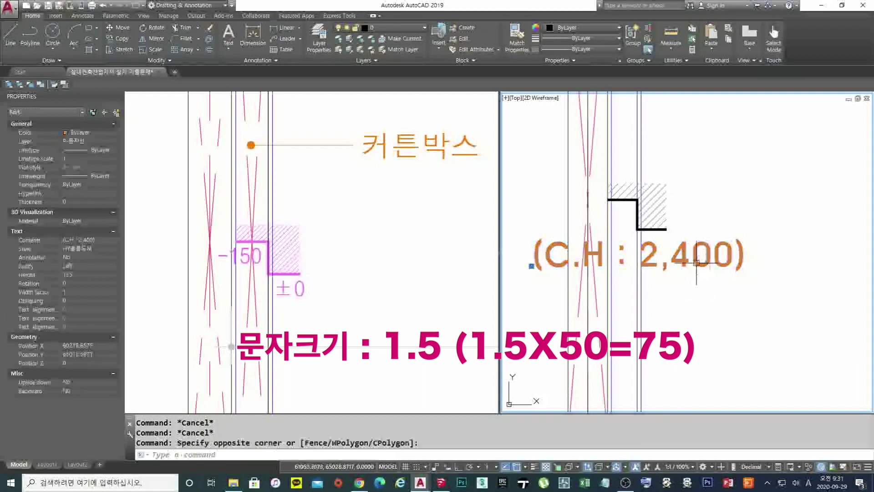
left_click(83, 275)
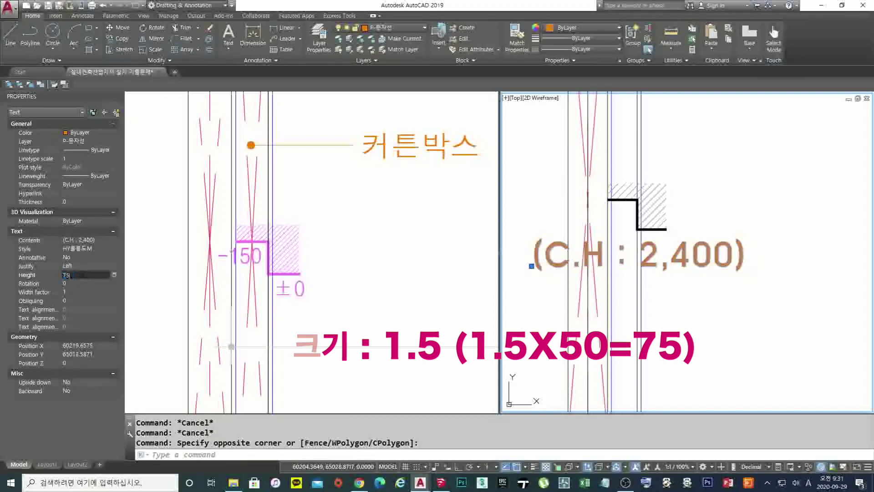
type("75")
key("Return")
key("Escape")
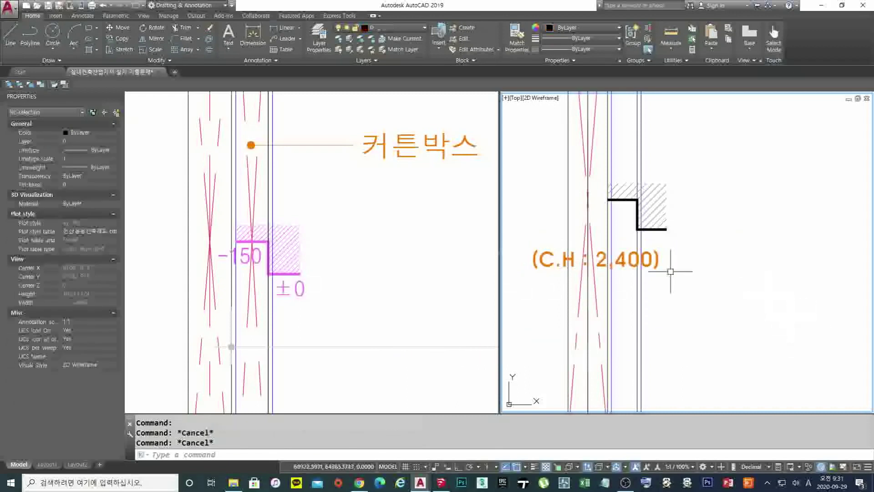
- Move the (C.H : 2,400) text to directly beneath the lower horizontal segment of the stepped line
type("m")
key("Return")
left_click(653, 258)
key("Return")
left_click(662, 298)
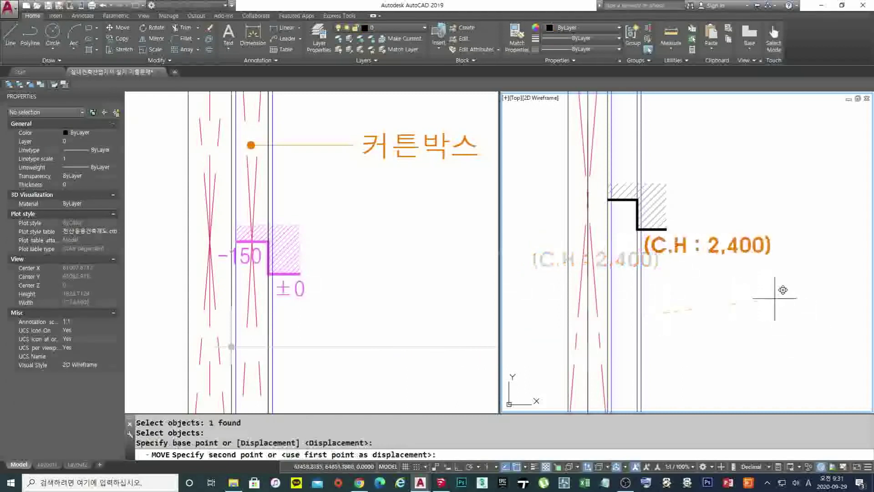
left_click(765, 293)
key("Return")
key("Escape")
- Replace the content of the (C.H : 2,400) text with %%p0 so that it reads ±0
scroll(702, 218, "up", 2)
scroll(646, 261, "up", 2)
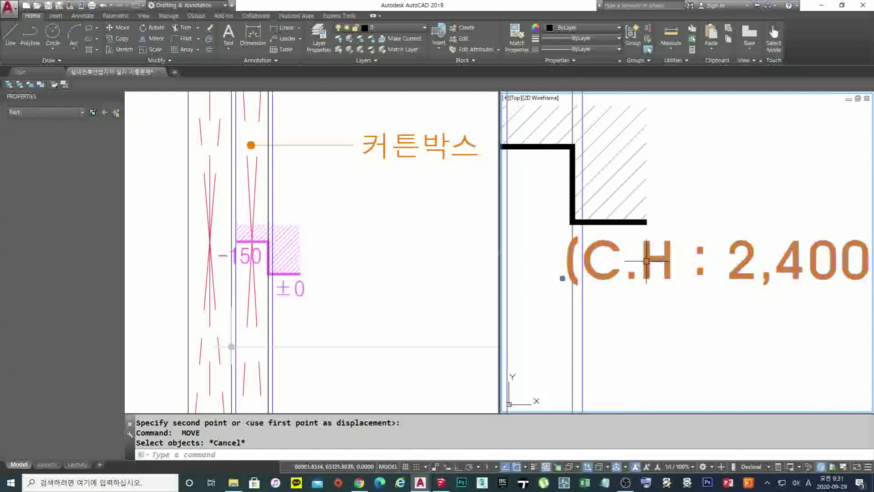
double_click(647, 262)
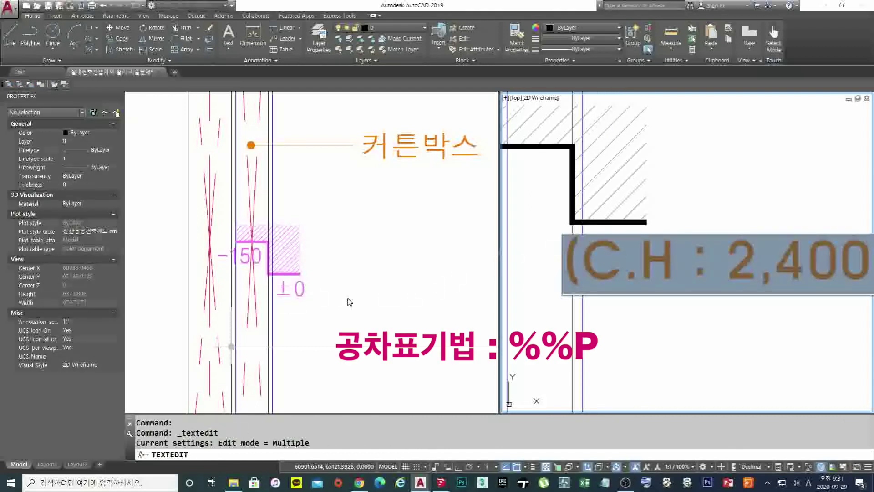
type("%%p")
type("0")
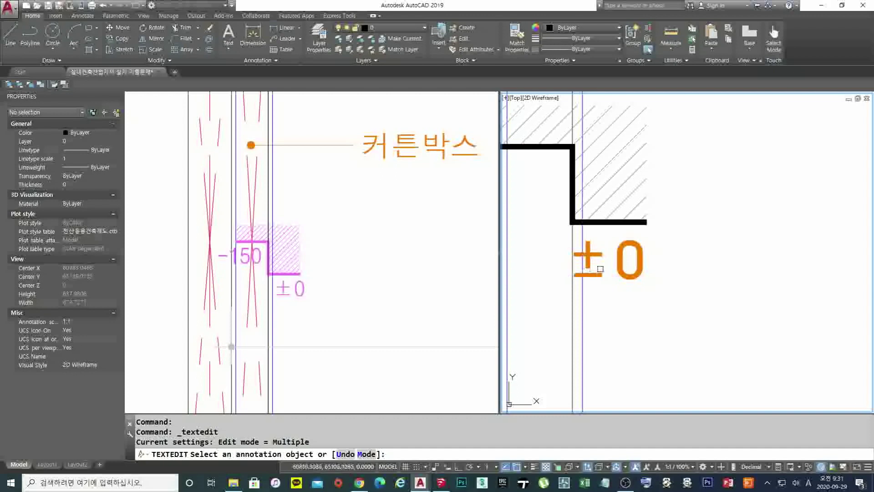
key("space")
- Copy the ±0 label to just below the upper horizontal segment of the stepped line
type("co")
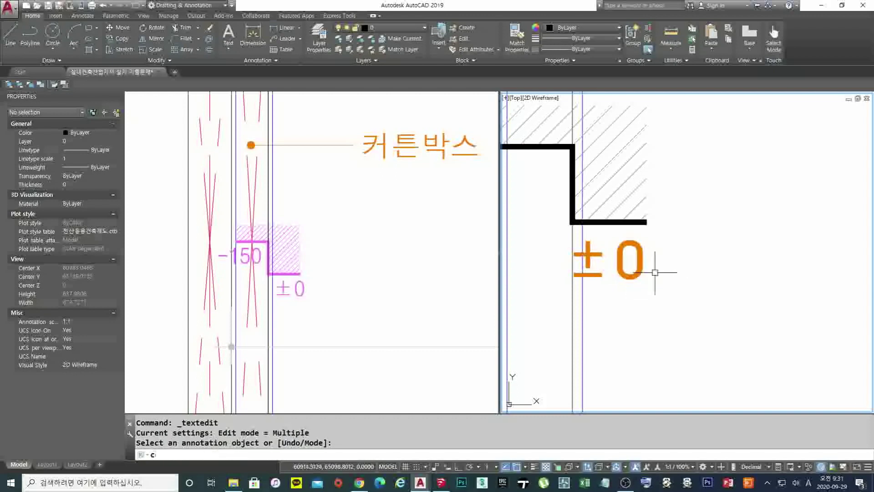
key("space")
left_click(638, 287)
left_click(614, 253)
key("space")
left_click(632, 280)
middle_click_drag(577, 246, 691, 296)
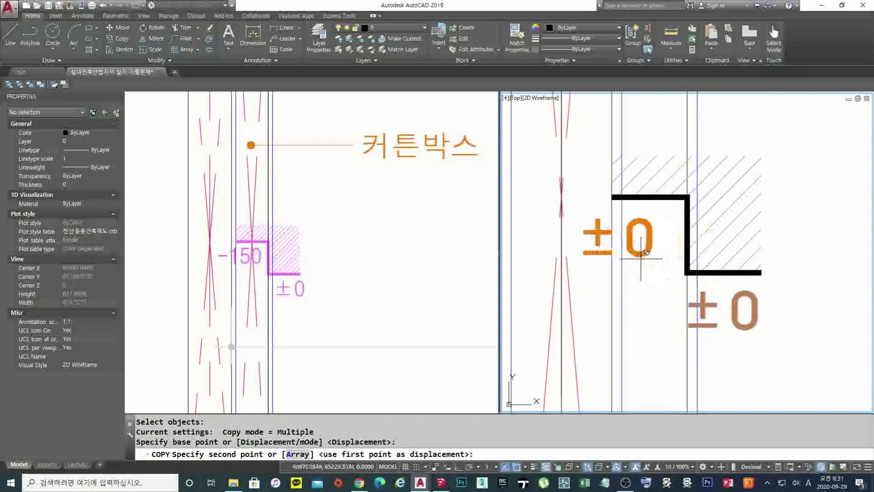
left_click(644, 249)
key("space")
key("Escape")
double_click(650, 245)
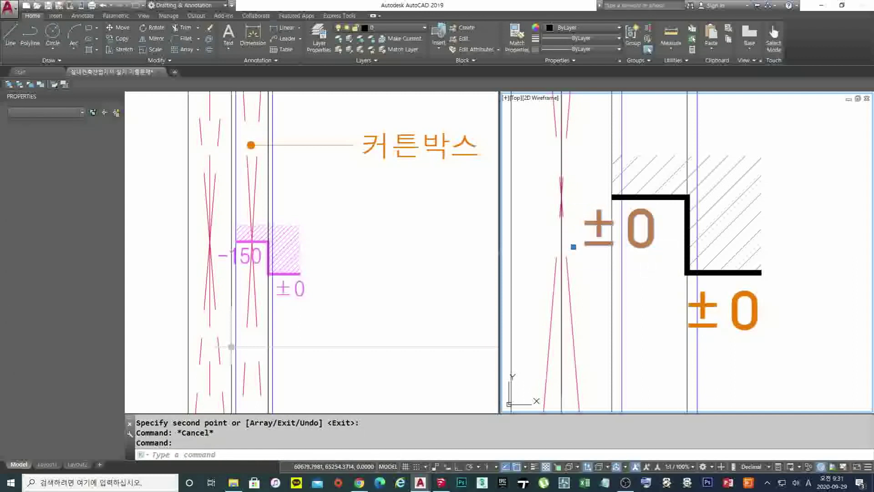
left_click(725, 276)
key("Escape")
key("space")
key("Escape")
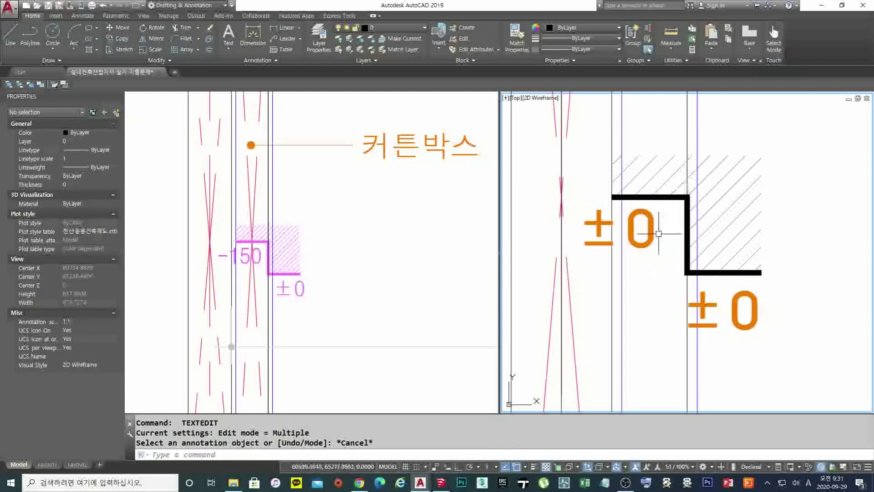
- Change the copied label under the upper segment of the stepped line to -150
double_click(621, 227)
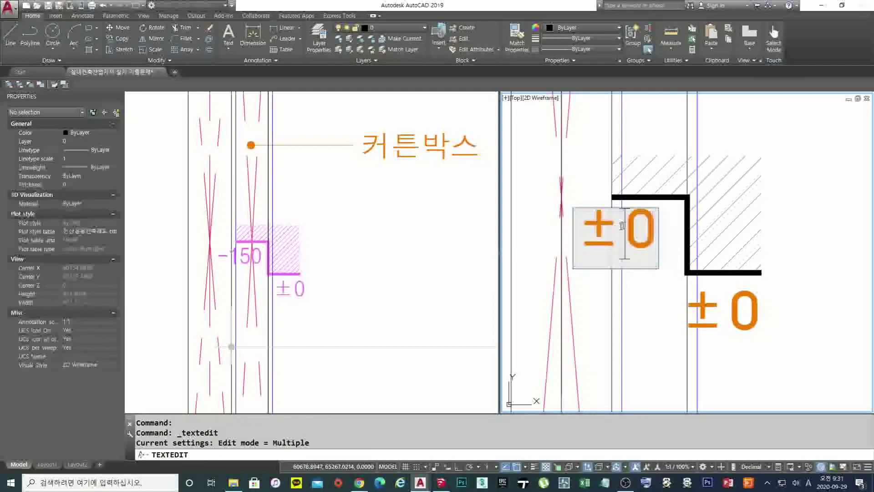
key("ctrl+a")
type("-150")
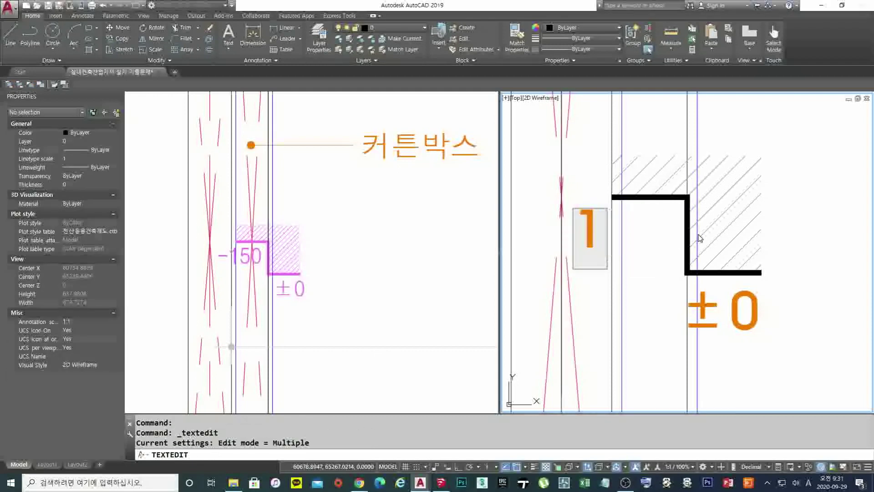
key("Escape")
key("Escape")
key("Escape")
scroll(626, 252, "up", 2)
scroll(664, 234, "down", 2)
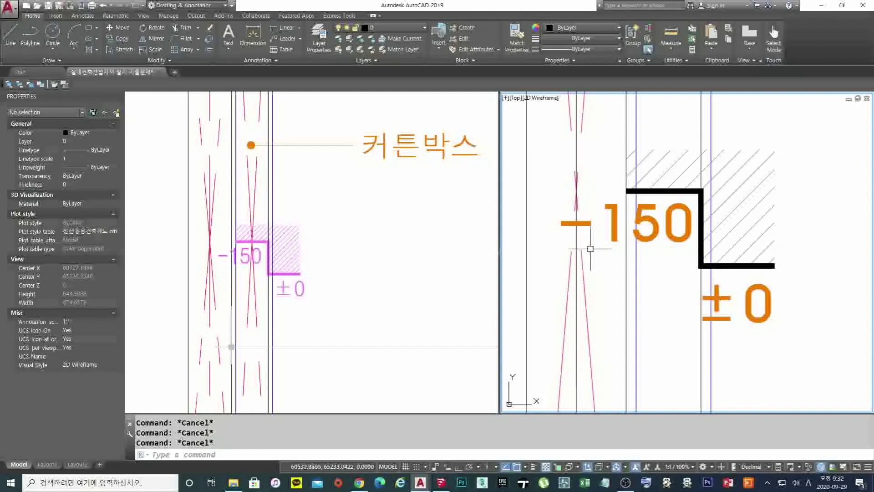
- Switch to SketchUp and examine the ceiling section model's curtain box recess, raised ceiling panels and level steps
left_click(440, 483)
scroll(589, 194, "down", 3)
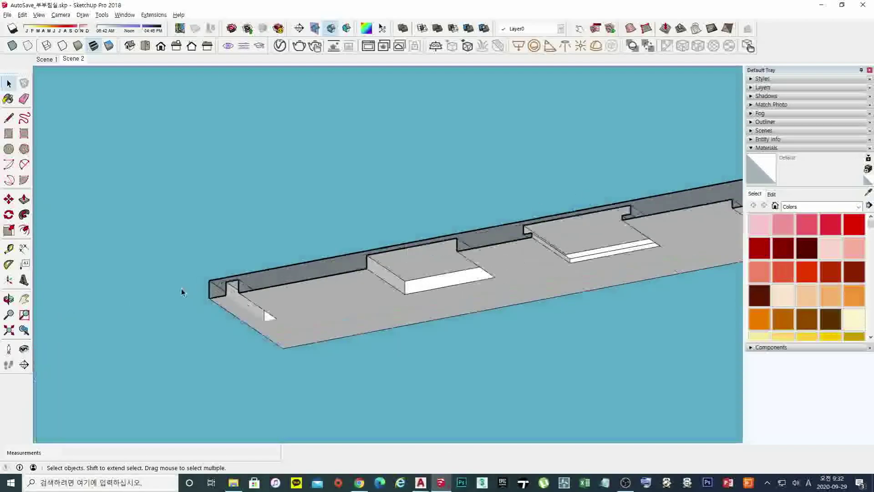
scroll(182, 293, "up", 5)
scroll(289, 301, "up", 2)
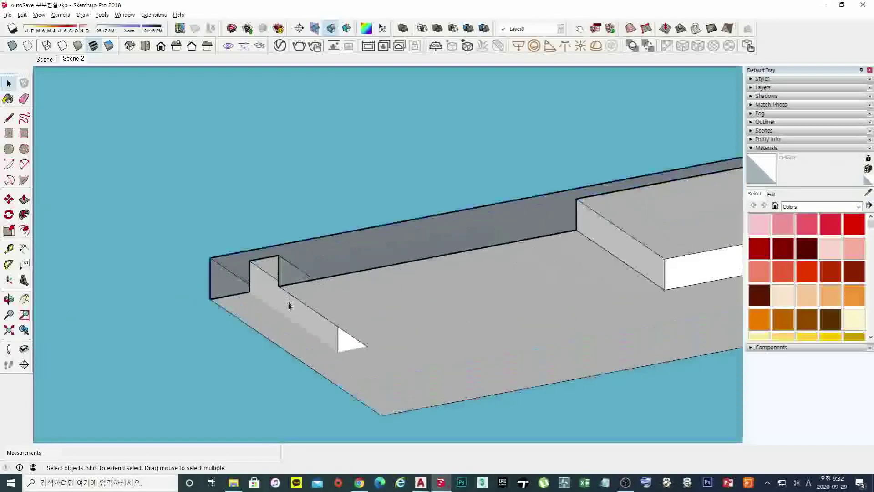
scroll(235, 263, "down", 2)
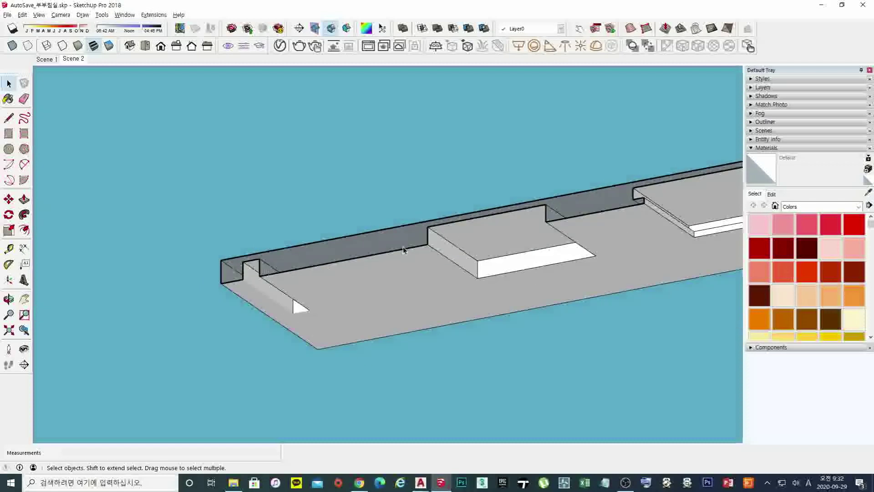
scroll(586, 201, "down", 2)
scroll(601, 219, "up", 1)
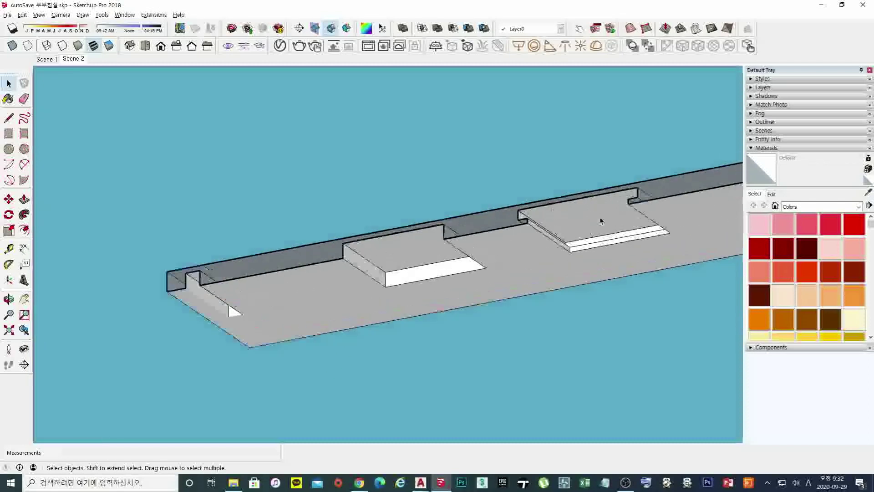
scroll(610, 220, "down", 1)
scroll(625, 195, "up", 3)
scroll(572, 193, "up", 1)
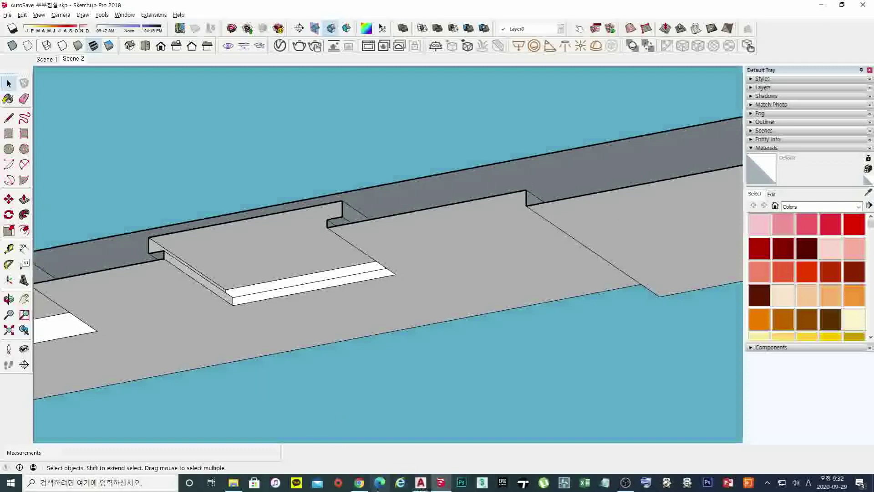
- Switch back to AutoCAD and select the whole new level-difference symbol, including its hatch, stepped line and both labels
mouse_move(420, 482)
left_click(404, 455)
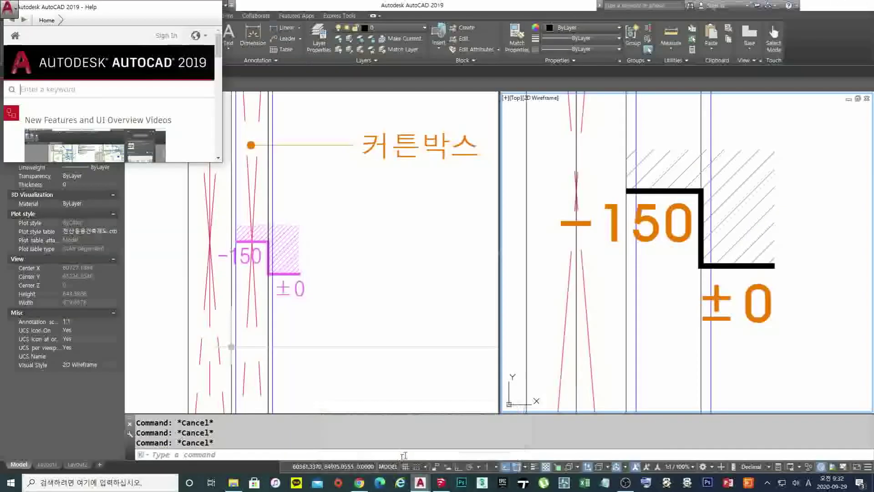
left_click(543, 132)
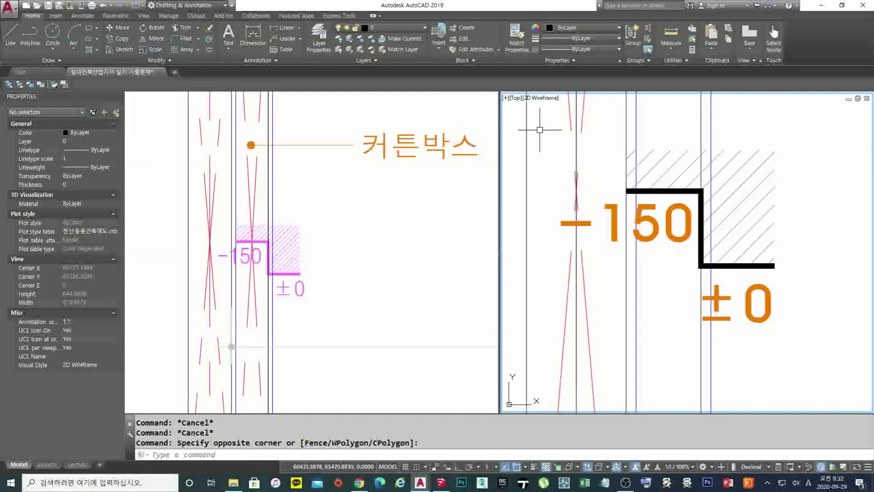
left_click(804, 339)
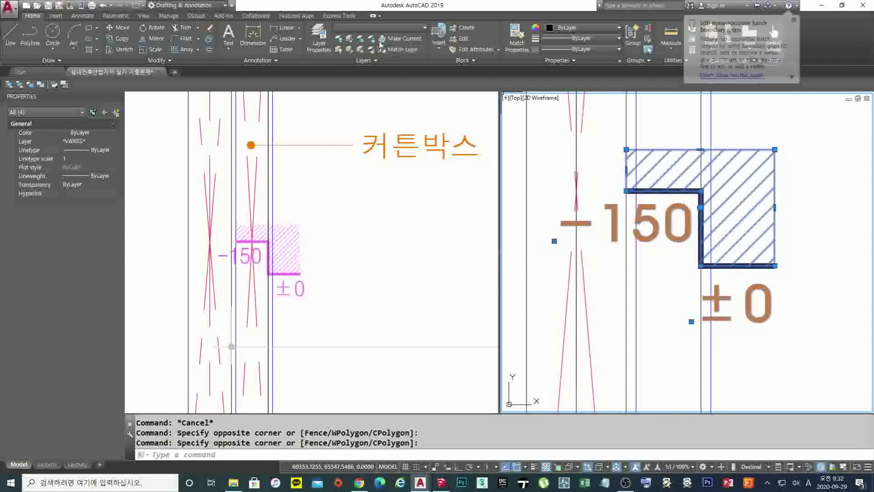
- Select the −150 / ±0 level-change symbol with its hatch to examine its layer and properties
key("Escape")
key("Escape")
scroll(559, 281, "down", 2)
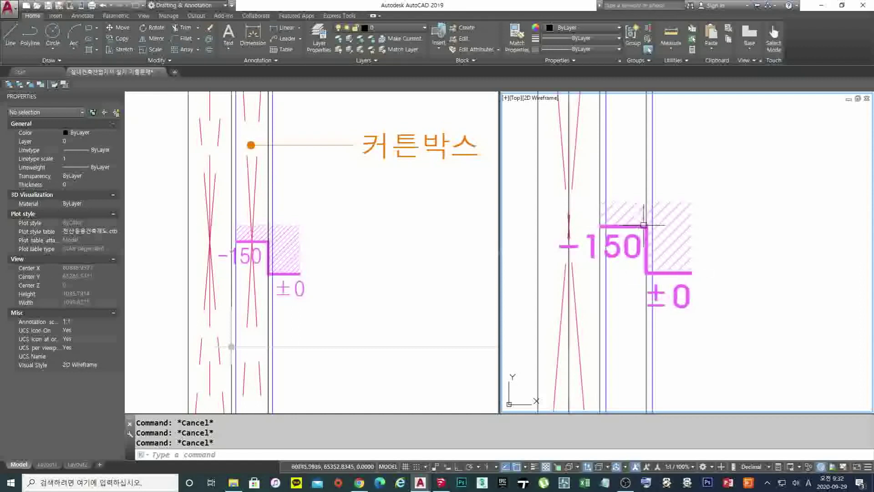
mouse_move(630, 221)
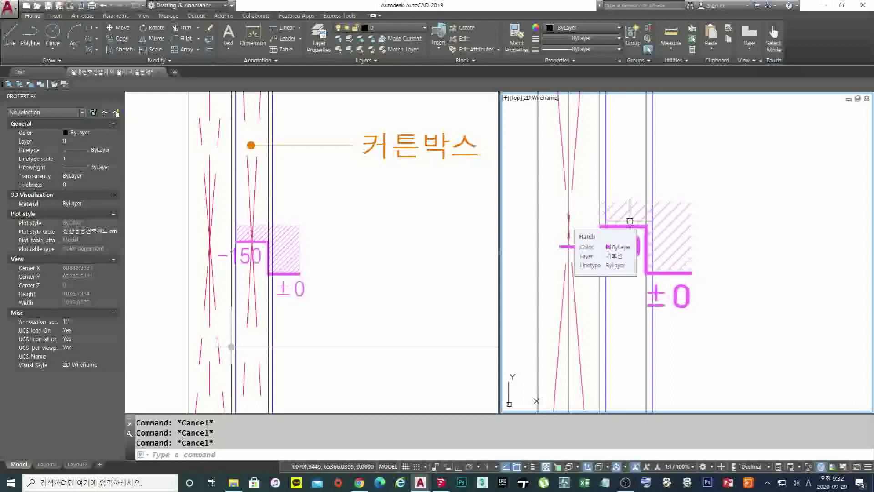
left_click(528, 170)
left_click(758, 344)
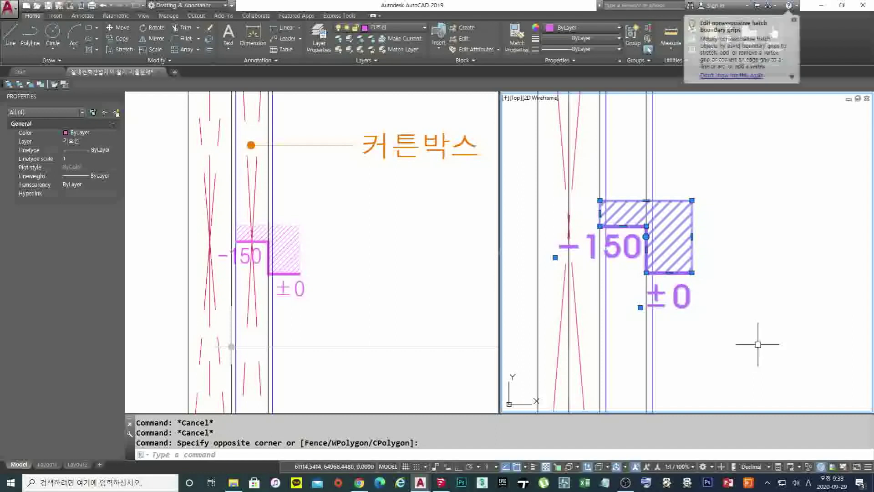
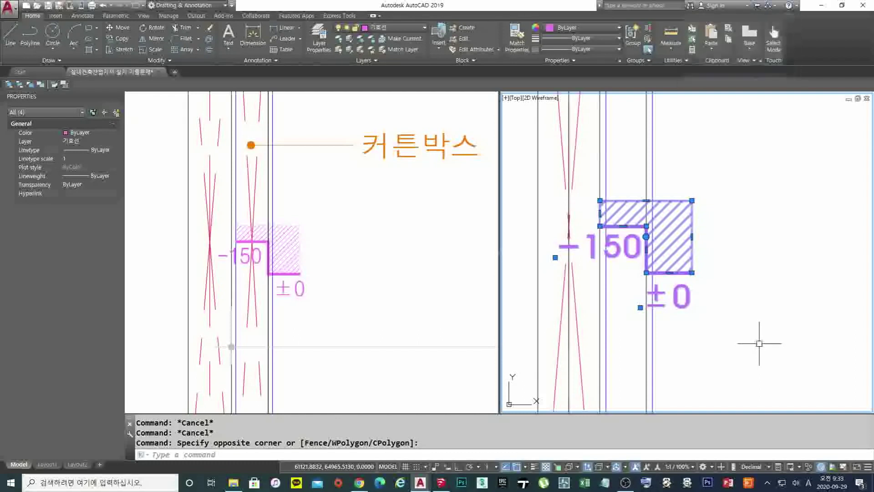
key("Escape")
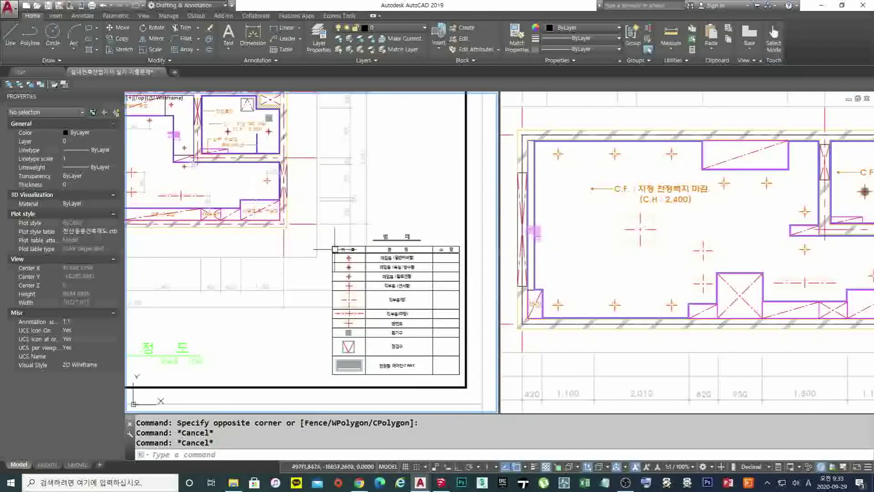
- Erase the four guide lines running around the lower-right corner of the new ceiling plan, where the legend goes
scroll(323, 269, "up", 2)
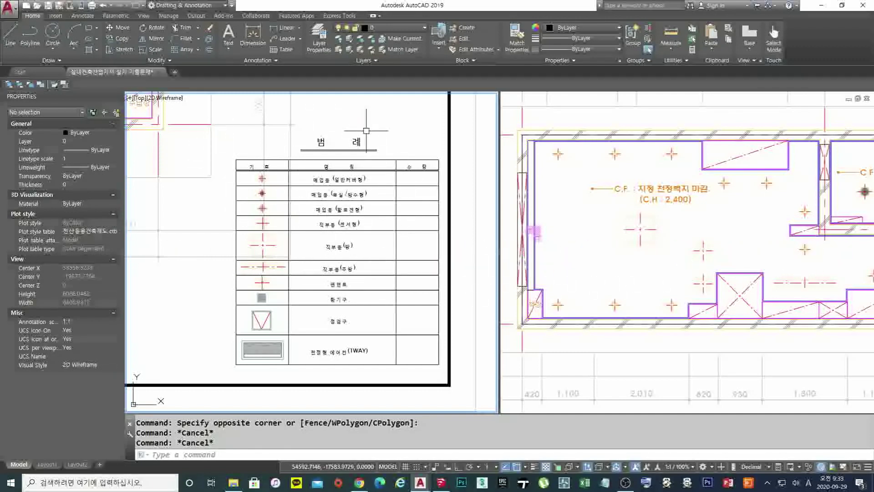
left_click(671, 240)
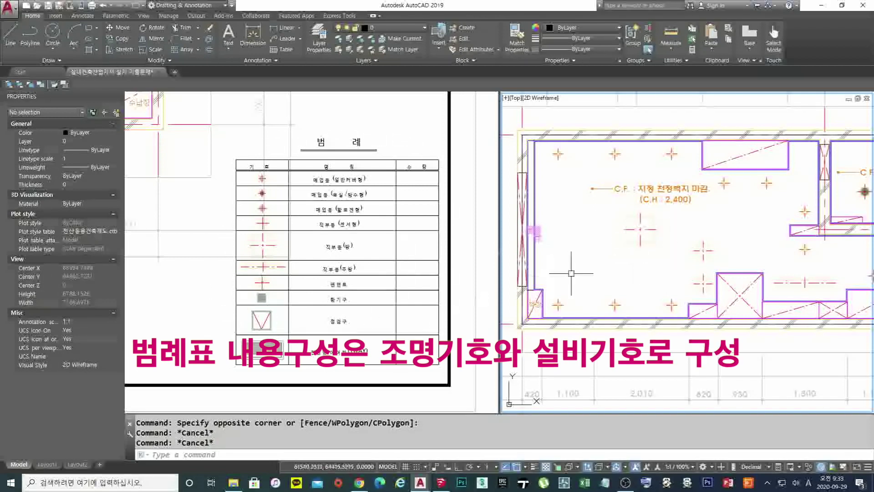
scroll(571, 273, "down", 5)
scroll(605, 260, "up", 5)
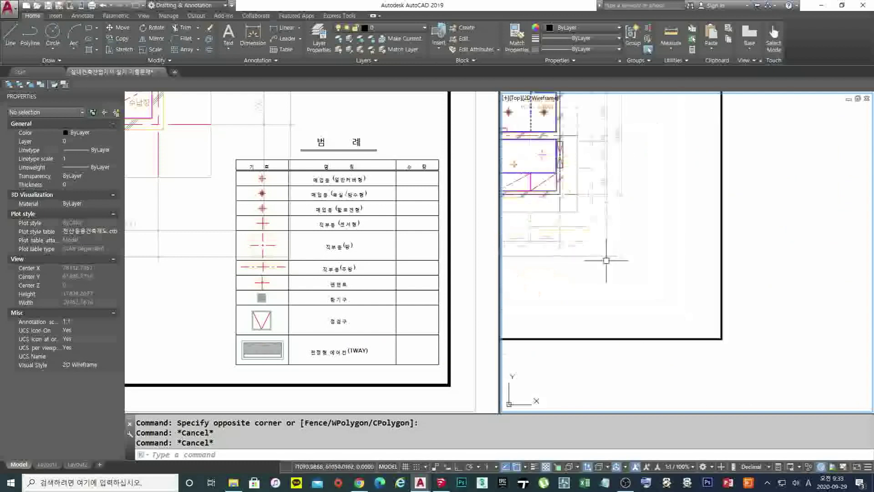
scroll(606, 260, "up", 2)
type("e")
key("Return")
left_click(633, 262)
left_click(551, 171)
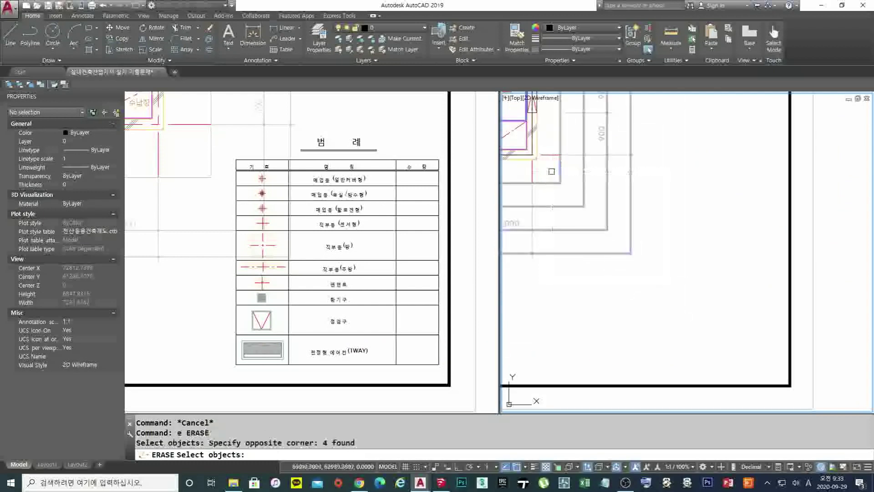
key("Escape")
scroll(550, 292, "down", 2)
scroll(636, 267, "up", 2)
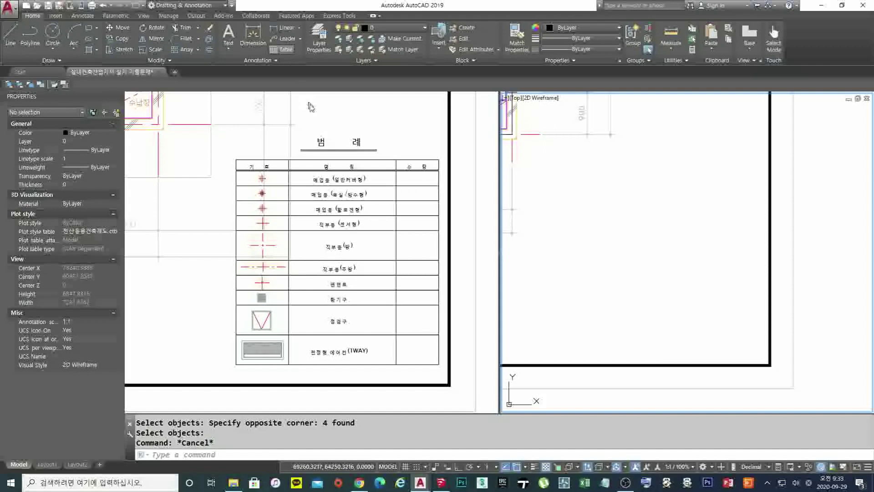
- Examine the column, row and cell style options for inserting a table without creating one
left_click(283, 49)
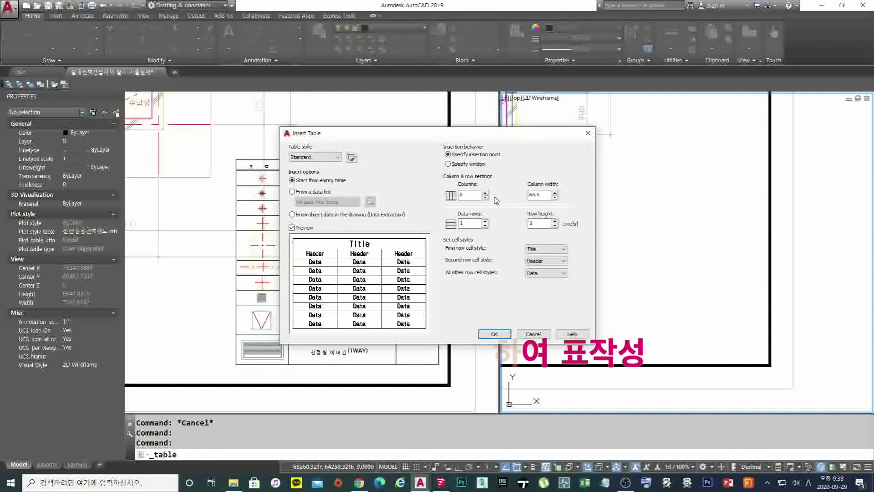
left_click(588, 135)
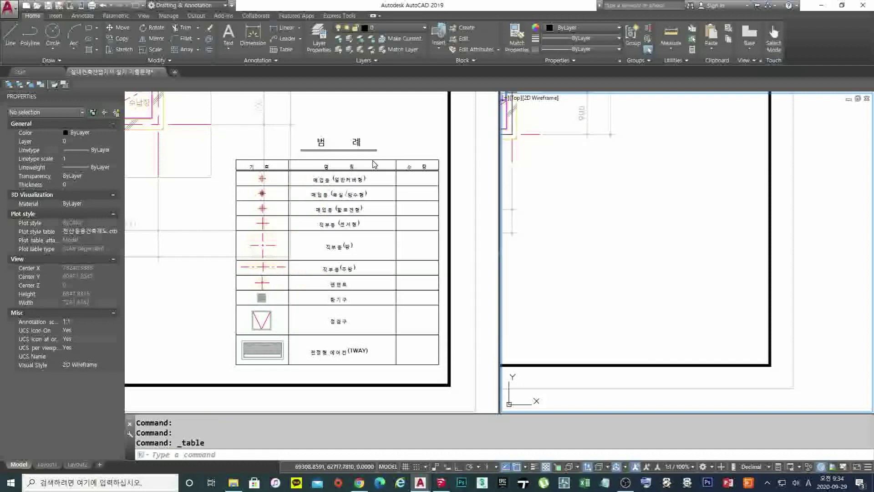
left_click(287, 50)
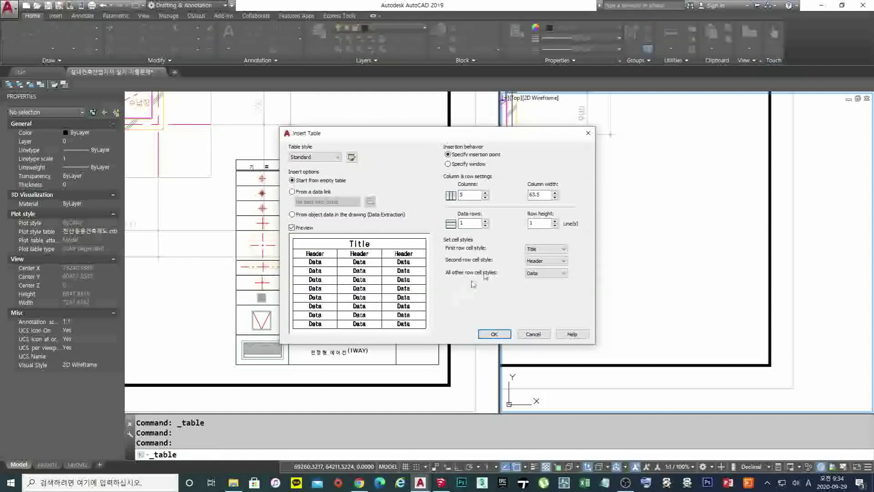
left_click(588, 134)
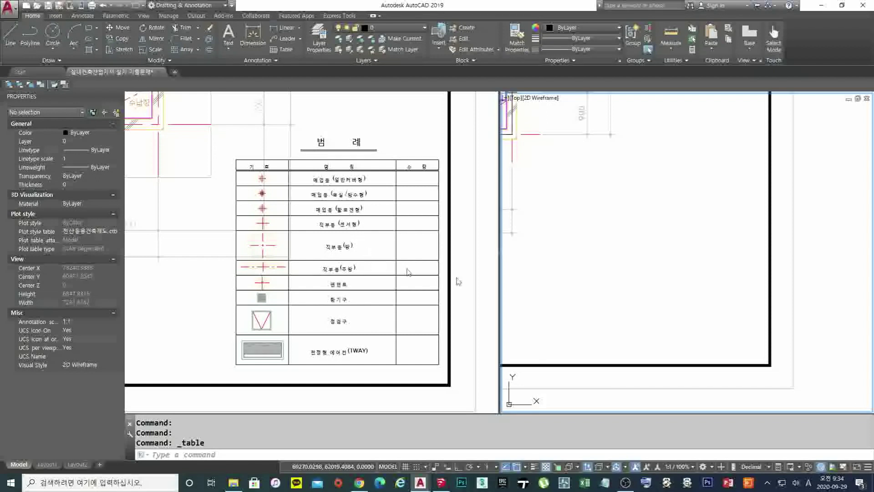
key("Escape")
key("Escape")
key("Escape")
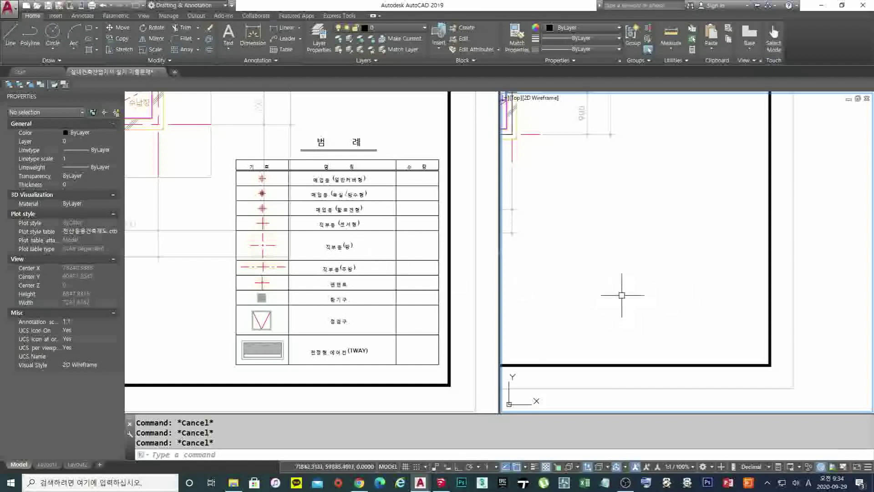
- Examine the finished legend table and check the text properties of its 매입등 (일반커버형) entry
scroll(630, 278, "down", 5)
scroll(592, 244, "up", 5)
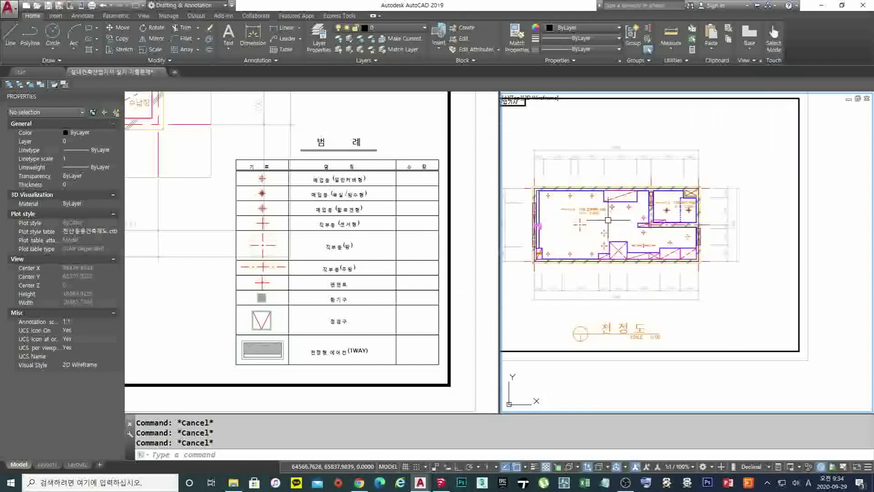
left_click(374, 184)
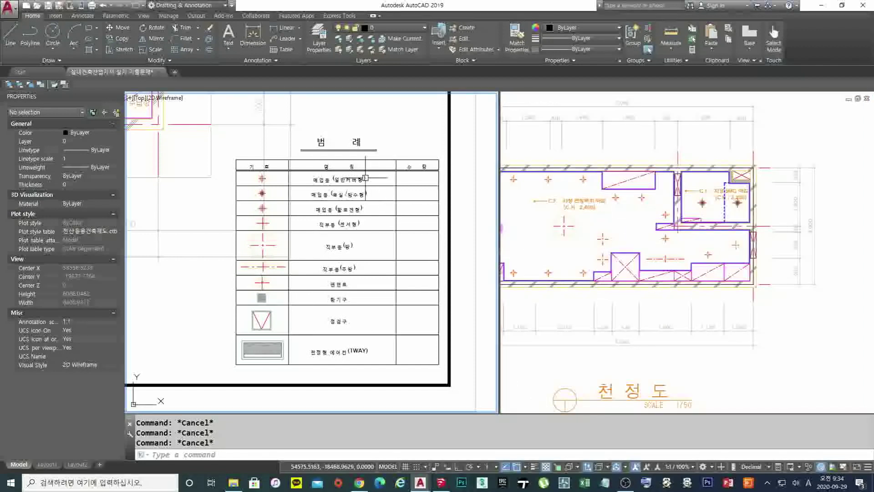
scroll(328, 181, "up", 4)
left_click(328, 181)
scroll(328, 181, "down", 4)
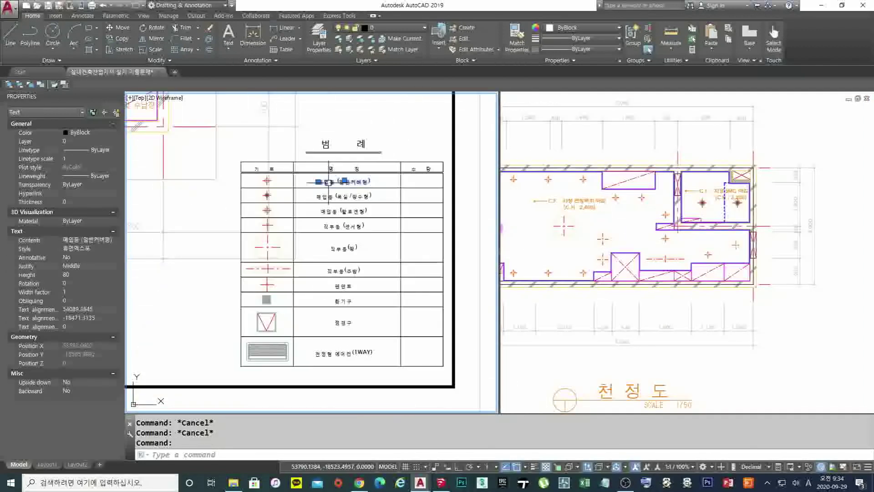
scroll(329, 181, "up", 4)
key("Escape")
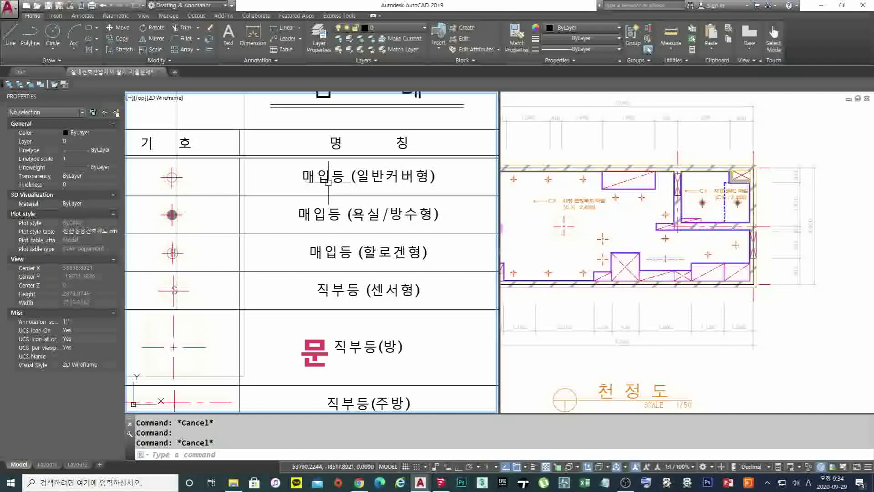
scroll(328, 181, "down", 4)
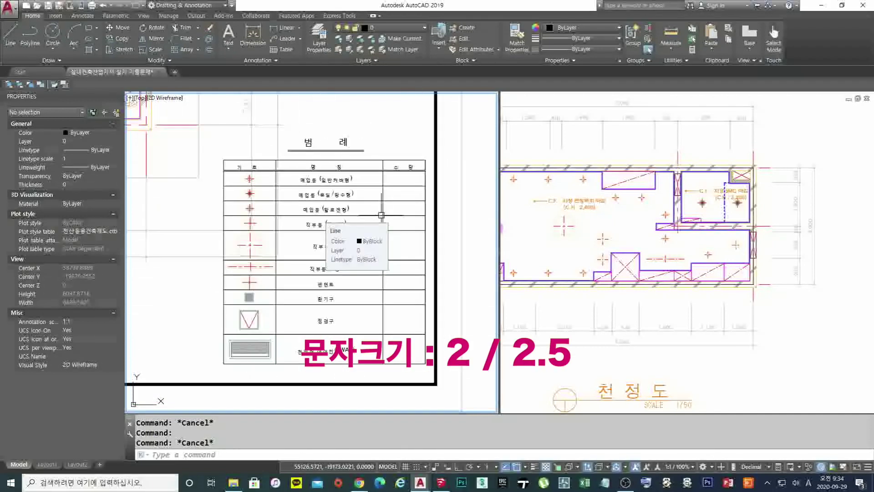
- Copy the "C.F. : 지정 천정벽지 마감." note from the main room to the empty lower-right area of the sheet
left_click(614, 219)
key("Escape")
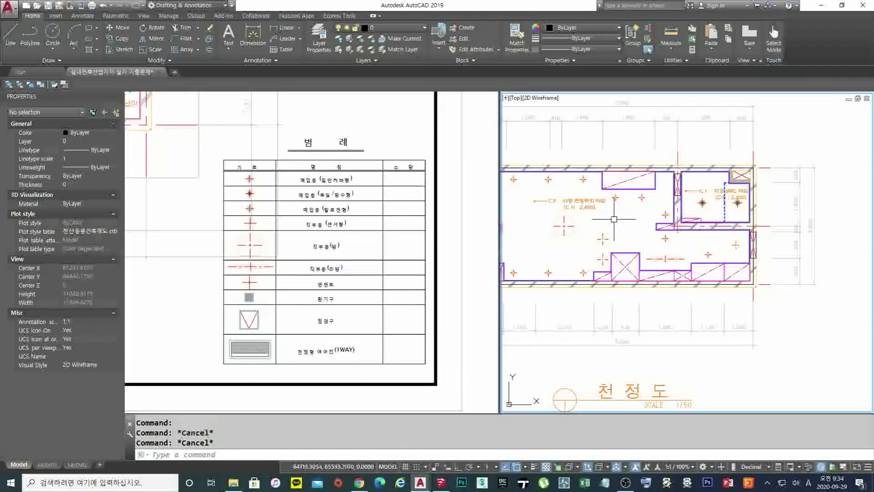
type("co")
key("Return")
left_click(591, 202)
key("Return")
left_click(588, 204)
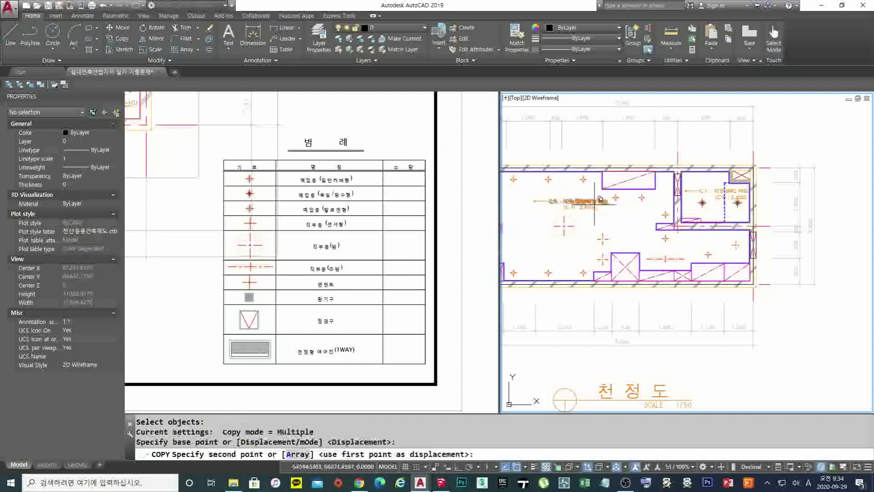
middle_click_drag(494, 193, 595, 214)
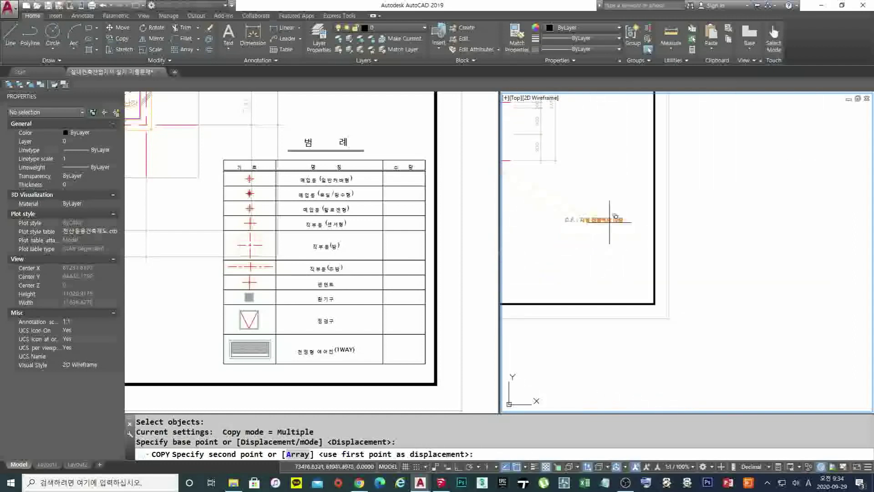
left_click(608, 223)
key("Escape")
scroll(608, 223, "up", 5)
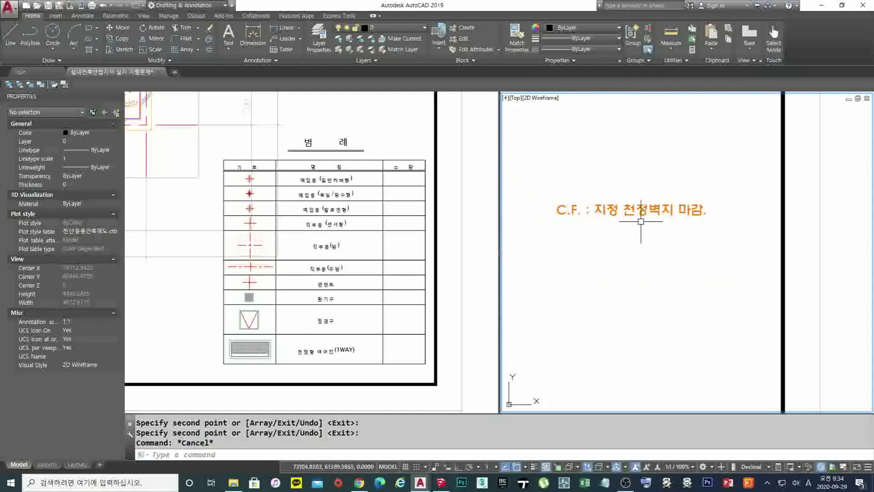
- Draw a rough rectangle freehand around the copied C.F. note as a trial legend cell
type("rec")
key("Return")
scroll(637, 222, "down", 3)
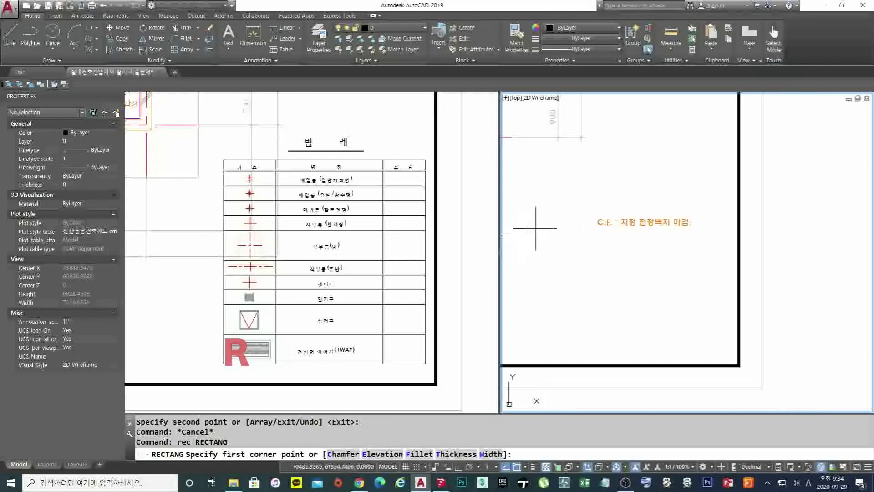
left_click(522, 234)
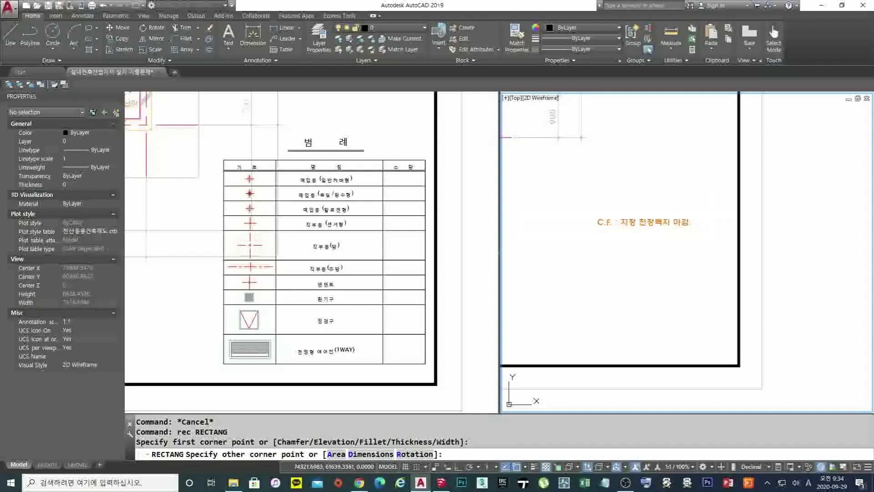
left_click(707, 215)
- Adjust the fit with Move so the C.F. note sits vertically centred in the trial rectangle
type("m")
key("Return")
scroll(676, 218, "up", 3)
left_click(673, 256)
key("Return")
left_click(665, 307)
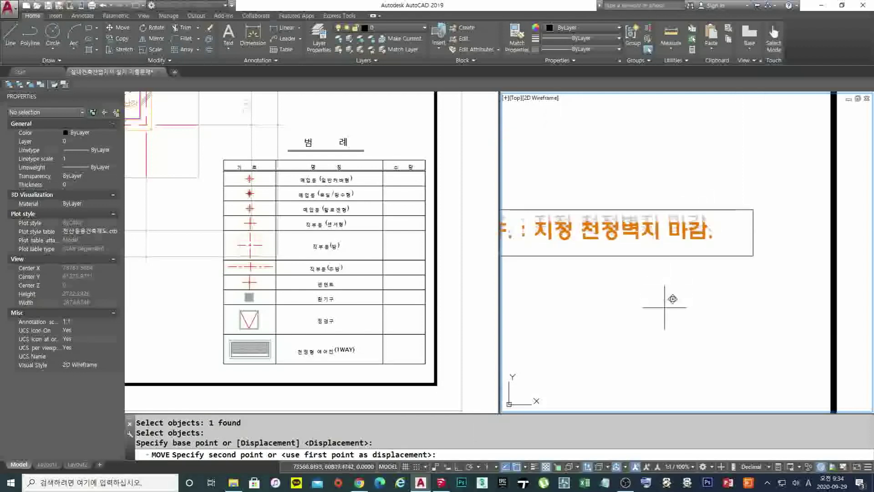
left_click(665, 307)
scroll(606, 220, "down", 5)
scroll(664, 229, "up", 3)
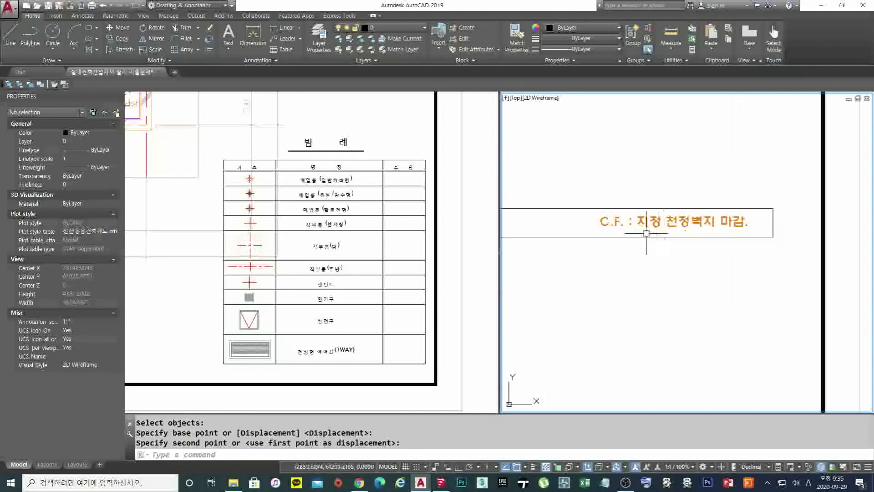
- Erase the trial rectangle around the copied C.F. note
type("e")
key("Return")
left_click(633, 238)
left_click(592, 227)
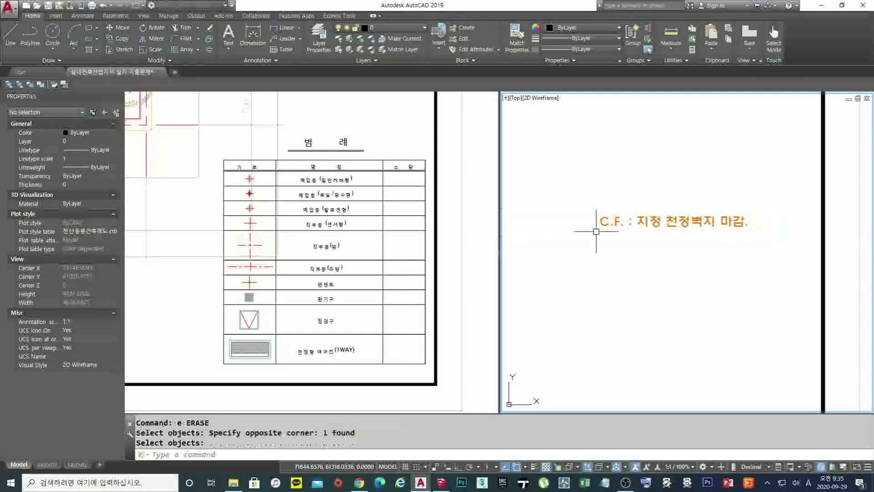
key("Return")
- Check the text height of the copied C.F. note in its properties
left_click(653, 219)
scroll(653, 218, "up", 3)
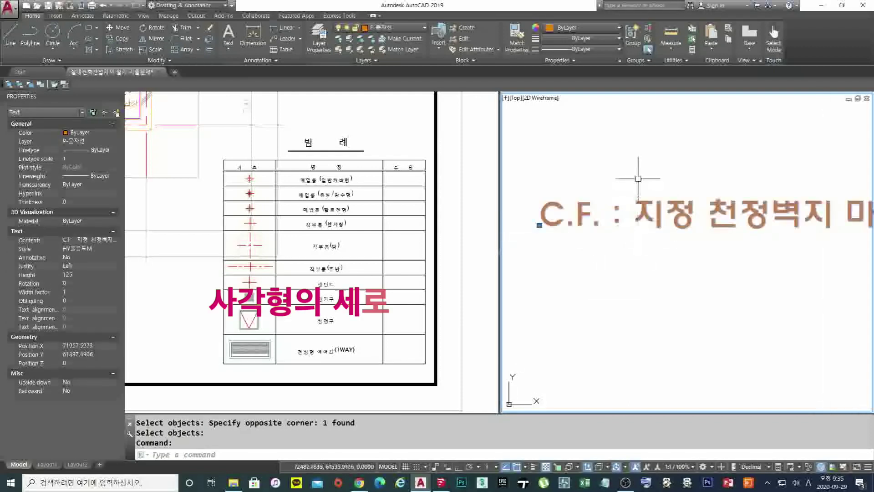
scroll(662, 228, "down", 3)
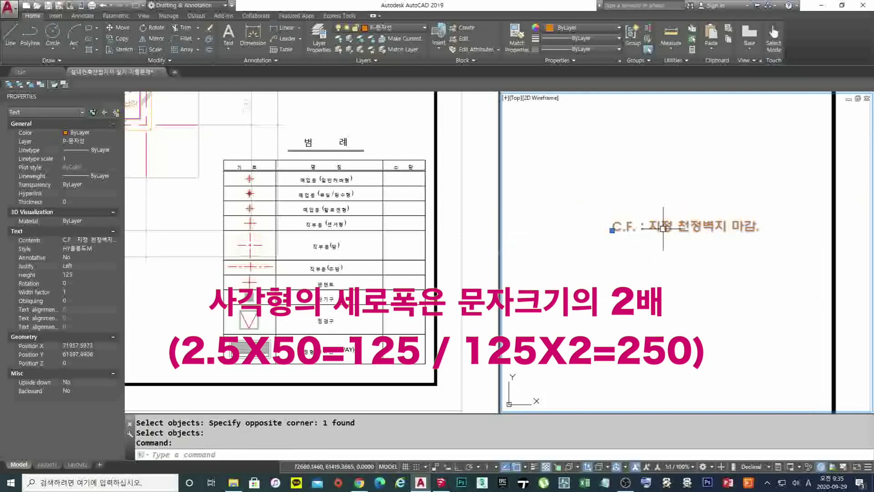
type("rec")
key("Return")
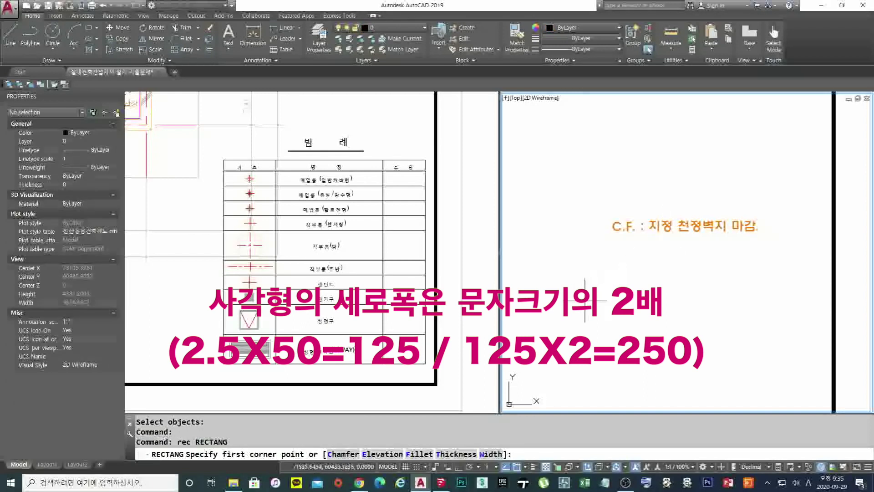
left_click(585, 301)
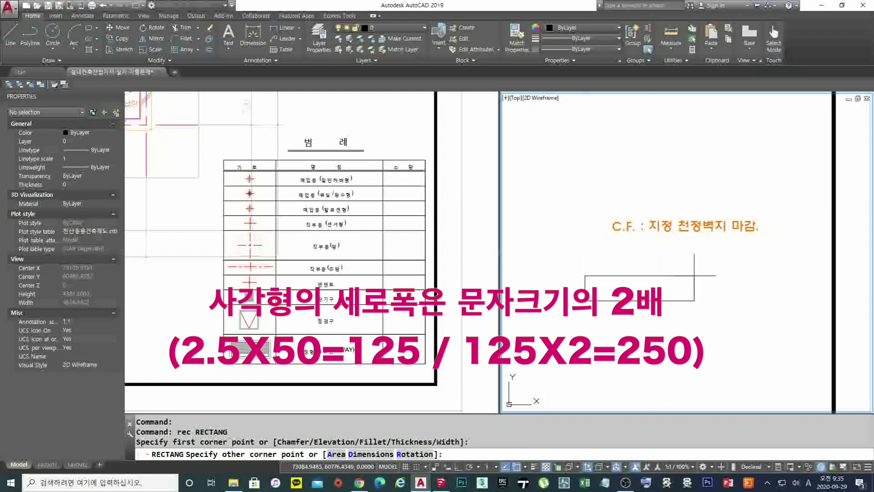
type("000,250")
key("Return")
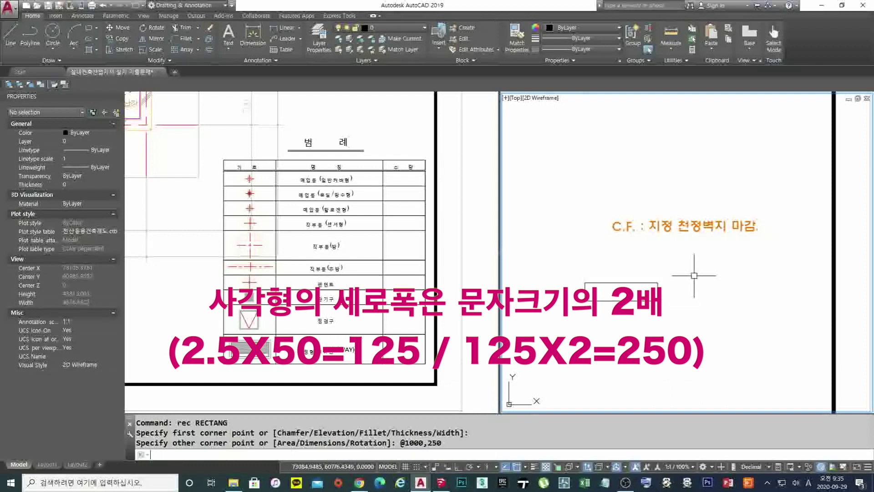
- Move the 1000 by 250 rectangle up so it frames the start of the copied C.F. note
type("m")
key("Return")
left_click_drag(652, 247, 583, 315)
key("Return")
left_click(689, 397)
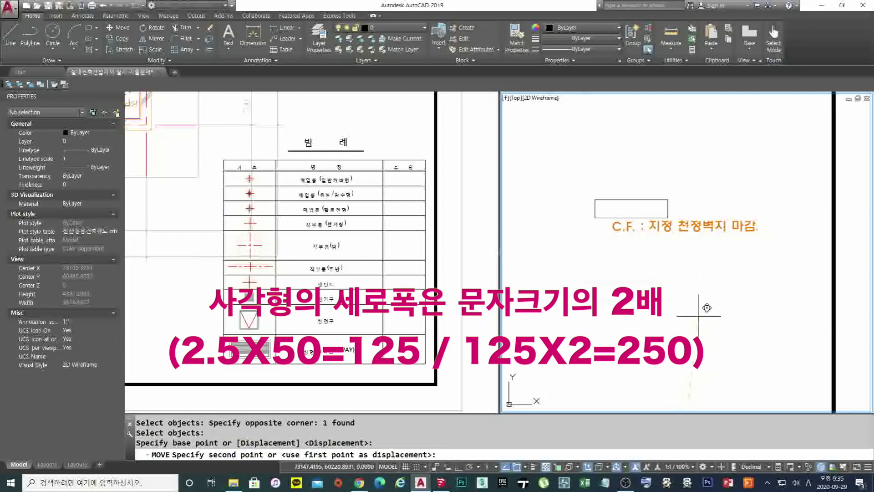
left_click(706, 324)
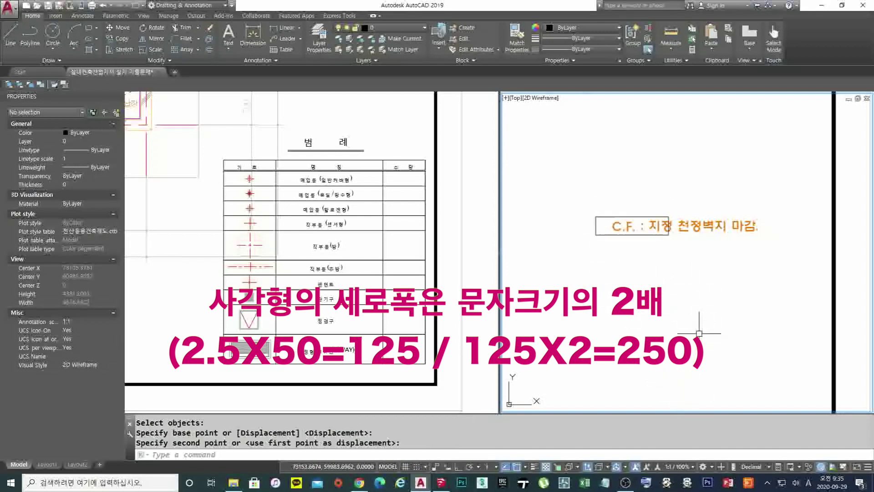
- With snap and ortho on, stretch the rectangle's right end horizontally to well past the end of the C.F. note
scroll(673, 233, "up", 4)
scroll(673, 233, "down", 4)
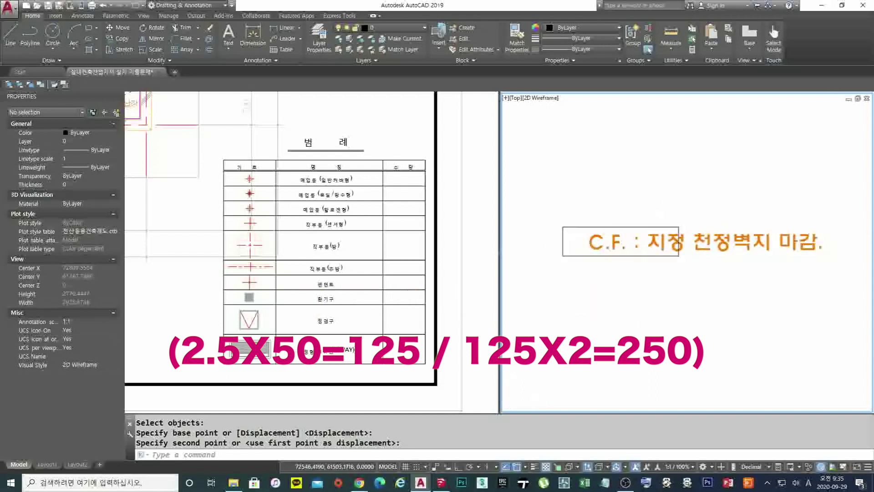
type("s")
key("Return")
left_click(665, 214)
left_click(646, 250)
key("Return")
left_click(647, 301)
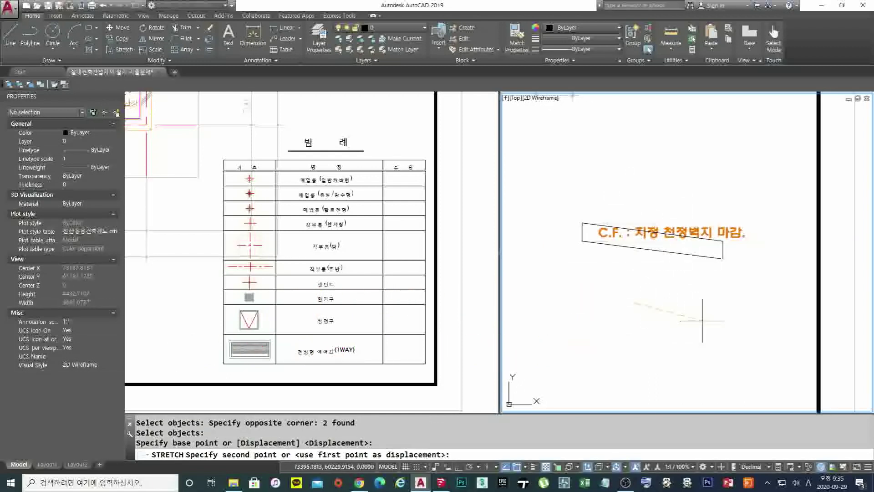
key("F9")
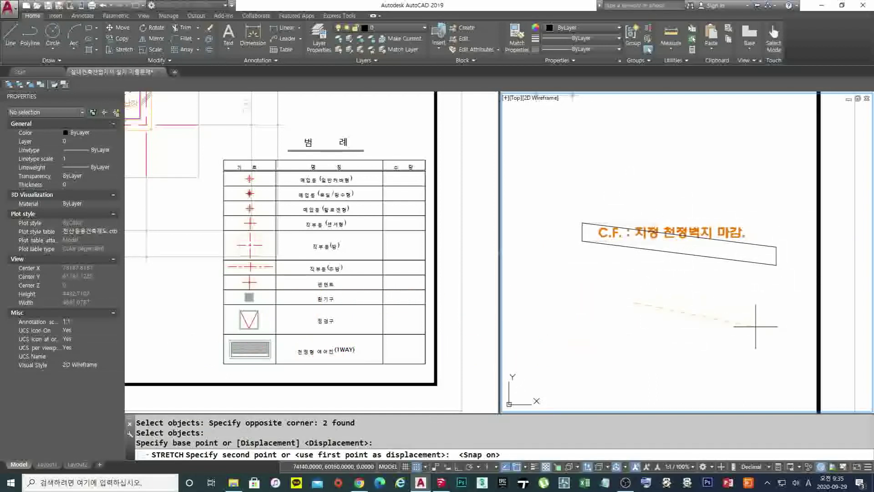
key("F8")
left_click(780, 307)
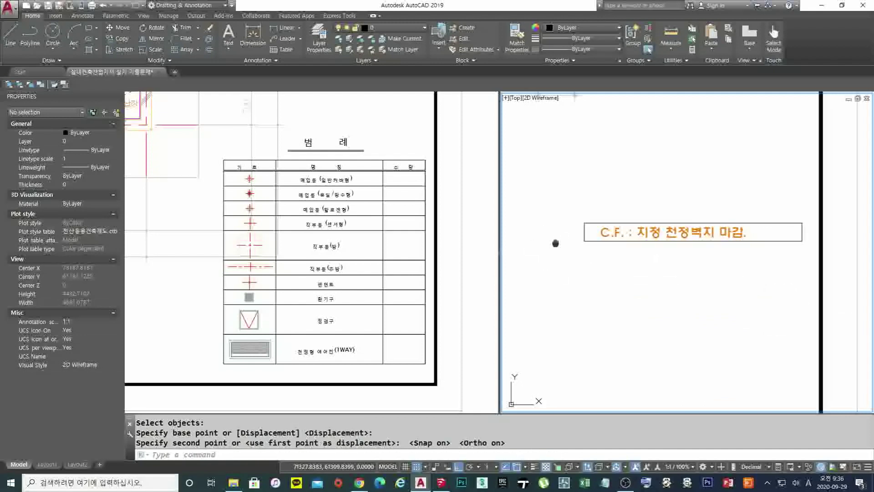
- Stretch the rectangle's left end, together with the C.F. note, further left to widen the row
middle_click_drag(554, 244, 638, 241)
type("s")
key("Return")
left_click(693, 273)
left_click(641, 179)
key("Return")
left_click(728, 305)
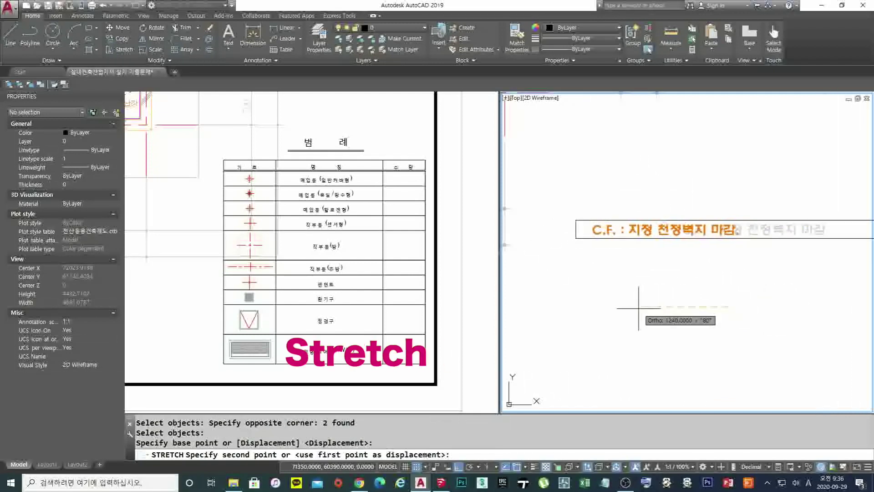
left_click(630, 291)
scroll(611, 230, "down", 3)
scroll(578, 230, "up", 3)
middle_click_drag(578, 229, 608, 236)
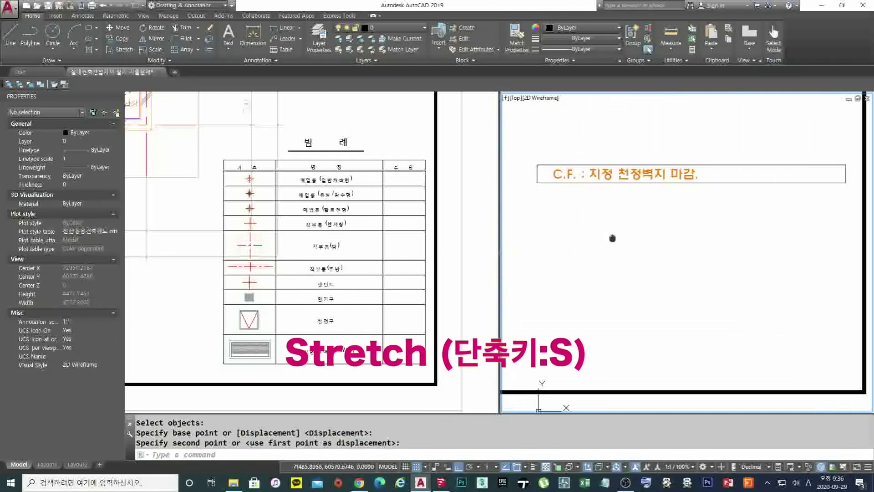
type("co")
key("Return")
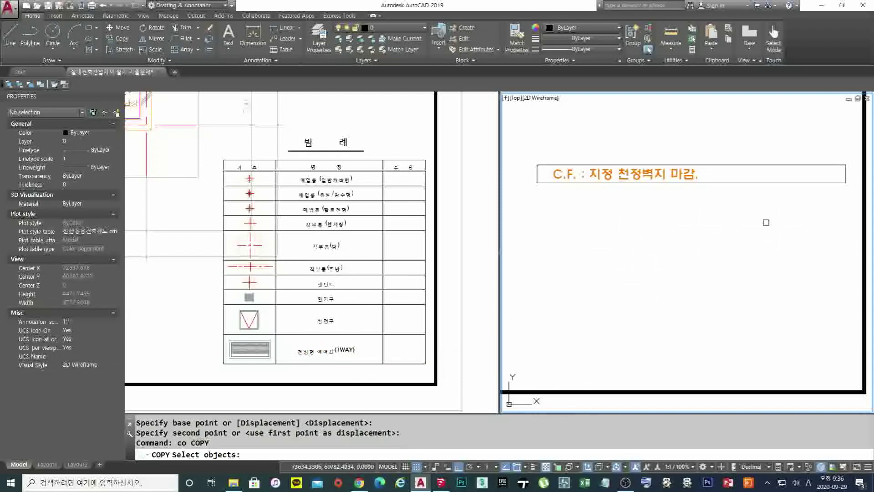
left_click(765, 216)
left_click(727, 164)
key("Escape")
key("Escape")
key("Escape")
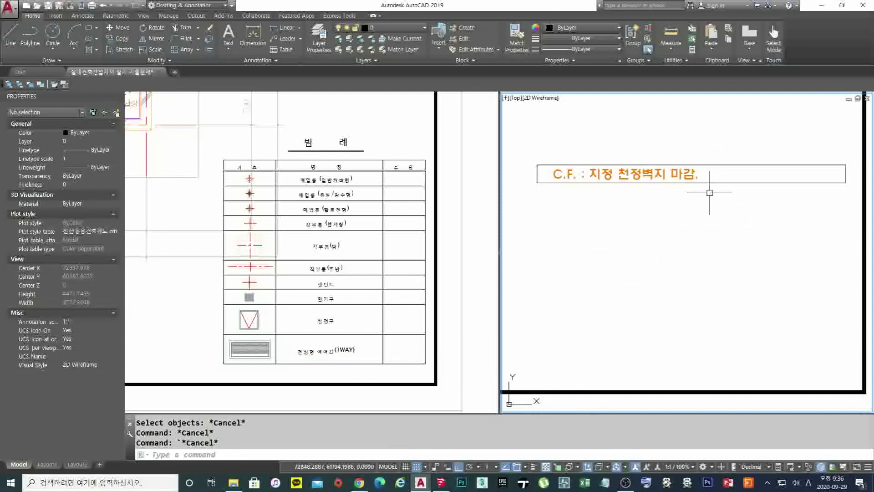
- Copy the widened rectangle directly below itself, corner to corner, to start the first body row
type("co")
key("Return")
key("Return")
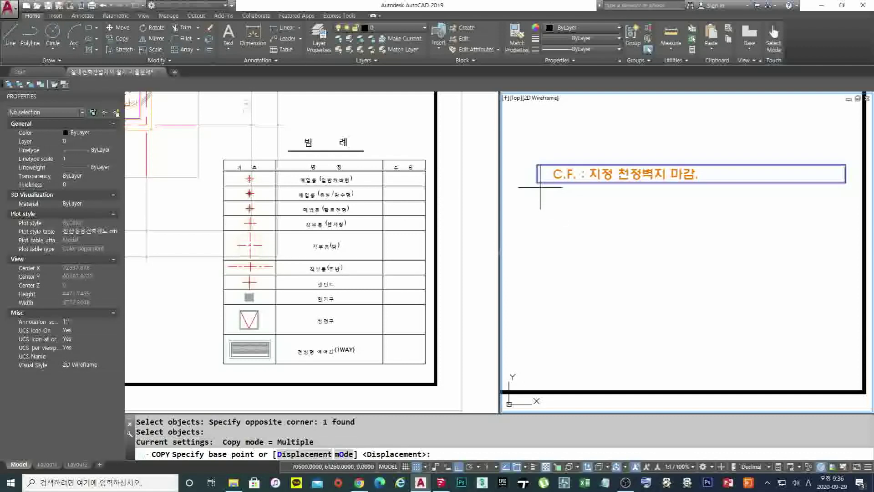
left_click(537, 165)
left_click(537, 183)
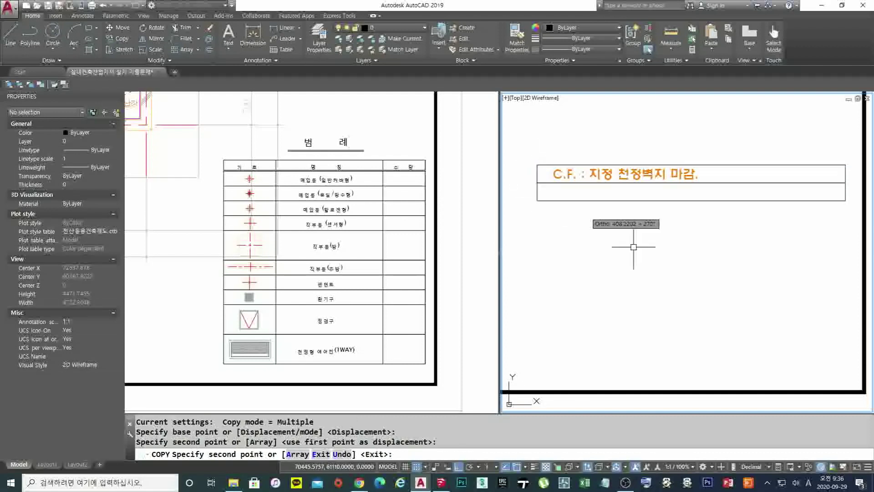
key("Return")
- Move the lower rectangle down by 10 to leave a narrow gap below the header row
type("m")
key("Return")
left_click(595, 219)
left_click(553, 188)
key("Return")
scroll(528, 178, "up", 6)
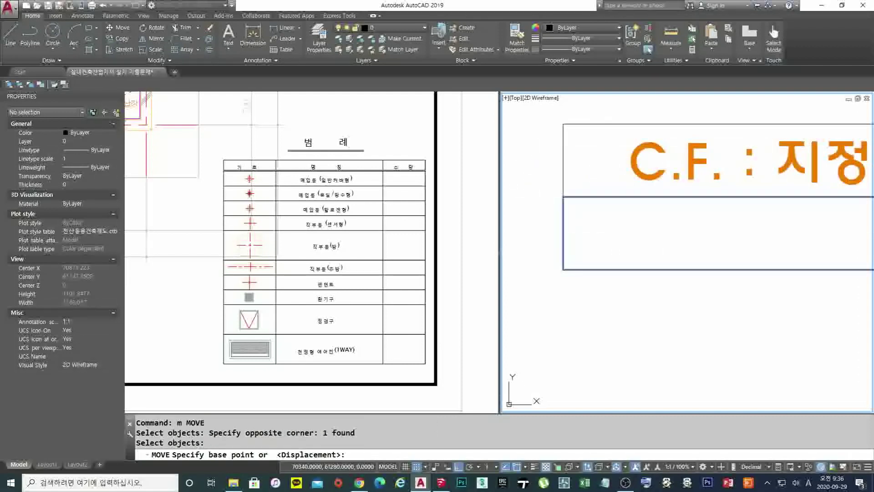
left_click(531, 213)
type("10")
key("Return")
key("Return")
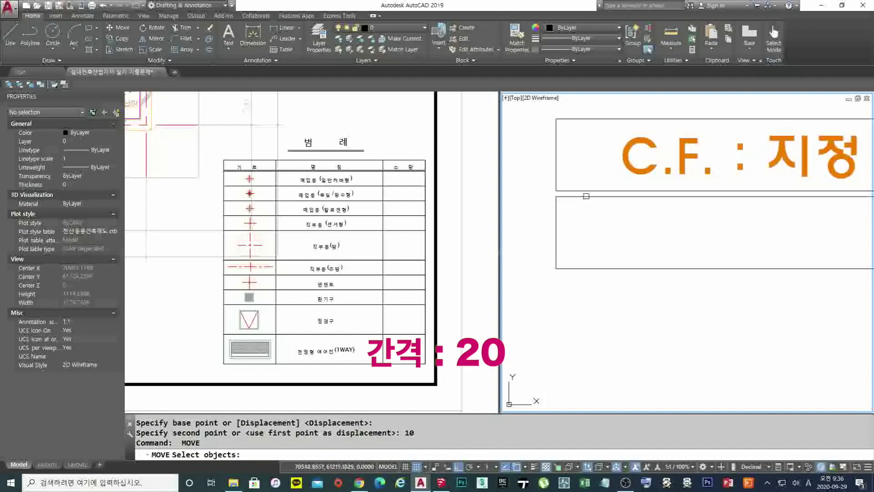
key("Escape")
key("Escape")
- Copy the body row rectangle downward five times, stacking each copy directly against the row above
scroll(581, 192, "down", 6)
type("c")
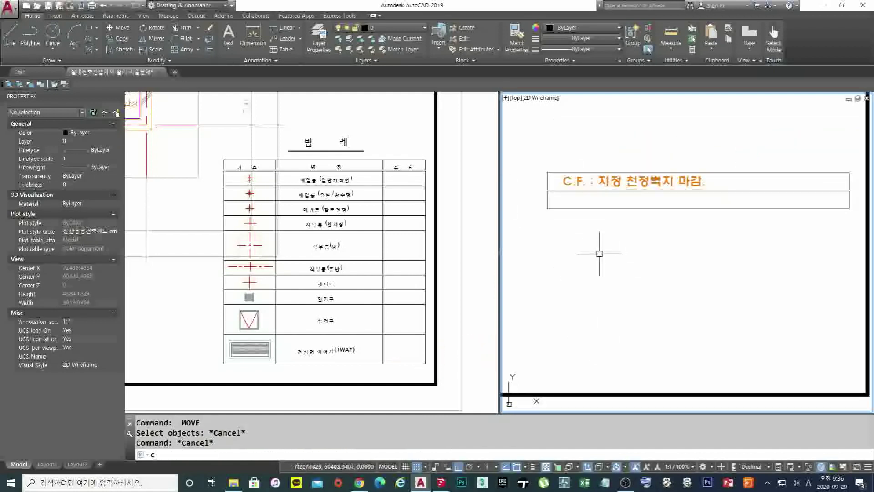
type("o")
key("Return")
left_click(574, 228)
left_click(557, 203)
scroll(535, 196, "up", 2)
key("Return")
left_click(554, 188)
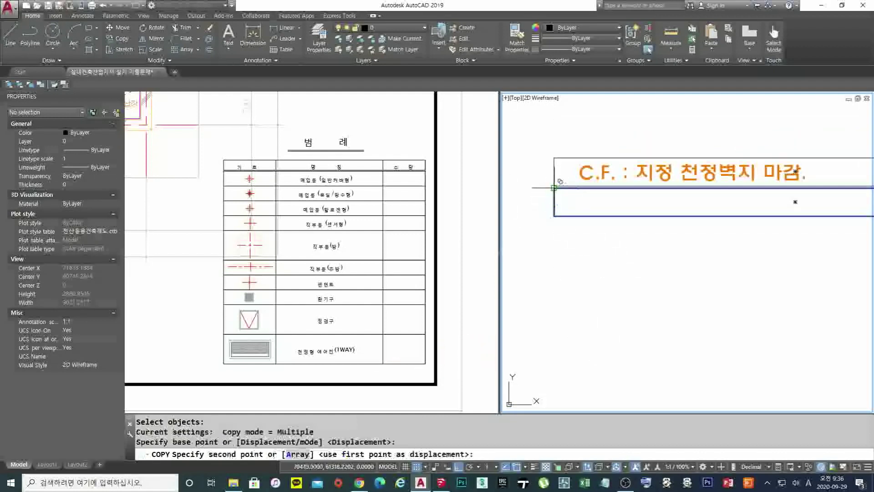
left_click(555, 216)
left_click(554, 245)
left_click(555, 272)
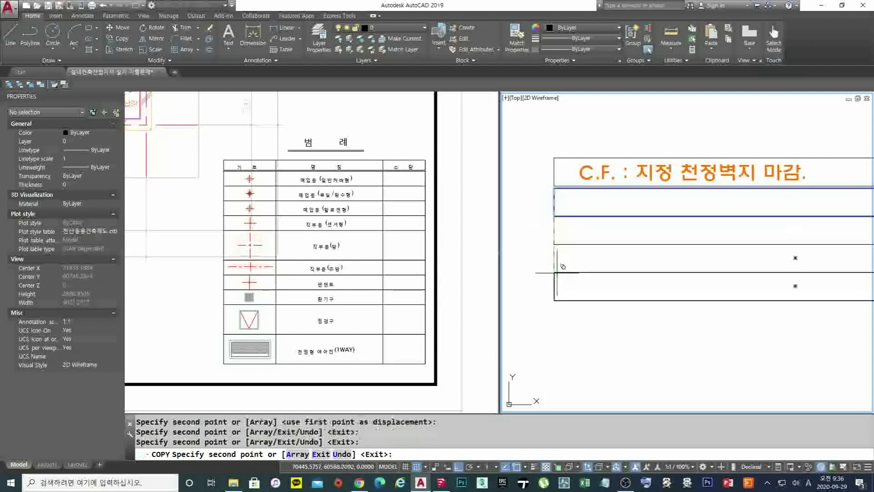
left_click(554, 300)
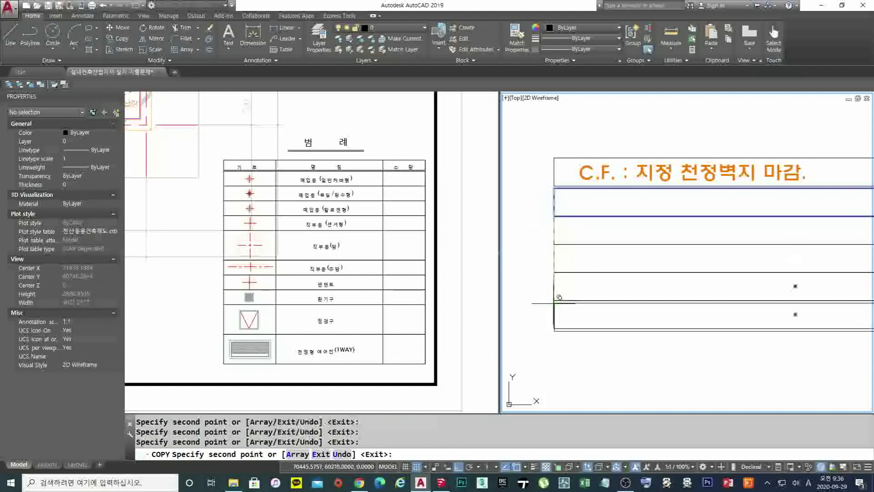
left_click(554, 328)
key("Return")
- Copy the lowest four rows as a block directly below the table to make ten body rows
scroll(592, 273, "down", 6)
middle_click_drag(599, 295, 584, 253)
scroll(575, 250, "up", 4)
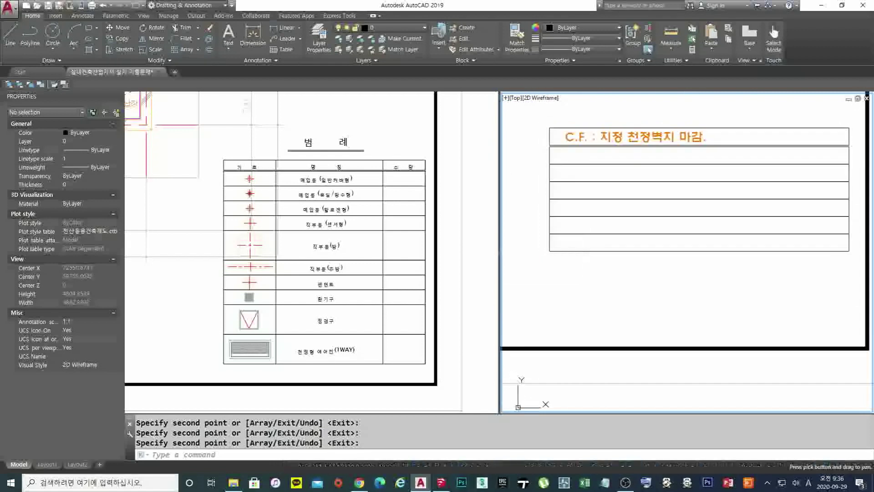
key("Return")
left_click(585, 262)
left_click(561, 197)
key("Return")
left_click(550, 182)
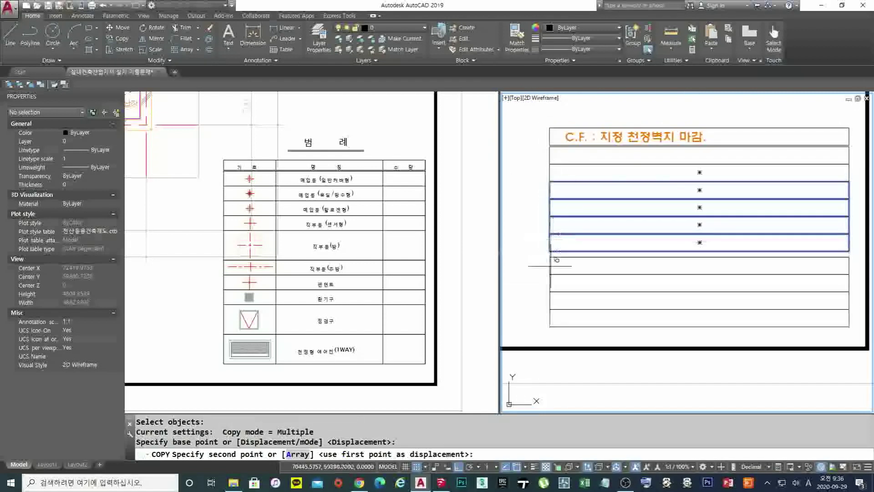
left_click(550, 251)
key("Return")
- Replace the C.F. note in the header row with the text 기호
scroll(624, 270, "down", 3)
middle_click_drag(632, 271, 633, 291)
scroll(632, 291, "up", 3)
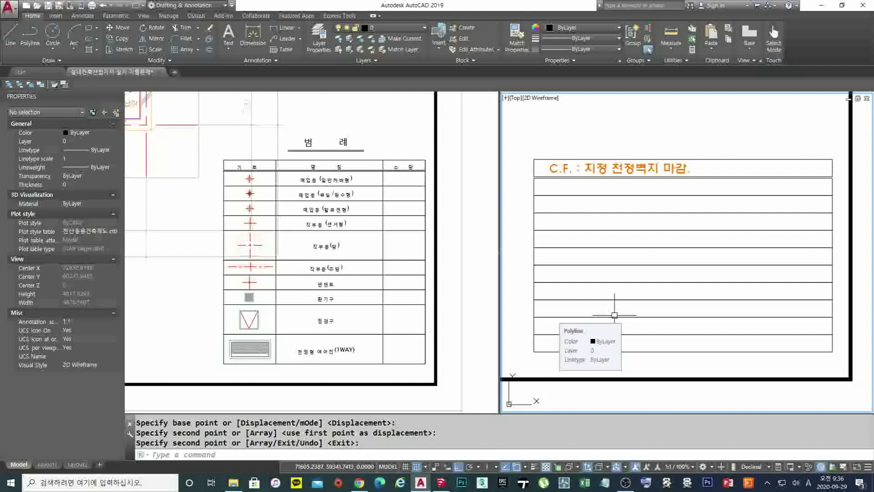
left_click(600, 166)
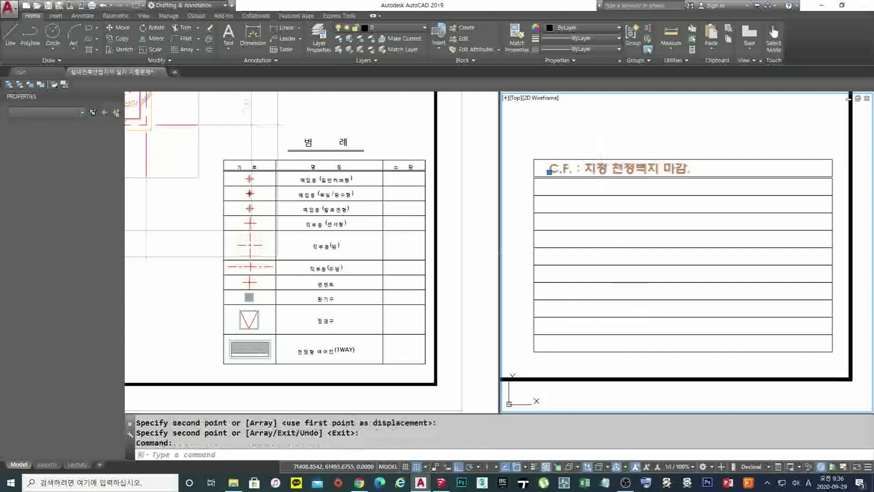
double_click(602, 169)
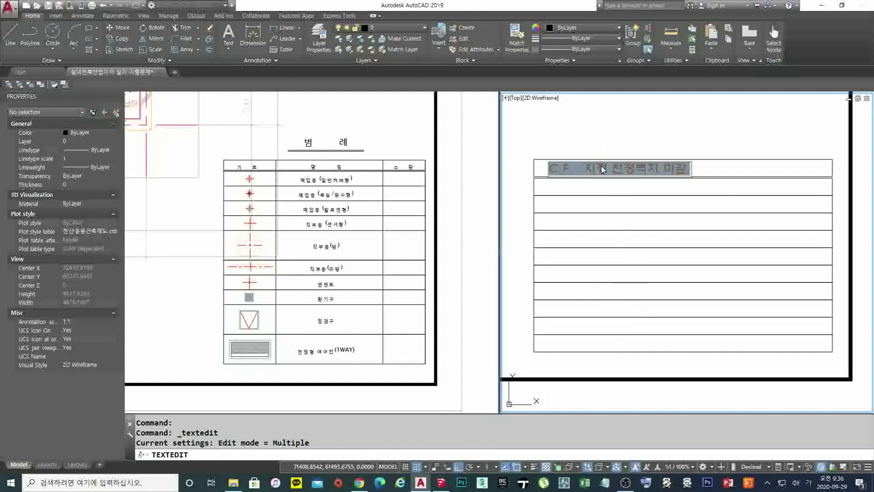
type("기호")
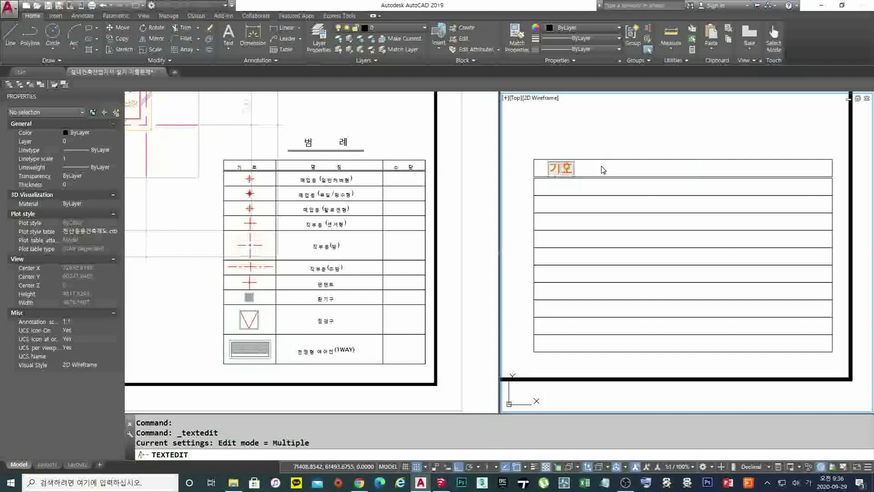
key("Escape")
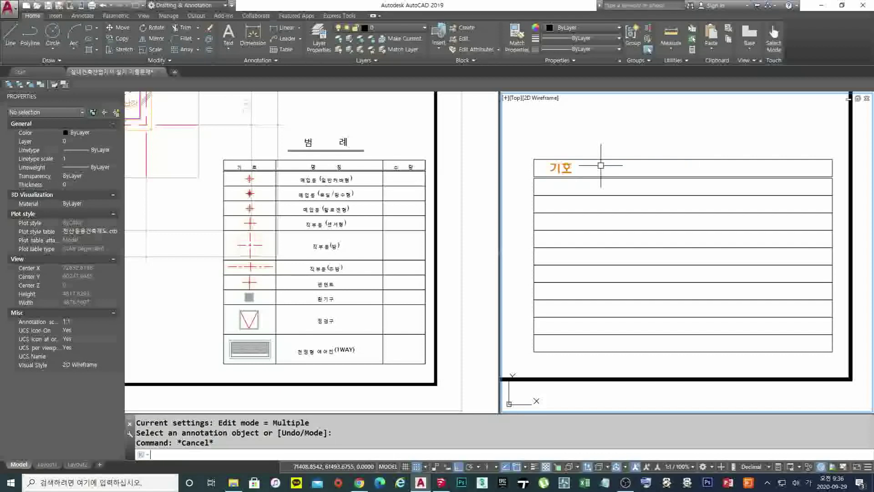
key("Return")
key("Escape")
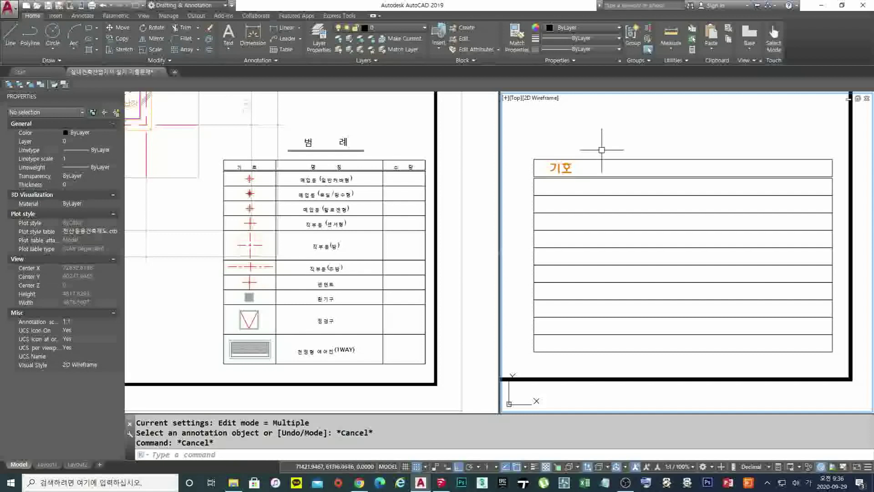
key("Return")
key("Escape")
key("Escape")
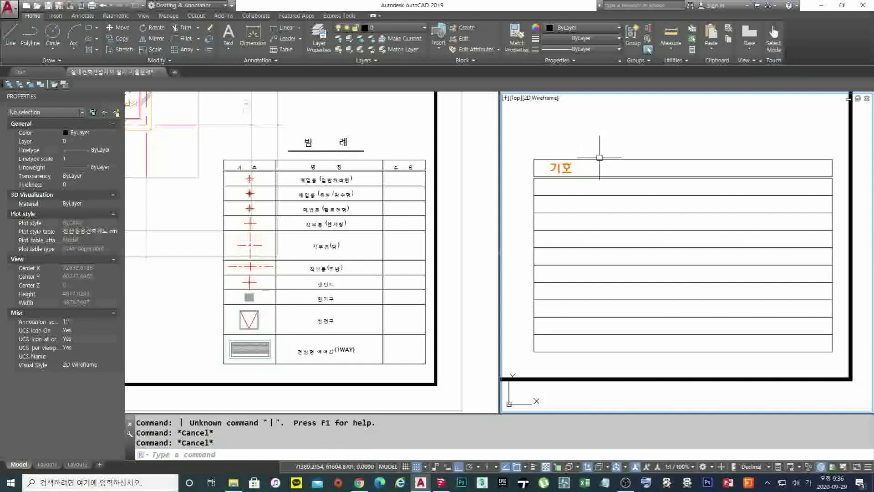
- Draw a vertical line just past the 기호 heading, running from above the table to below its last row
type("l")
key("Return")
left_click(593, 146)
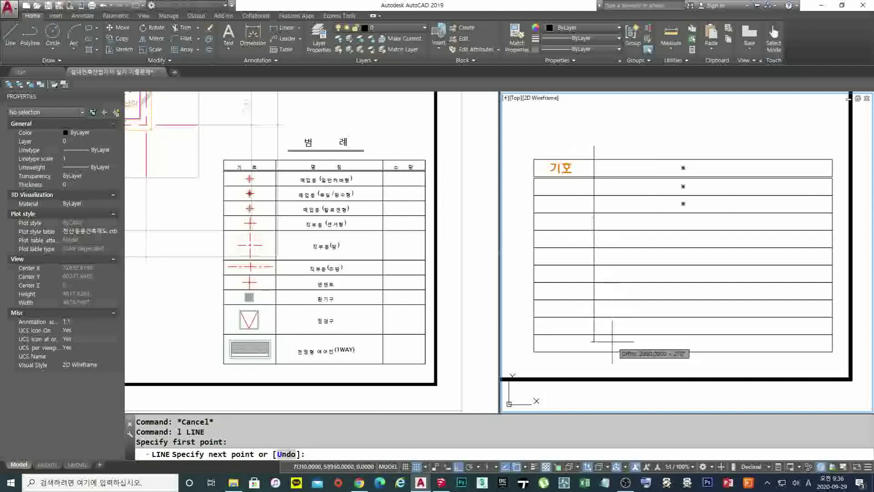
left_click(594, 372)
key("Return")
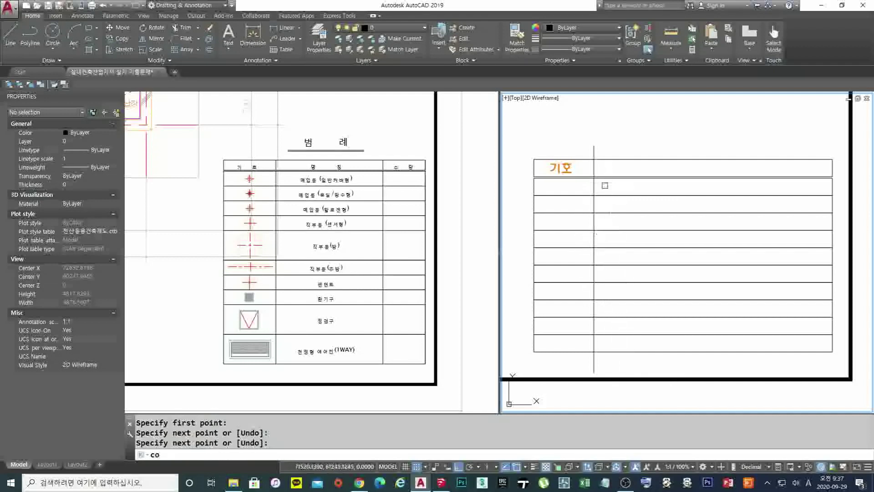
key("Return")
left_click(601, 151)
left_click(588, 132)
key("Return")
left_click(588, 129)
key("Escape")
key("Escape")
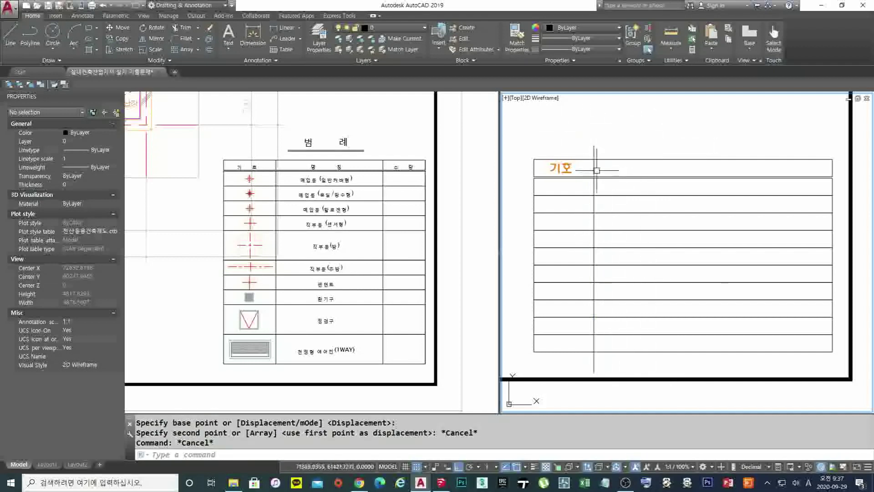
- Trim the part of the vertical column line that extends above the header row
scroll(596, 170, "up", 3)
type("tr")
key("Return")
key("Return")
left_click(607, 121)
left_click(552, 106)
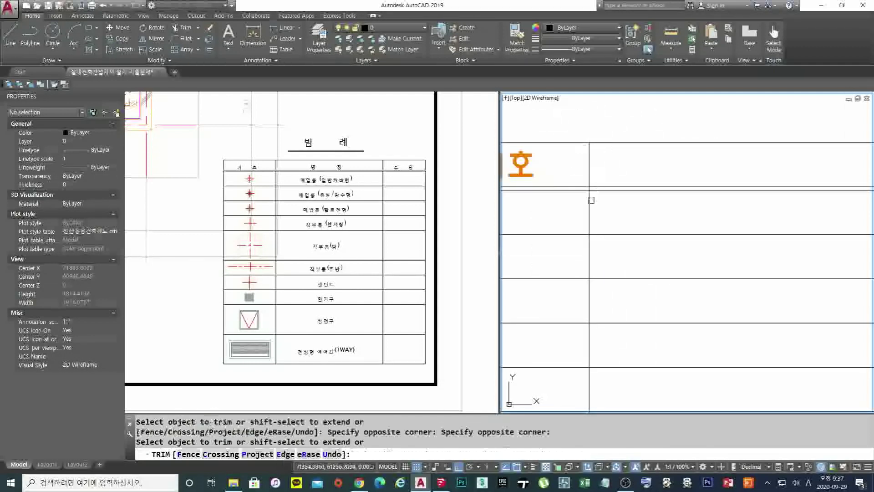
scroll(591, 200, "up", 5)
key("Return")
- Trim the part of the vertical column line that extends below the last row
scroll(597, 160, "down", 9)
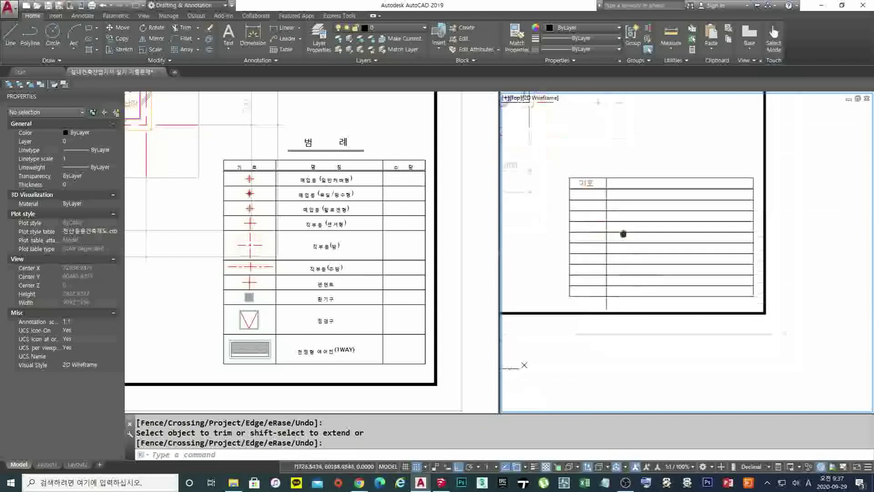
middle_click_drag(623, 234, 615, 204)
scroll(610, 265, "up", 3)
type("tr")
key("Return")
left_click(609, 267)
left_click(593, 252)
key("Return")
left_click(596, 276)
left_click(551, 277)
key("Return")
- Copy the vertical column line horizontally toward the table's right side to mark off a narrow third column
scroll(610, 262, "down", 8)
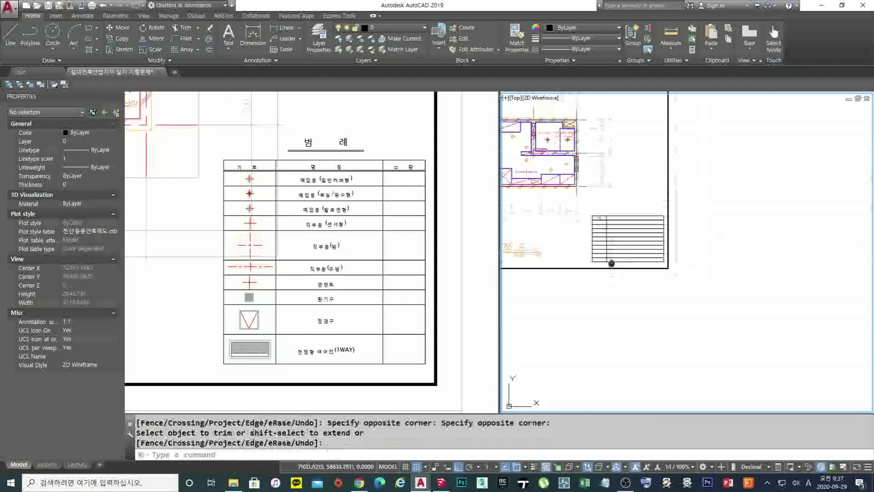
scroll(597, 268, "up", 4)
middle_click_drag(611, 262, 591, 292)
scroll(591, 292, "up", 2)
key("Return")
type("co COPY")
key("Return")
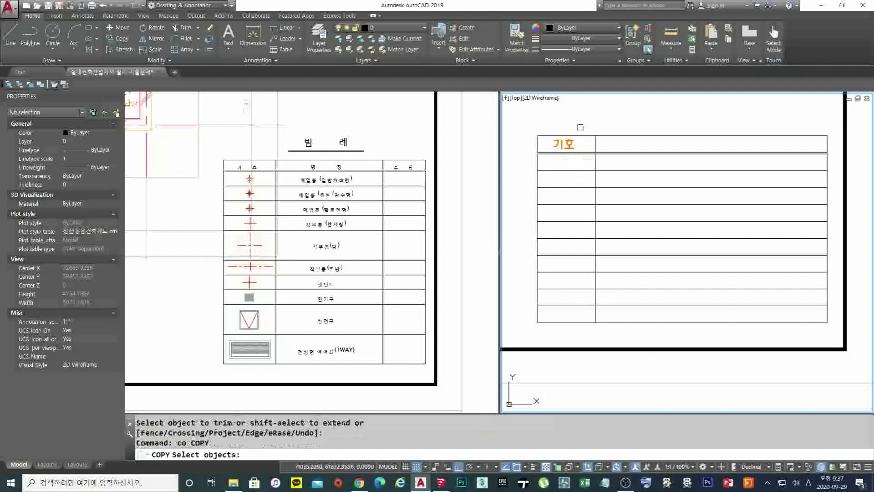
left_click(578, 123)
left_click(618, 327)
key("Return")
left_click(593, 120)
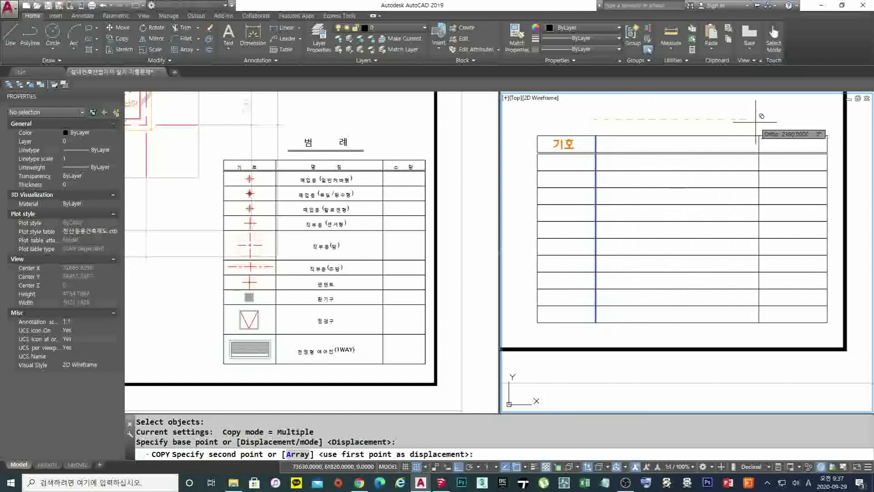
left_click(773, 119)
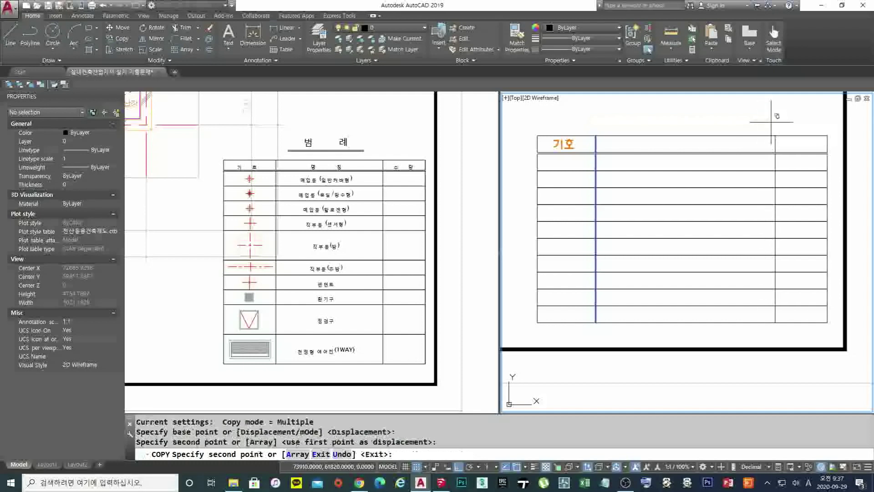
key("Escape")
key("Escape")
key("Escape")
- Copy the 기호 heading horizontally into the middle of the second column's header cell
middle_click_drag(774, 189, 718, 199)
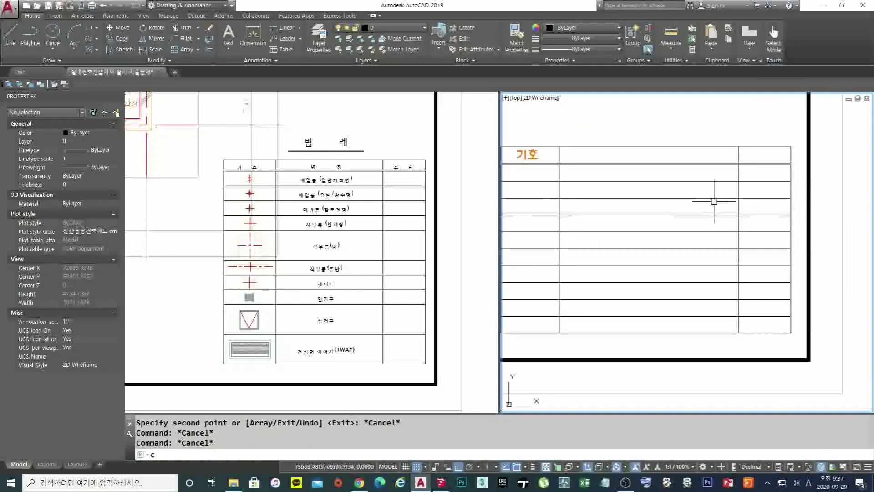
type("co")
key("Return")
key("Return")
left_click(548, 126)
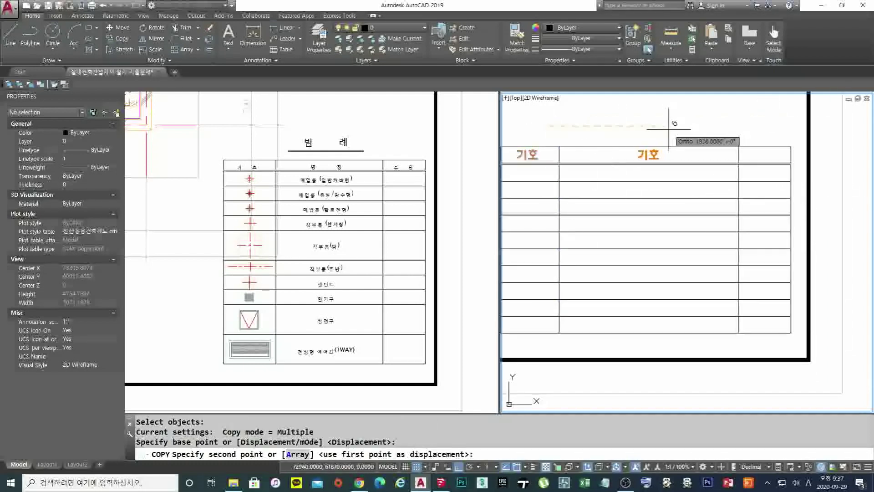
left_click(667, 130)
key("Return")
- Copy the second column's 기호 heading horizontally into the third column's header cell
key("Return")
left_click(646, 155)
key("Return")
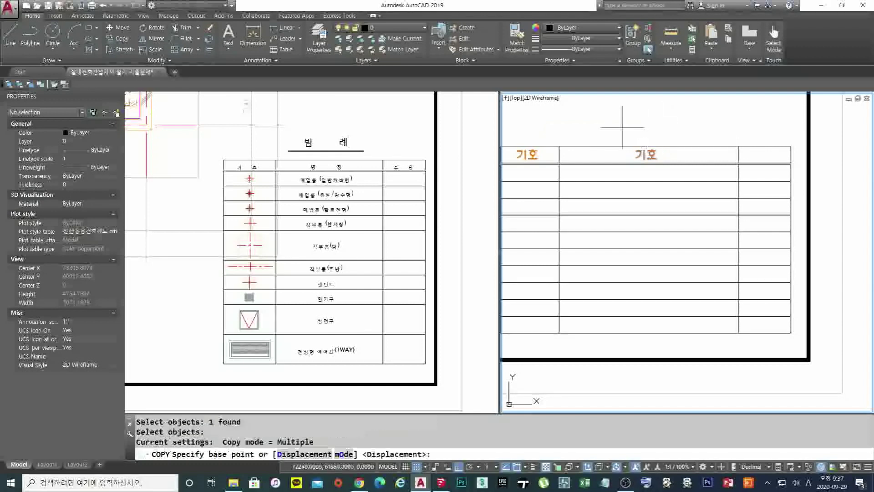
left_click(623, 127)
left_click(740, 128)
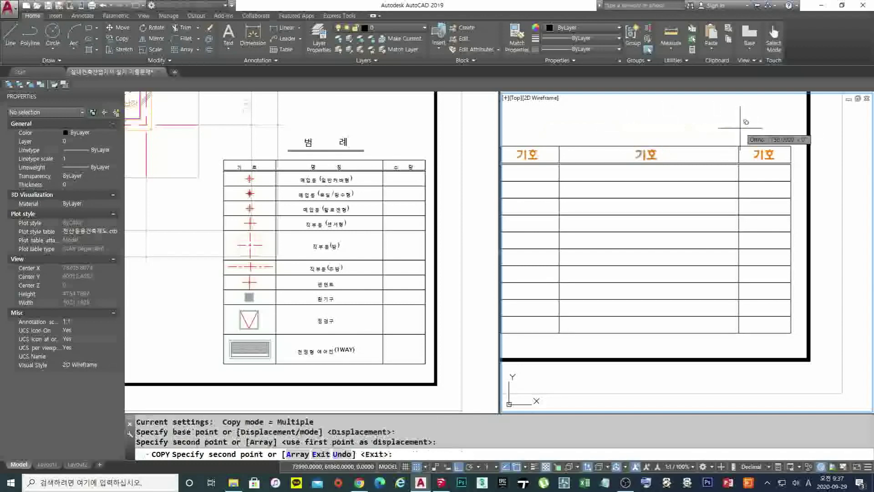
key("Return")
key("Escape")
- Copy the second column's 기호 heading straight down into the first body row
scroll(650, 207, "down", 2)
mouse_move(610, 189)
middle_mouse_down()
mouse_move(630, 180)
mouse_move(613, 195)
middle_mouse_up()
scroll(632, 184, "up", 2)
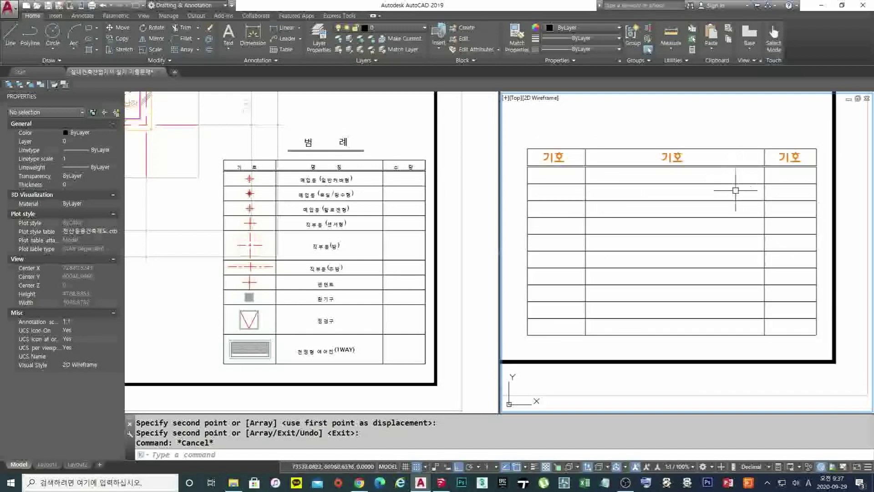
scroll(687, 162, "up", 2)
type("co")
key("Return")
left_click(672, 154)
key("Return")
left_click(699, 156)
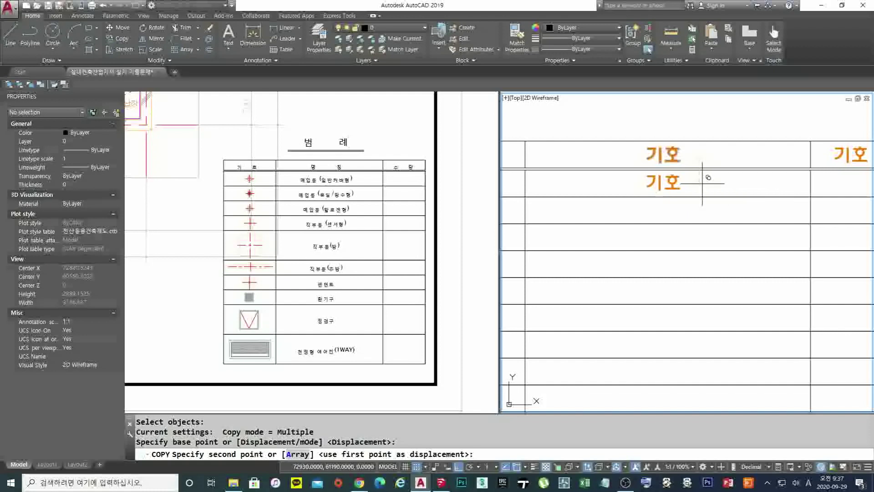
left_click(702, 185)
key("Escape")
- Set the text height of the 기호 text in the first body row to 100
scroll(670, 188, "down", 2)
middle_click_drag(673, 200, 683, 194)
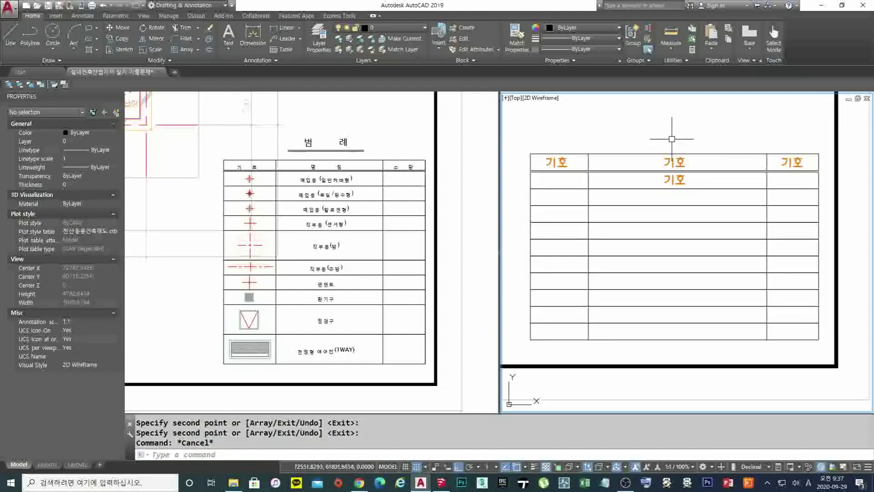
scroll(674, 149, "up", 4)
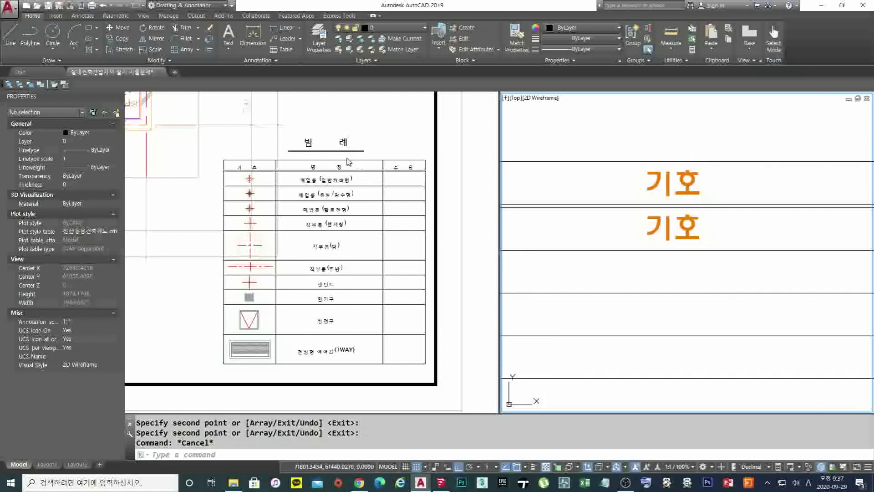
left_click(259, 168)
scroll(259, 167, "up", 4)
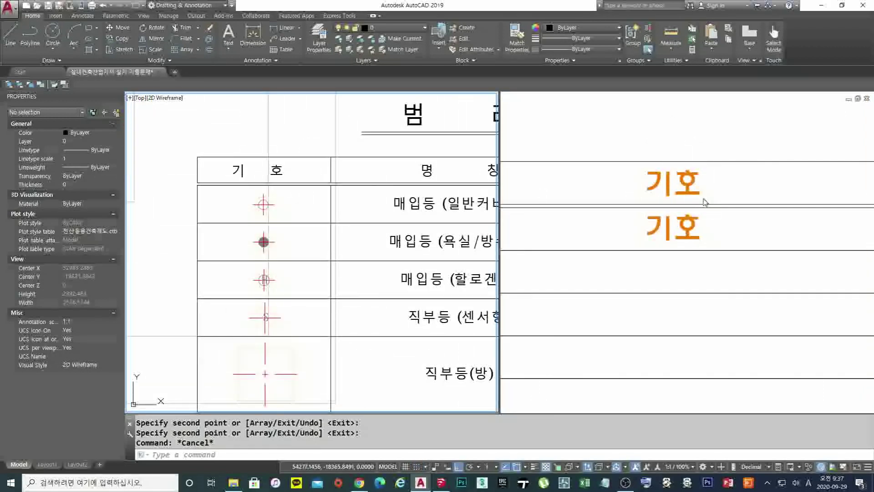
left_click(689, 194)
key("Escape")
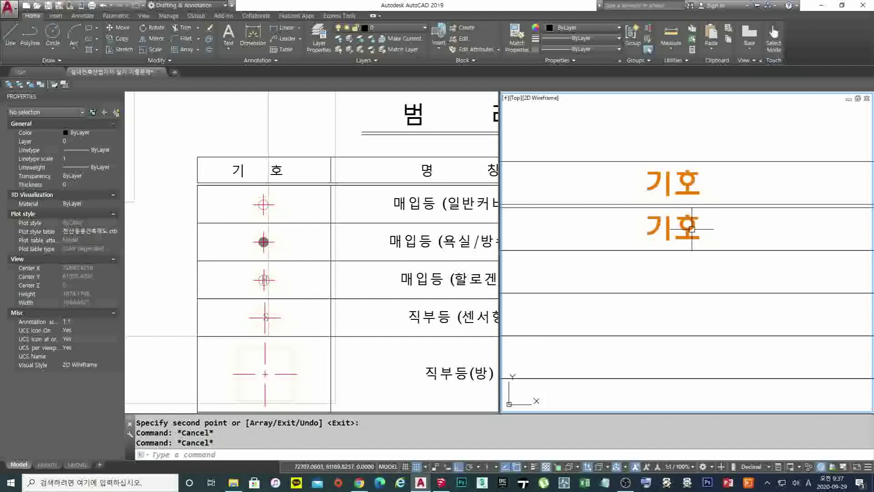
left_click(701, 230)
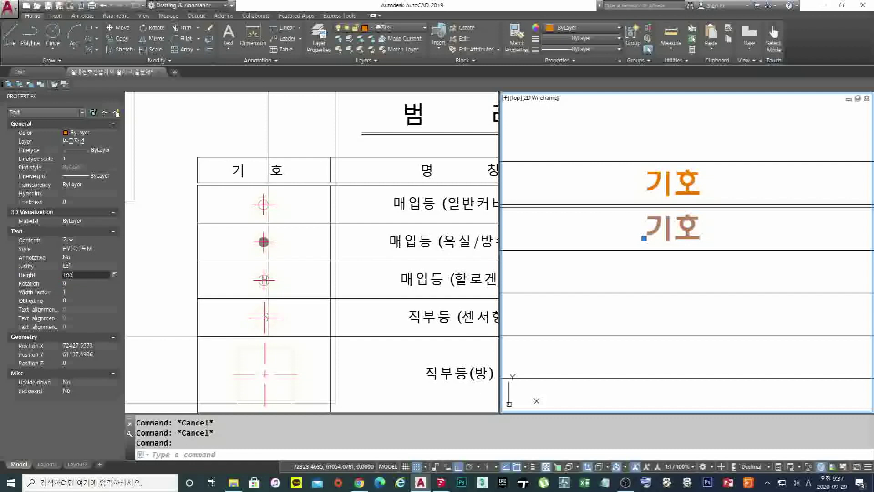
key("Tab")
key("Escape")
key("Escape")
- Copy the H-marked recessed light symbol from the ceiling plan's main room into the first body cell of the symbol column
scroll(608, 297, "down", 5)
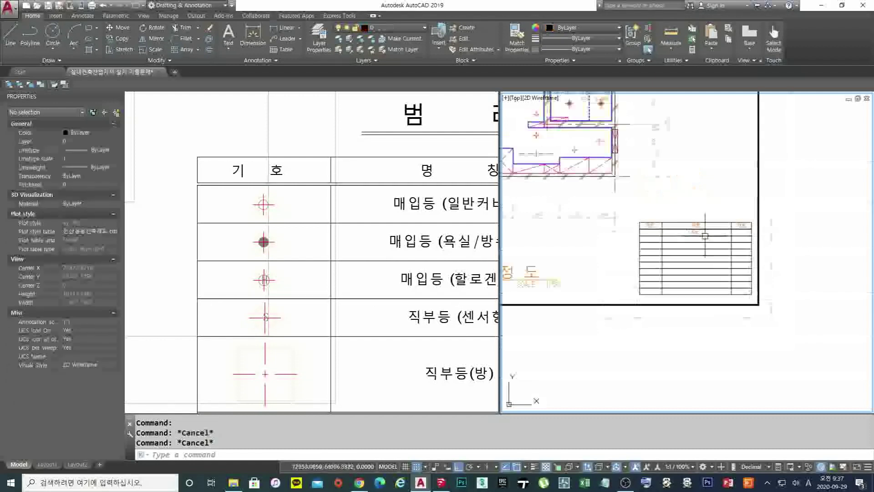
scroll(670, 219, "up", 4)
left_click(282, 259)
scroll(273, 219, "down", 4)
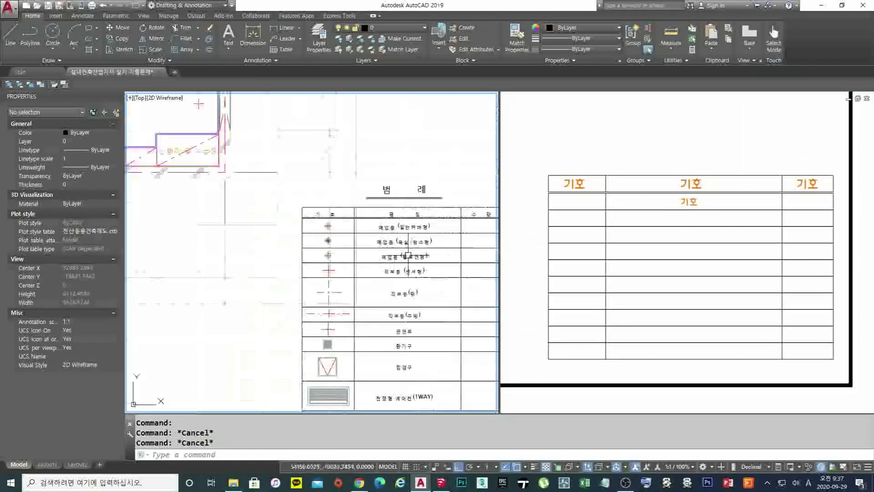
scroll(258, 181, "up", 2)
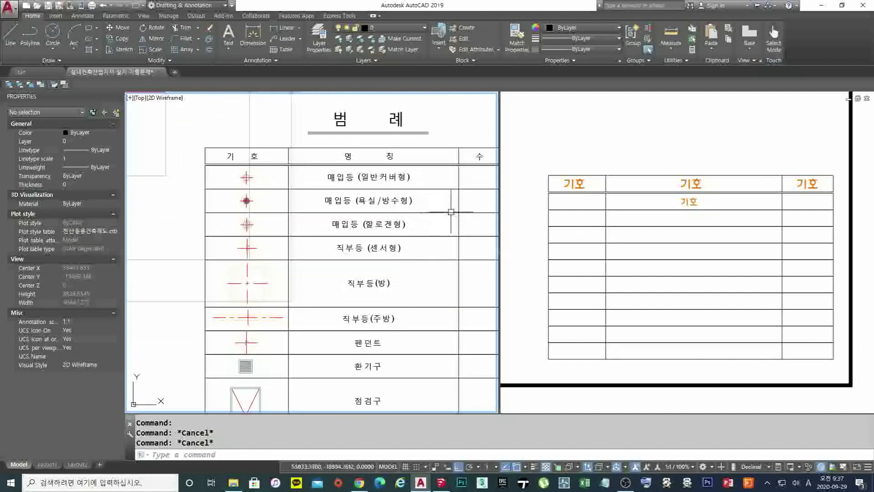
left_click(592, 158)
scroll(592, 158, "down", 5)
scroll(573, 178, "up", 5)
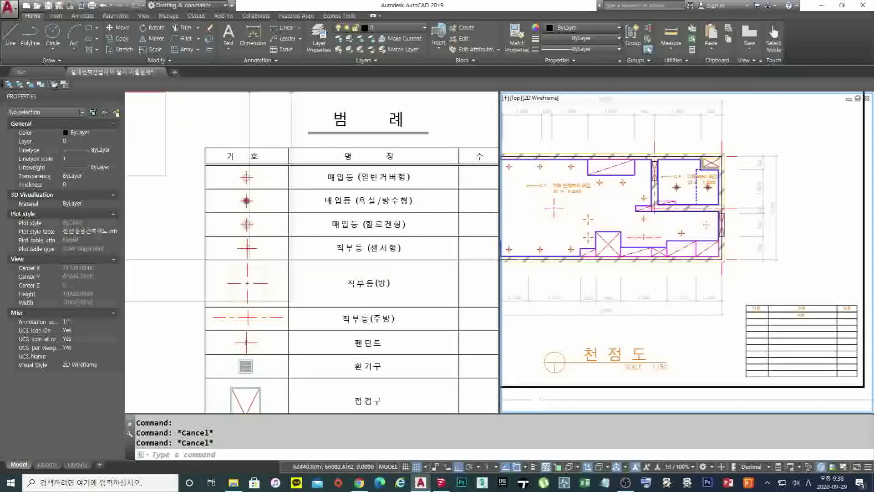
middle_click_drag(573, 178, 600, 205)
type("co")
key("Return")
left_click(553, 181)
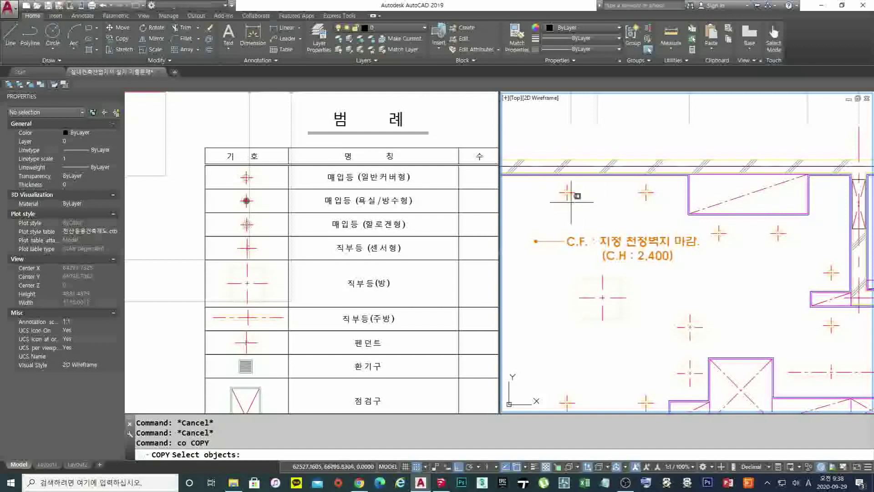
left_click(582, 203)
scroll(567, 192, "up", 3)
key("Return")
left_click(556, 166)
scroll(556, 166, "down", 5)
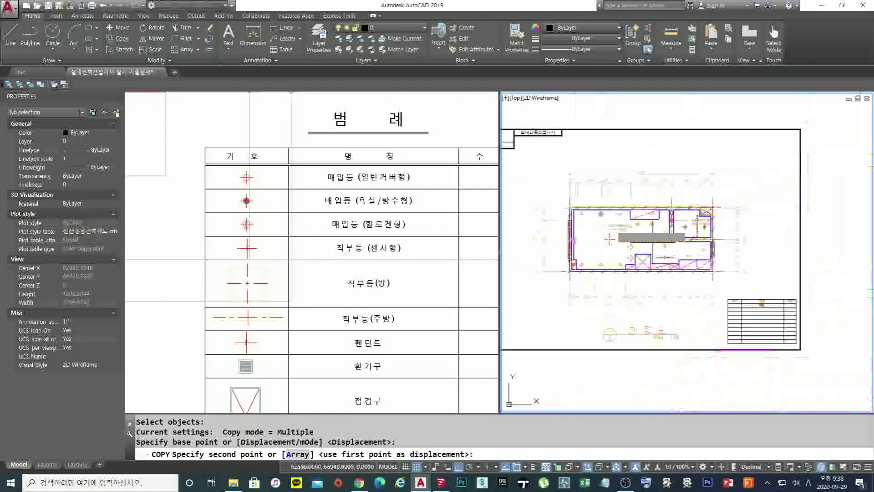
middle_click_drag(643, 273, 565, 118)
scroll(629, 167, "up", 5)
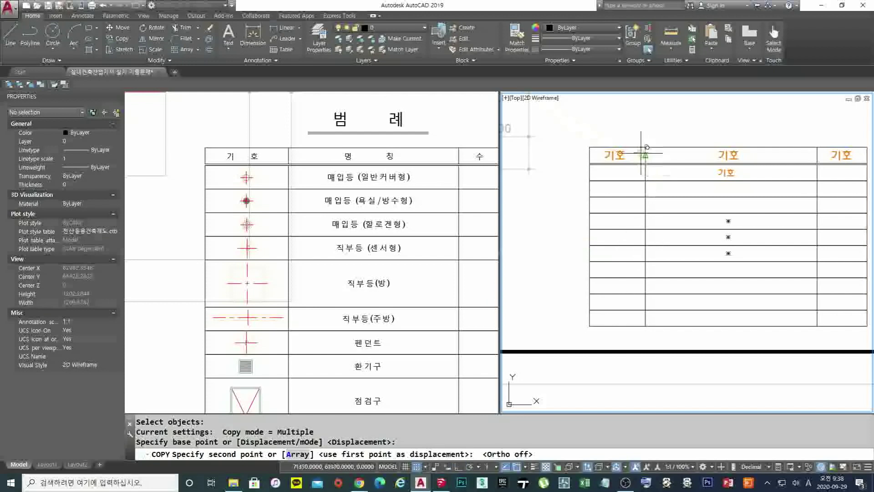
scroll(633, 160, "up", 4)
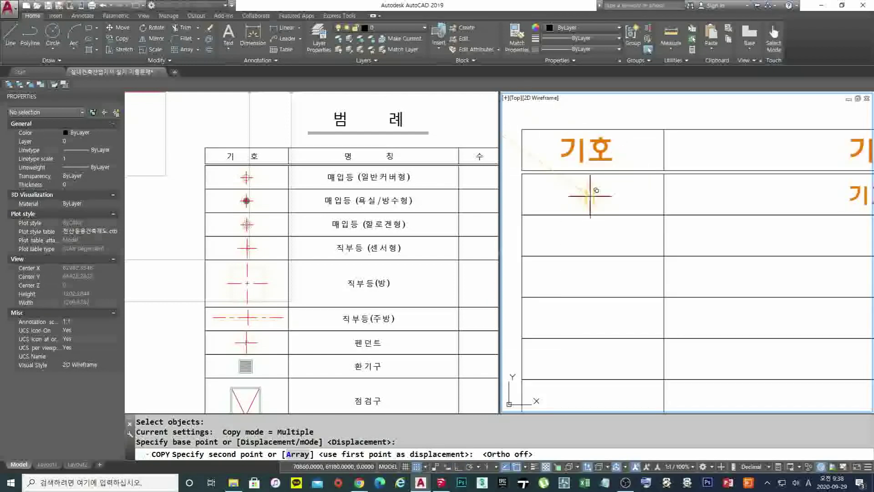
left_click(590, 196)
key("Escape")
- Move the copied H light symbol to adjust its position within the first symbol cell
scroll(611, 211, "down", 4)
scroll(589, 200, "up", 8)
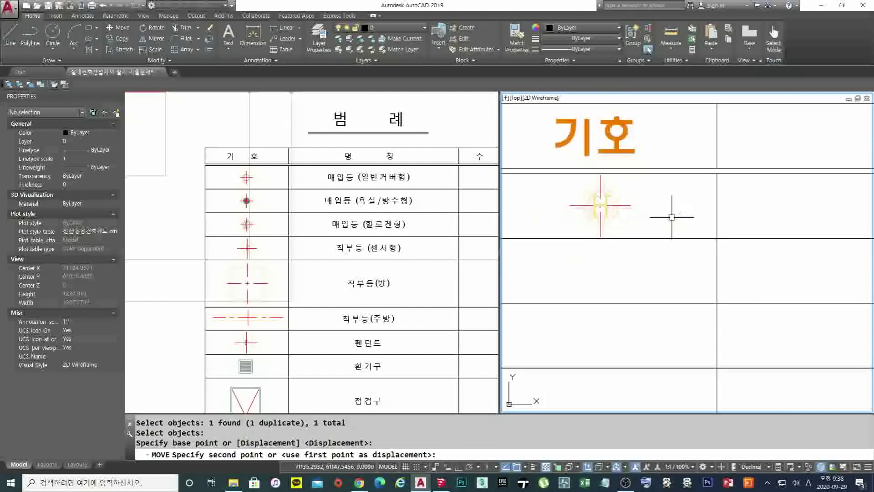
left_click(671, 217)
key("Escape")
- Copy the upper pendant light symbol near the crossed cabinet in the ceiling plan into the legend's symbol column, around the third body row
scroll(650, 197, "down", 5)
scroll(591, 219, "up", 4)
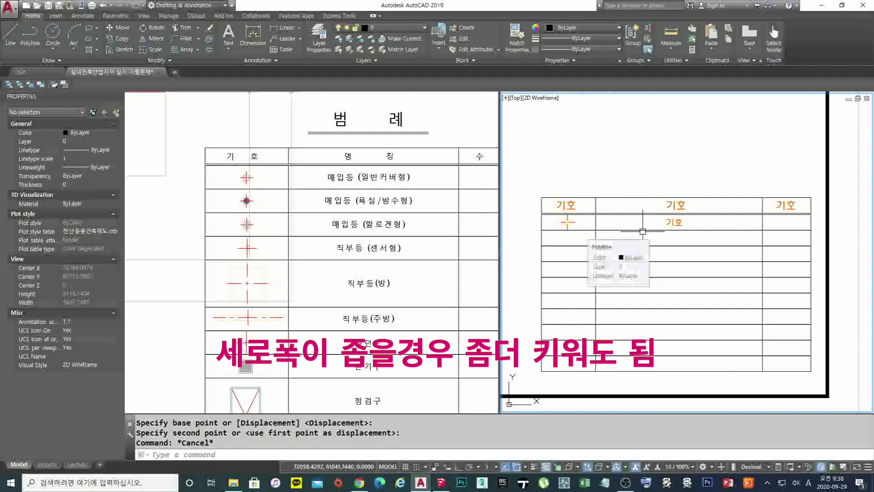
left_click(455, 141)
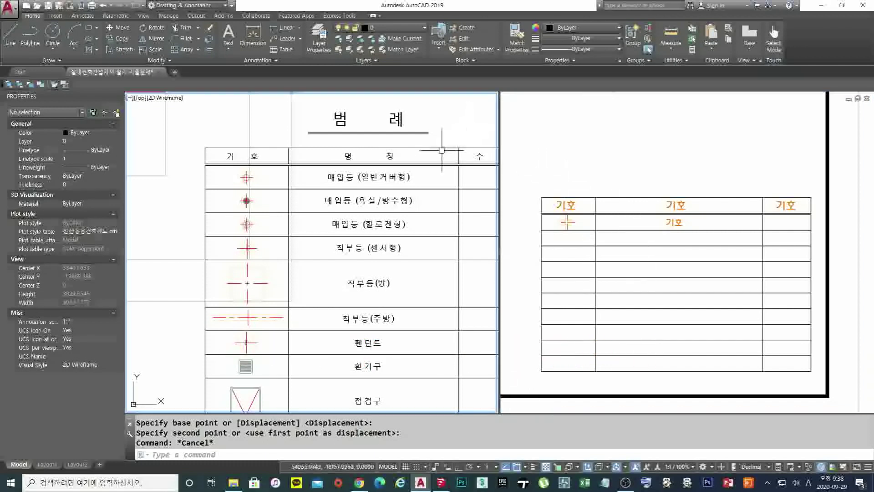
scroll(430, 194, "down", 5)
scroll(319, 185, "up", 10)
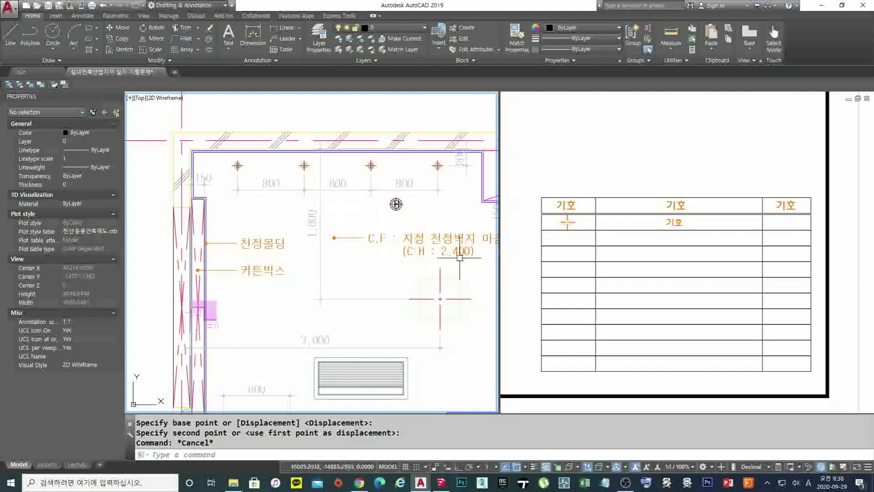
middle_click_drag(320, 185, 190, 134)
left_click(637, 157)
scroll(638, 158, "down", 5)
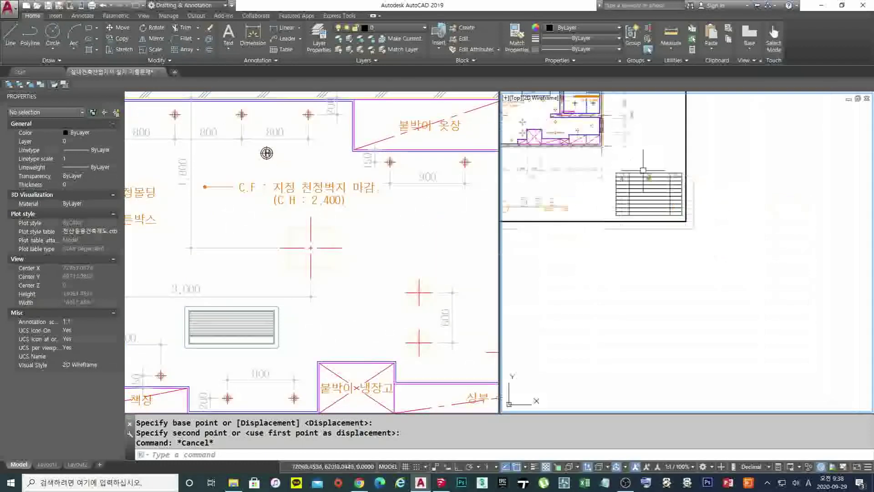
scroll(633, 214, "up", 4)
scroll(633, 215, "up", 3)
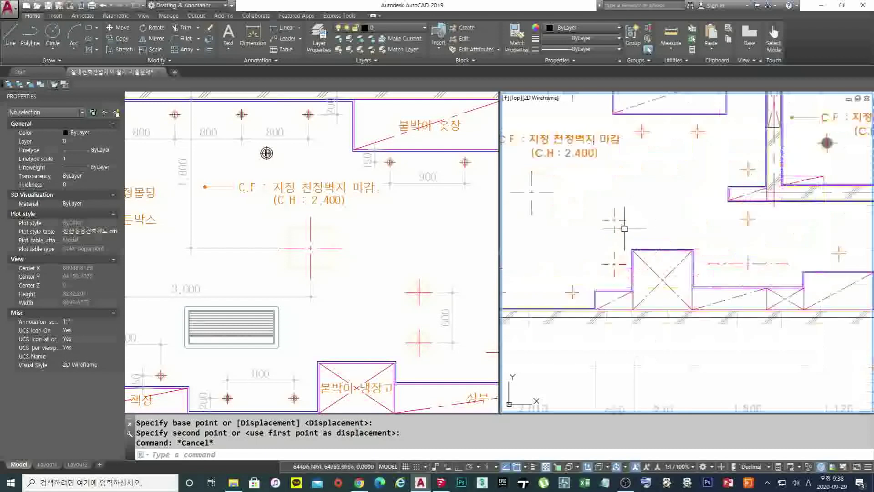
key("Return")
double_click(610, 213)
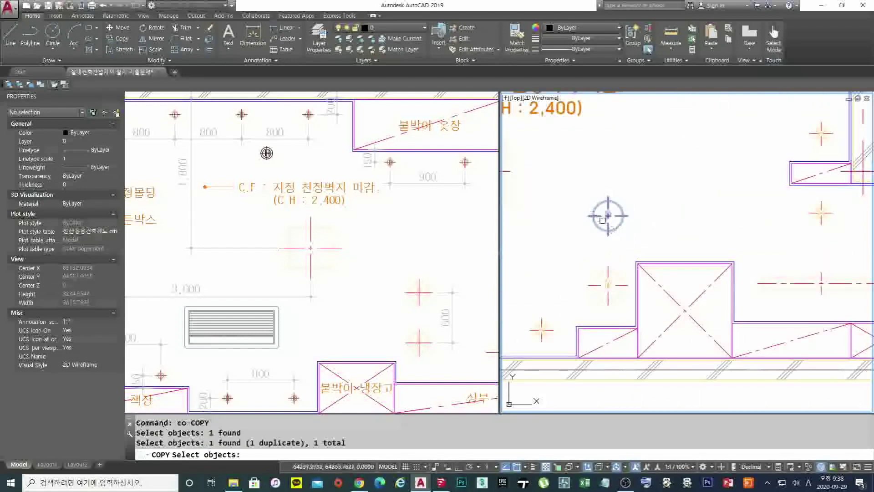
key("Return")
left_click(609, 213)
scroll(609, 213, "down", 4)
scroll(660, 189, "up", 3)
scroll(660, 189, "up", 4)
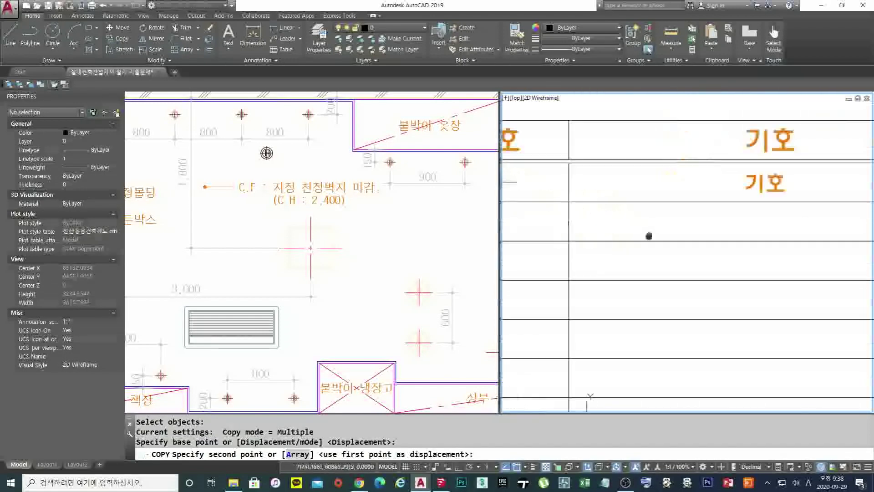
left_click(631, 258)
key("Escape")
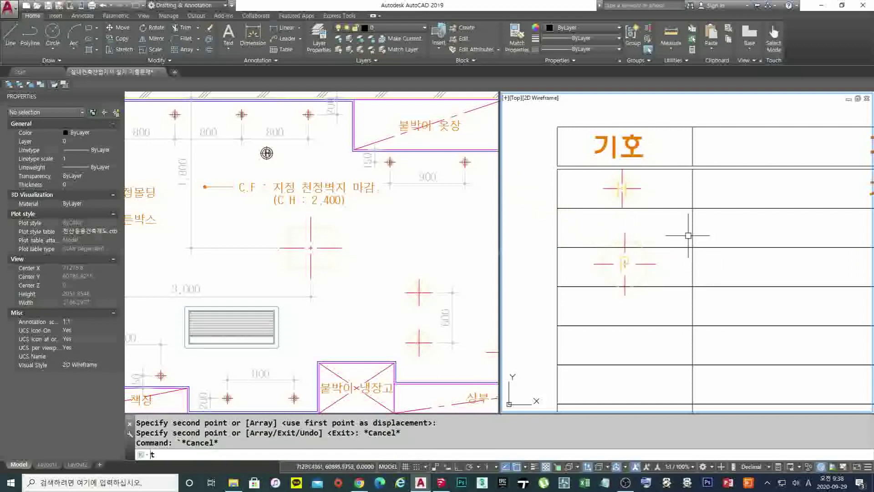
- Move the pendant symbol out of the table to beside the second body row and undo the last erase
type("tr")
key("Return")
left_click_drag(682, 229, 677, 240)
key("ctrl+z")
- Erase the rectangle that forms the third body row of the legend table
type("e")
key("Return")
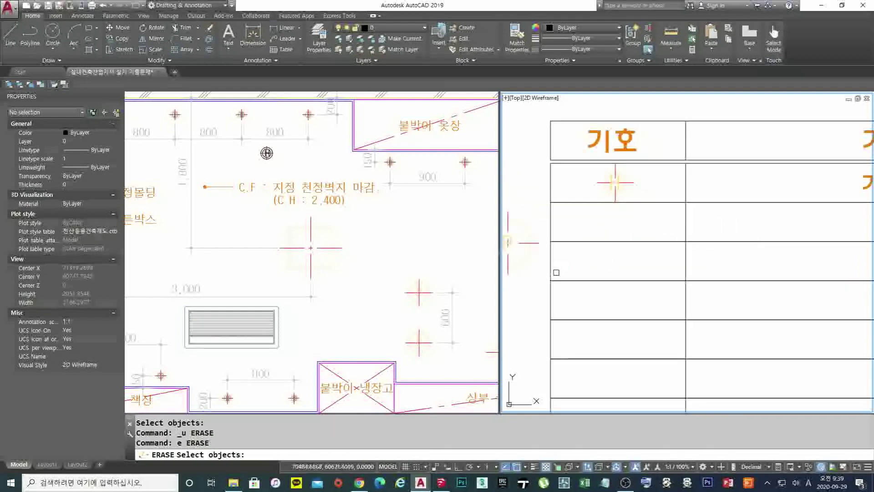
left_click(550, 266)
key("Return")
- Stretch the second body row's lower edge down to the next row, closing the gap and doubling the row's height
left_click(560, 232)
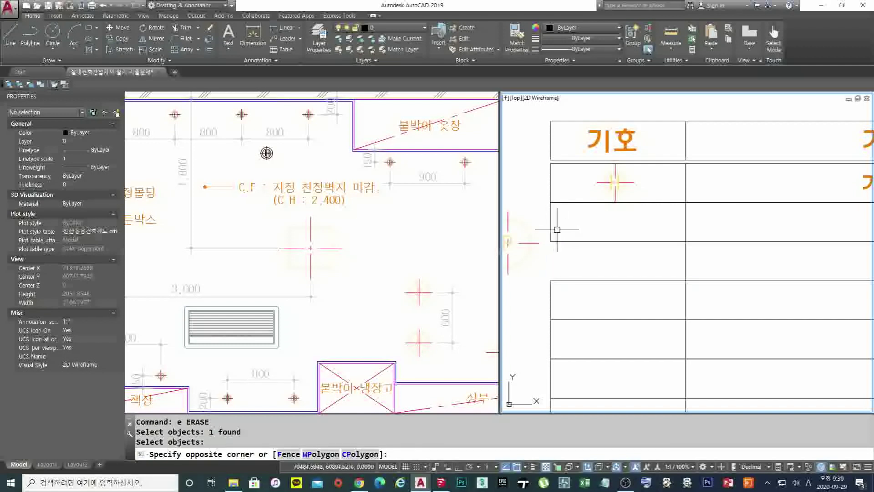
left_click(551, 230)
scroll(569, 230, "down", 4)
left_click(712, 235)
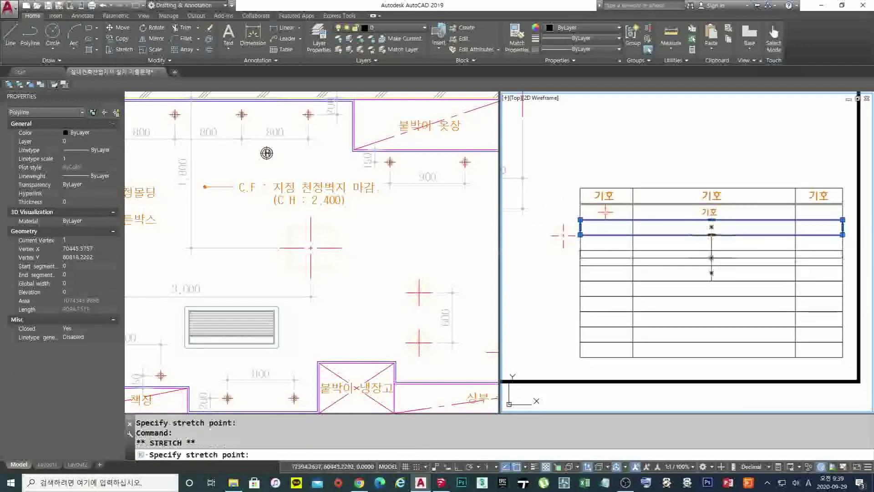
scroll(582, 228, "up", 4)
key("Escape")
key("Escape")
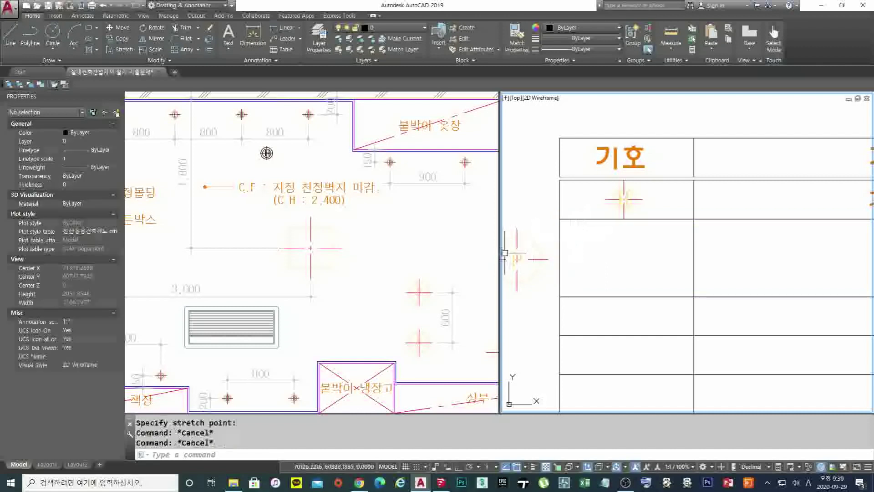
- Move the pendant light symbol from beside the table into the centre of the second body row's symbol cell
type("m")
key("Return")
left_click(533, 280)
left_click(512, 248)
key("Return")
left_click(516, 259)
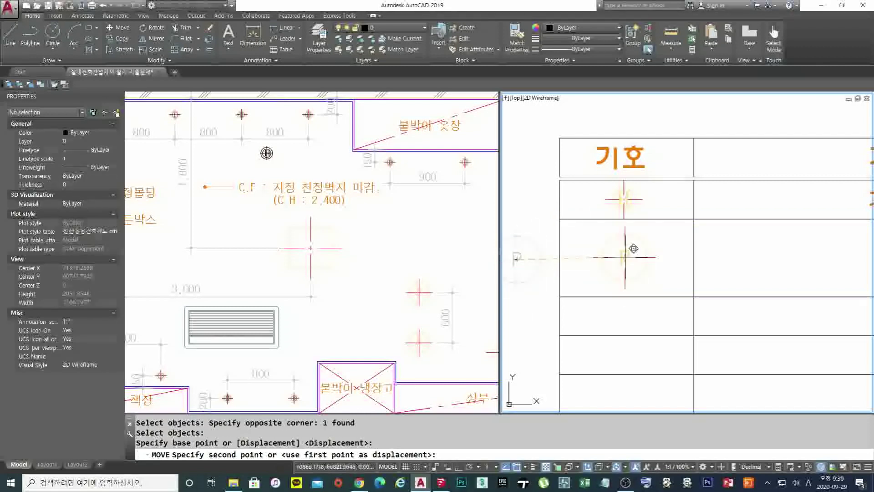
left_click(624, 257)
- Copy the square room light symbol below the ceiling finish note in the plan to the empty area beside the legend table
scroll(569, 235, "down", 5)
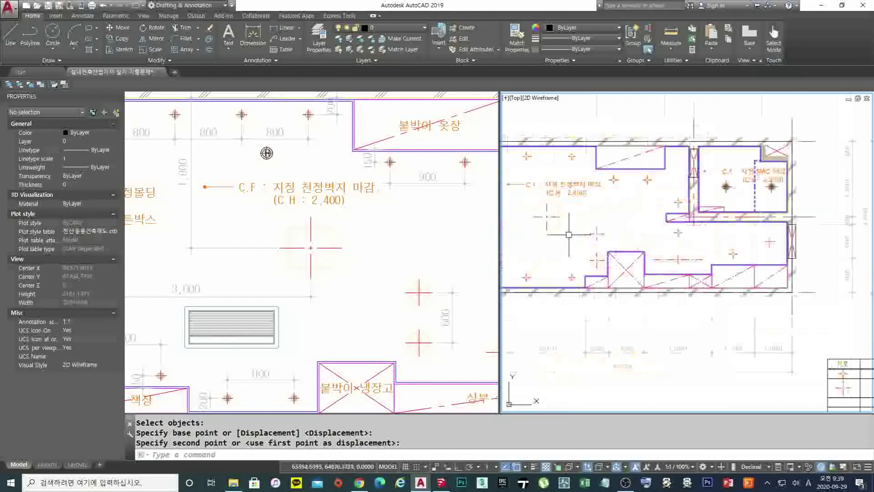
scroll(569, 235, "up", 2)
middle_click_drag(544, 232, 591, 255)
key("space")
left_click(596, 264)
left_click(561, 221)
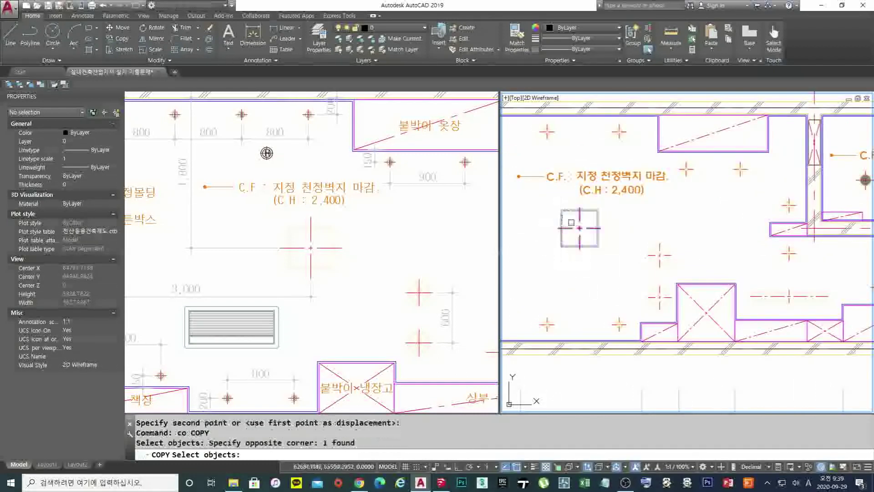
key("space")
left_click(579, 228)
scroll(680, 287, "down", 5)
middle_click_drag(678, 282, 612, 200)
scroll(705, 268, "up", 6)
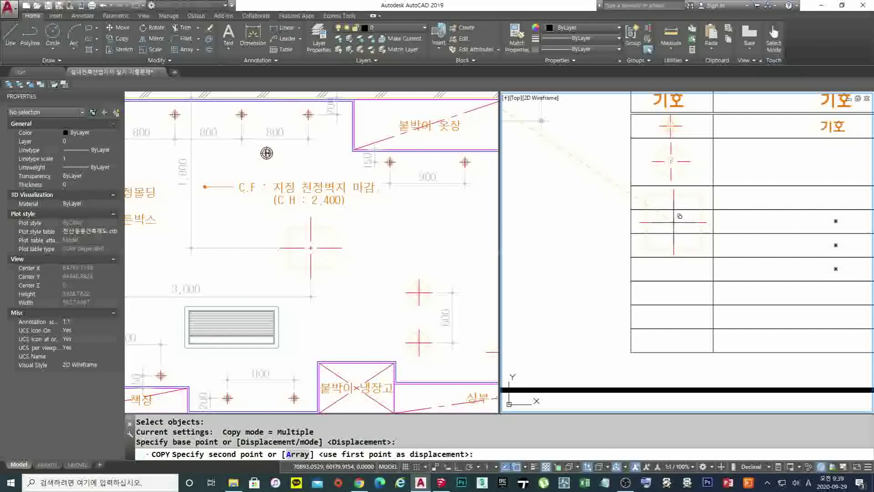
left_click(680, 216)
key("Escape")
middle_click_drag(656, 250, 678, 283)
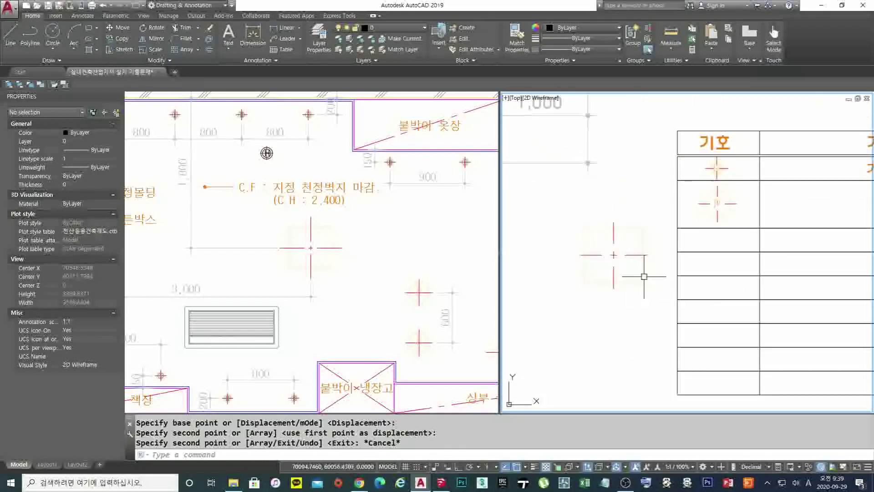
- Scale down the copied square light symbol from its lower-left corner, using its bottom edge as reference length and picking a shorter new length
key("Return")
left_click_drag(651, 320, 585, 240)
key("space")
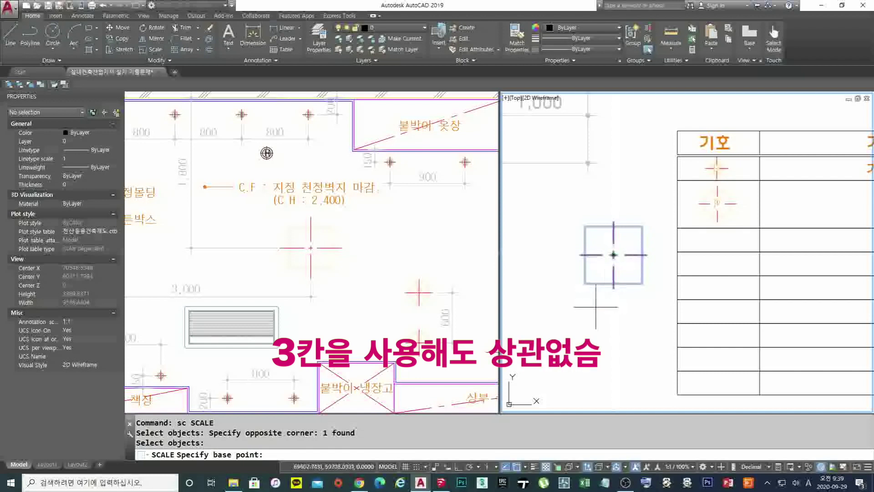
left_click(585, 283)
type("r")
key("Return")
left_click(585, 283)
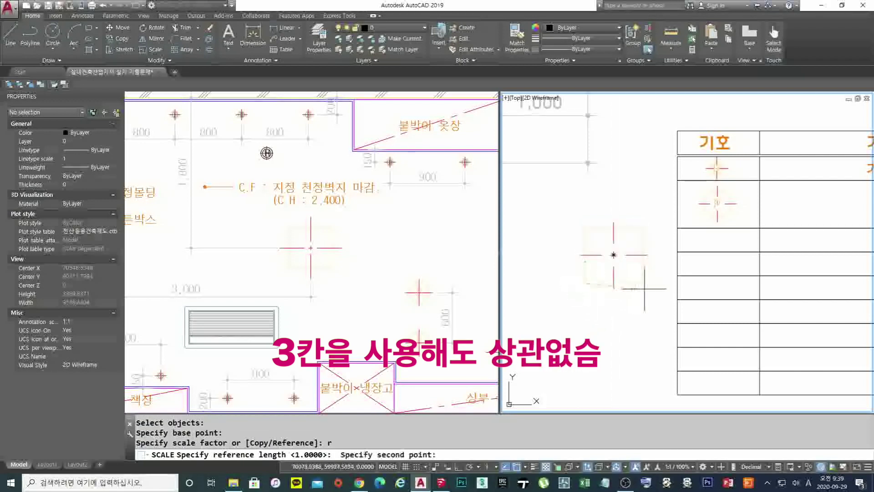
left_click(641, 286)
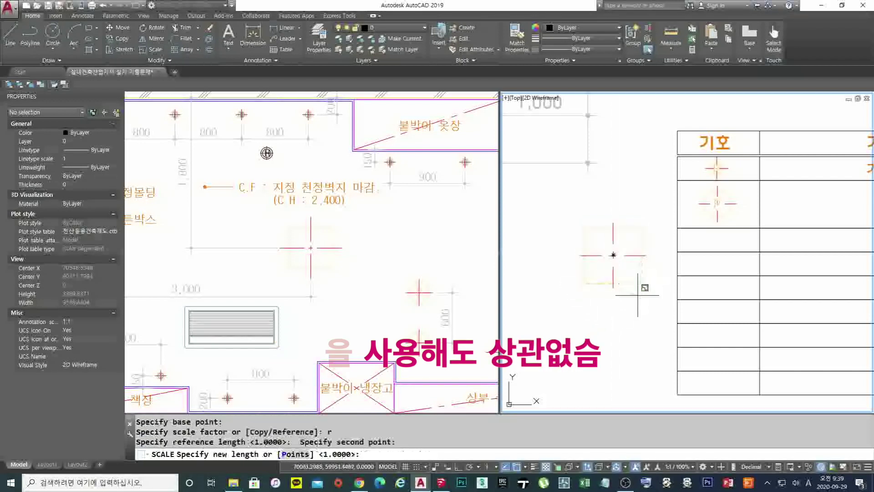
left_click(612, 305)
- Erase the row directly below the pendant row and stretch the following row's upper edge up to close the gap
scroll(615, 255, "up", 3)
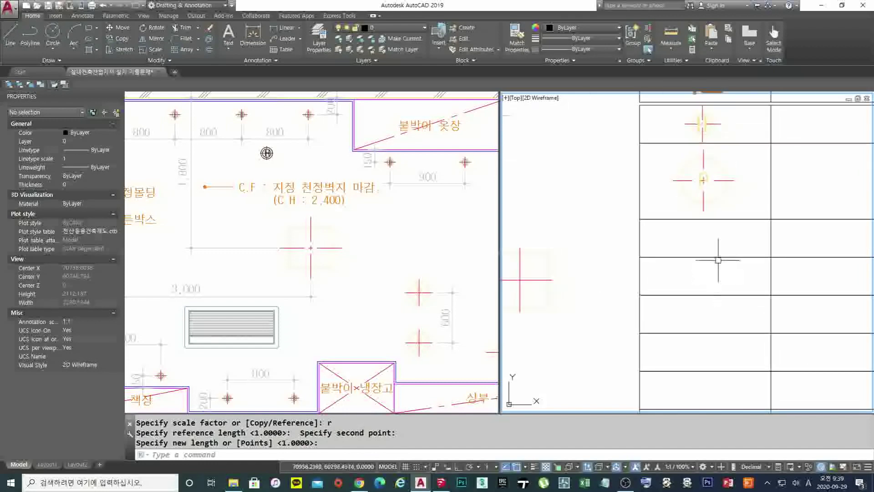
type("e")
key("Return")
left_click(640, 238)
left_click(740, 273)
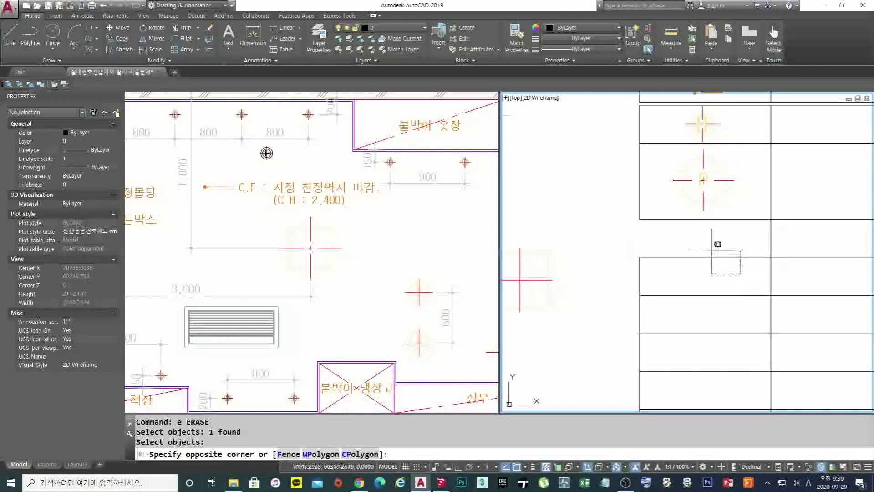
left_click(711, 250)
middle_click_drag(654, 263, 522, 262)
left_click(834, 255)
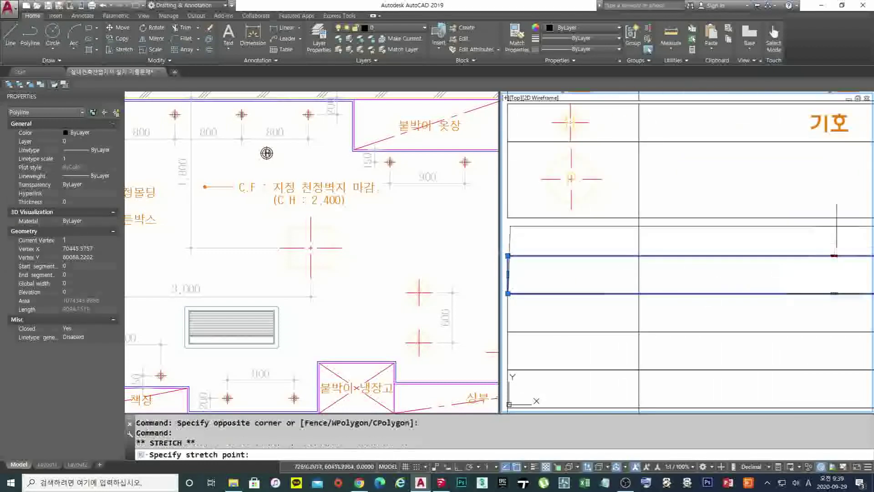
key("Escape")
- Move the scaled square light symbol into the centre of the enlarged third body row's symbol cell
scroll(604, 241, "down", 3)
scroll(622, 246, "up", 1)
type("m")
key("Return")
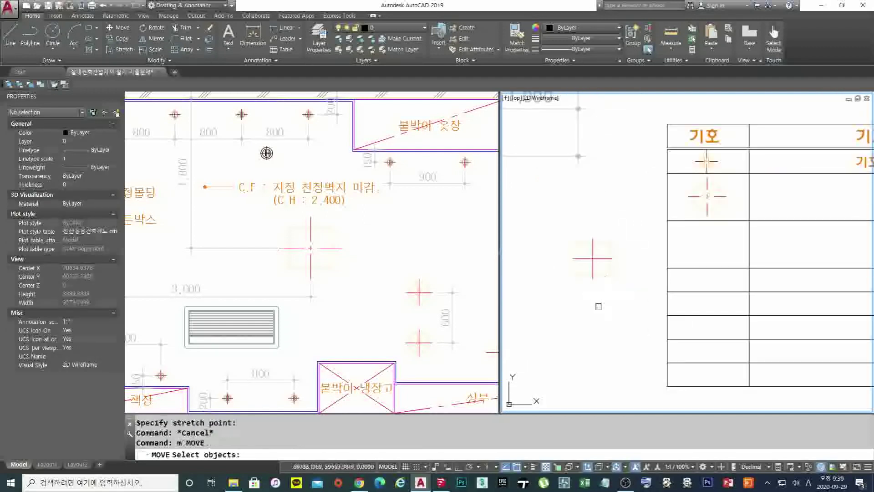
left_click(605, 241)
left_click(587, 255)
key("Return")
left_click(599, 249)
key("Escape")
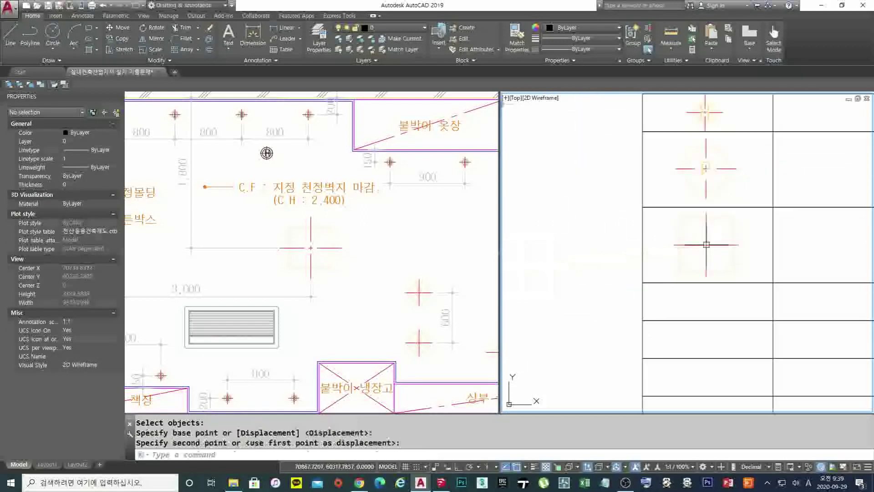
- Compare the new legend with the finished 범례 legend, examining the order of its lighting and equipment symbols, names and row heights
scroll(683, 239, "down", 2)
scroll(654, 241, "up", 2)
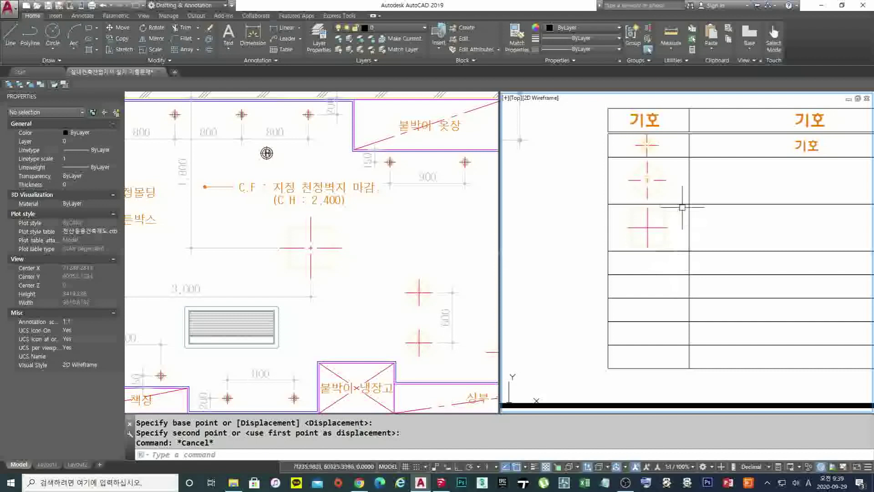
scroll(679, 272, "down", 2)
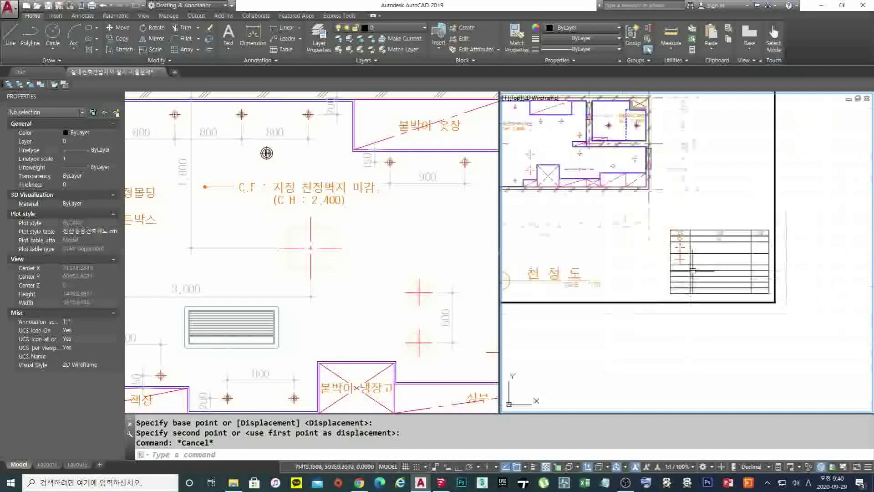
scroll(685, 273, "up", 2)
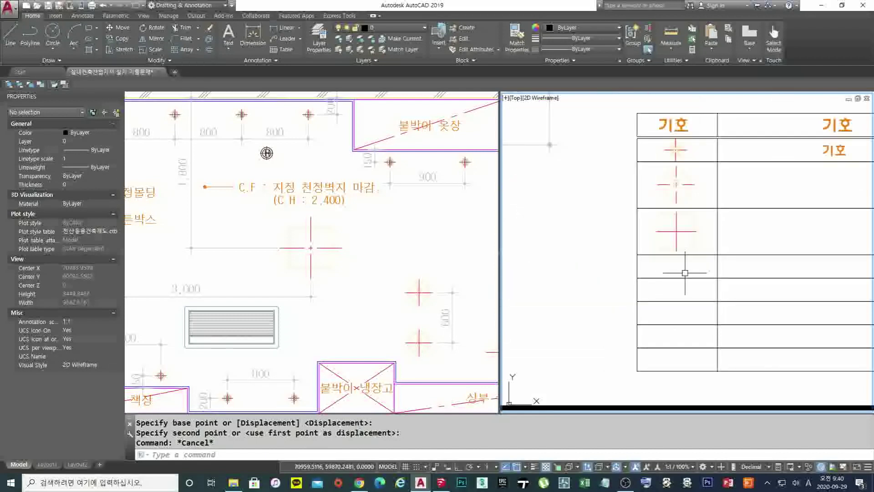
scroll(685, 273, "down", 5)
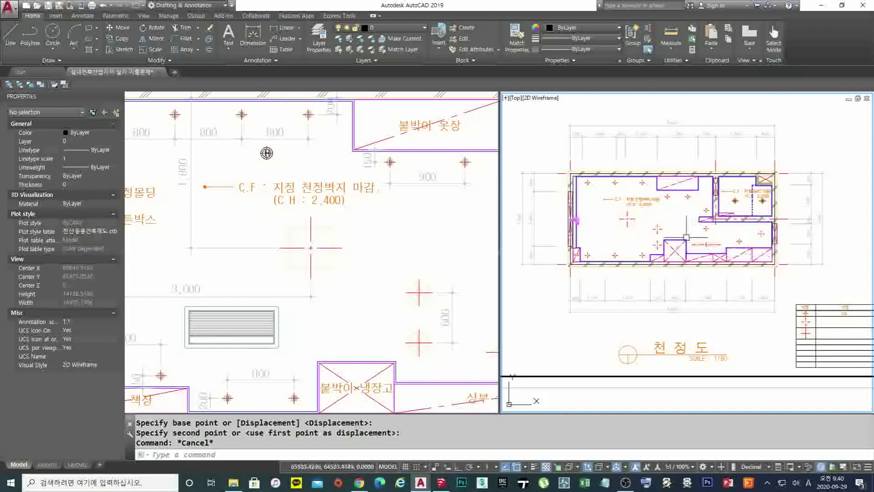
scroll(574, 220, "up", 3)
scroll(574, 220, "down", 3)
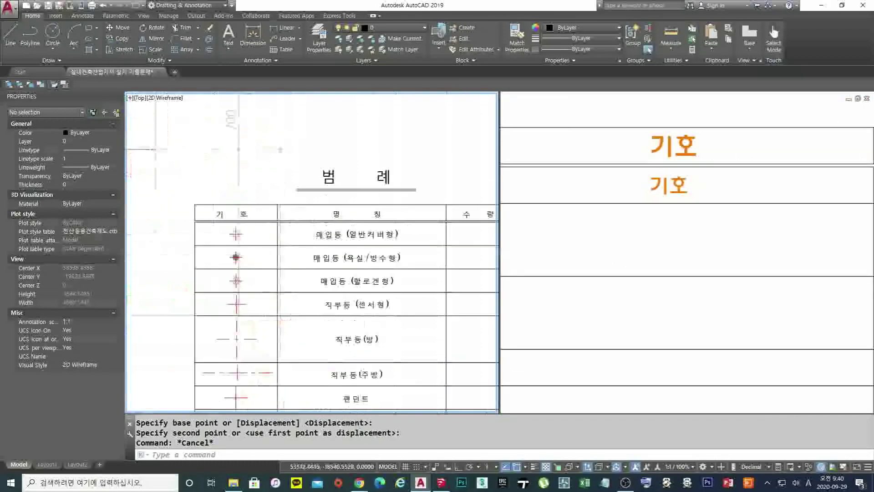
scroll(316, 240, "up", 2)
scroll(318, 240, "down", 2)
middle_click_drag(349, 243, 318, 164)
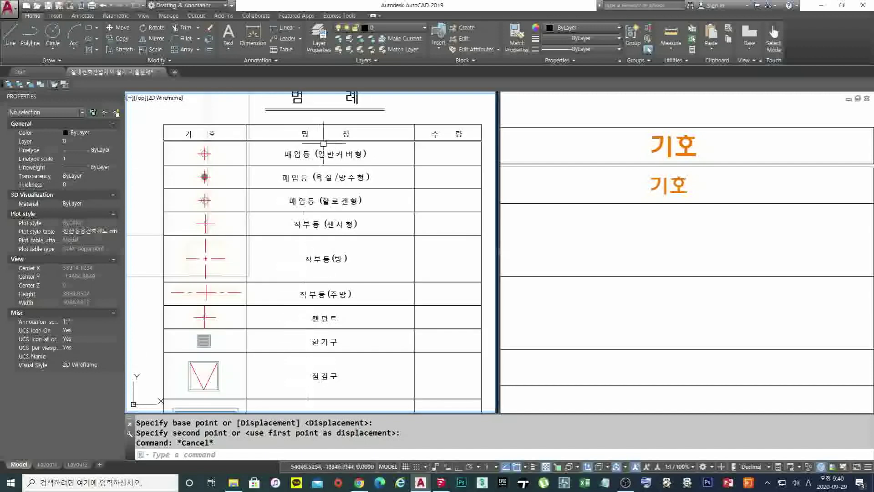
middle_click_drag(321, 312, 337, 217)
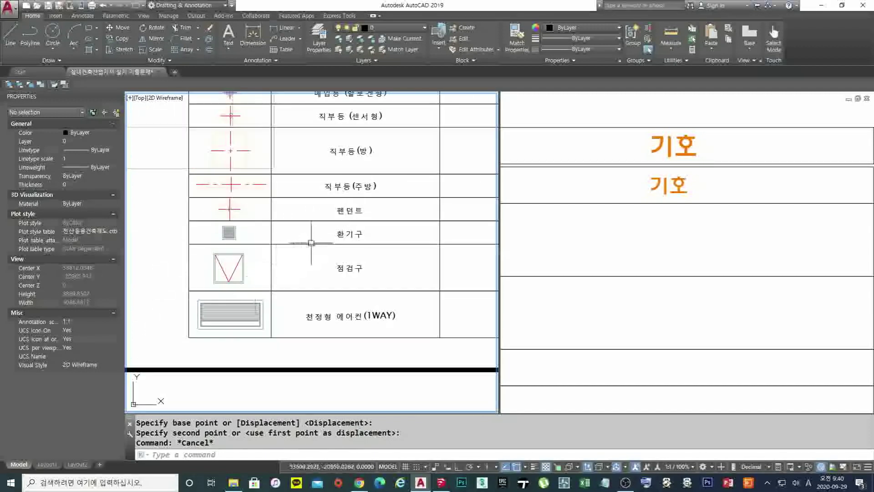
scroll(332, 290, "down", 3)
scroll(321, 252, "up", 3)
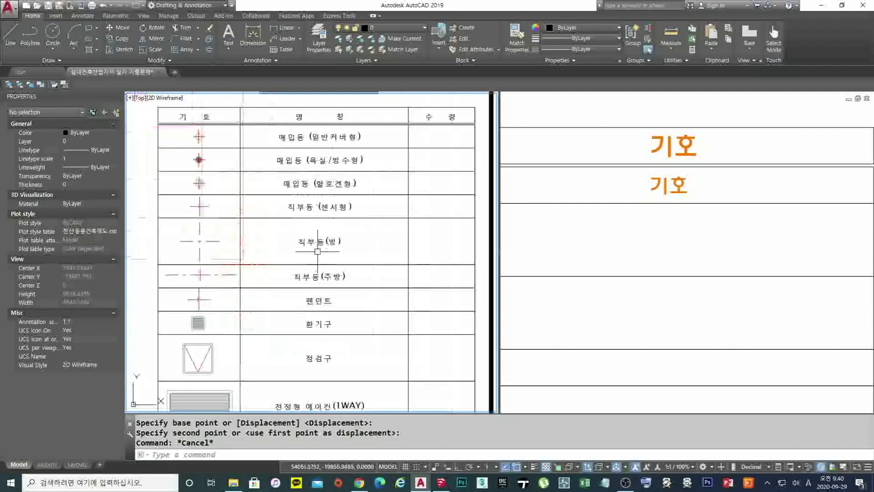
middle_click_drag(321, 252, 333, 238)
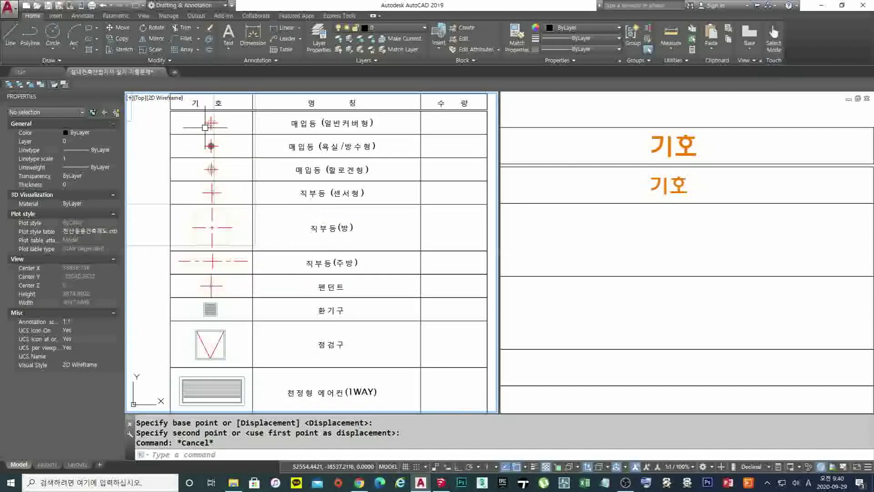
scroll(278, 195, "down", 1)
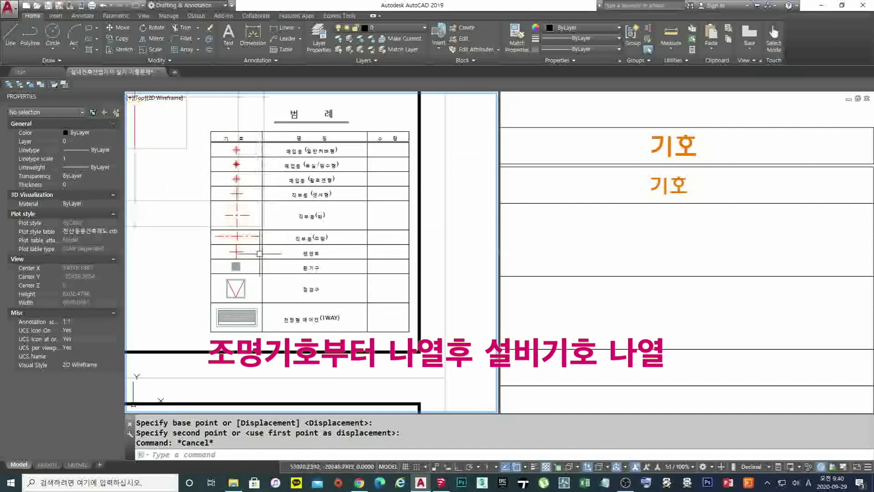
scroll(252, 270, "up", 2)
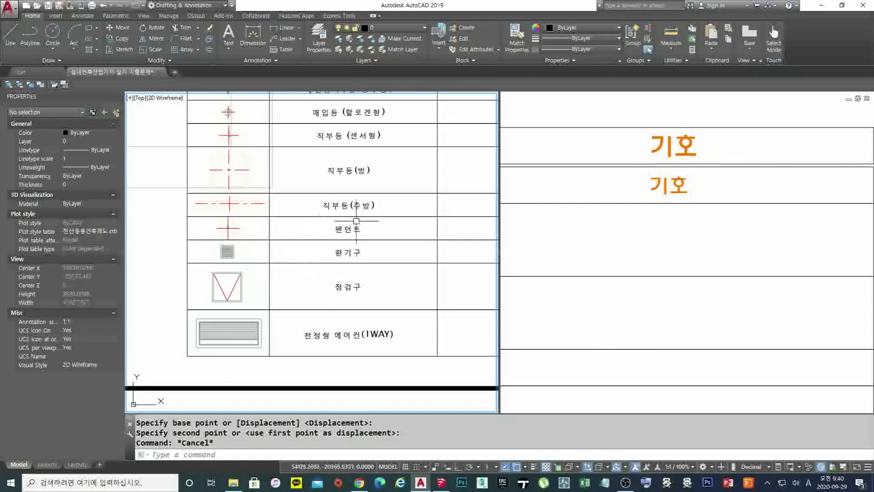
scroll(356, 221, "down", 4)
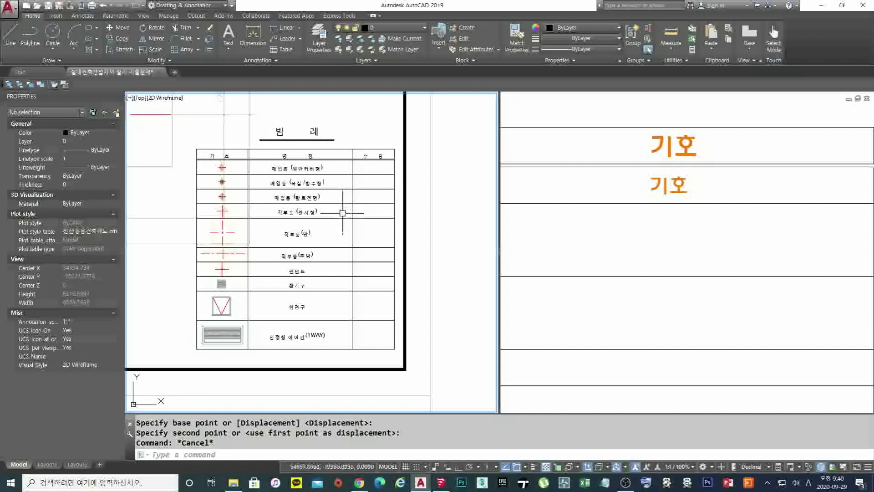
- Copy the 기호 text from the middle column's first body row into the last column's first body row
left_click(769, 183)
scroll(715, 199, "down", 4)
scroll(724, 198, "up", 2)
middle_click_drag(725, 199, 595, 206)
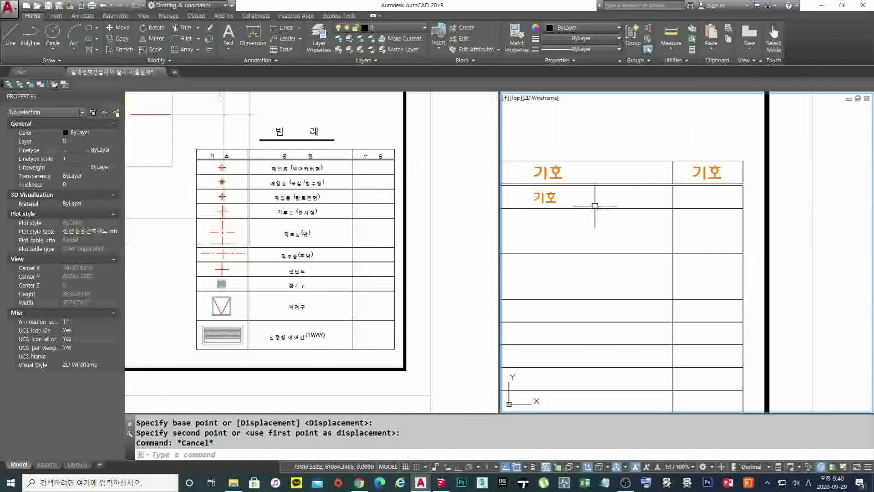
type("o")
key("Return")
left_click(546, 197)
key("Return")
left_click(545, 146)
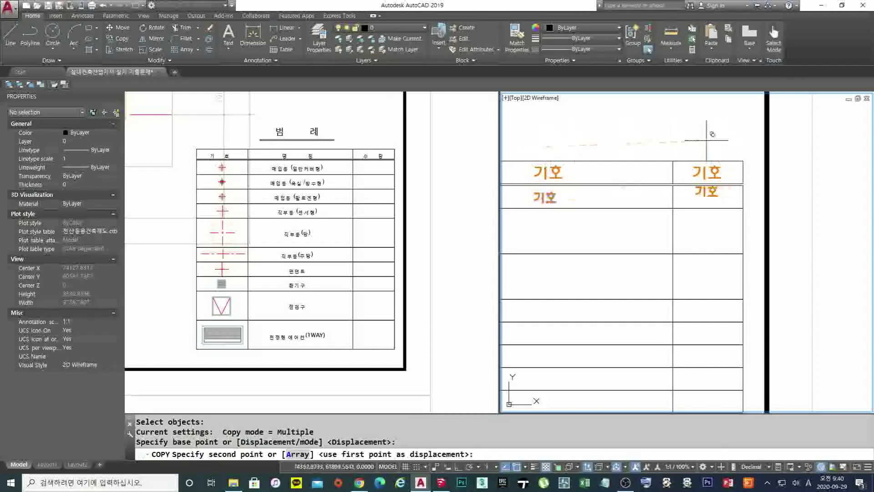
left_click(706, 139)
key("Escape")
key("Escape")
- Change the last column's header text to 수량
scroll(710, 191, "up", 4)
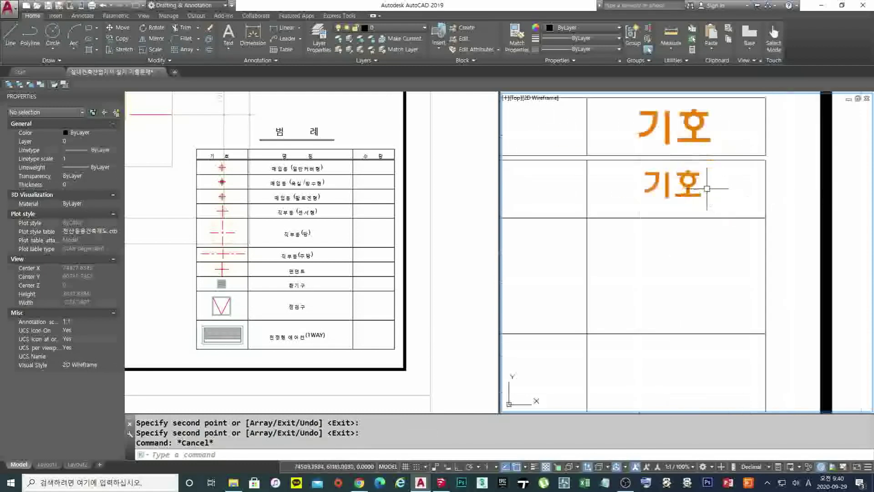
left_click(689, 136)
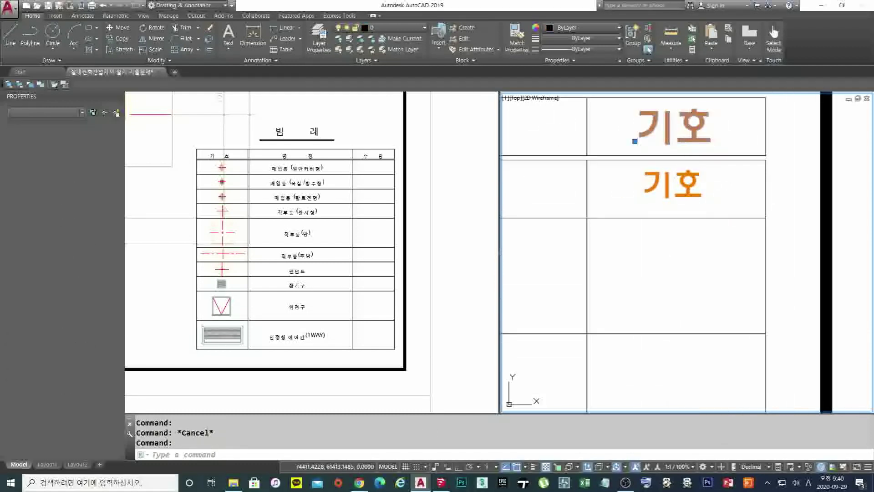
double_click(689, 140)
type("tn")
key("BackSpace")
key("BackSpace")
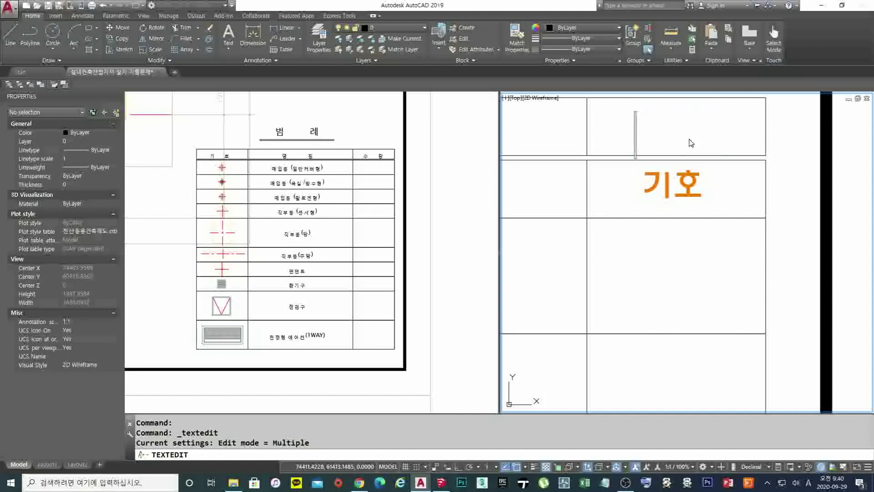
type("수량")
key("Return")
key("Escape")
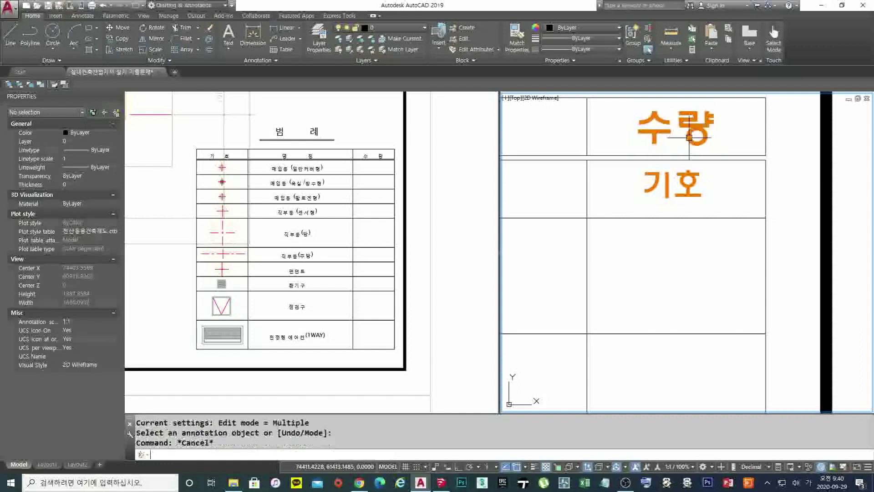
- Change the 기호 text in the 수량 column's first body row to 1 EA
left_click(682, 184)
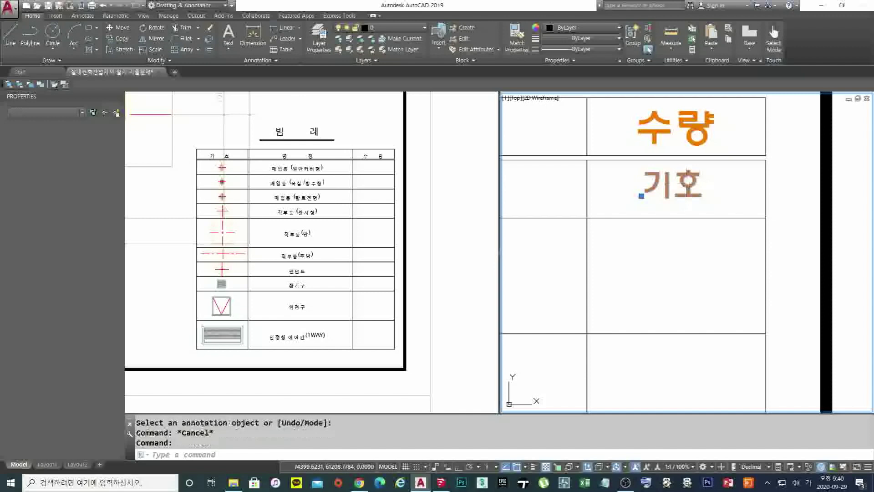
double_click(687, 189)
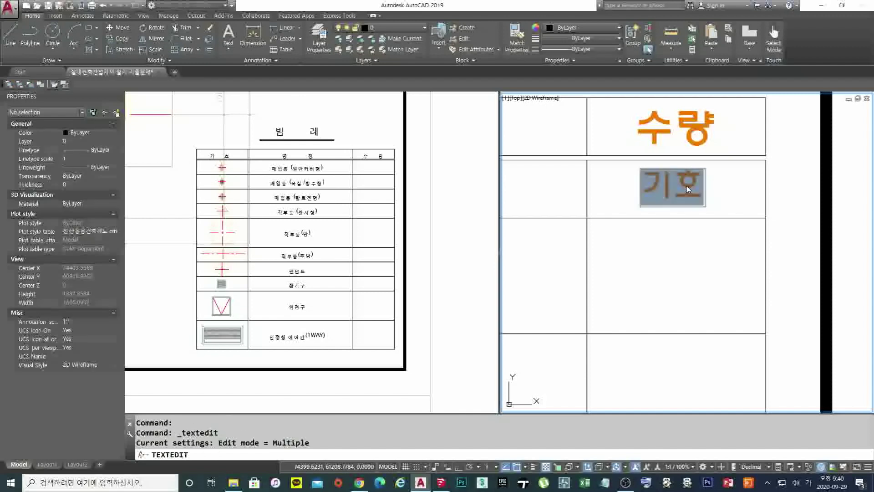
type("1")
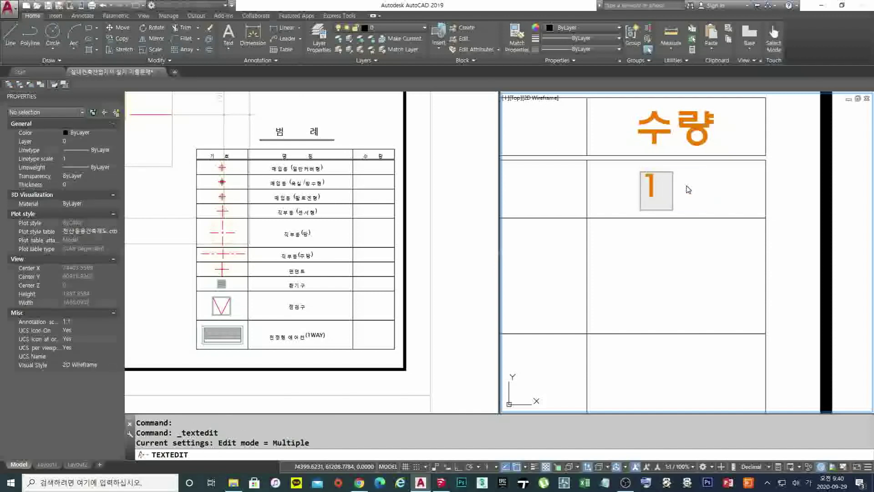
type(" ㄸㅁ")
key("BackSpace")
key("BackSpace")
key("Hangul")
type("EA")
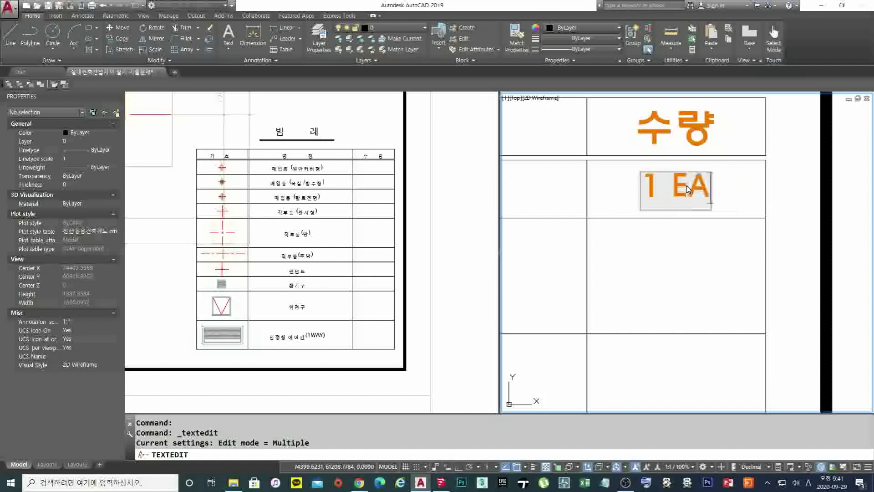
key("Escape")
key("Escape")
key("Escape")
key("Escape")
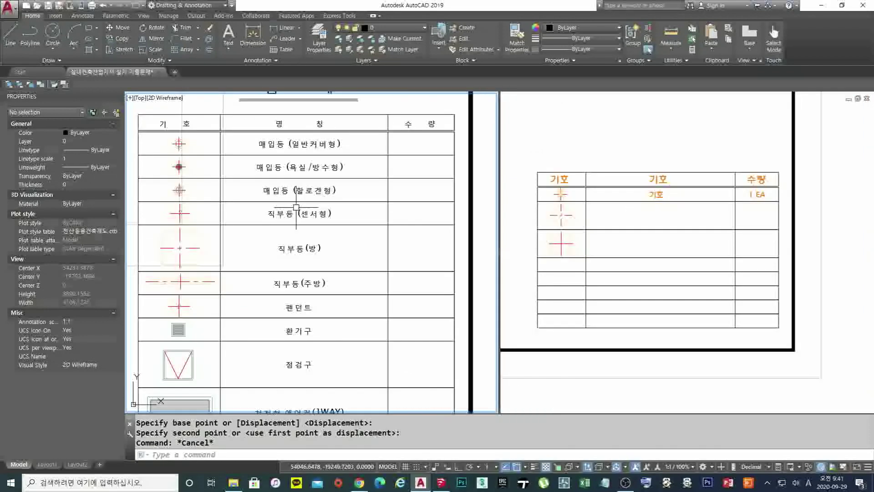
- Copy the middle column's header text straight up above the new legend table, following the finished 범례 legend's title layout
scroll(303, 214, "down", 2)
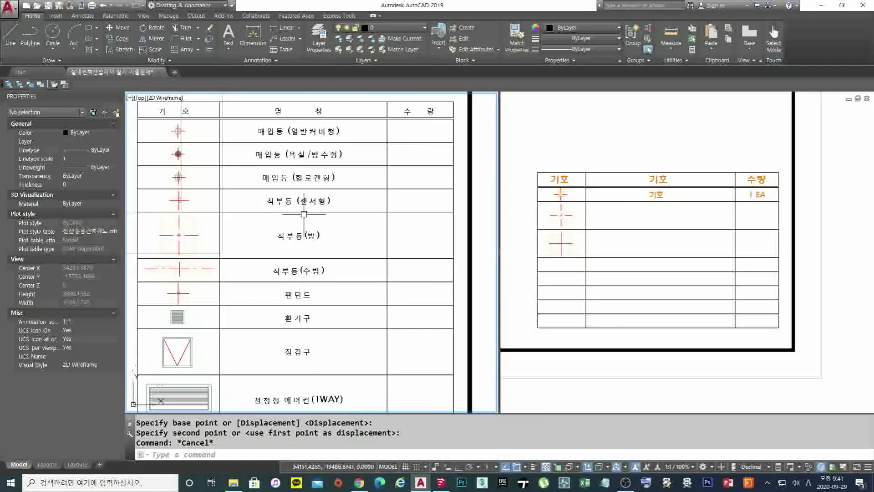
left_click(564, 164)
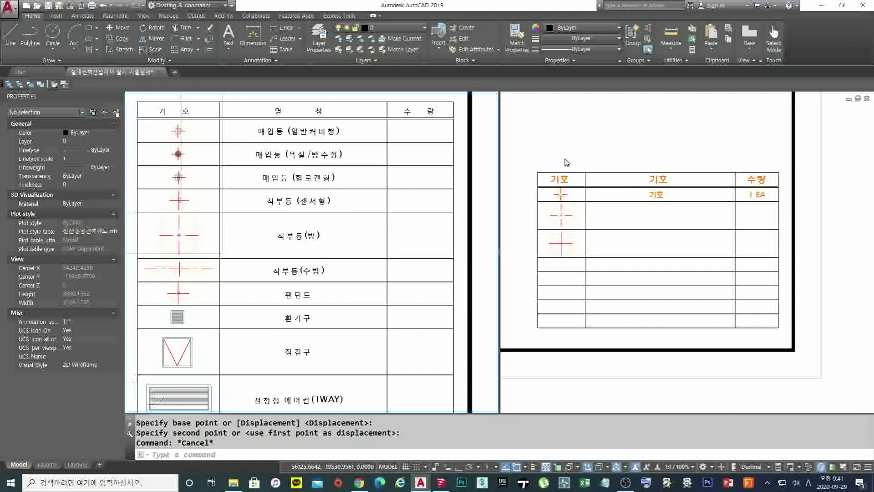
left_click(324, 173)
middle_click_drag(365, 150, 346, 253)
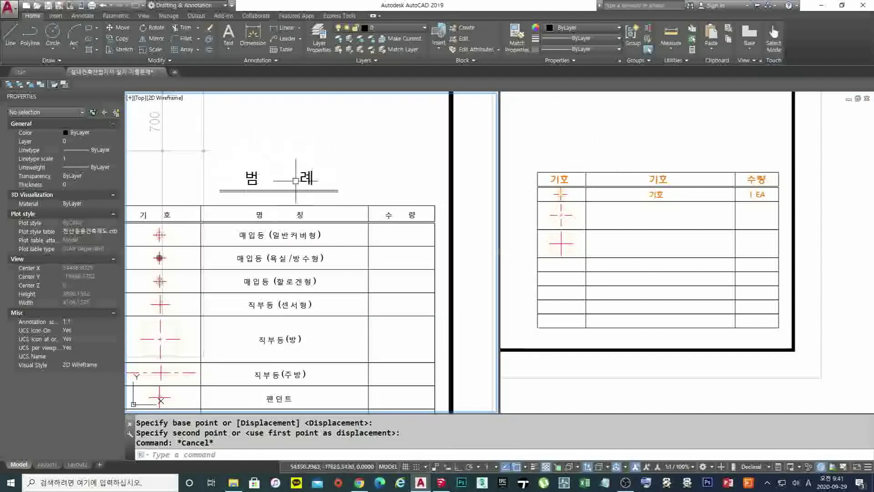
left_click(676, 153)
scroll(643, 150, "up", 2)
type("co")
key("Return")
left_click(677, 223)
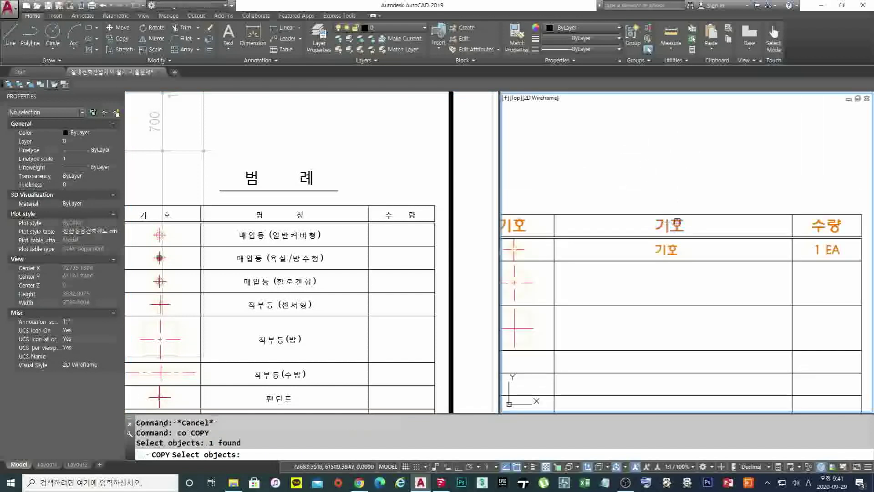
key("Return")
left_click(678, 224)
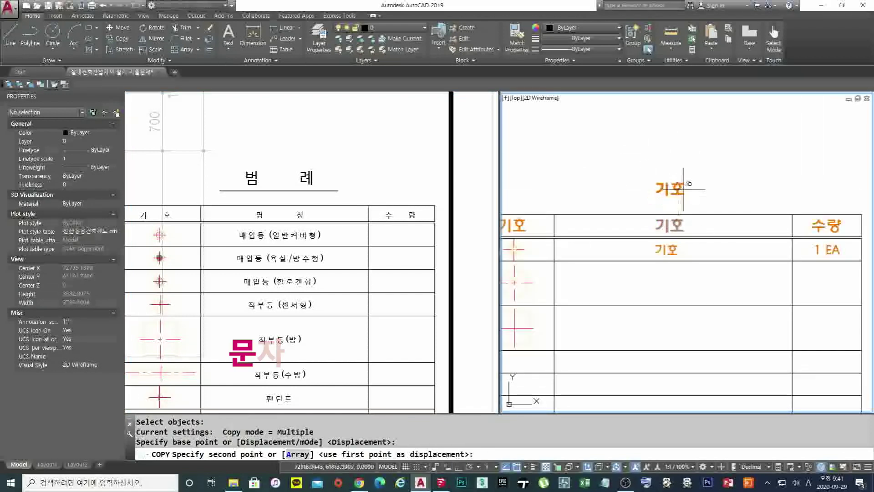
key("F8")
left_click(681, 191)
key("Return")
key("Escape")
- Set the text height of the copied text above the table to 150
middle_click_drag(673, 207, 705, 200)
left_click(697, 188)
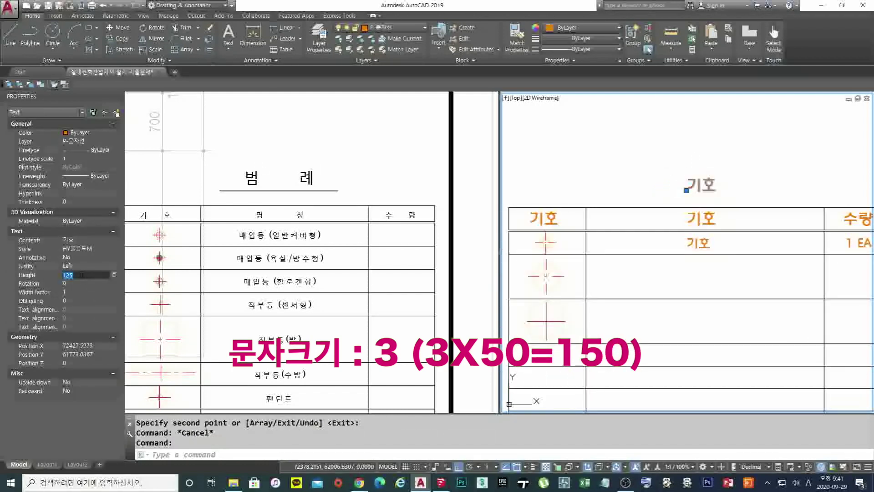
type("150")
key("Return")
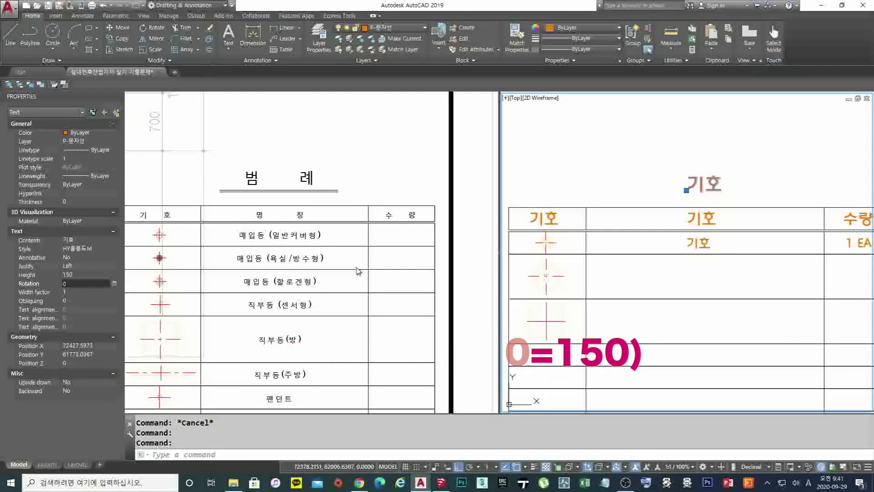
key("Escape")
key("Escape")
- Change the text above the table to the widely spaced title 범 례
left_click(720, 186)
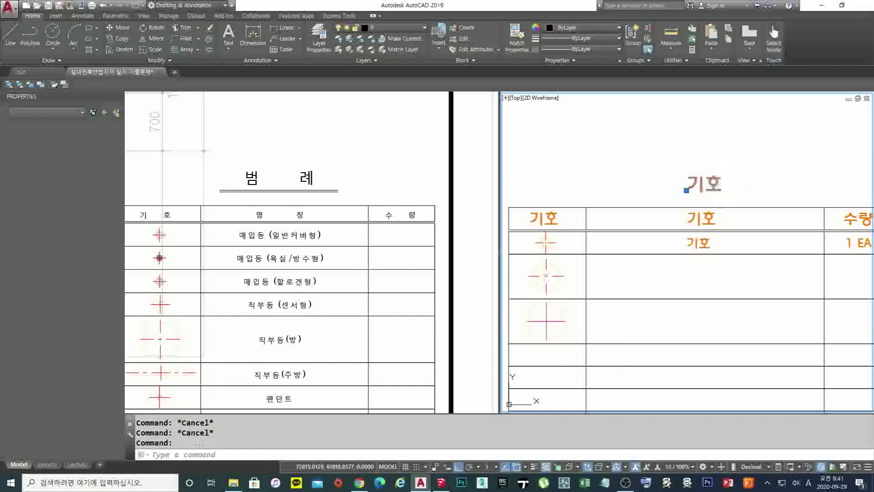
double_click(721, 187)
type("qja")
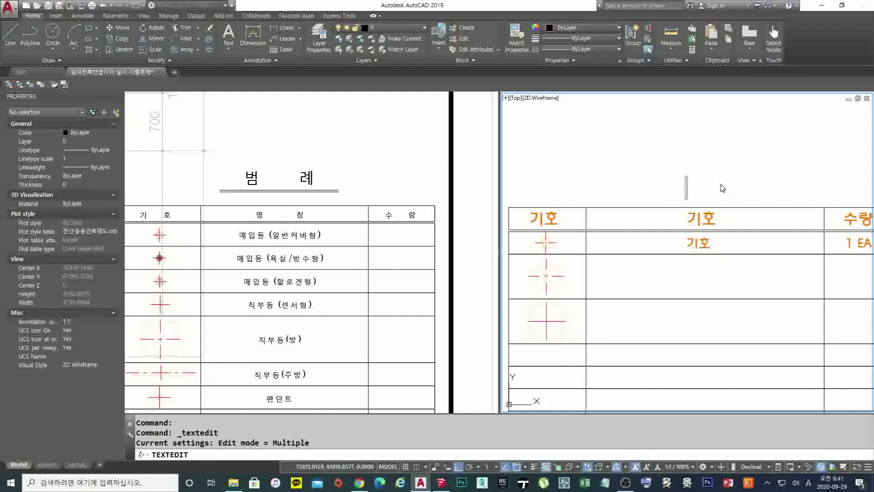
key("Hangul")
type("범")
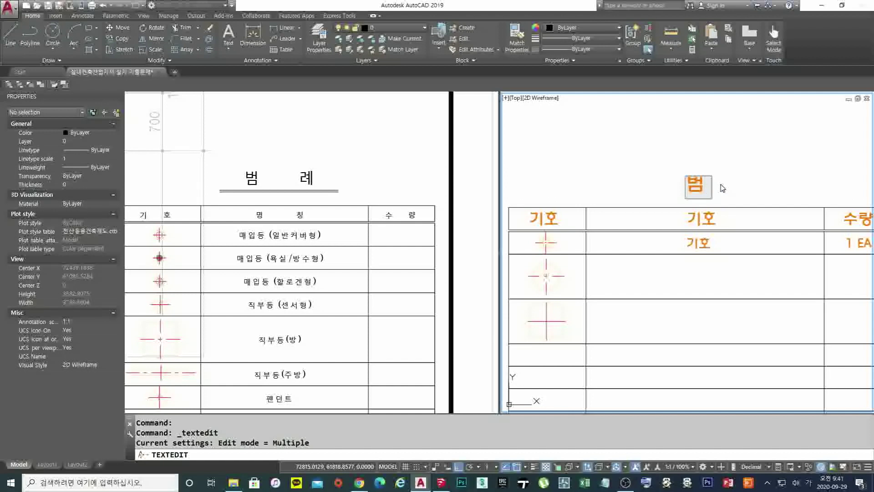
type("       례")
key("Return")
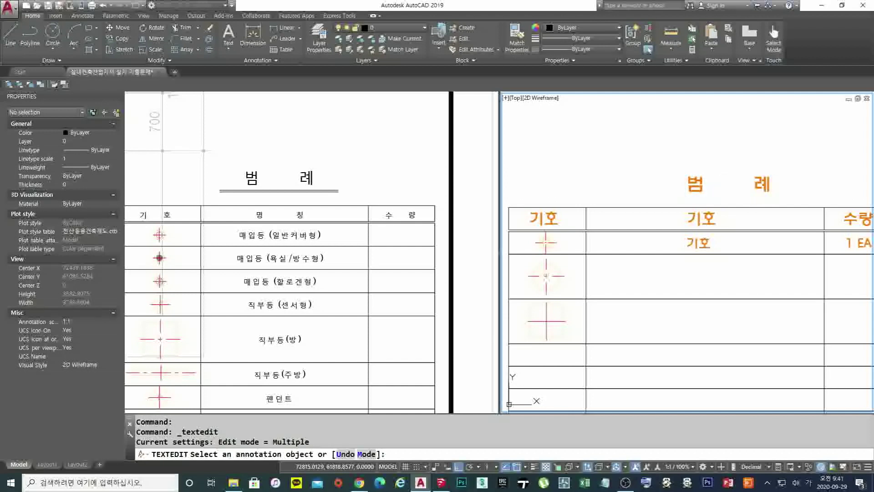
key("Escape")
- Move the 범례 title horizontally to centre it above the legend table
scroll(721, 208, "down", 2)
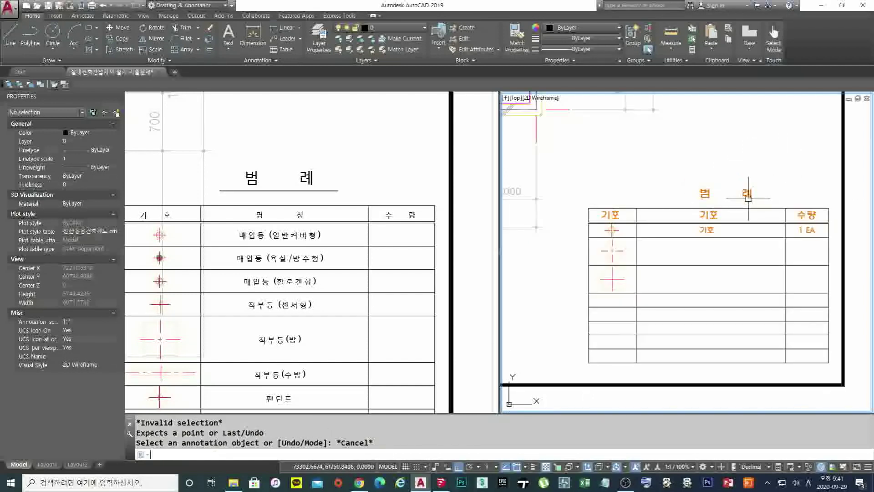
type("m")
key("Return")
left_click(748, 196)
key("Return")
left_click(782, 170)
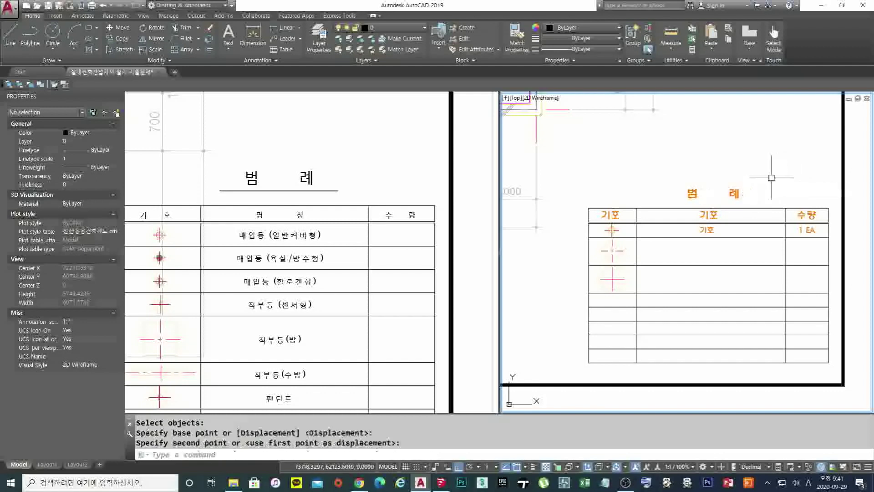
left_click(726, 205)
- Draw a line along the legend table's top edge from corner to corner
type("l")
key("Return")
left_click(589, 208)
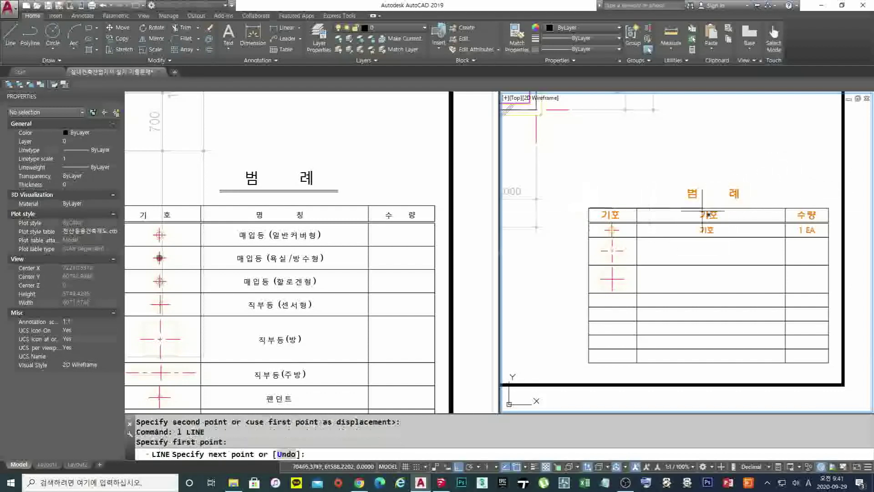
left_click(828, 208)
key("Return")
- Move the new line up beneath the 범례 title and copy it at a distance of 20 to form a double underline
type("m")
key("Return")
scroll(761, 208, "up", 5)
left_click(761, 208)
key("Return")
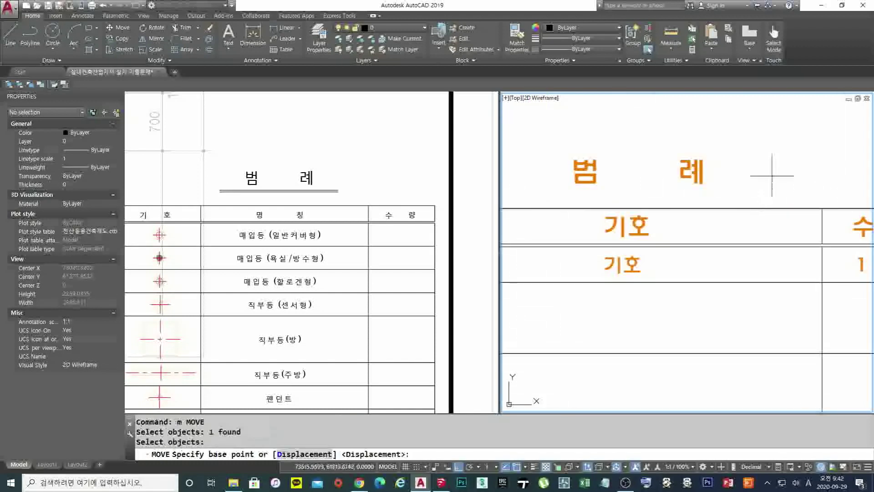
left_click(771, 190)
scroll(757, 176, "down", 8)
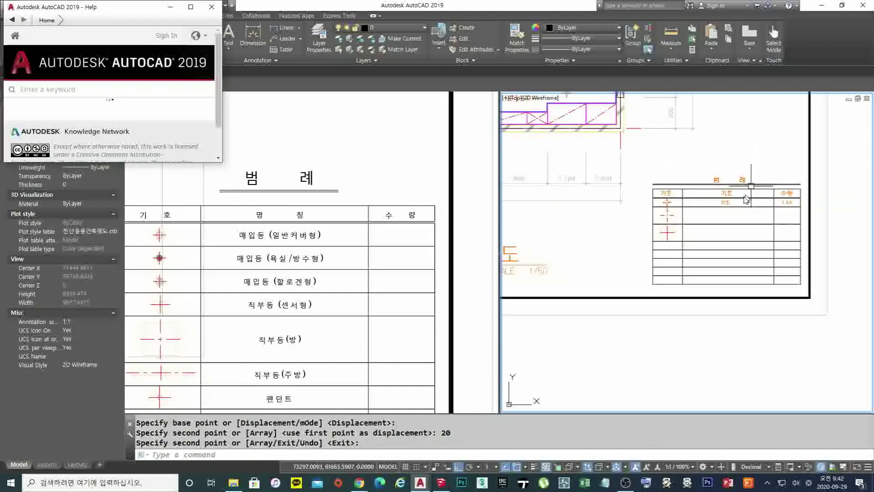
middle_click_drag(748, 192, 730, 207)
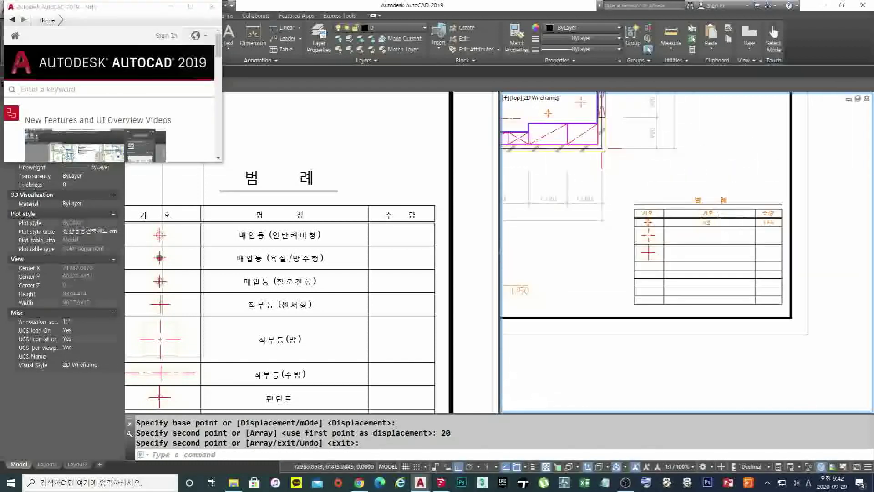
scroll(725, 207, "up", 3)
left_click(171, 7)
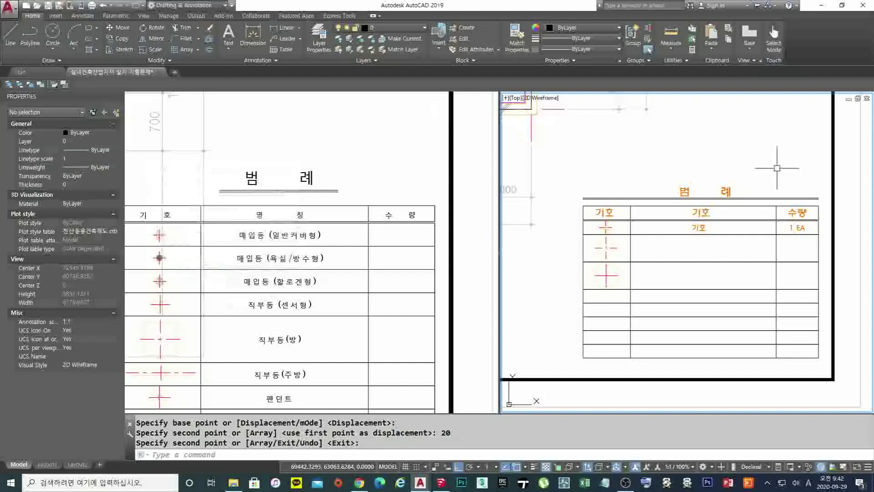
middle_click_drag(739, 176, 701, 159)
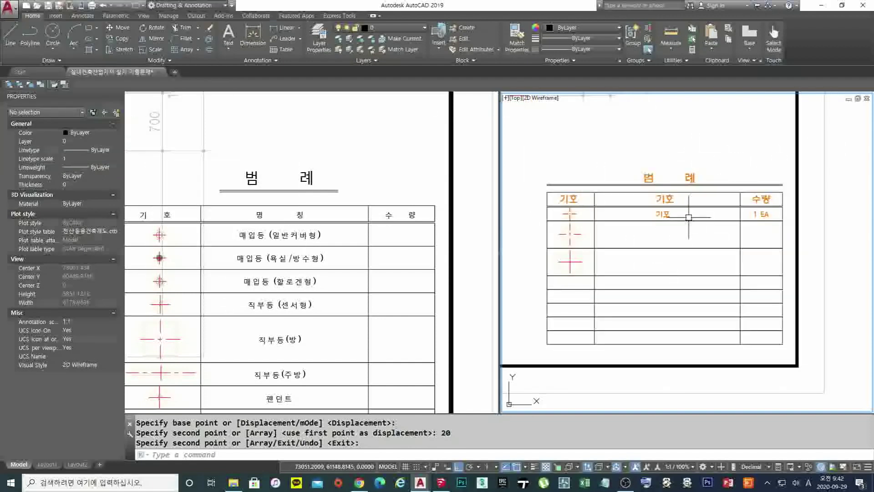
middle_click_drag(689, 217, 684, 203)
type("s")
key("Return")
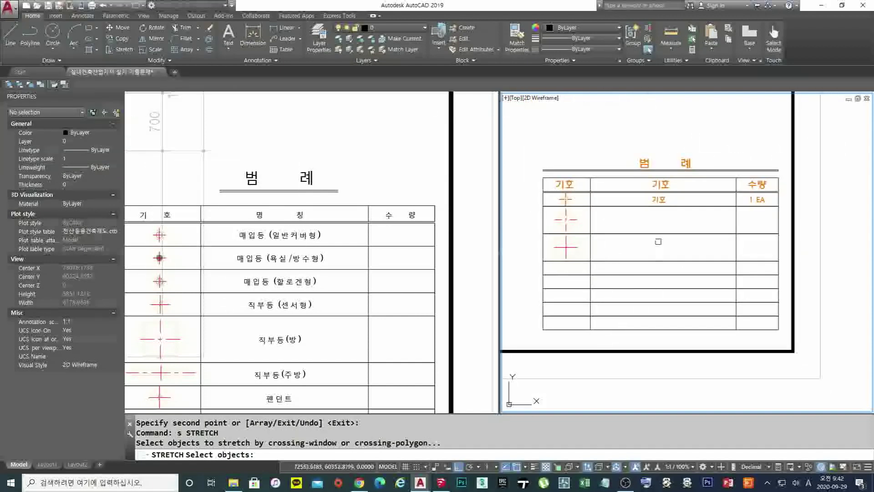
key("Escape")
key("Escape")
key("Escape")
- Change the middle column's first body row text to 매입등 (일반커형)
scroll(663, 216, "up", 2)
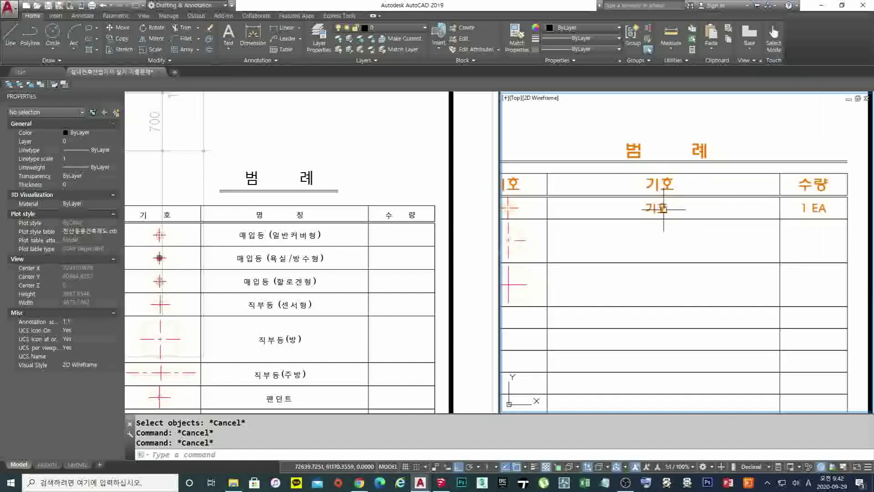
double_click(663, 209)
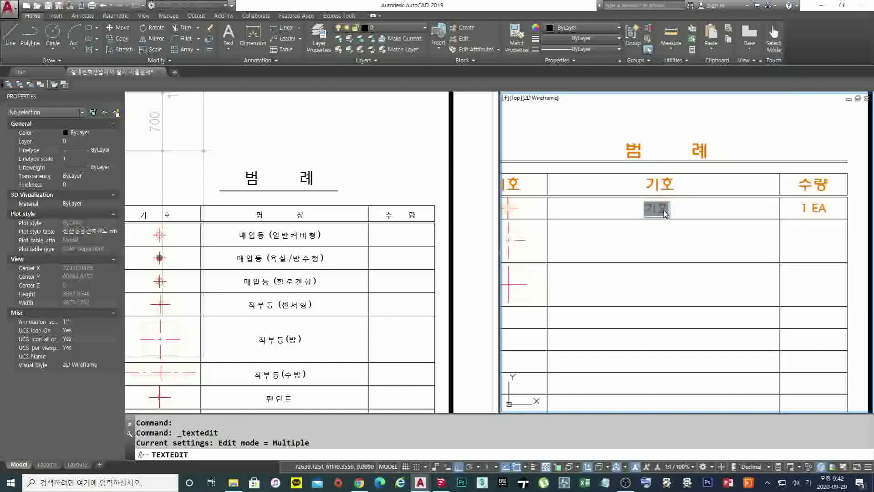
key("Delete")
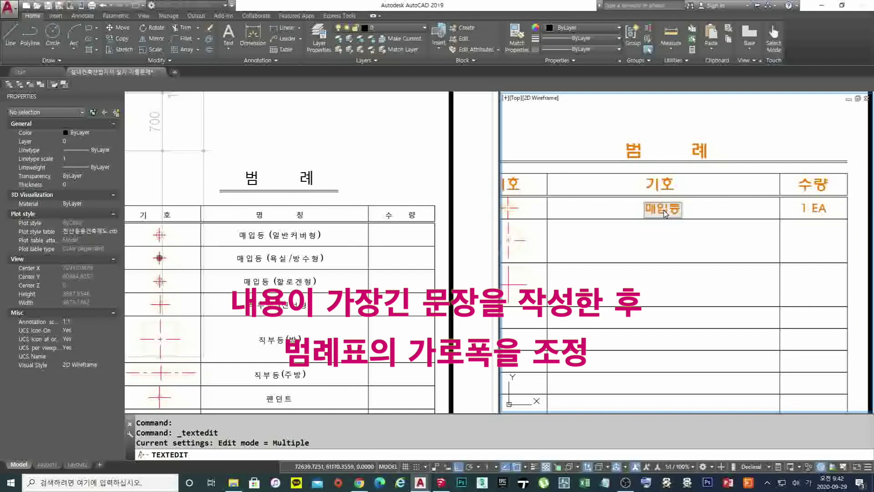
type("매입등 (일반커버")
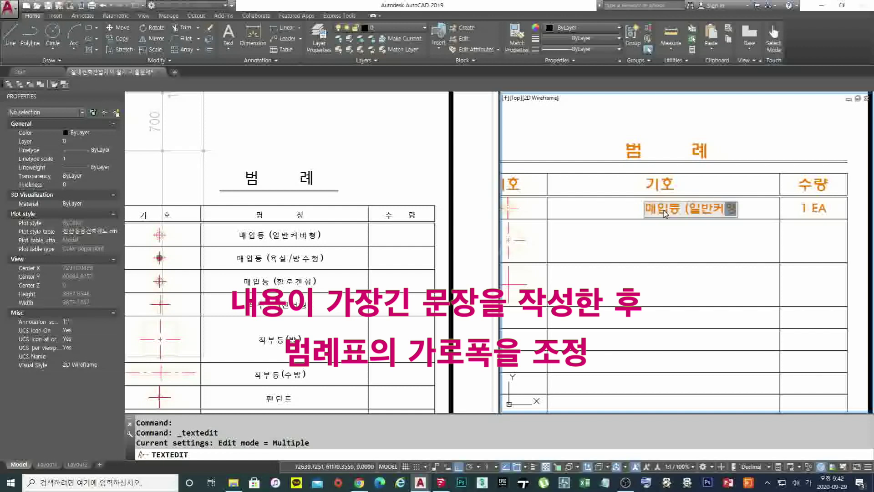
type("커")
key("Return")
key("Escape")
- Move the 매입등 text horizontally to centre it in its name cell
type("m")
key("Return")
left_click(679, 208)
key("Return")
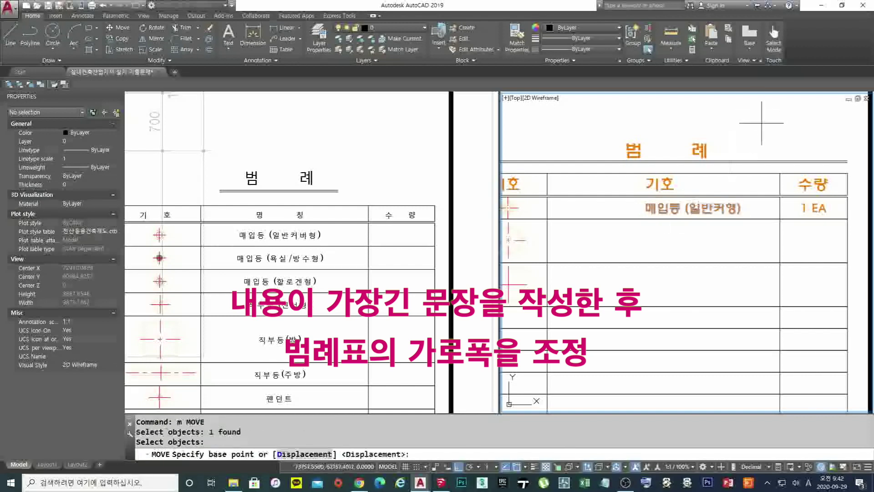
left_click(744, 121)
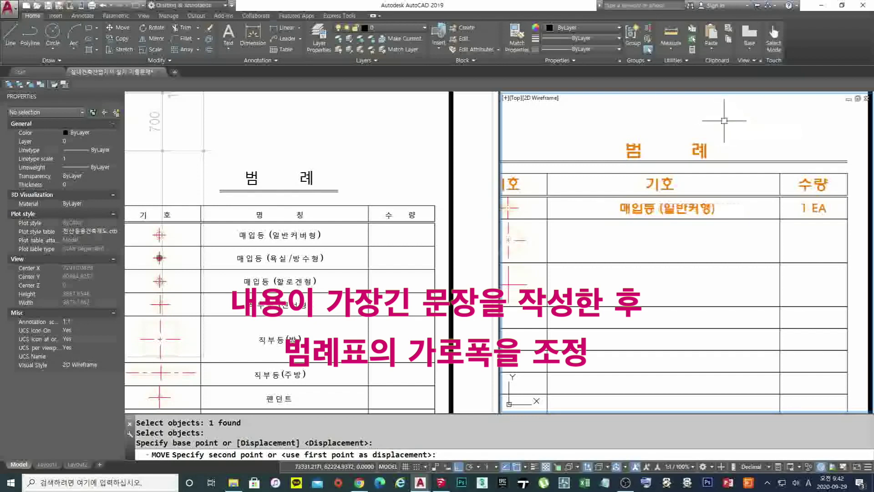
left_click(728, 116)
scroll(666, 248, "down", 4)
type("s")
key("Return")
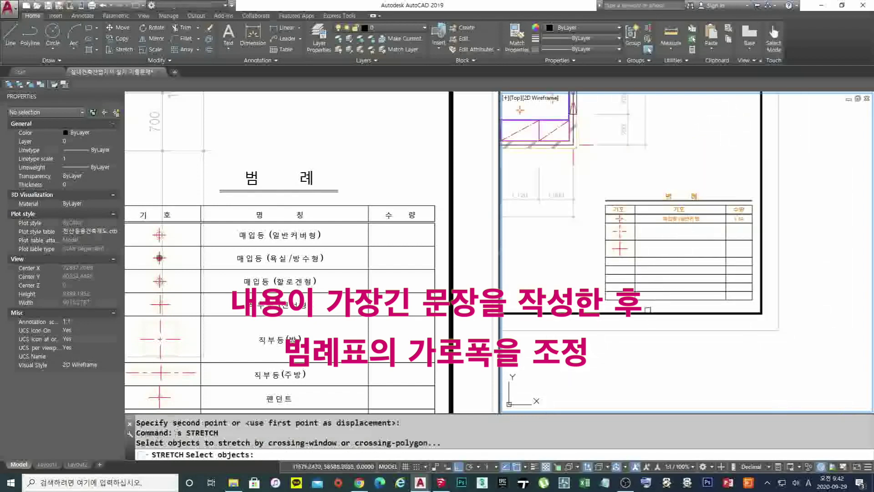
left_click(648, 298)
key("Escape")
- Stretch the left part of the legend table inward, including the symbol column, to narrow the middle name column
type("s")
key("Return")
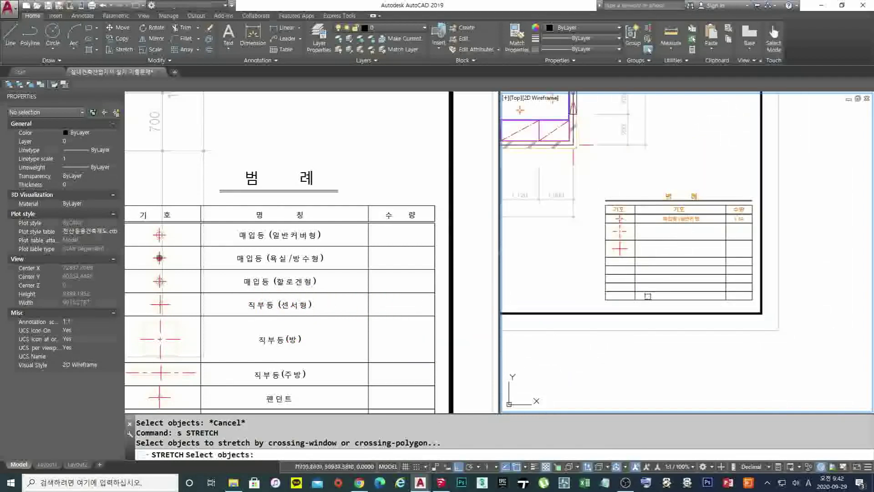
left_click(643, 304)
left_click(573, 157)
key("Return")
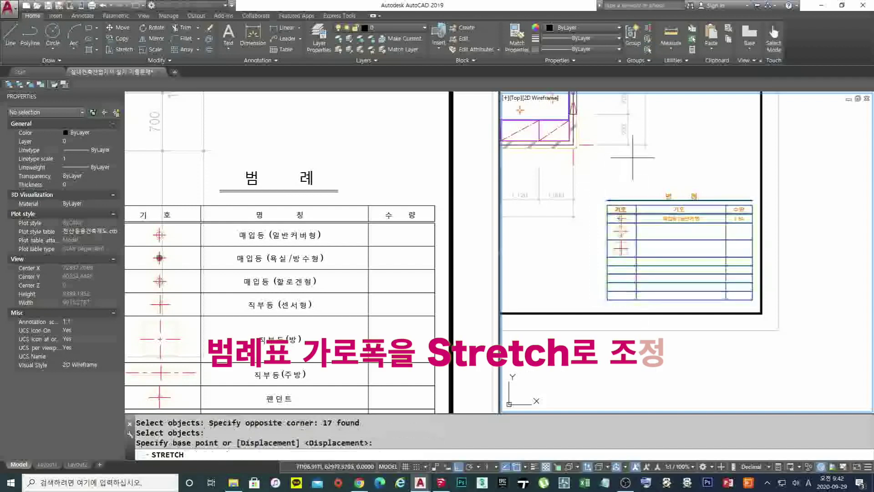
left_click(627, 155)
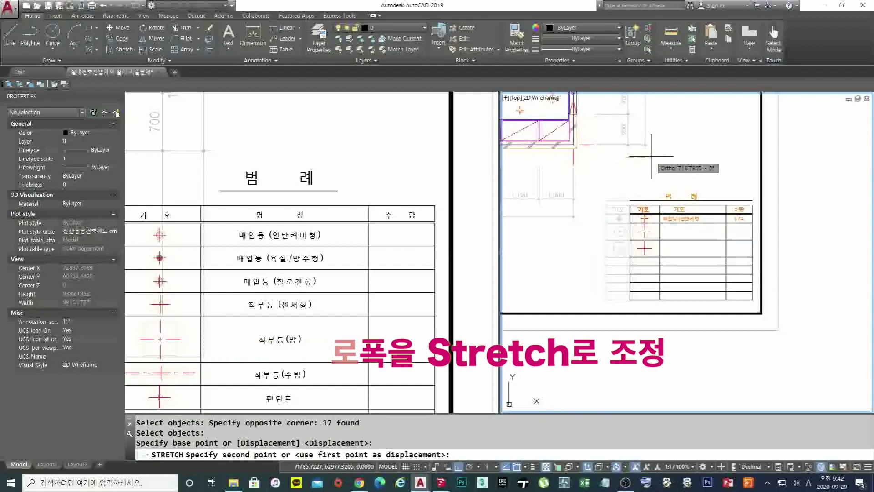
left_click(652, 157)
- Stretch the legend table's quantity column horizontally toward the middle column to narrow the table further
scroll(793, 253, "up", 4)
key("Return")
left_click(705, 379)
scroll(685, 299, "down", 2)
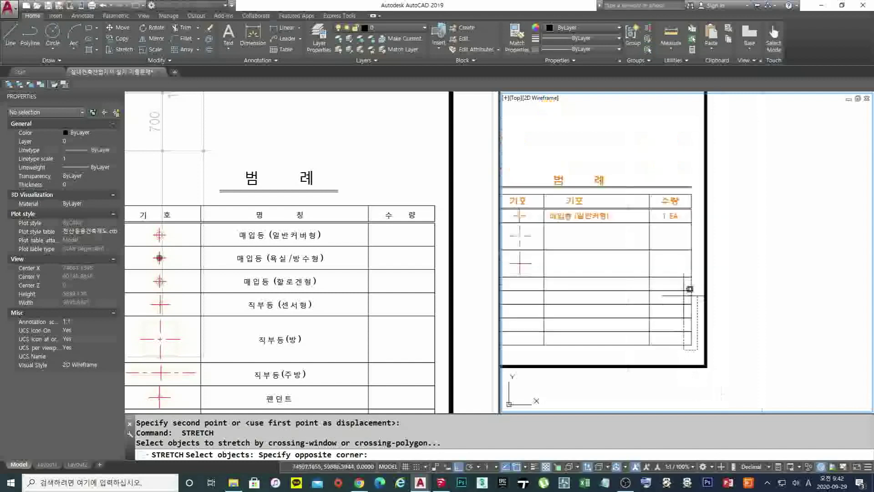
left_click(647, 161)
key("Return")
left_click(663, 143)
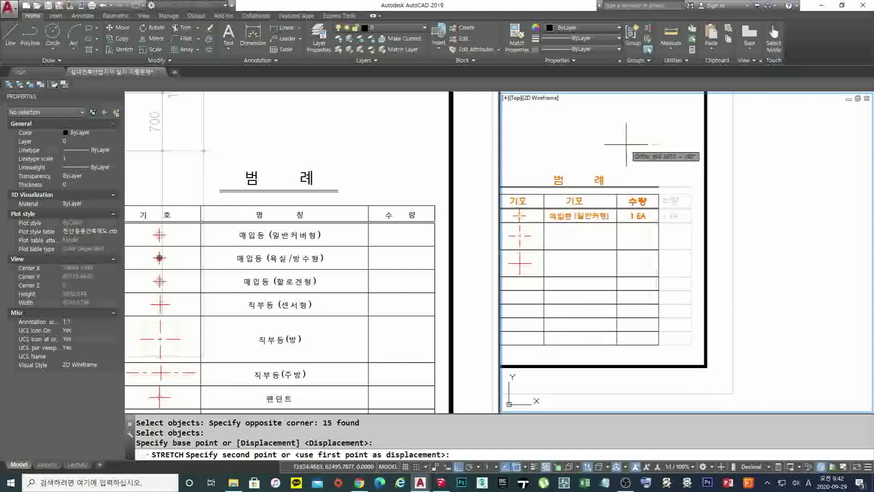
left_click(628, 144)
- Stretch the legend table's symbol column side slightly outward to fine-tune the name column's width
middle_click_drag(619, 222, 691, 218)
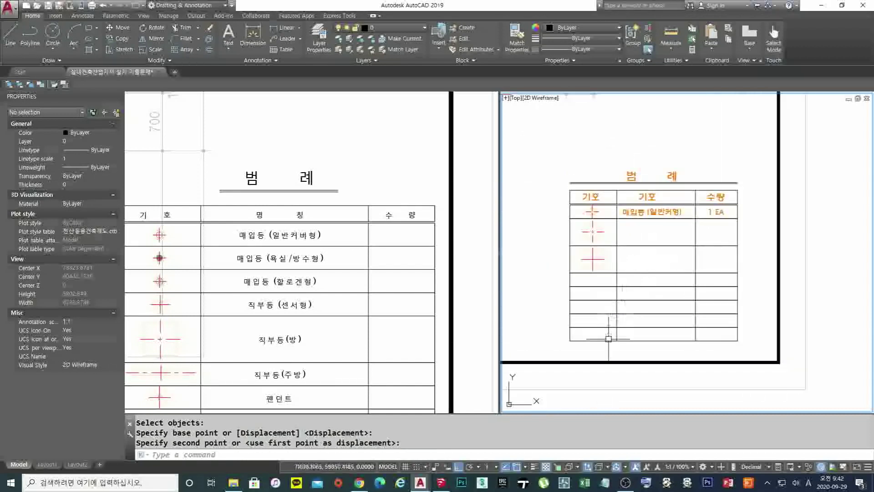
key("space")
left_click(623, 349)
left_click(531, 158)
key("space")
left_click(624, 135)
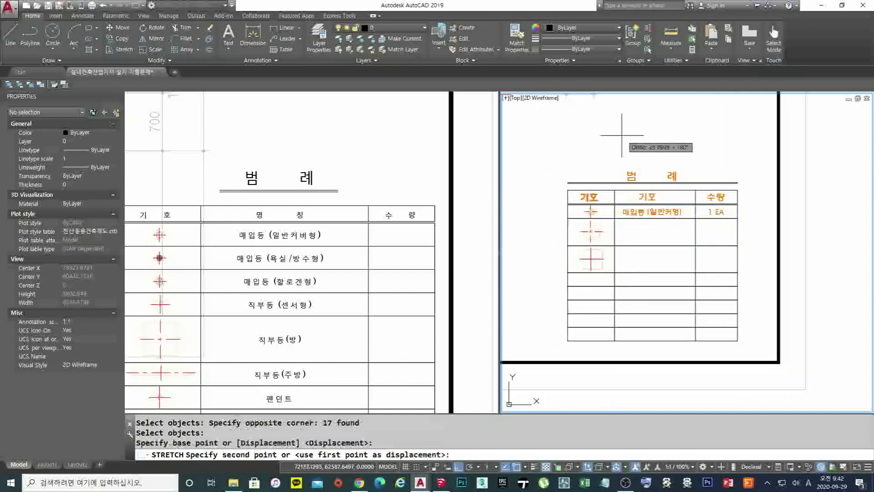
key("Escape")
- Turn ortho off and move the whole legend table with its title closer to the lower-right corner of the sheet border
middle_click_drag(733, 269, 739, 234)
scroll(740, 234, "down", 4)
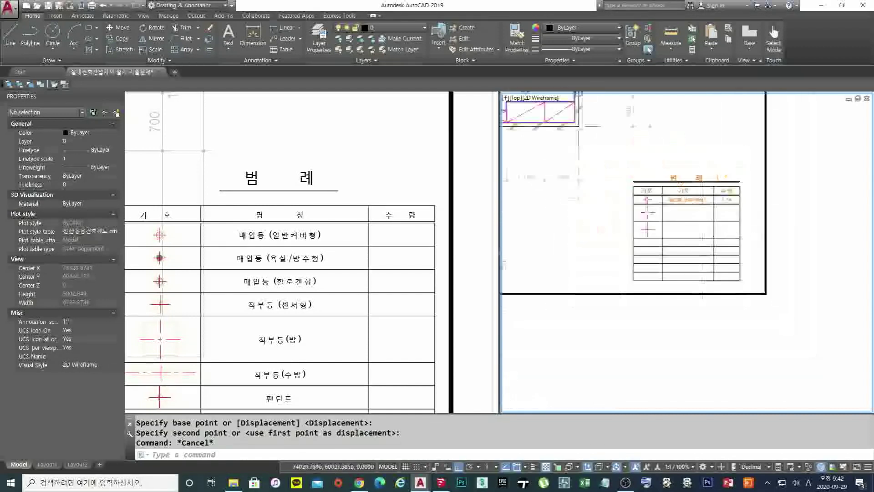
scroll(703, 278, "up", 2)
type("m")
key("space")
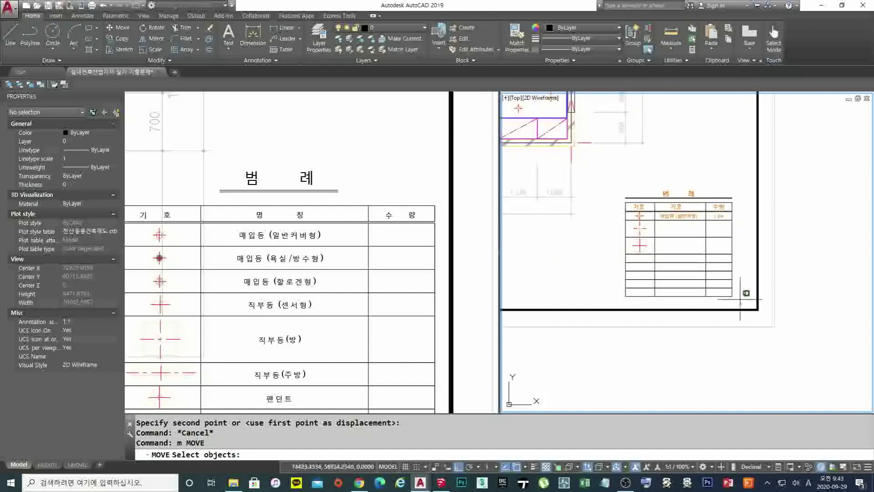
left_click(740, 299)
left_click(616, 177)
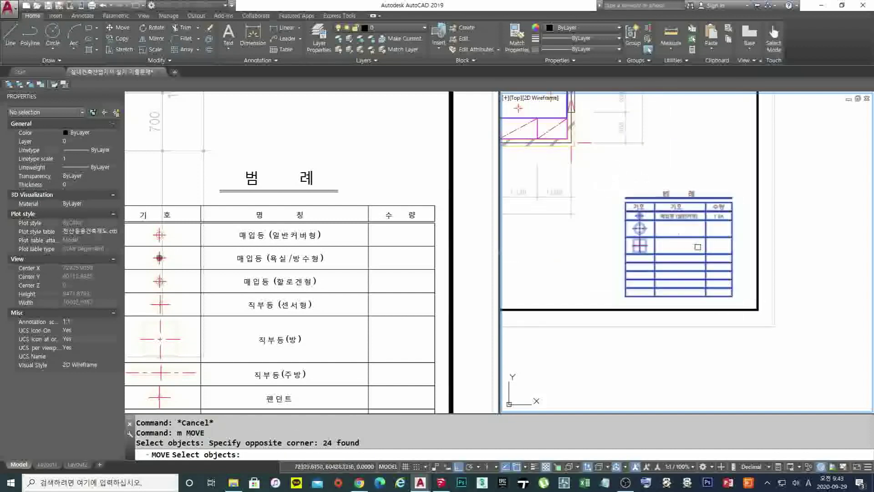
key("space")
left_click(687, 235)
key("F8")
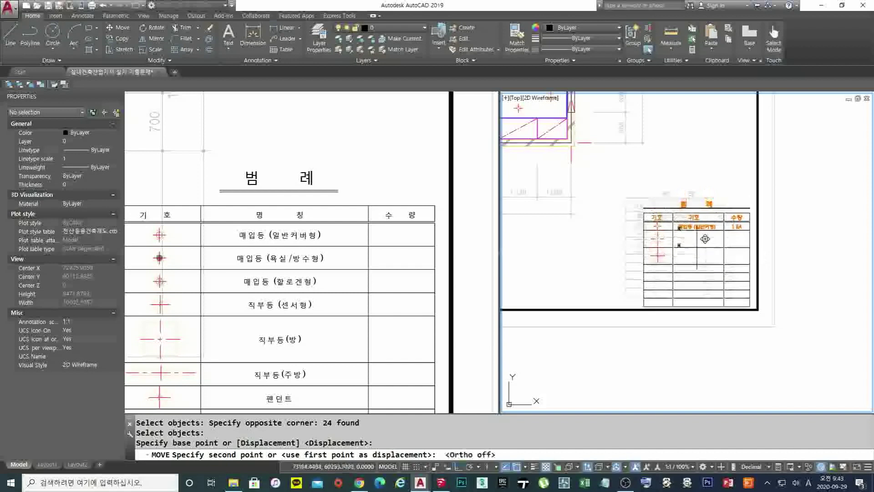
left_click(706, 242)
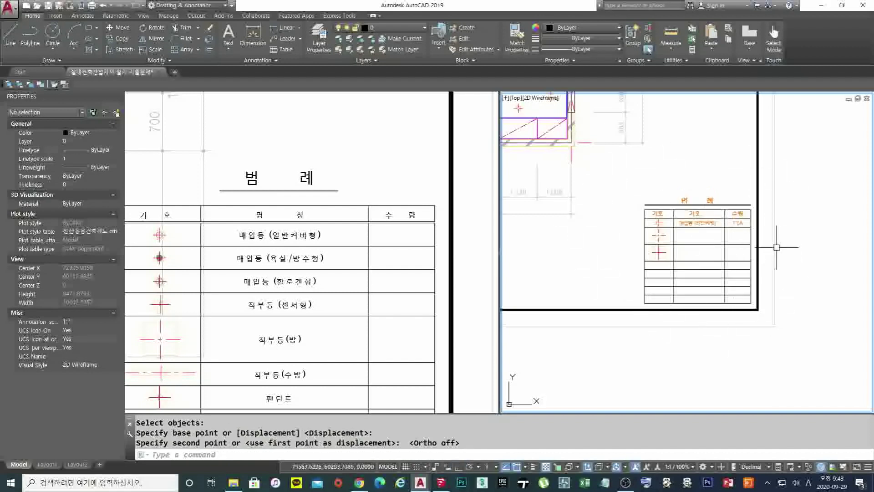
- Check the legend table's spacing from the sheet border and its placement on the whole ceiling plan sheet
scroll(762, 265, "down", 2)
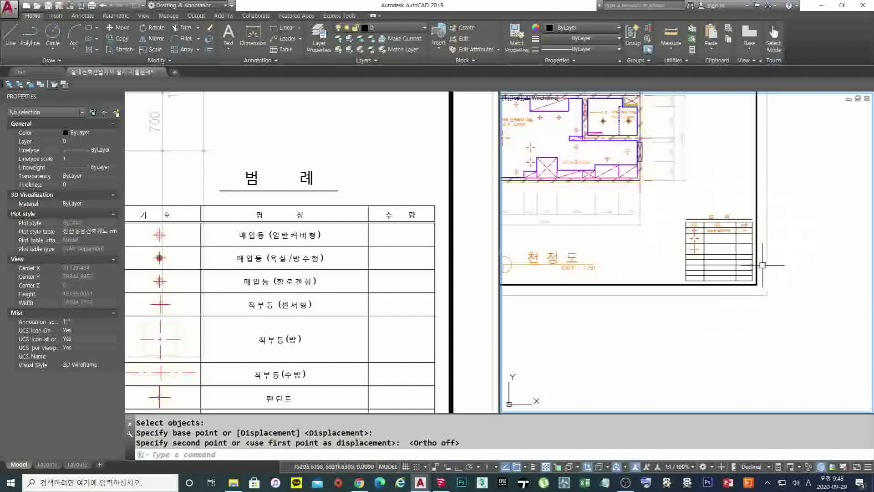
scroll(763, 265, "up", 4)
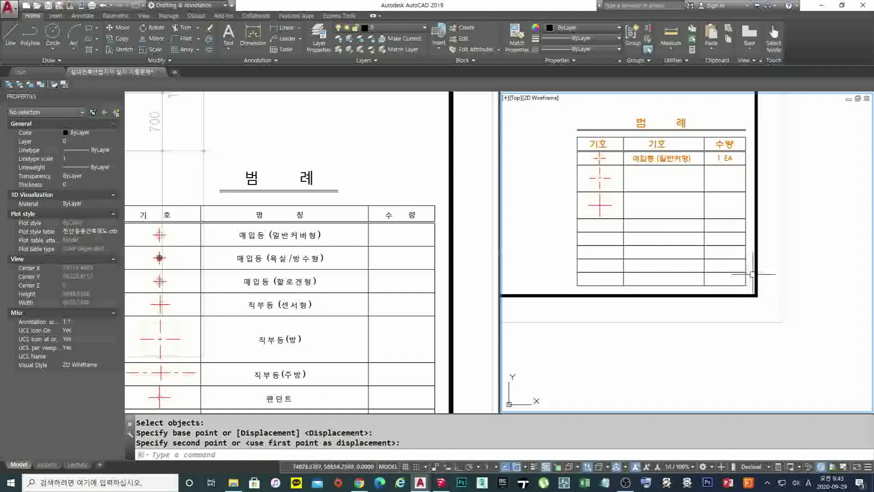
scroll(746, 290, "up", 4)
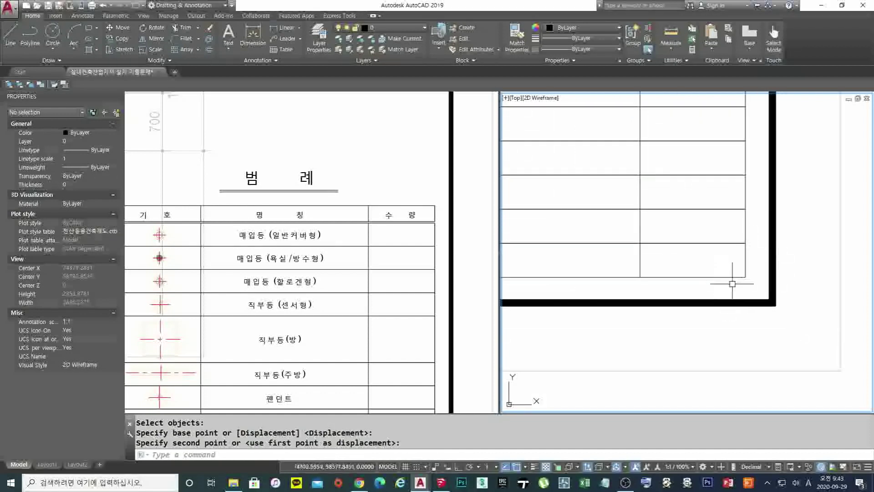
scroll(732, 283, "down", 4)
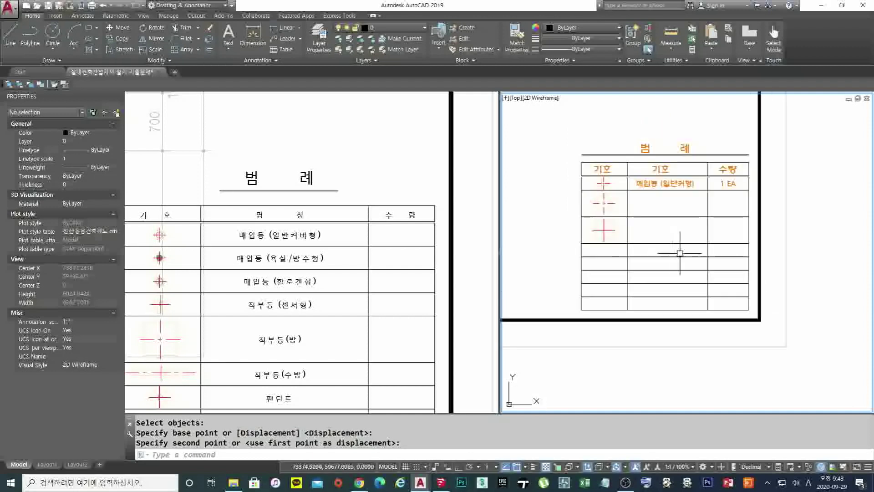
scroll(619, 247, "down", 4)
scroll(705, 284, "down", 3)
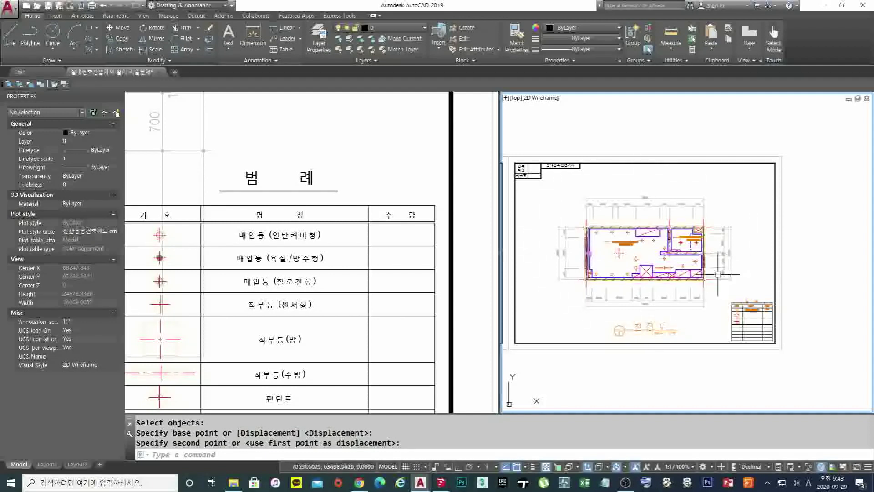
- Examine the lighting position dimensions in the finished reference ceiling plan, especially around the upper row of recessed lights
left_click(332, 144)
scroll(319, 182, "down", 4)
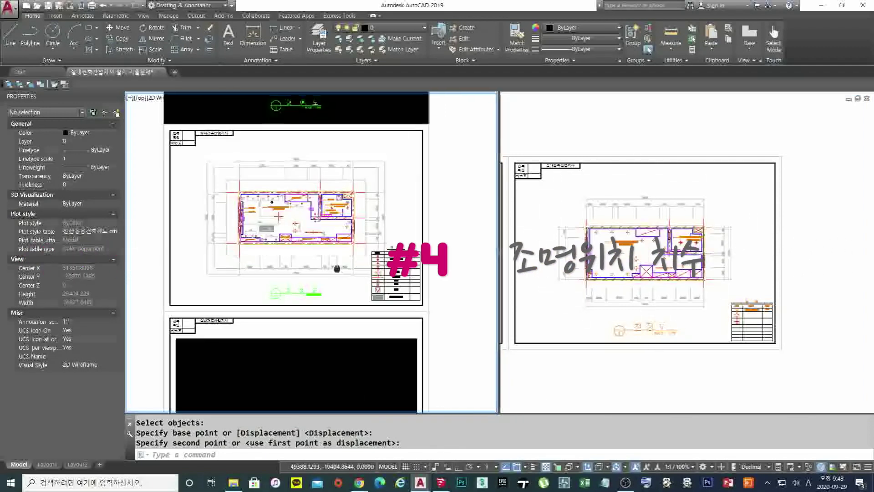
scroll(295, 237, "up", 6)
middle_click_drag(295, 237, 270, 189)
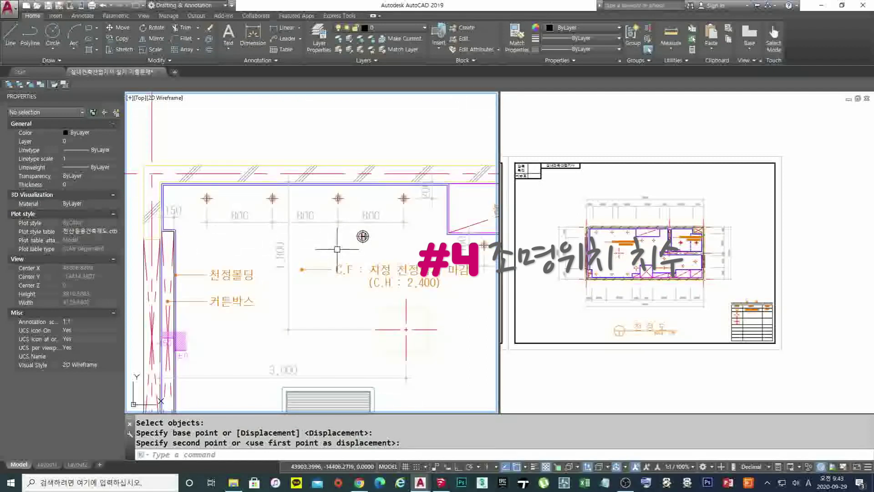
middle_click_drag(386, 217, 352, 190)
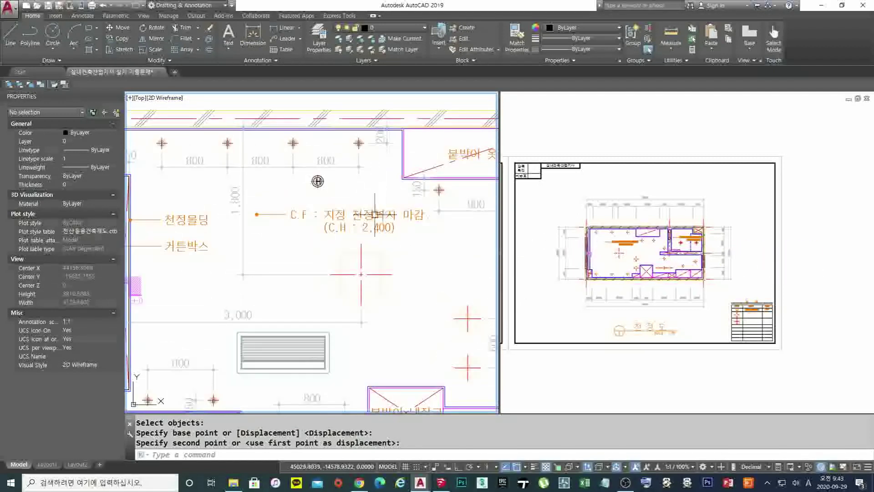
middle_click_drag(374, 214, 415, 212)
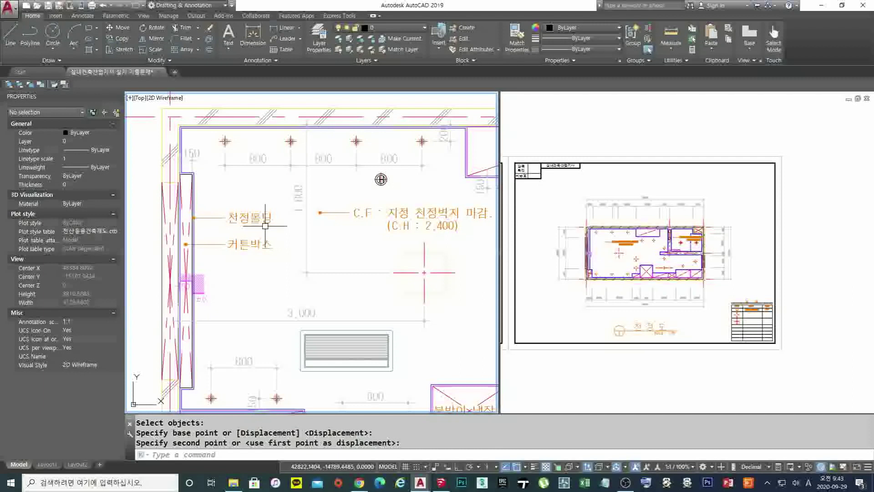
scroll(265, 226, "up", 3)
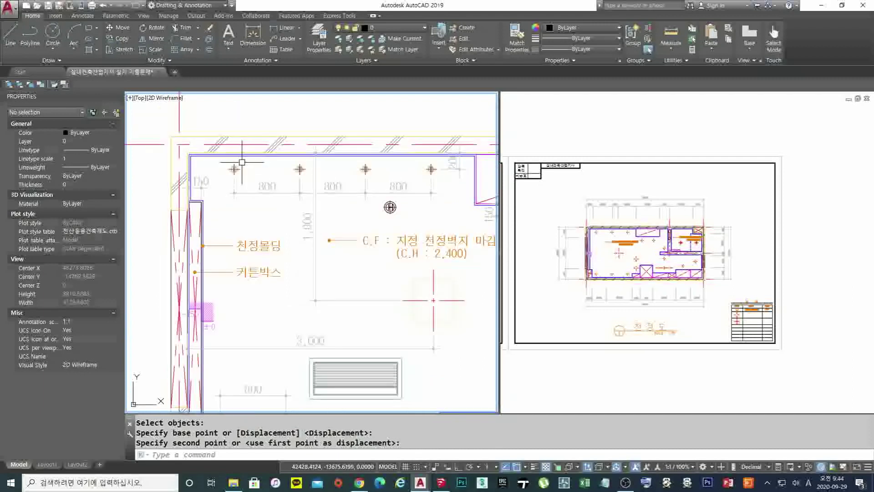
scroll(195, 179, "down", 6)
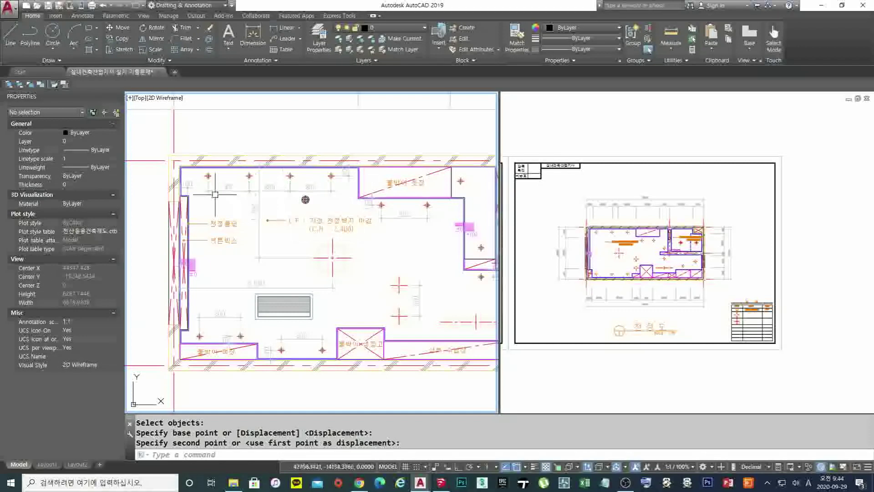
scroll(240, 182, "up", 10)
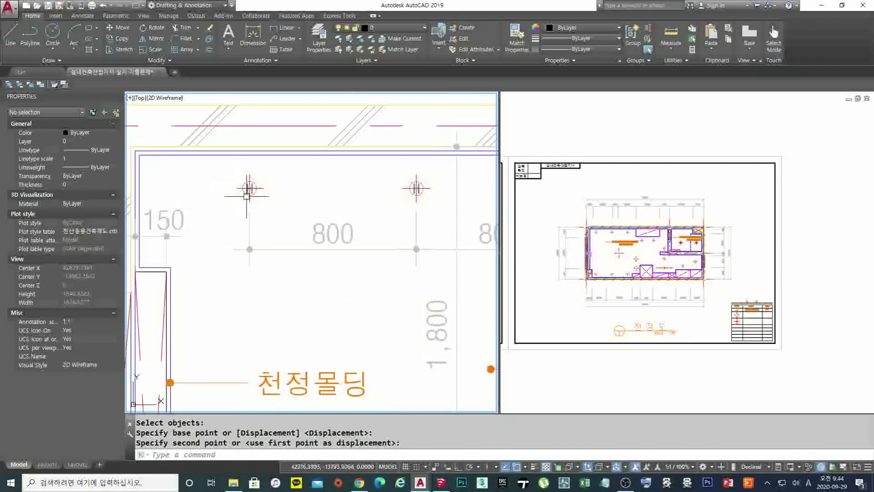
scroll(428, 188, "down", 8)
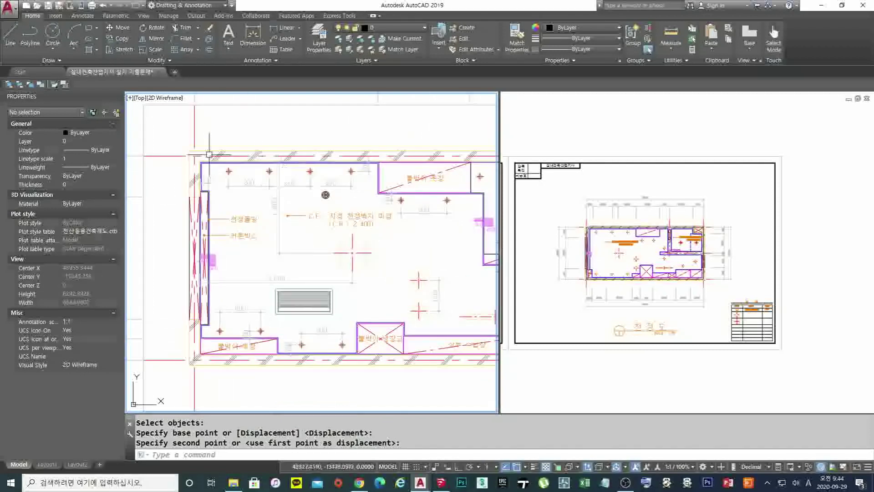
scroll(209, 155, "up", 7)
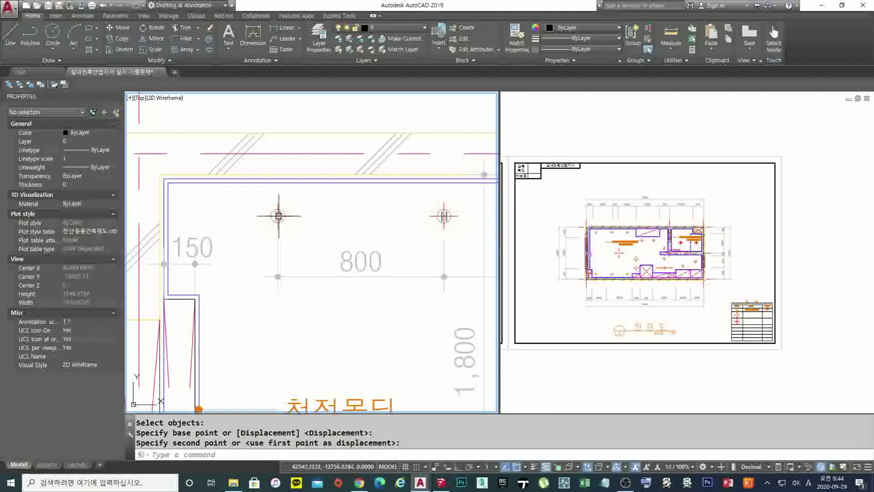
scroll(279, 216, "down", 4)
middle_click_drag(302, 168, 281, 143)
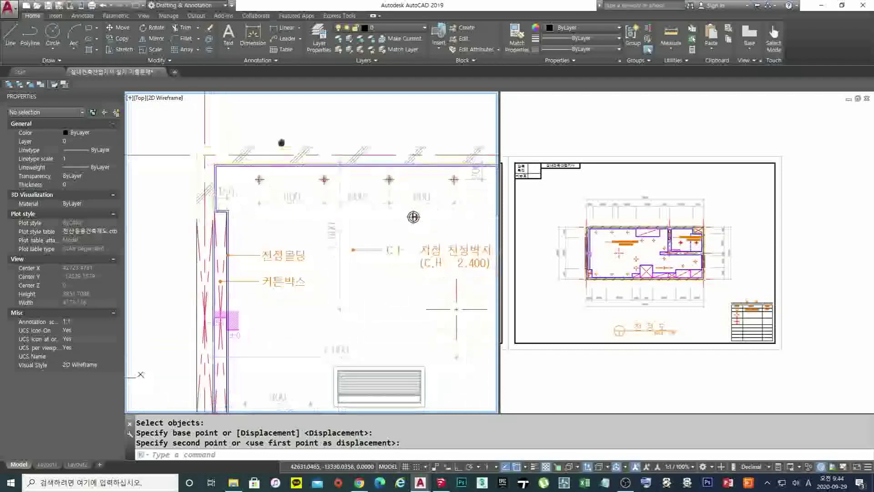
scroll(282, 142, "down", 4)
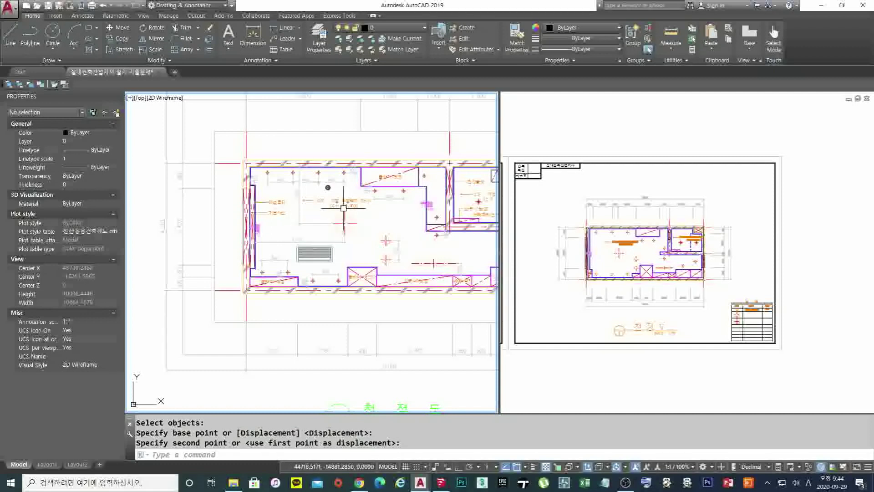
scroll(301, 198, "up", 5)
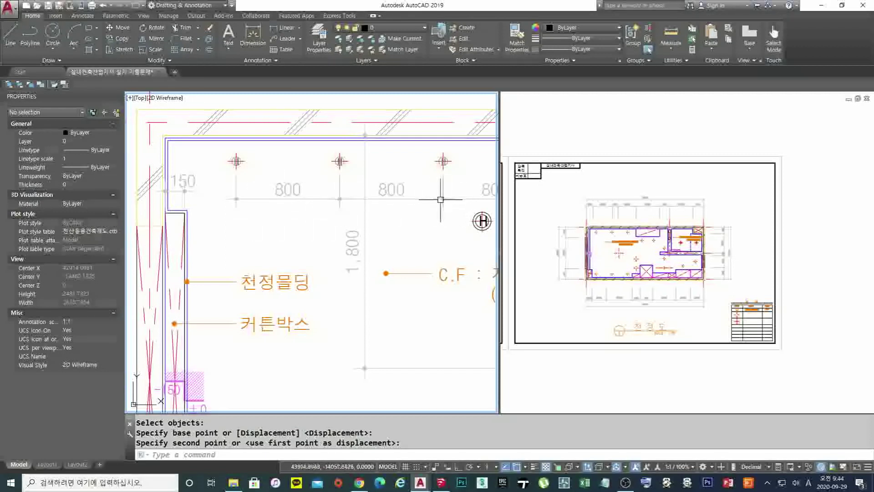
middle_click_drag(441, 200, 424, 201)
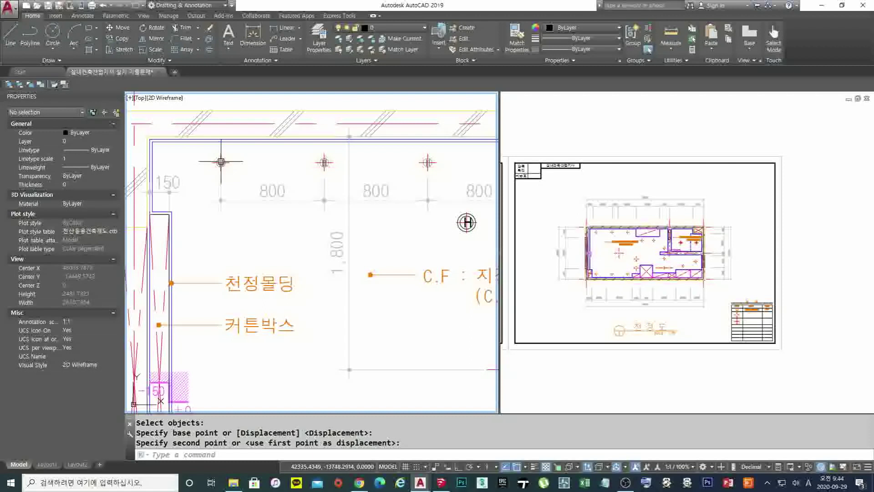
- Select the three 800 dimensions between the upper row of recessed lights to inspect them, and clear the selection
left_click(272, 192)
left_click(427, 224)
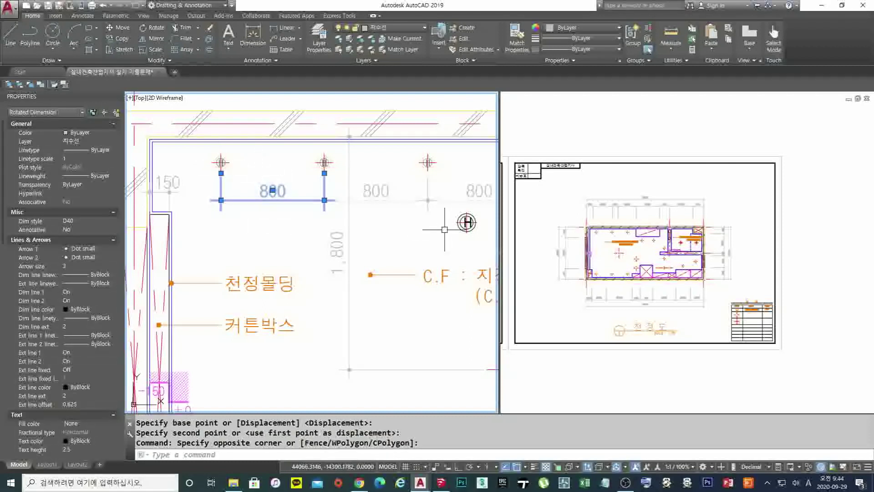
left_click(393, 199)
scroll(386, 191, "down", 4)
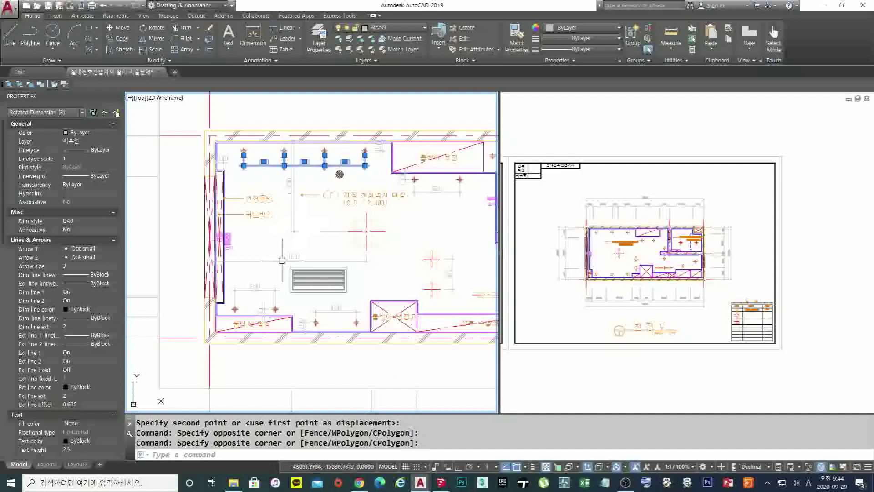
scroll(282, 260, "up", 2)
middle_click_drag(339, 182, 341, 229)
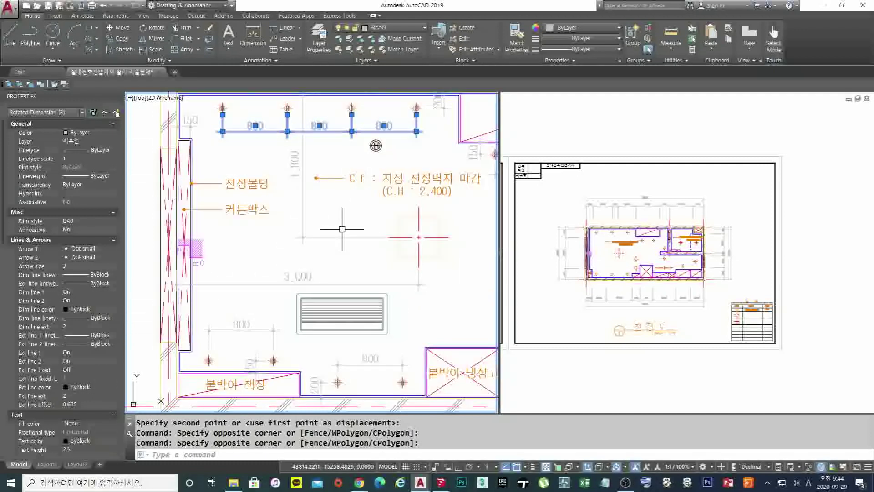
key("Escape")
key("Escape")
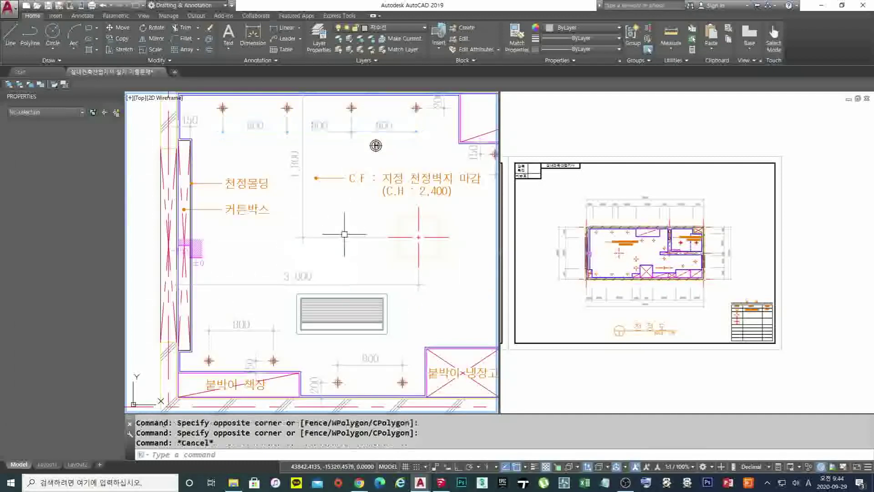
middle_click_drag(288, 172, 279, 200)
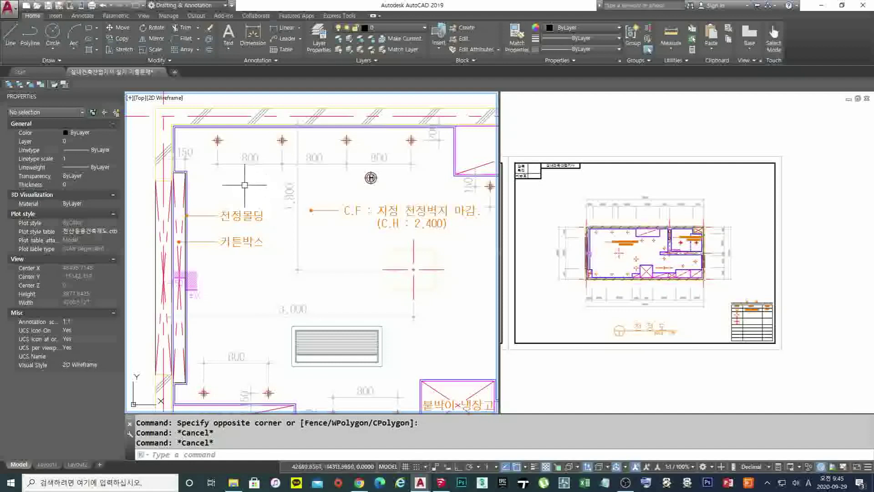
- Select the first segment of the outer dimension chain above the reference ceiling plan to check its dimension style, and clear the selection
middle_click_drag(406, 167, 388, 155)
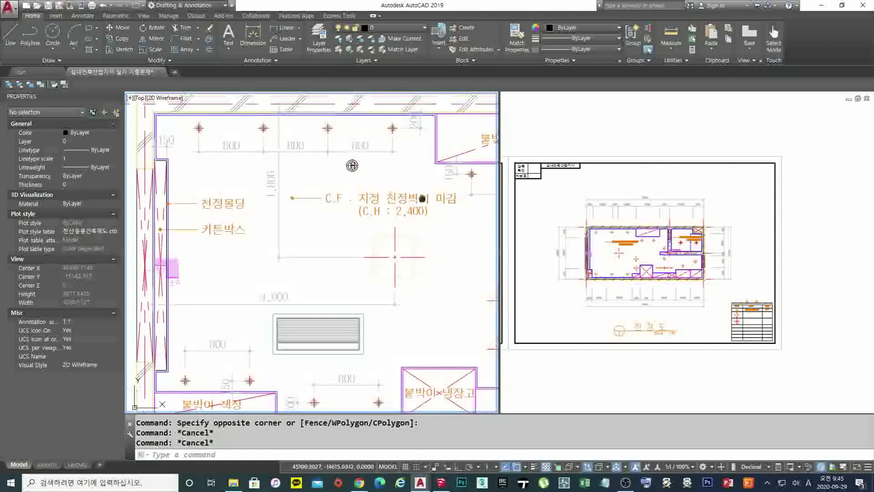
scroll(342, 282, "down", 3)
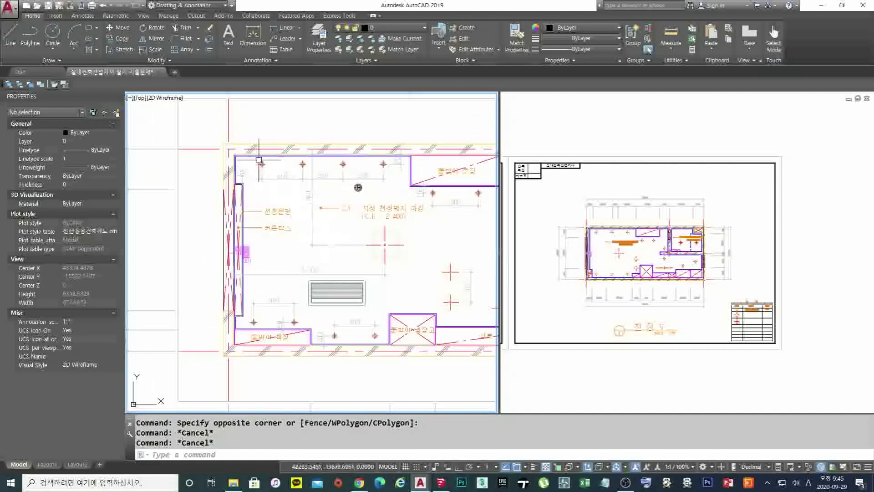
scroll(280, 179, "down", 2)
scroll(280, 195, "up", 2)
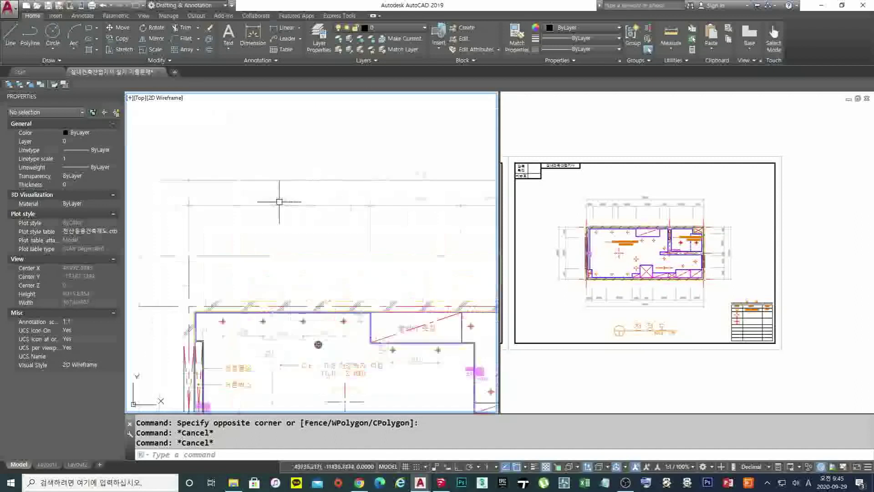
left_click(280, 196)
middle_click_drag(266, 345, 264, 248)
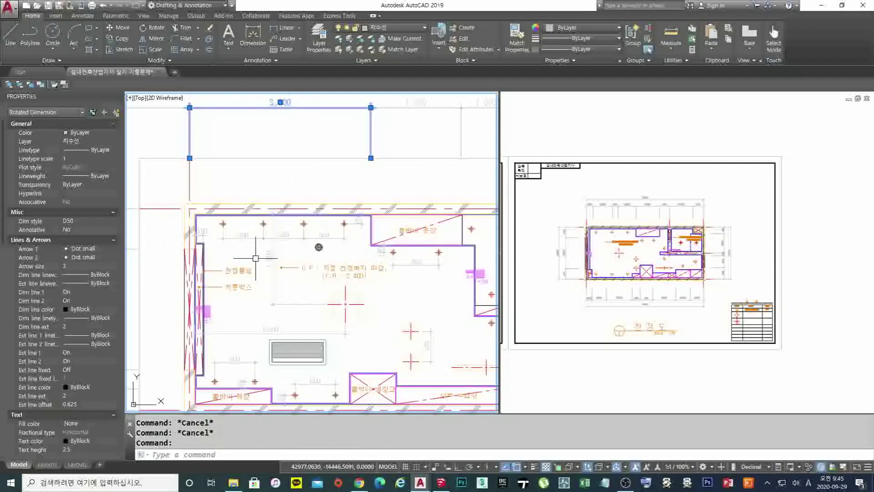
left_click(579, 215)
left_click(239, 245)
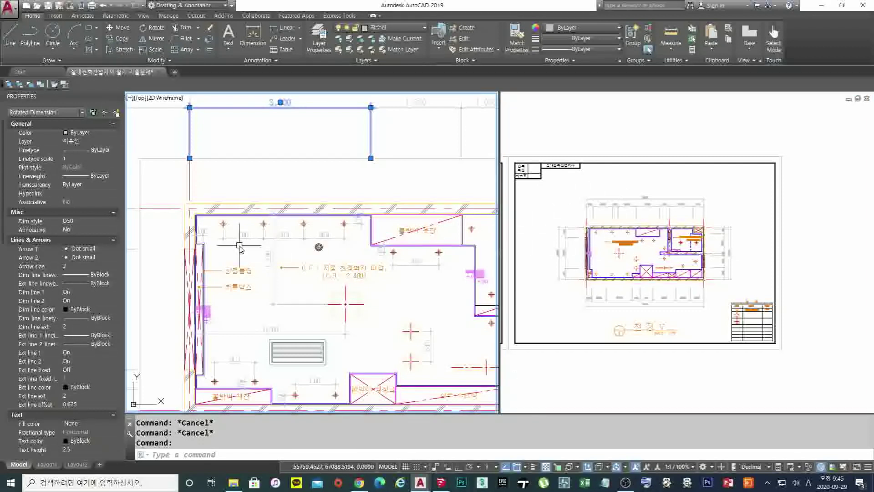
key("Escape")
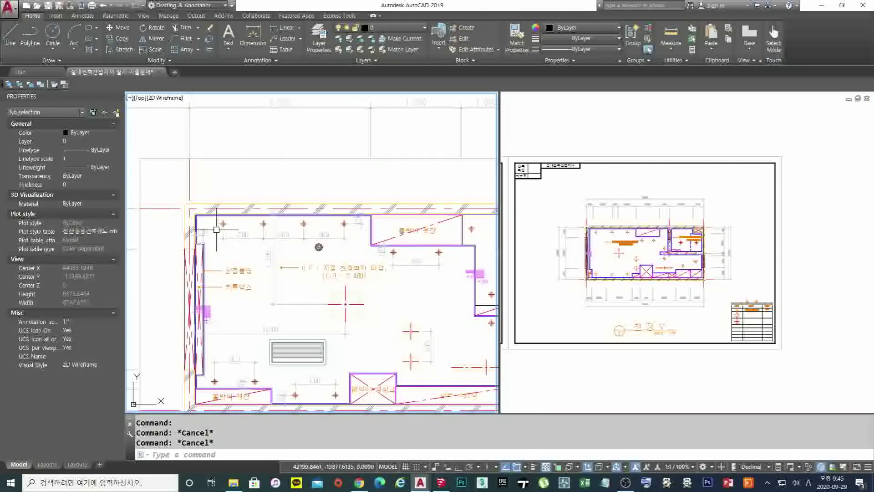
- Select the first dimension between the upper recessed lights to check its dimension style, and clear the selection
left_click(237, 237)
left_click(260, 60)
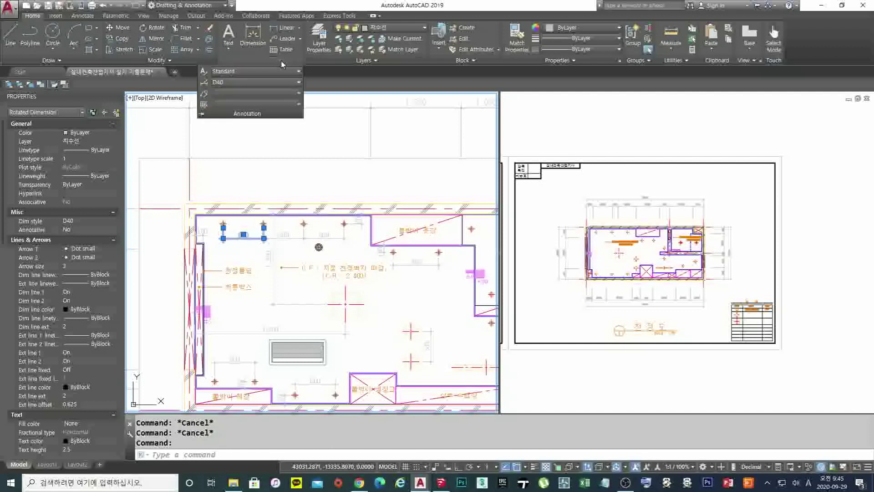
key("Escape")
middle_click_drag(259, 106, 257, 146)
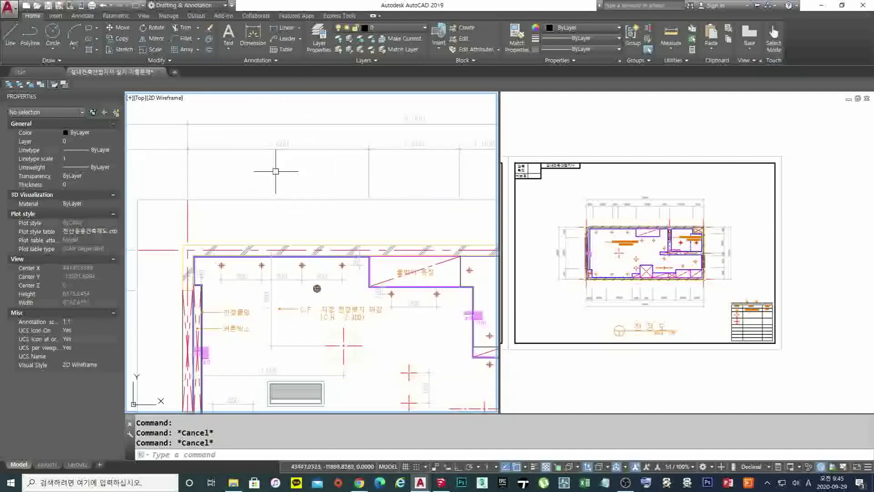
- Check the overall scale of the DIM-050 and D40 dimension styles in the Dimension Style Manager, cancelling out of both without changes
type("d")
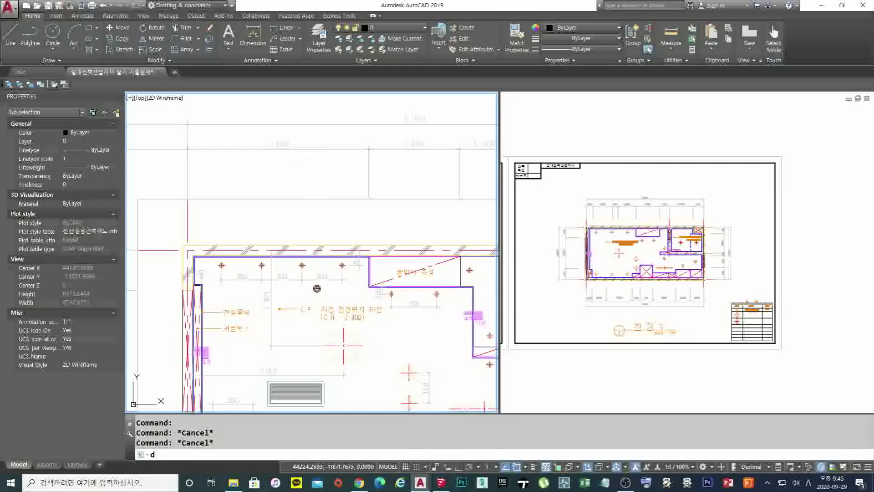
key("Return")
left_click(540, 226)
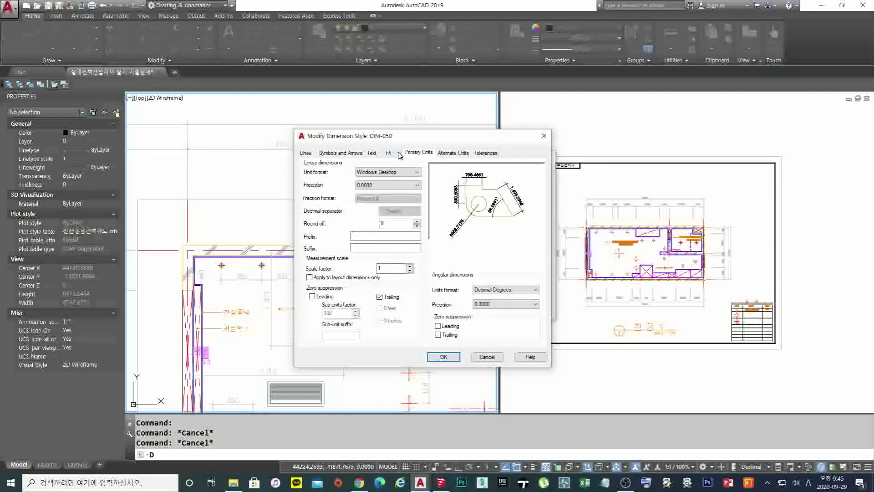
left_click(397, 153)
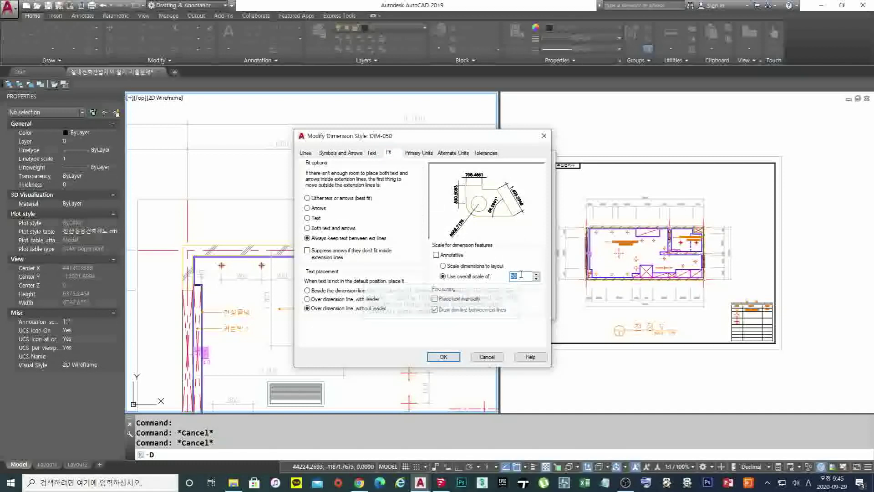
left_click(487, 358)
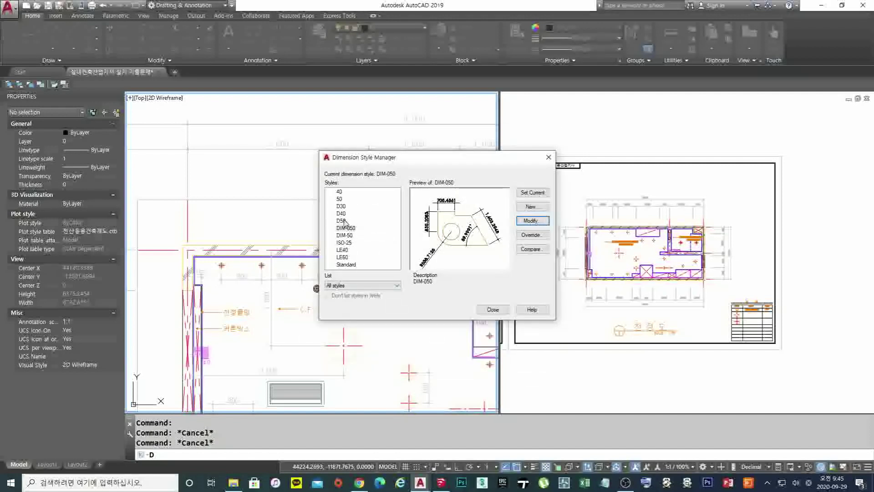
left_click(341, 213)
left_click(531, 222)
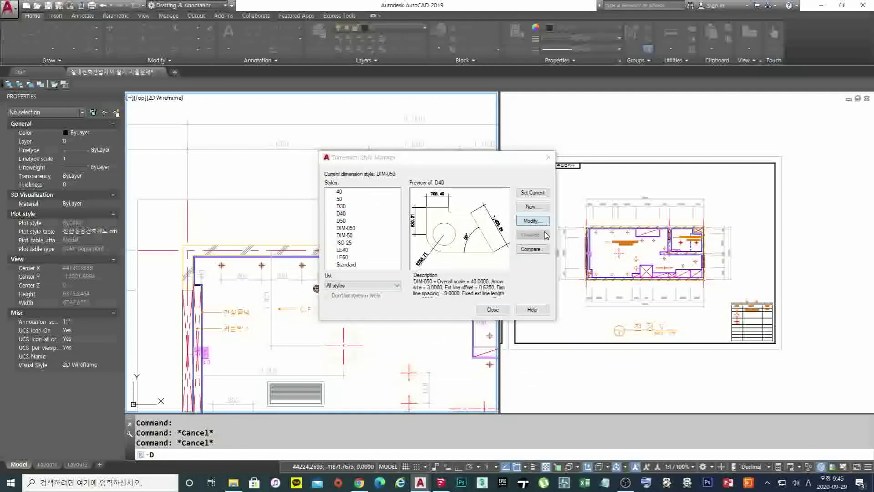
left_click(388, 152)
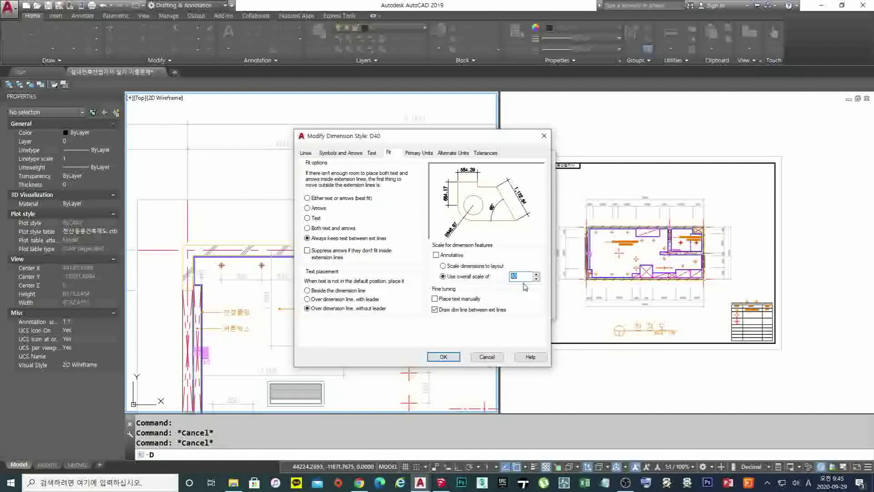
left_click(486, 357)
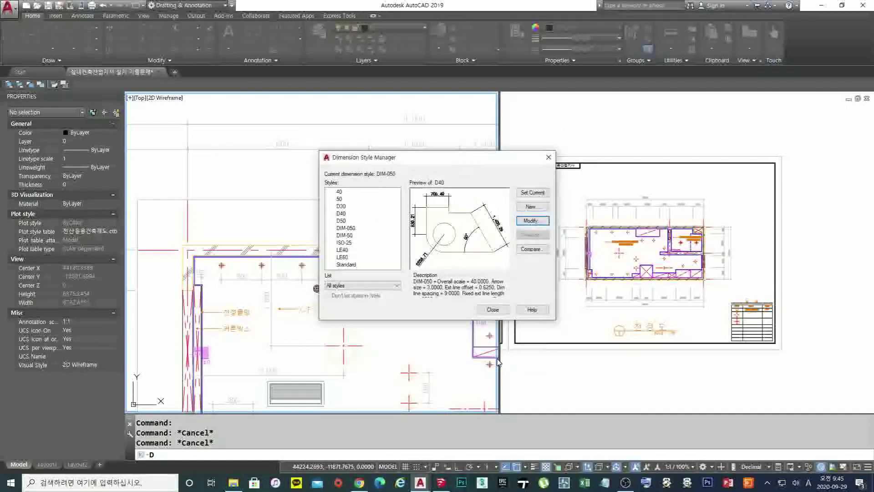
- Create a dimension style named Copy of DIM-050 based on DIM-050, change its overall scale, and close the Dimension Style Manager
left_click(345, 228)
left_click(531, 207)
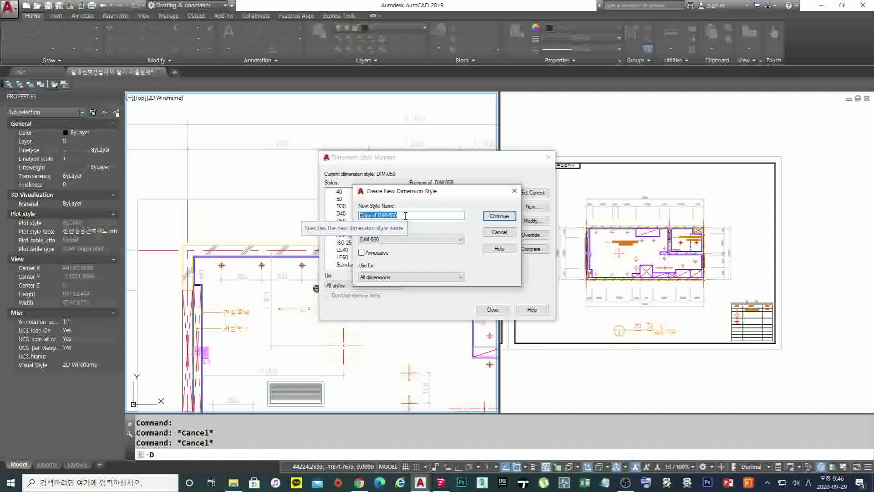
left_click_drag(406, 216, 360, 214)
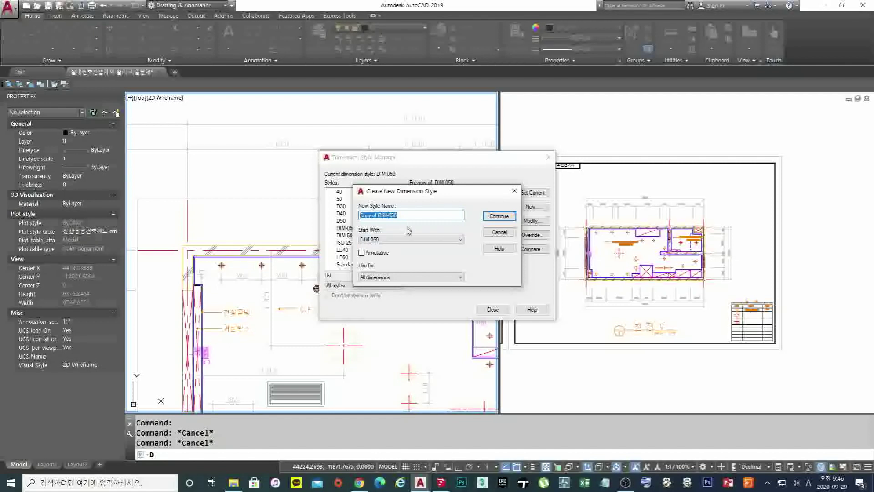
left_click(507, 231)
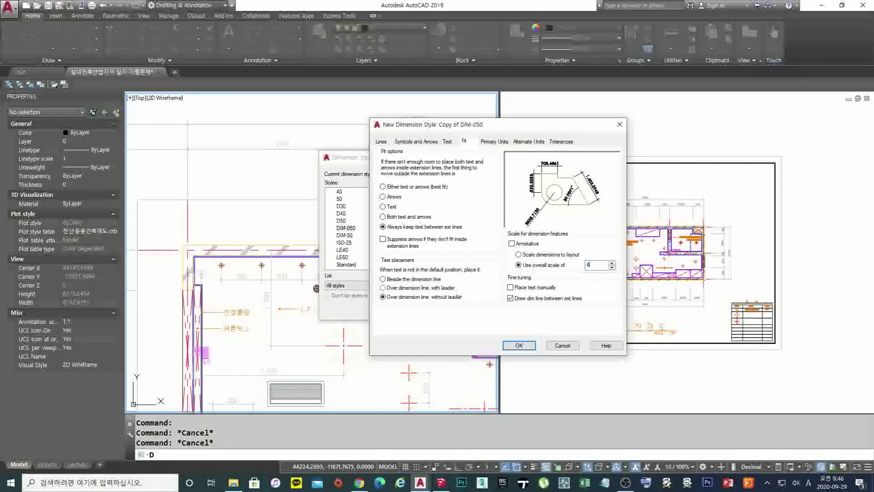
left_click(519, 345)
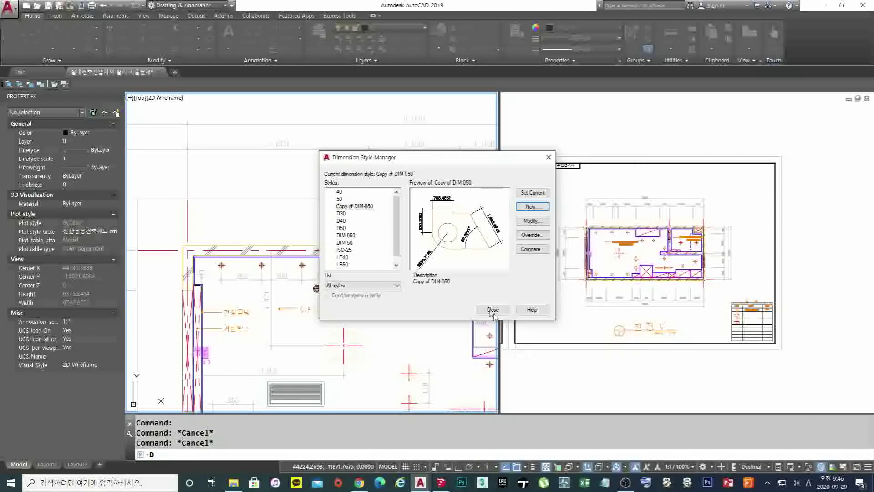
left_click(359, 207)
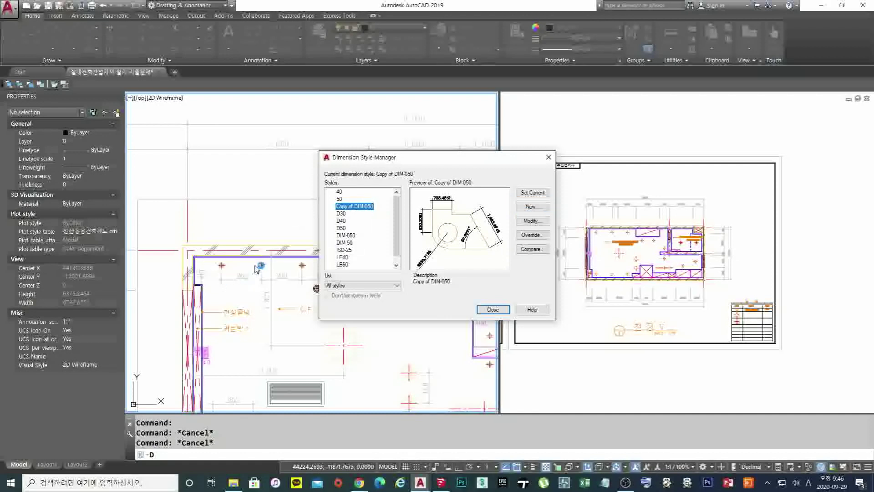
left_click(494, 309)
- View the whole reference ceiling plan sheet with its dimensions and legend table
scroll(314, 273, "down", 5)
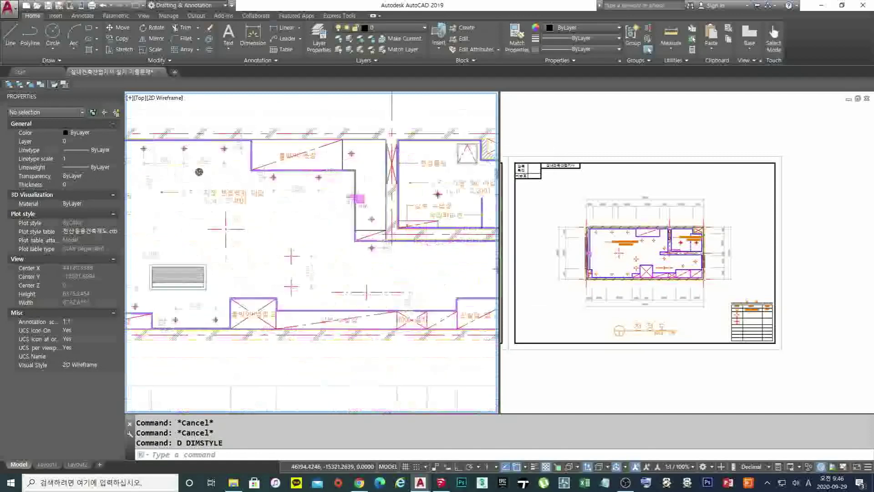
middle_click_drag(318, 238, 328, 291)
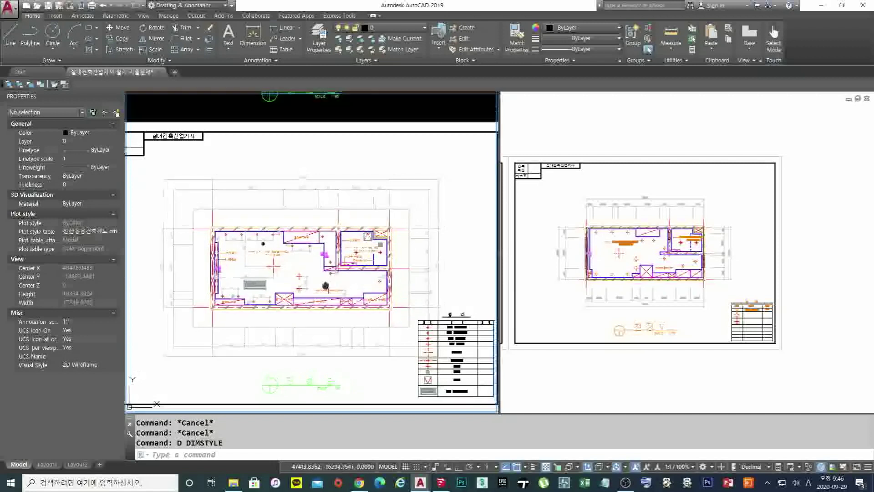
middle_click_drag(329, 286, 319, 282)
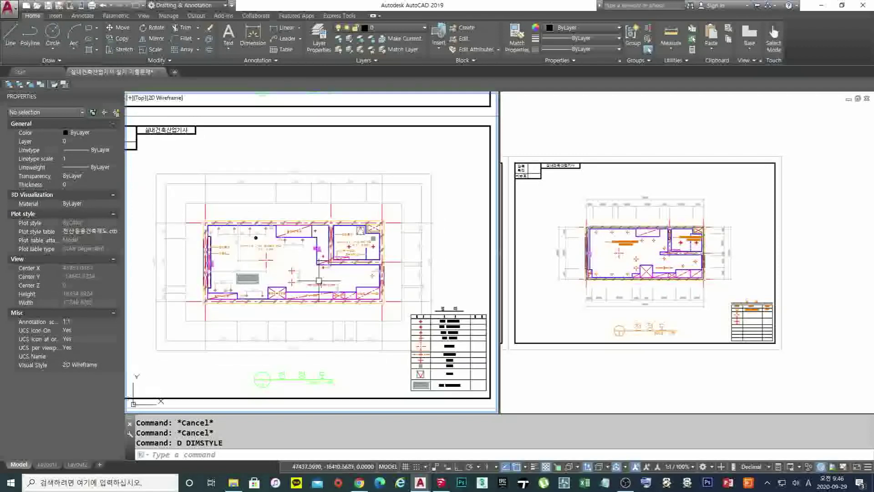